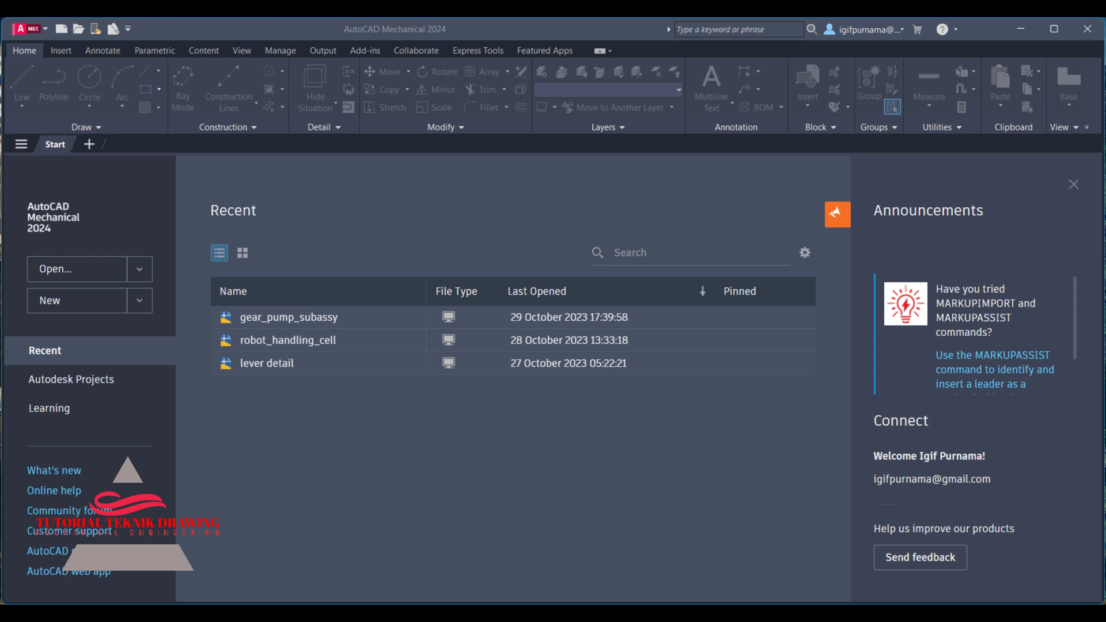
Create the blank drawing Drawing2 with the flange reference image open beside it.
{"action": "key", "text": "alt+Tab"}
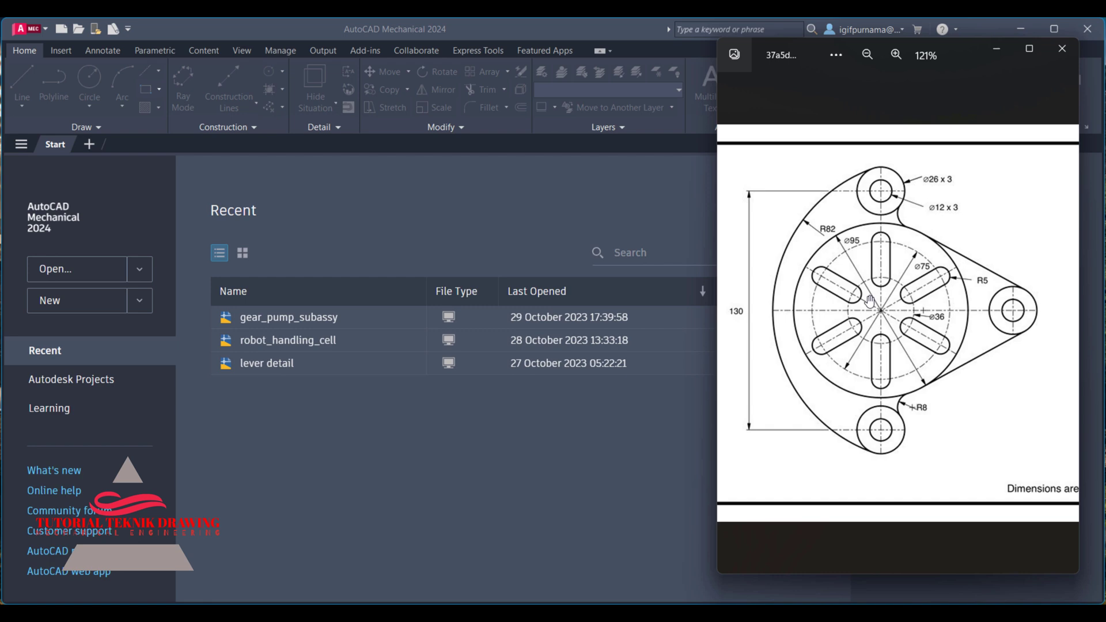
{"action": "left_click", "coordinate": [414, 189]}
{"action": "left_click", "coordinate": [88, 303]}
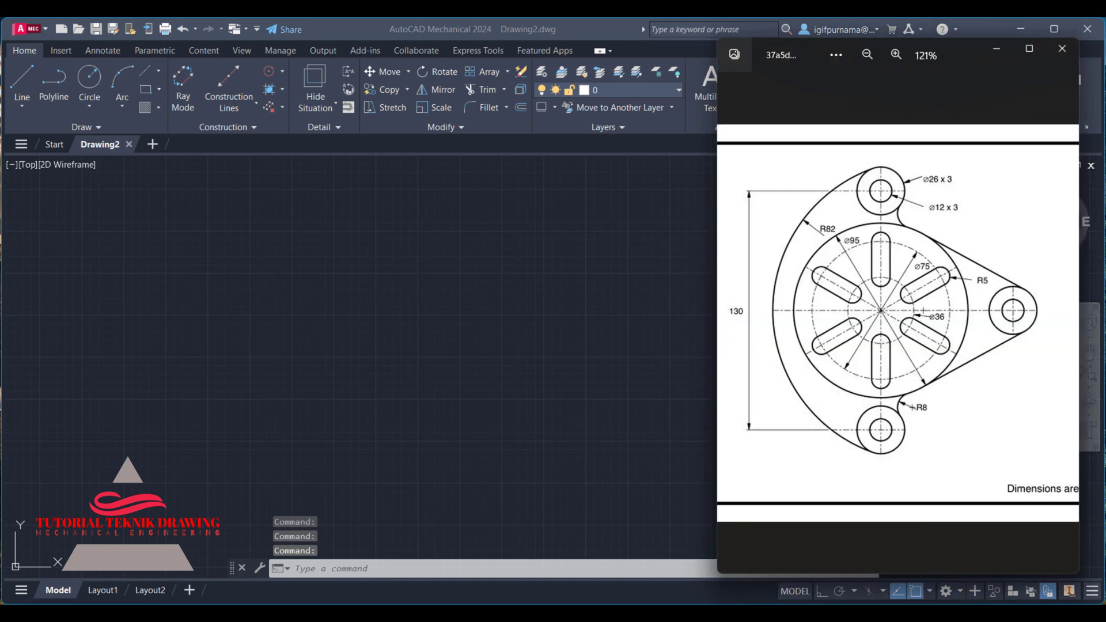
Zoom the flange reference image to 161% to read its dimensions, then return to Drawing2.
{"action": "left_click", "coordinate": [902, 53]}
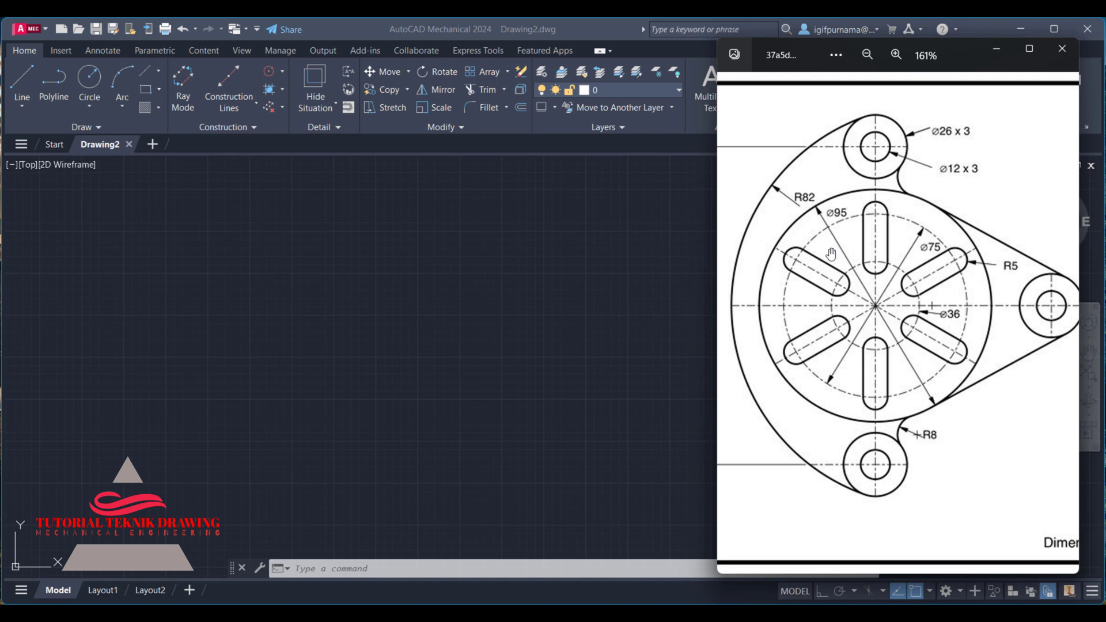
{"action": "left_click", "coordinate": [514, 258]}
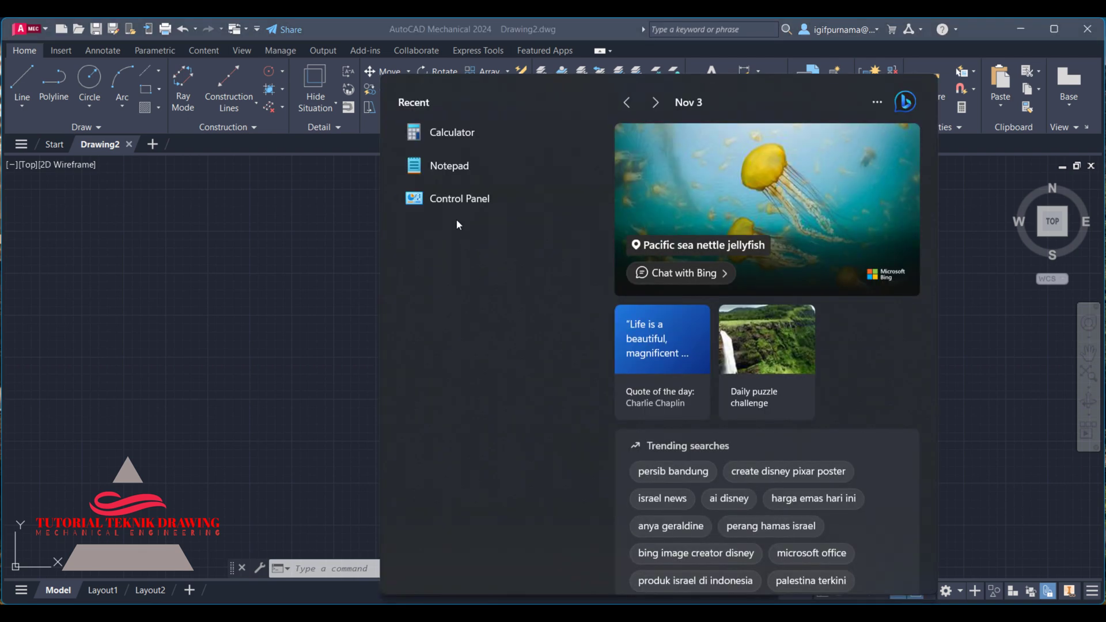
Compute 92 ÷ 2 = 46 in Calculator, then minimize it.
{"action": "key", "text": "Escape"}
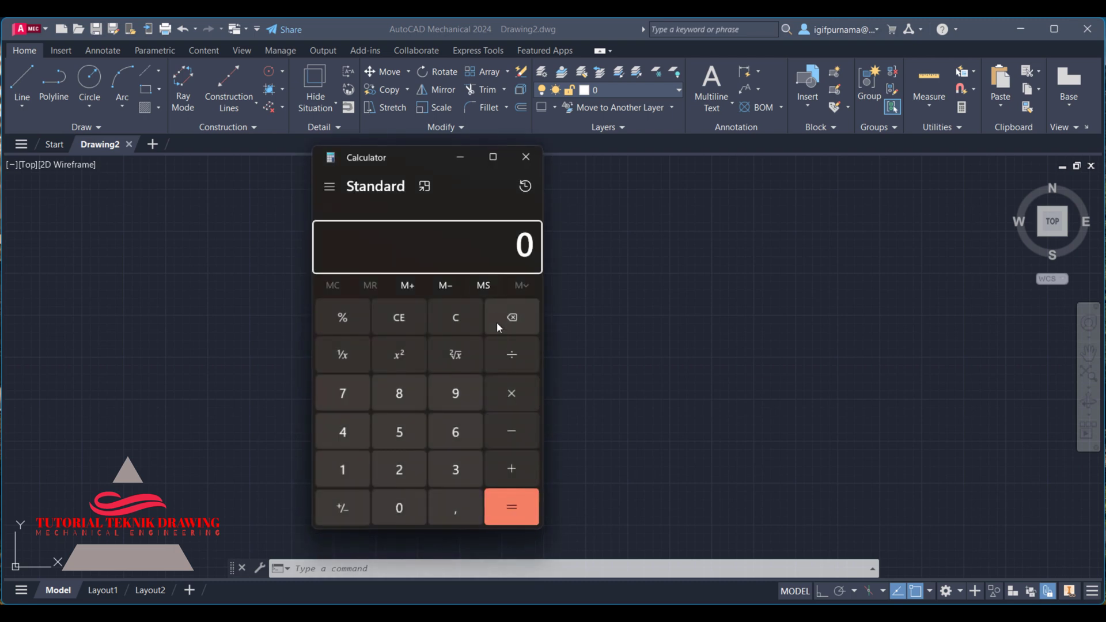
{"action": "left_click", "coordinate": [456, 393]}
{"action": "left_click", "coordinate": [403, 473]}
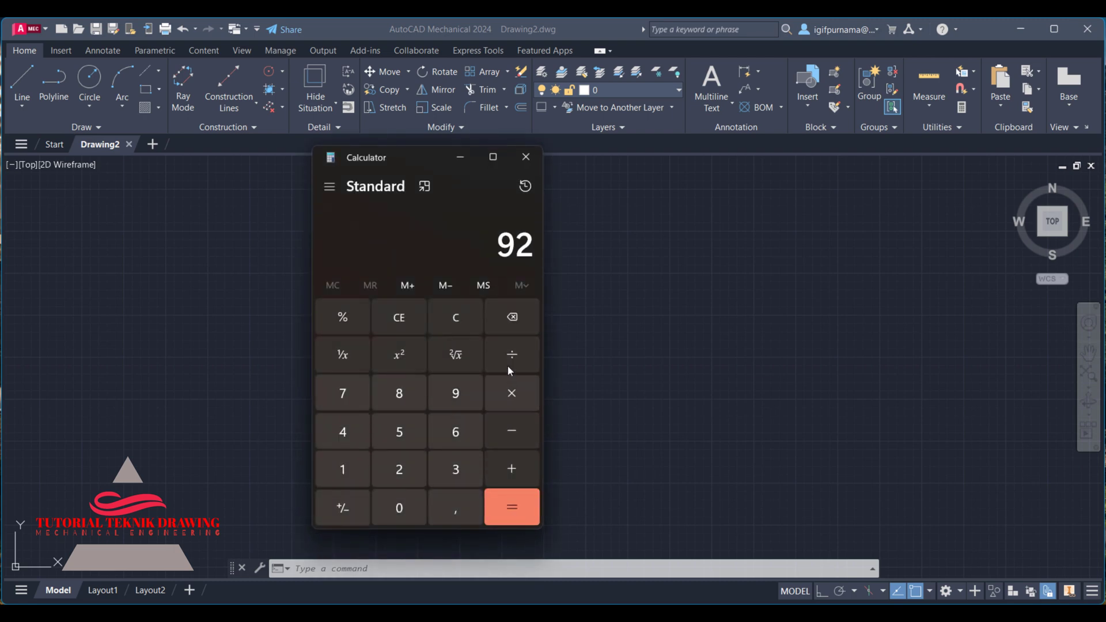
{"action": "left_click", "coordinate": [507, 363]}
{"action": "left_click", "coordinate": [403, 470]}
{"action": "left_click", "coordinate": [510, 506]}
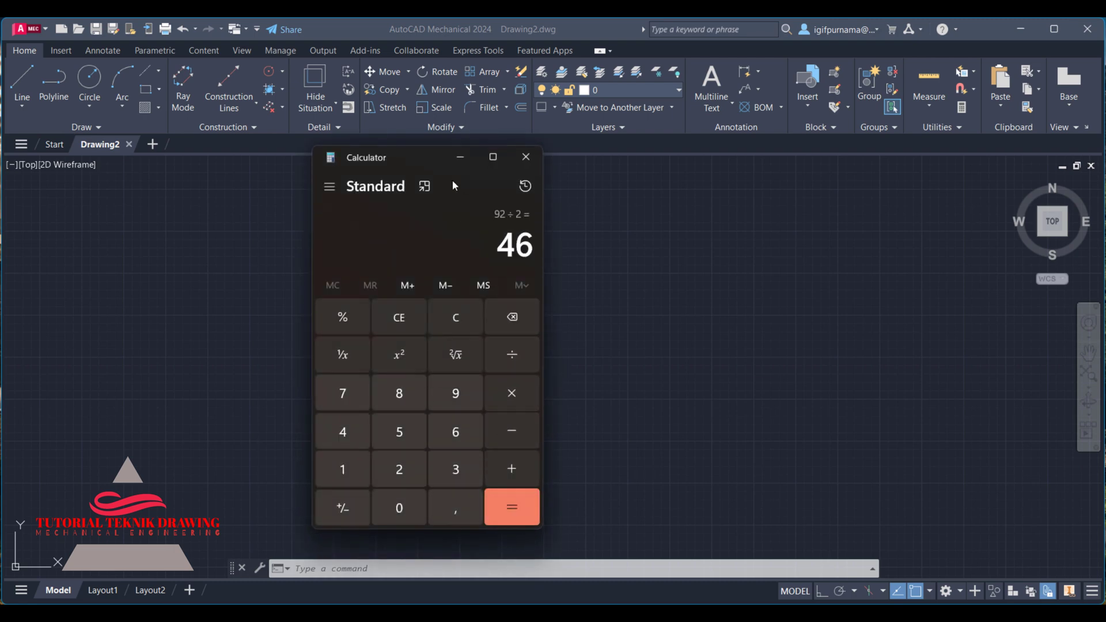
{"action": "left_click", "coordinate": [460, 162]}
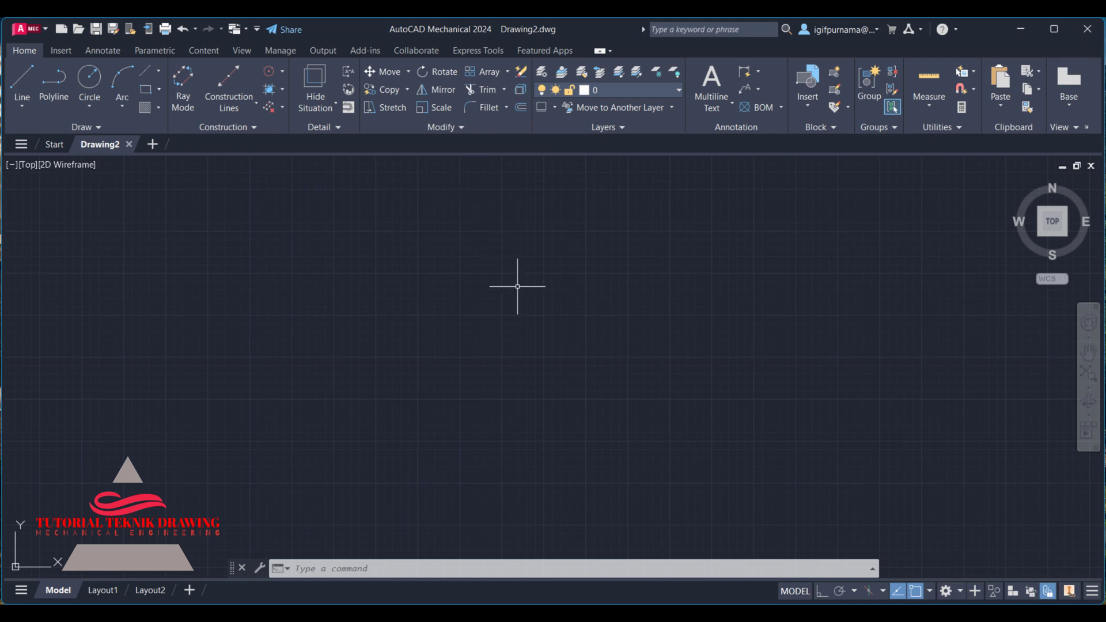
Draw a radius-42 circle on the canvas and zoom to fit it.
{"action": "type", "text": "c"}
{"action": "key", "text": "Return"}
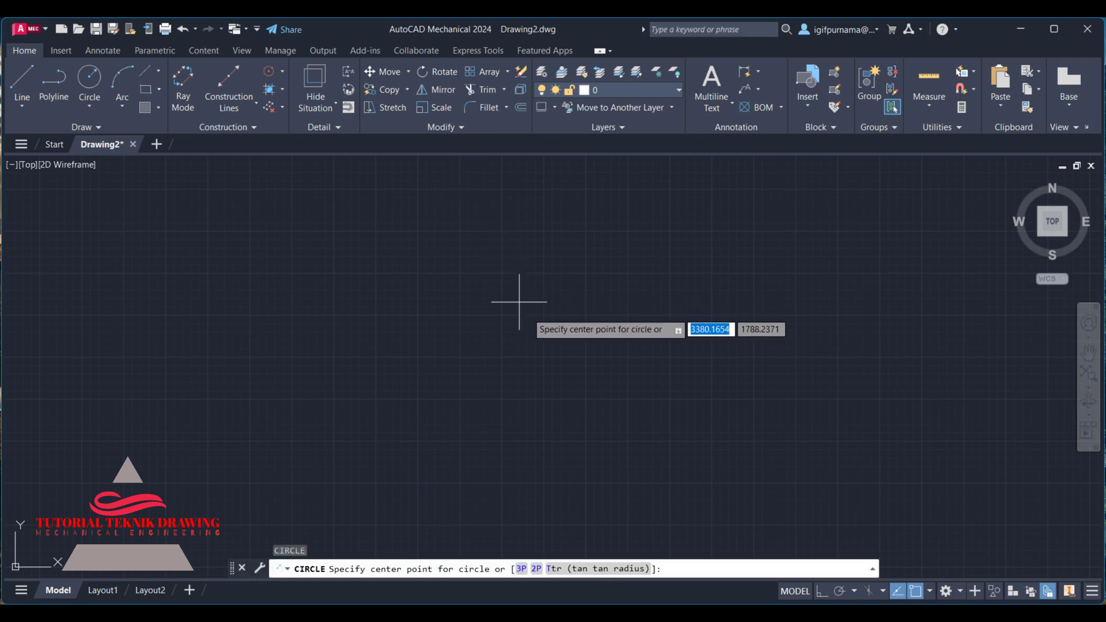
{"action": "left_click", "coordinate": [529, 314]}
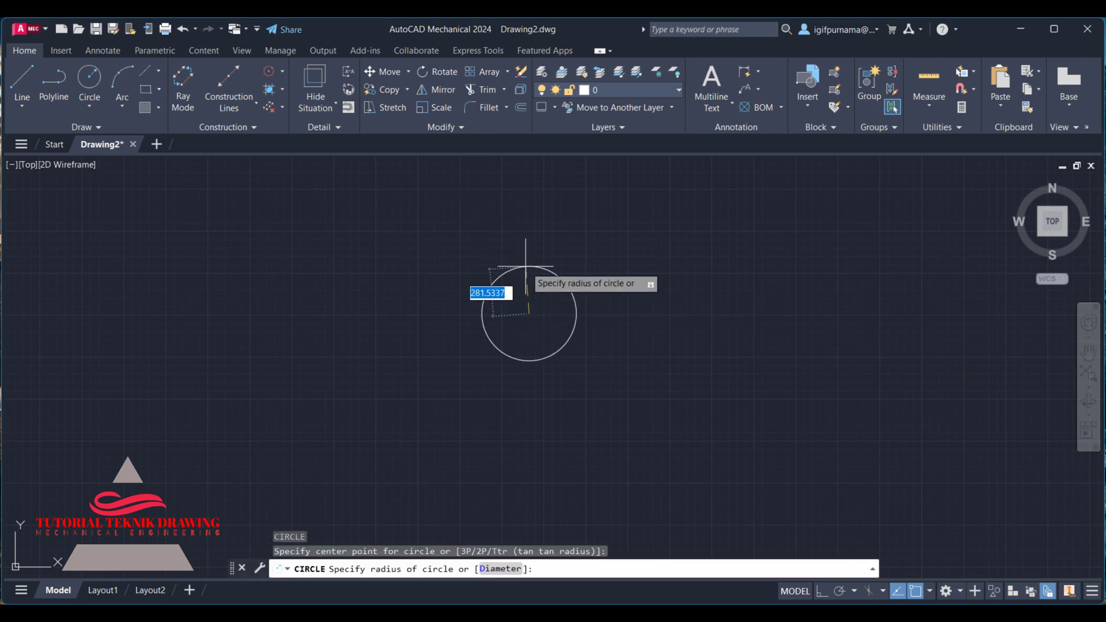
{"action": "type", "text": "42"}
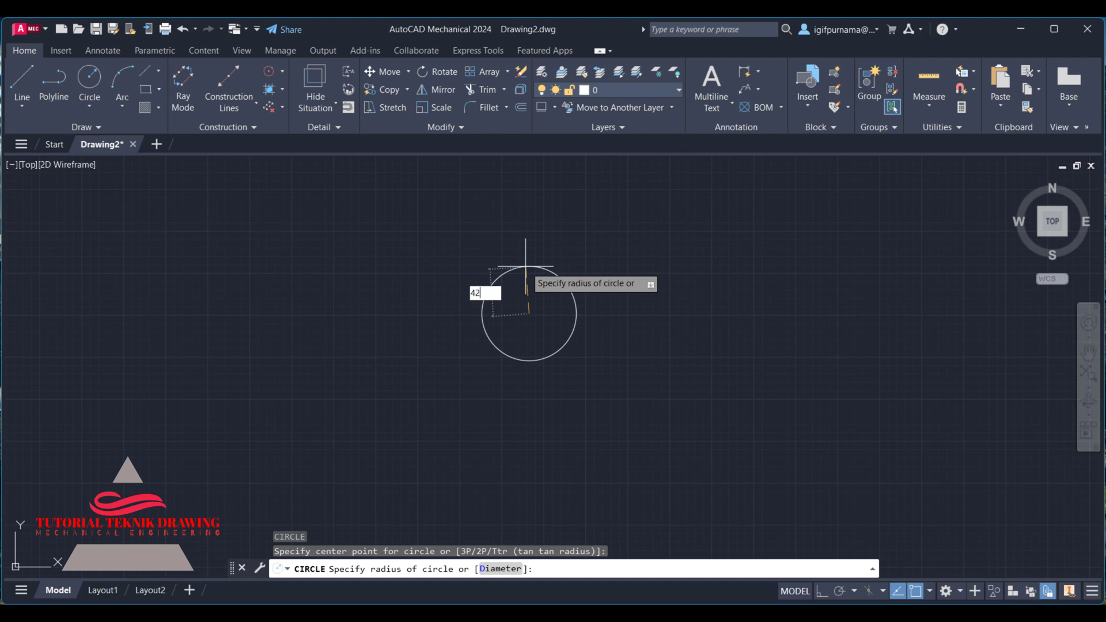
{"action": "key", "text": "Return"}
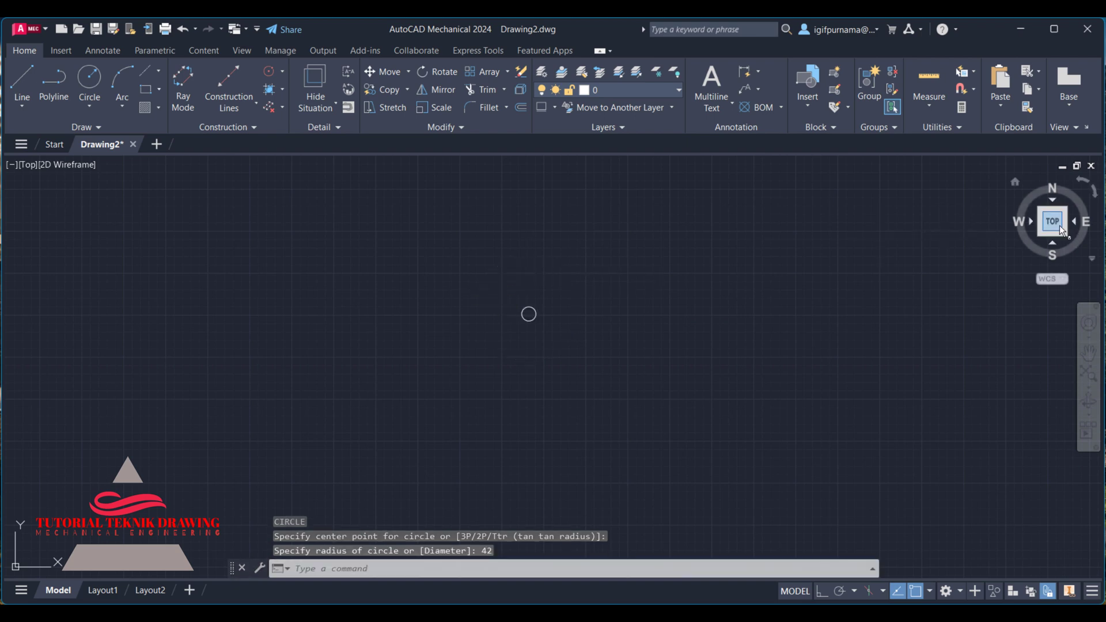
{"action": "left_click", "coordinate": [1051, 223]}
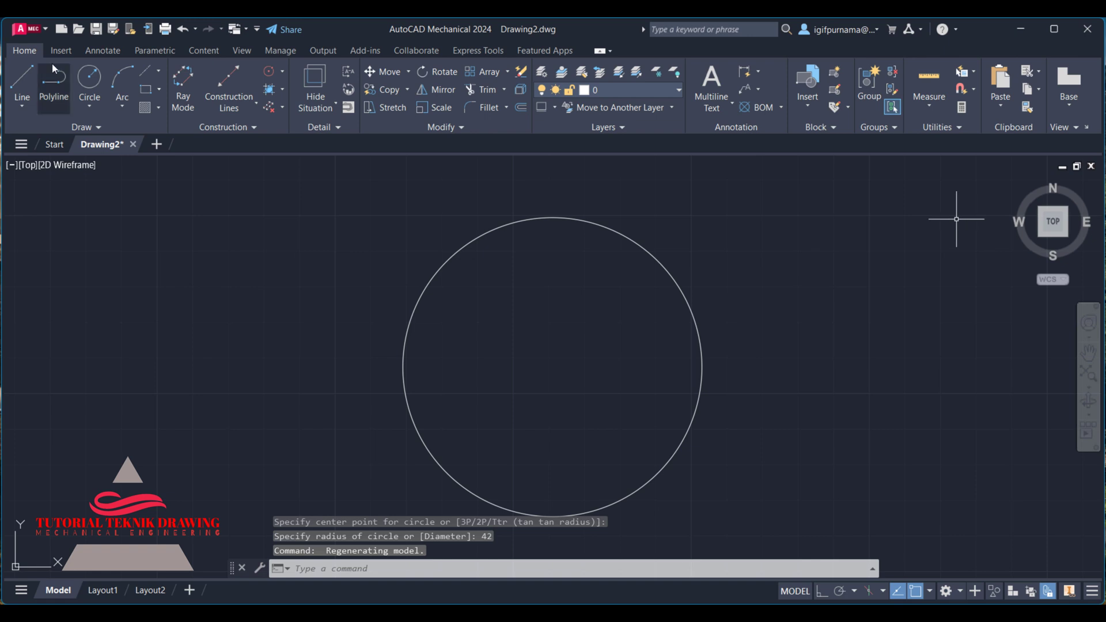
Start a Power Dimension diameter on the circle, then cancel it.
{"action": "left_click", "coordinate": [101, 50]}
{"action": "left_click", "coordinate": [122, 89]}
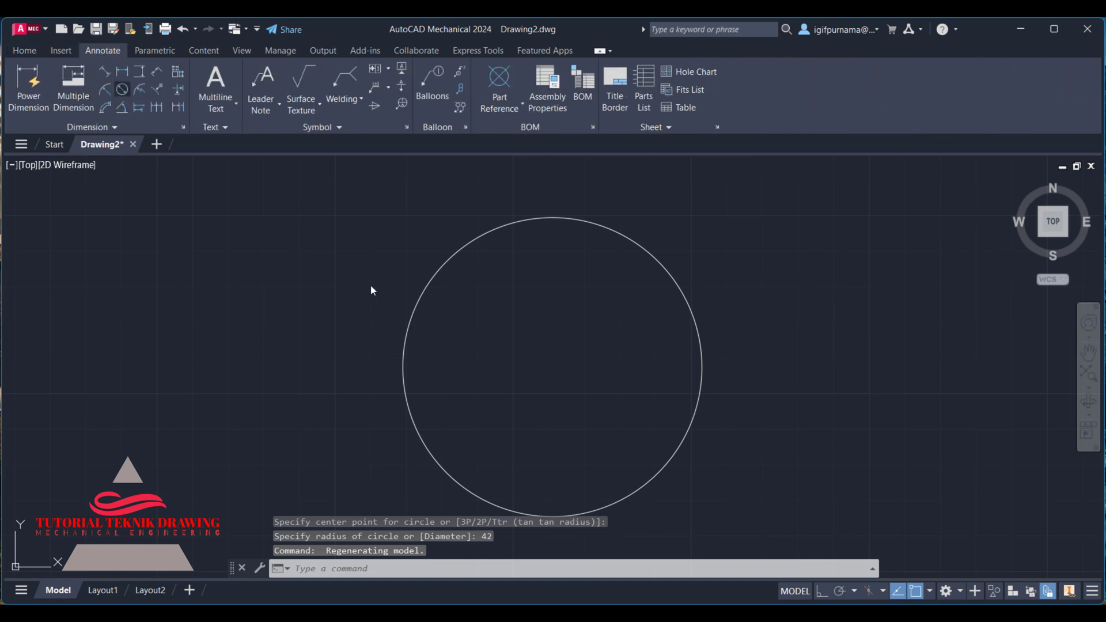
{"action": "left_click", "coordinate": [413, 306]}
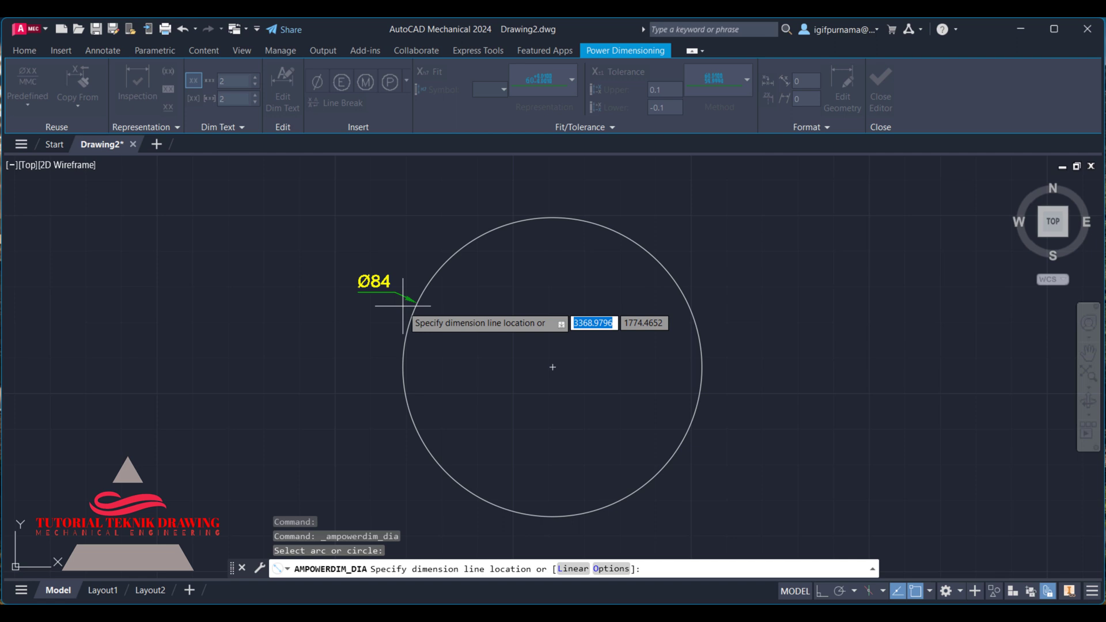
{"action": "key", "text": "Escape"}
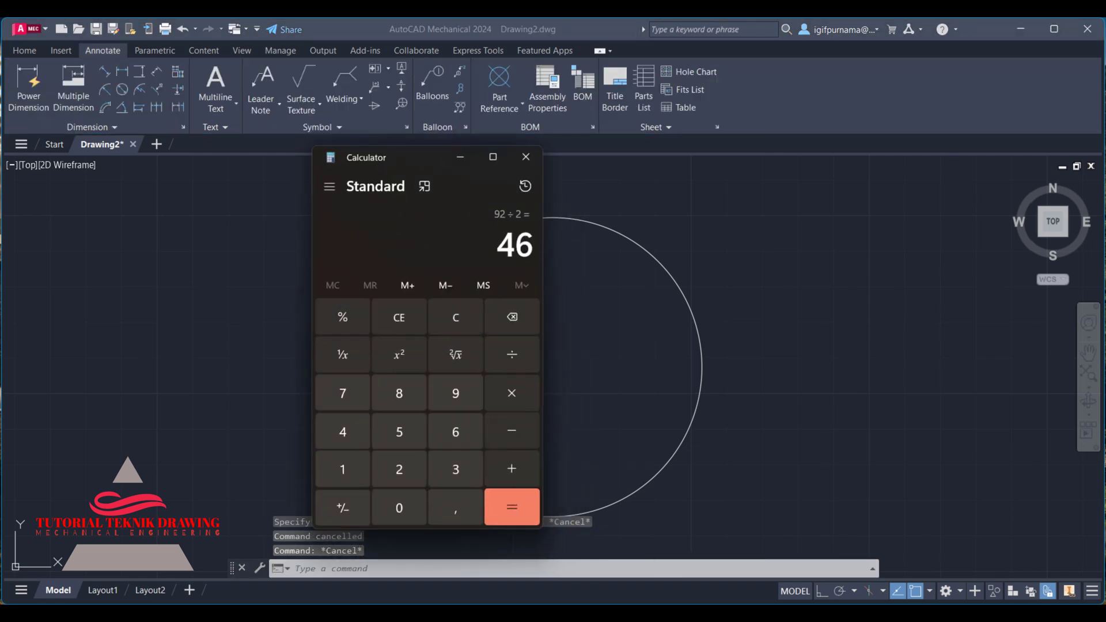
Draw a radius-46 circle concentric with the radius-42 circle.
{"action": "left_click", "coordinate": [24, 50]}
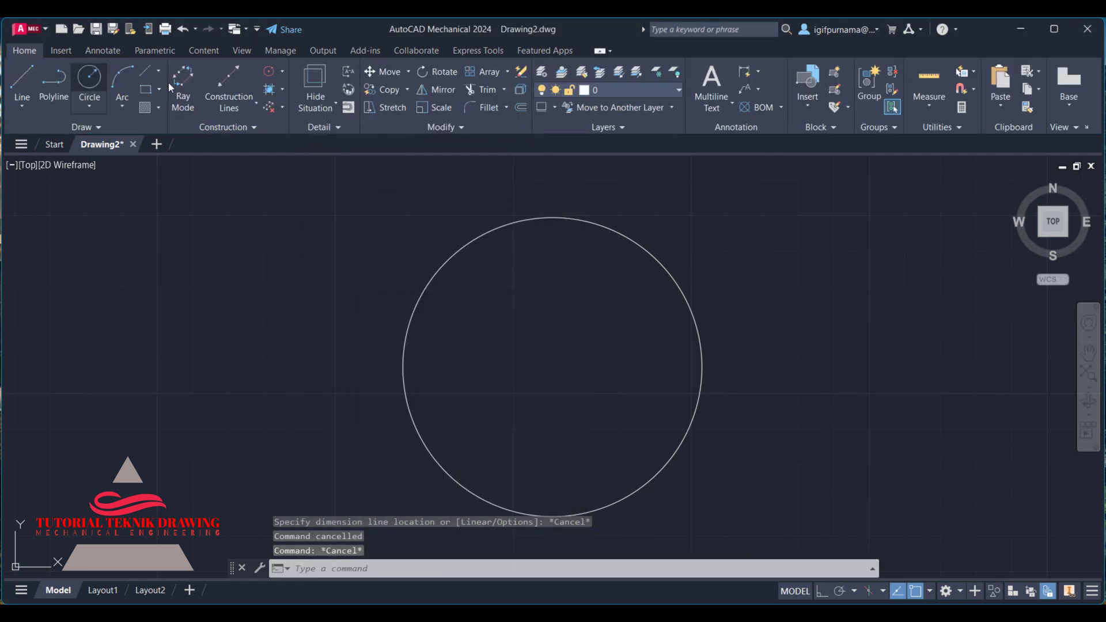
{"action": "left_click", "coordinate": [97, 79]}
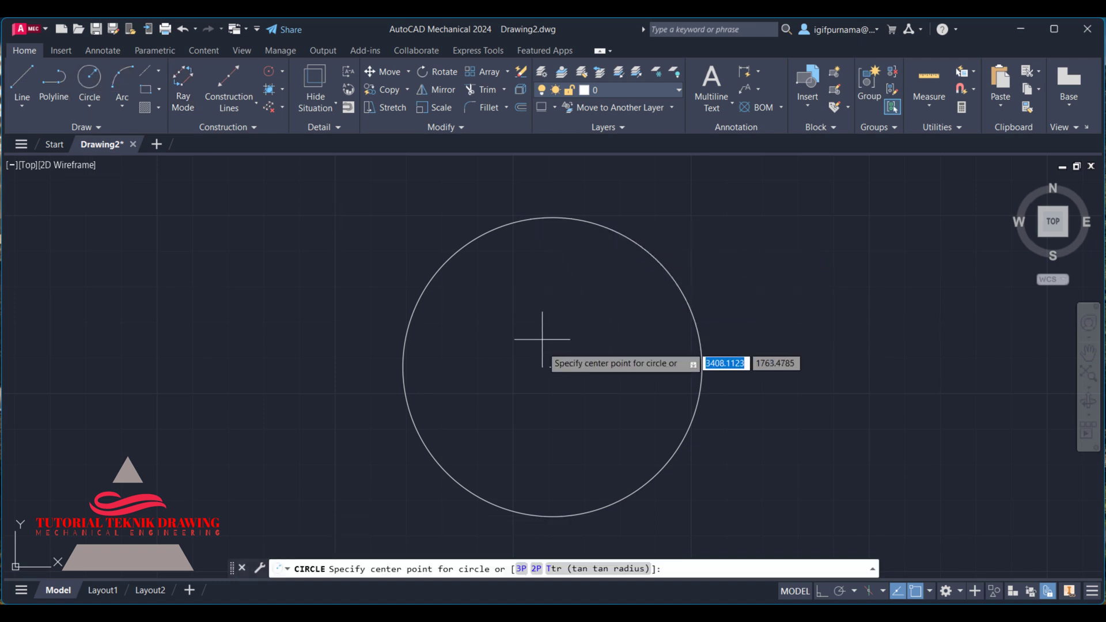
{"action": "left_click", "coordinate": [552, 367]}
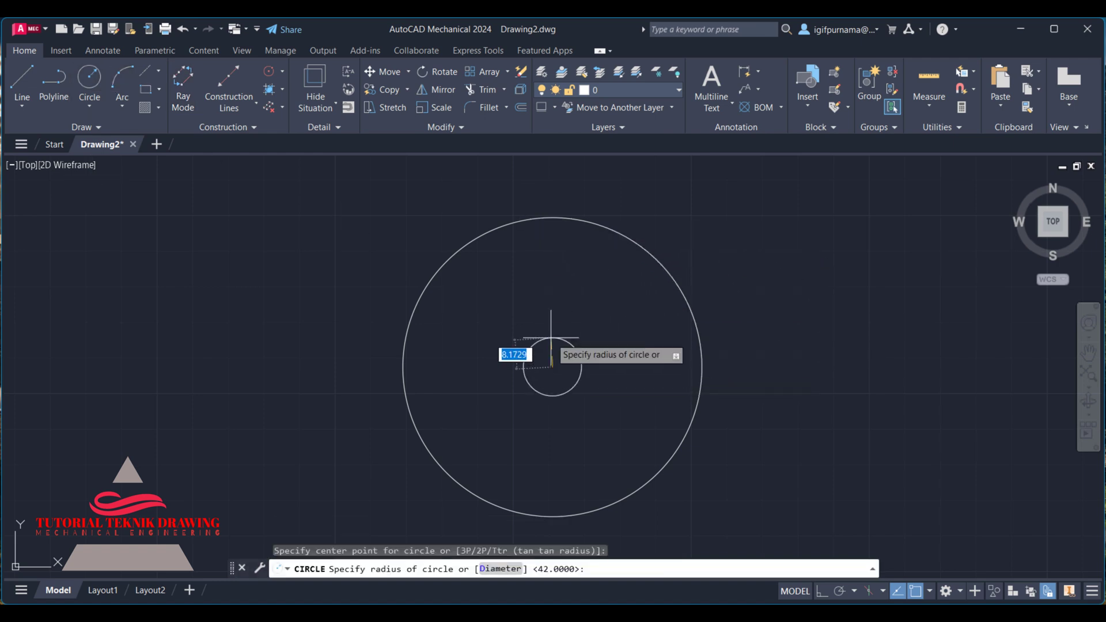
{"action": "type", "text": "46"}
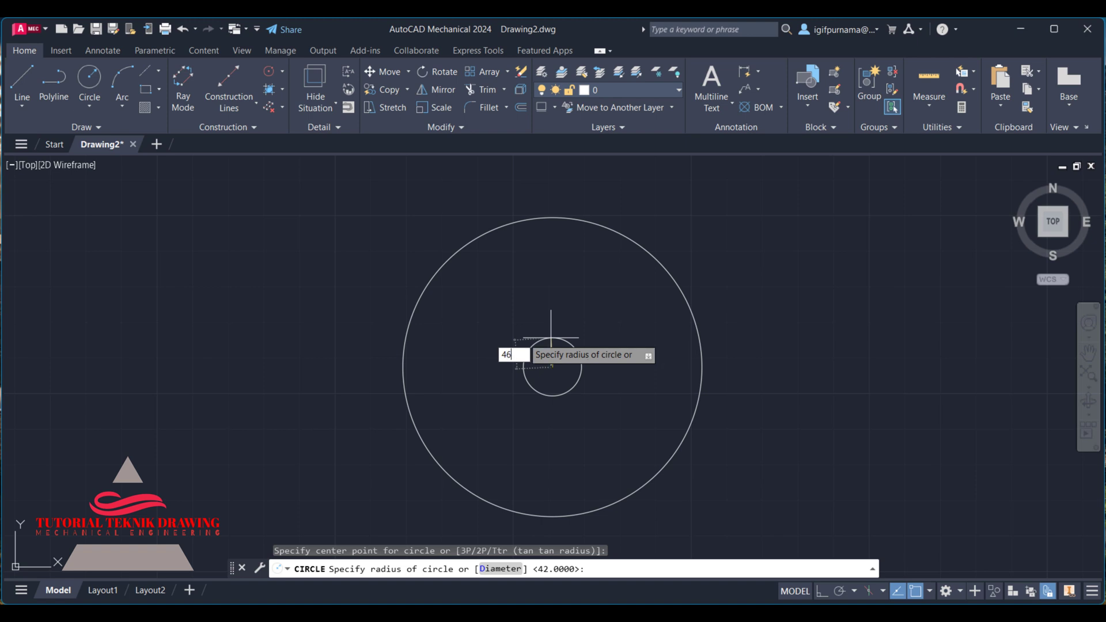
{"action": "key", "text": "Return"}
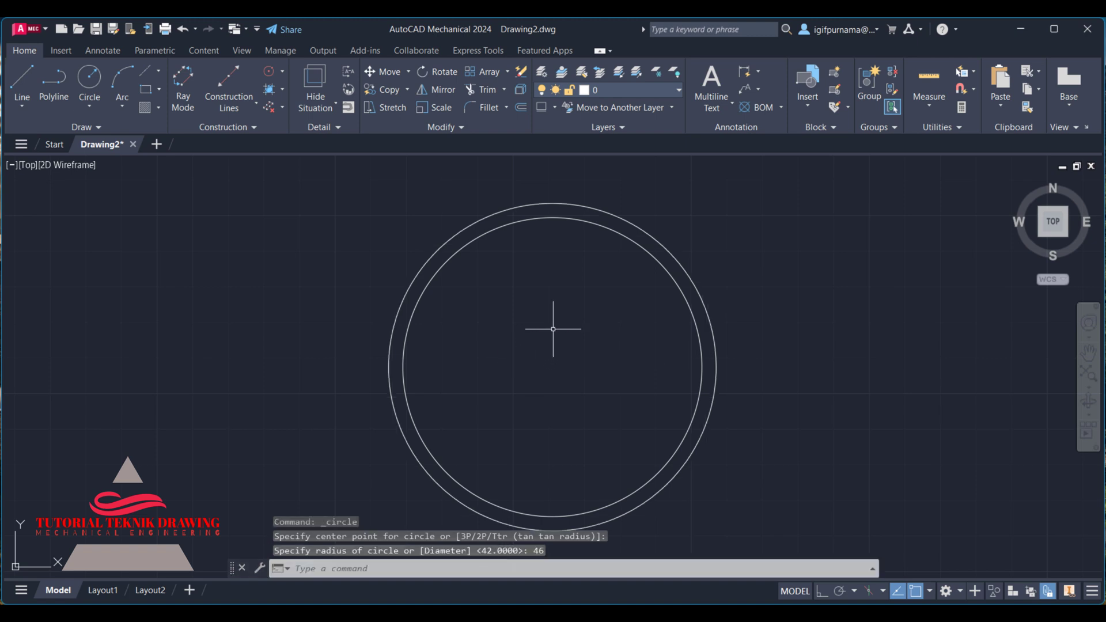
Erase the inner radius-42 circle, then check the flange reference image.
{"action": "type", "text": "e"}
{"action": "key", "text": "Return"}
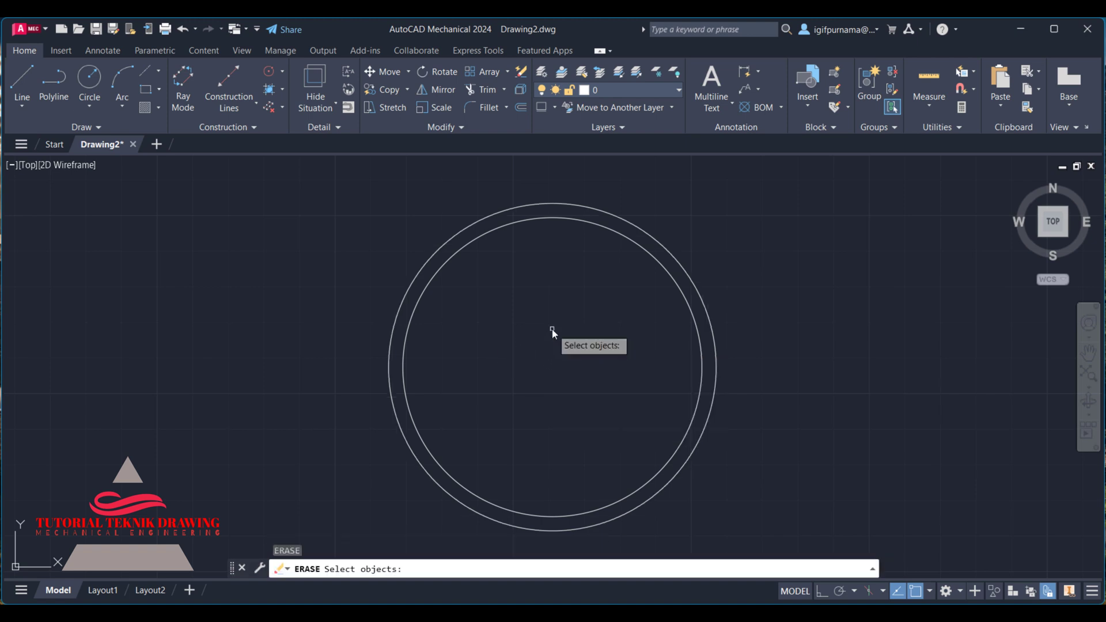
{"action": "left_click", "coordinate": [536, 219]}
{"action": "key", "text": "Return"}
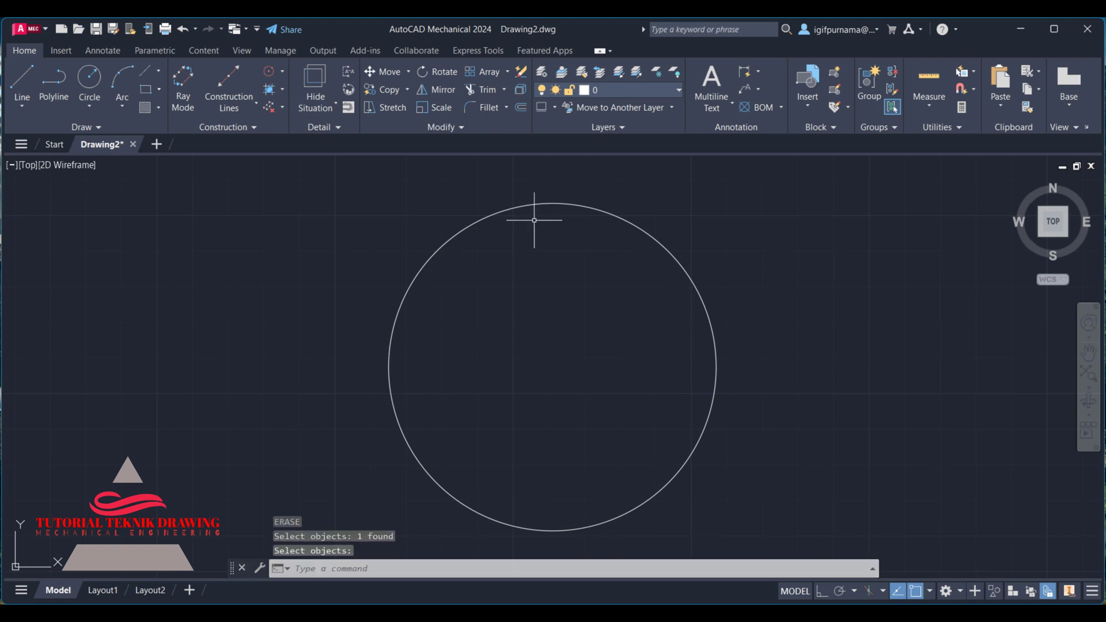
{"action": "key", "text": "alt+Tab"}
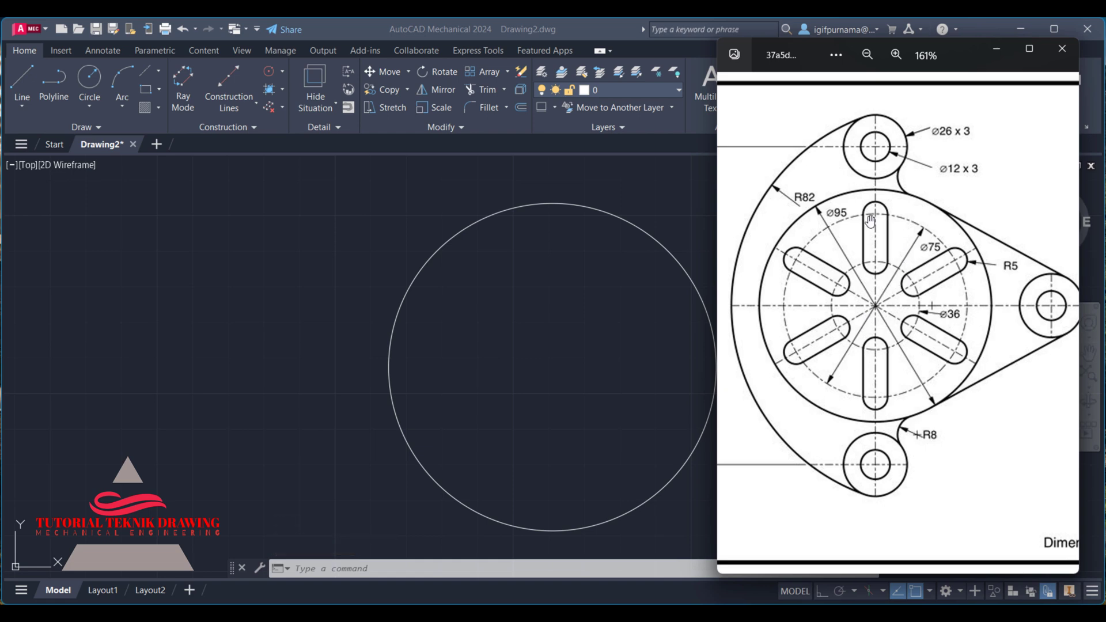
{"action": "left_click", "coordinate": [661, 206]}
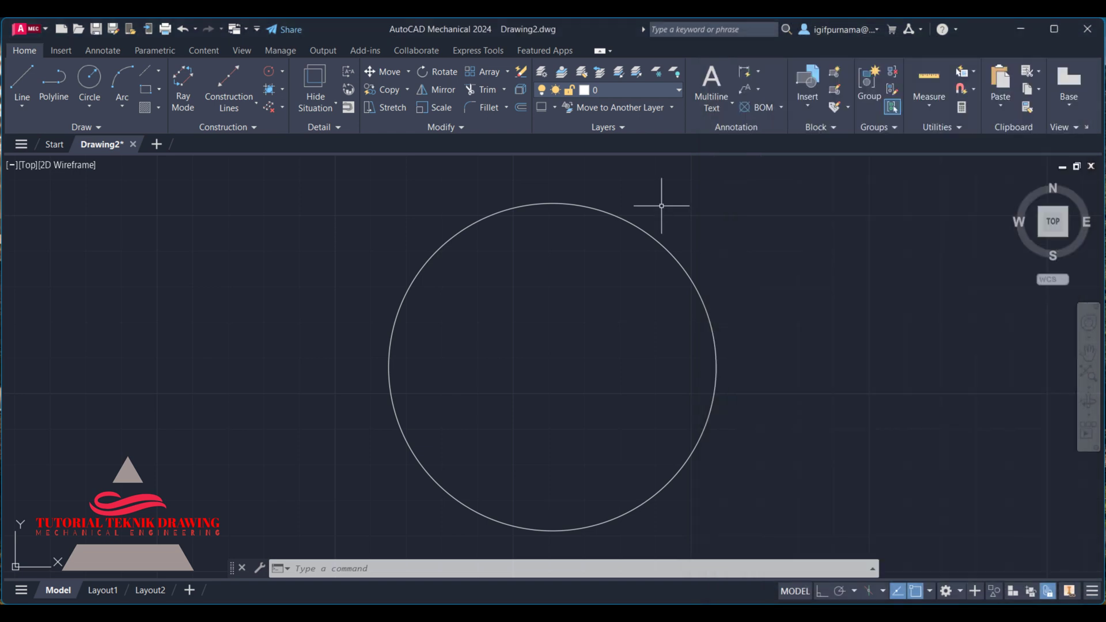
Add new layers in Mechanical Layer Manager and colour Layer1 red.
{"action": "left_click", "coordinate": [542, 73]}
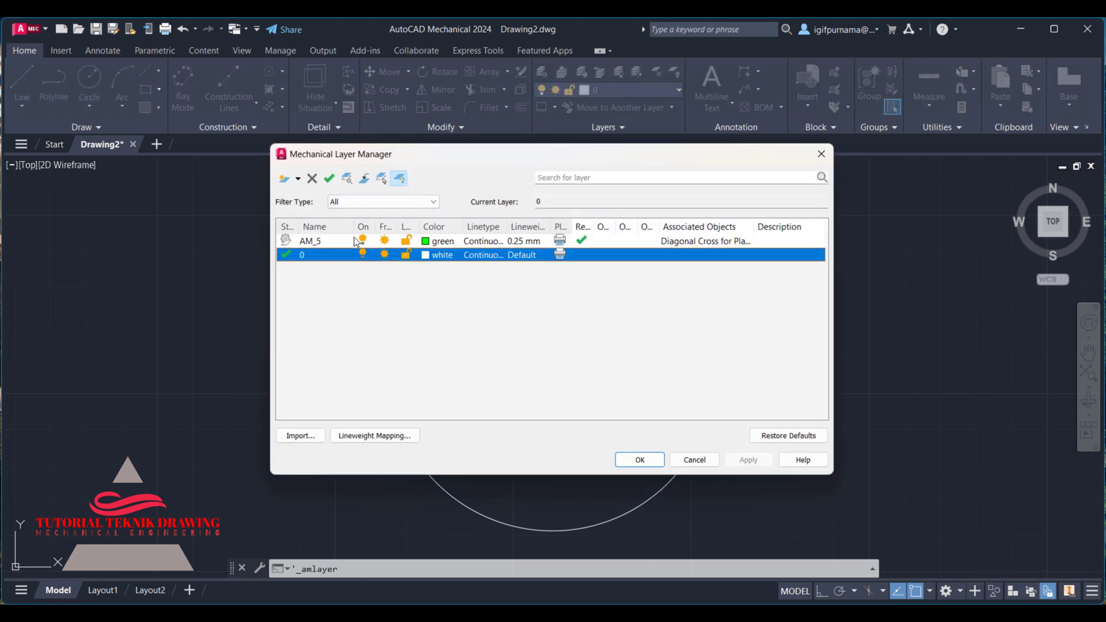
{"action": "left_click", "coordinate": [290, 181]}
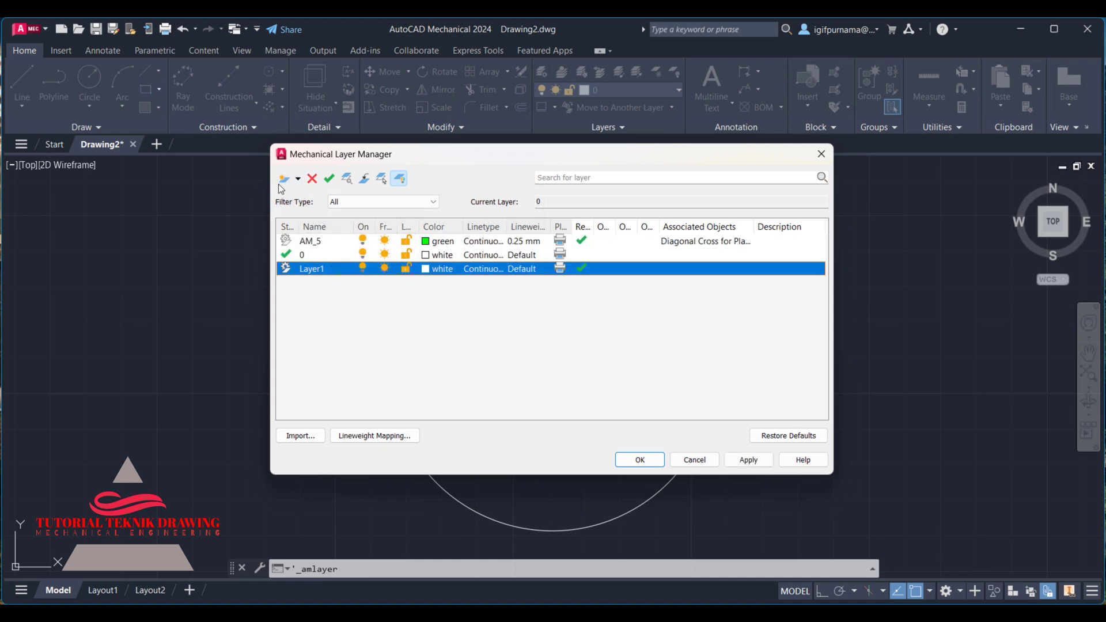
{"action": "left_click", "coordinate": [286, 183]}
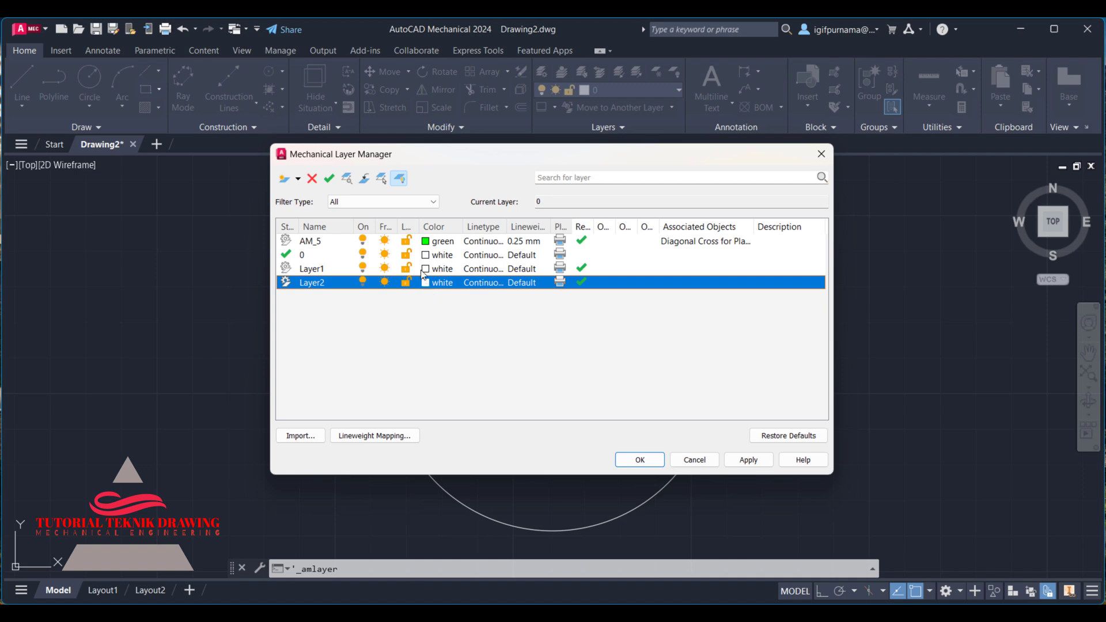
{"action": "left_click", "coordinate": [426, 270]}
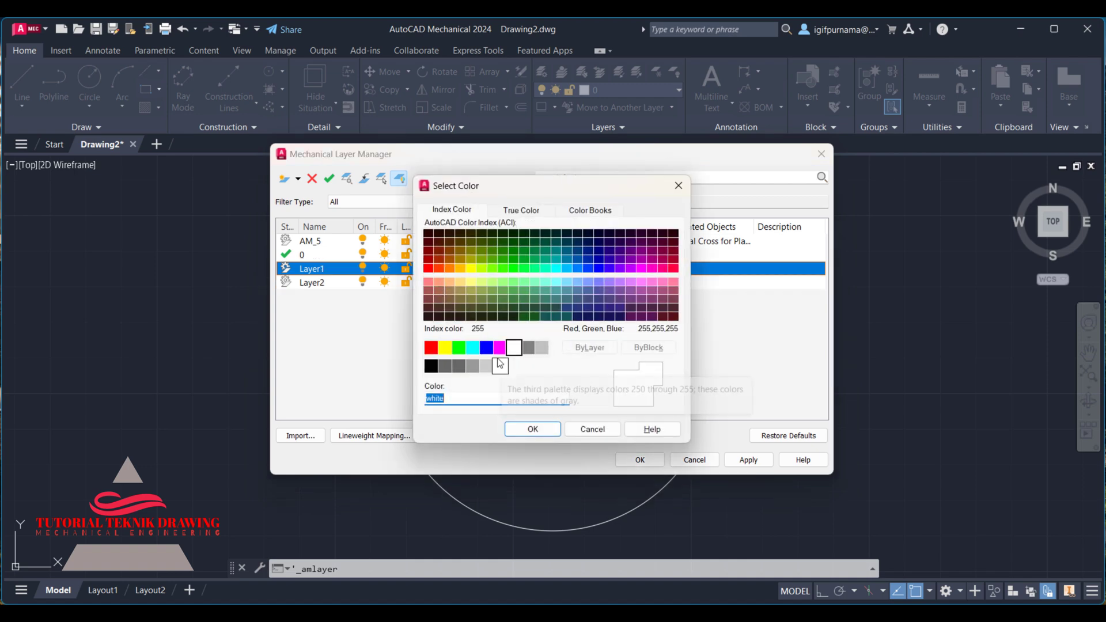
{"action": "left_click", "coordinate": [431, 347]}
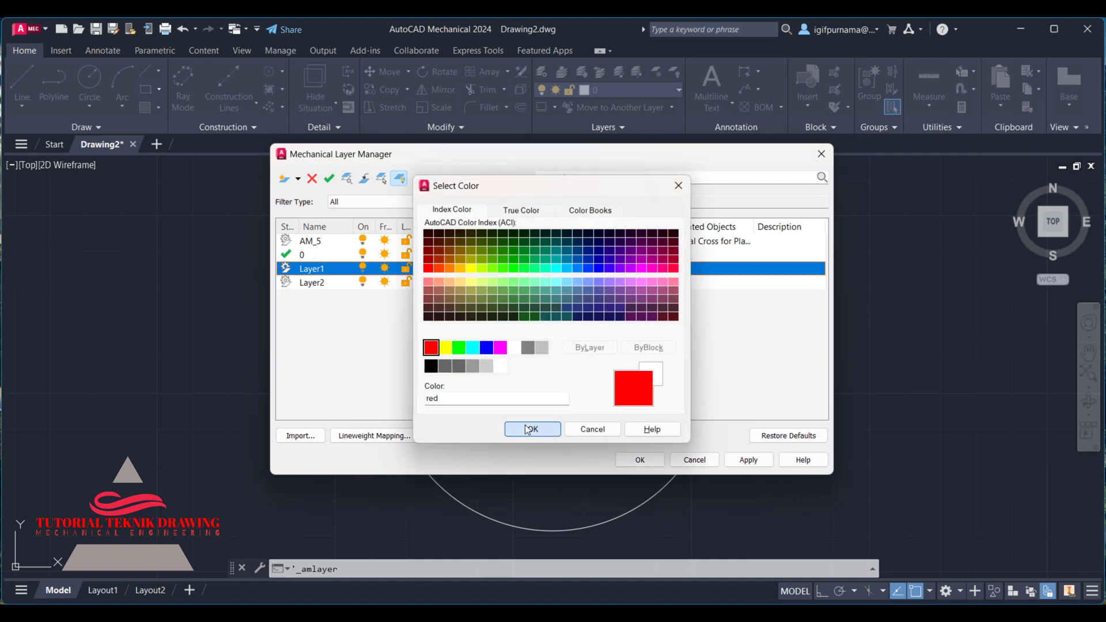
{"action": "left_click", "coordinate": [532, 429]}
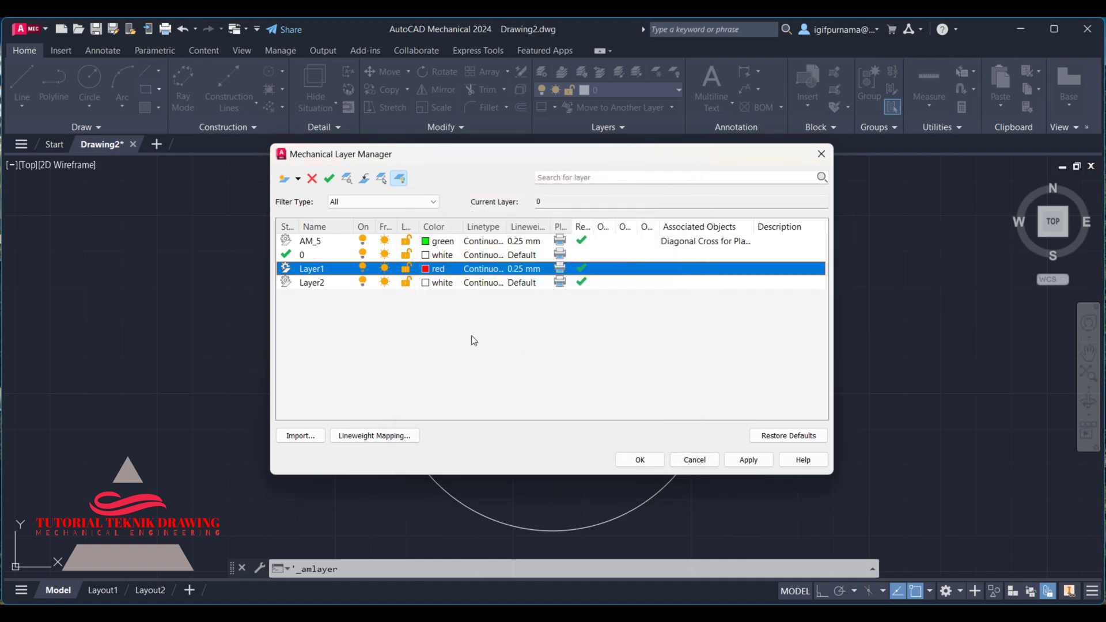
Give Layer1 the dashed AM_ISO02W050 linetype and apply the layer changes.
{"action": "left_click", "coordinate": [483, 275]}
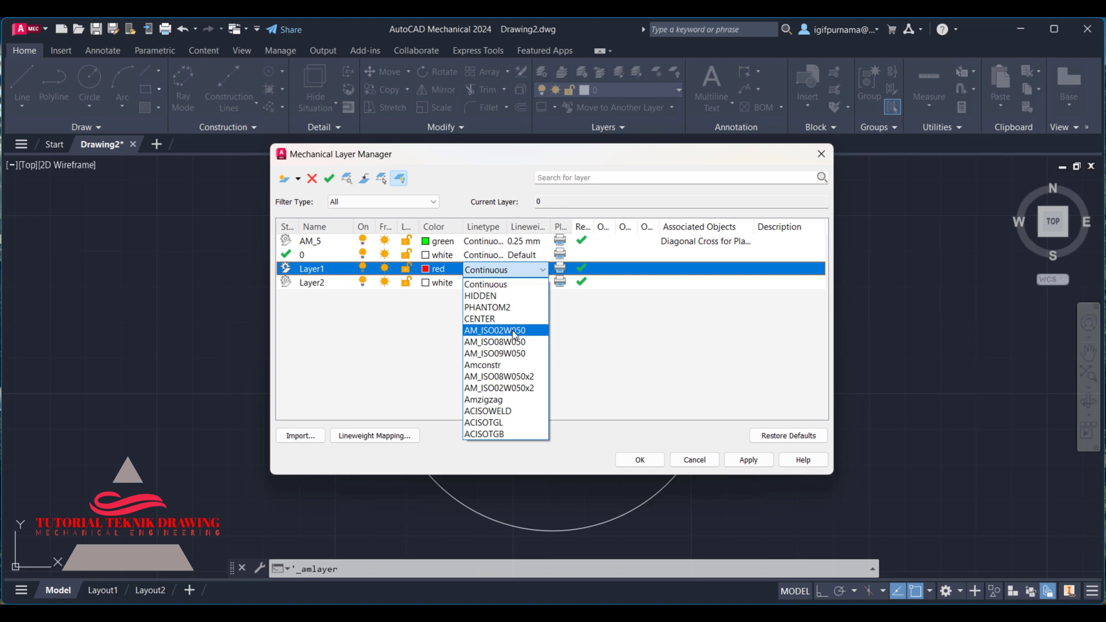
{"action": "left_click", "coordinate": [513, 330]}
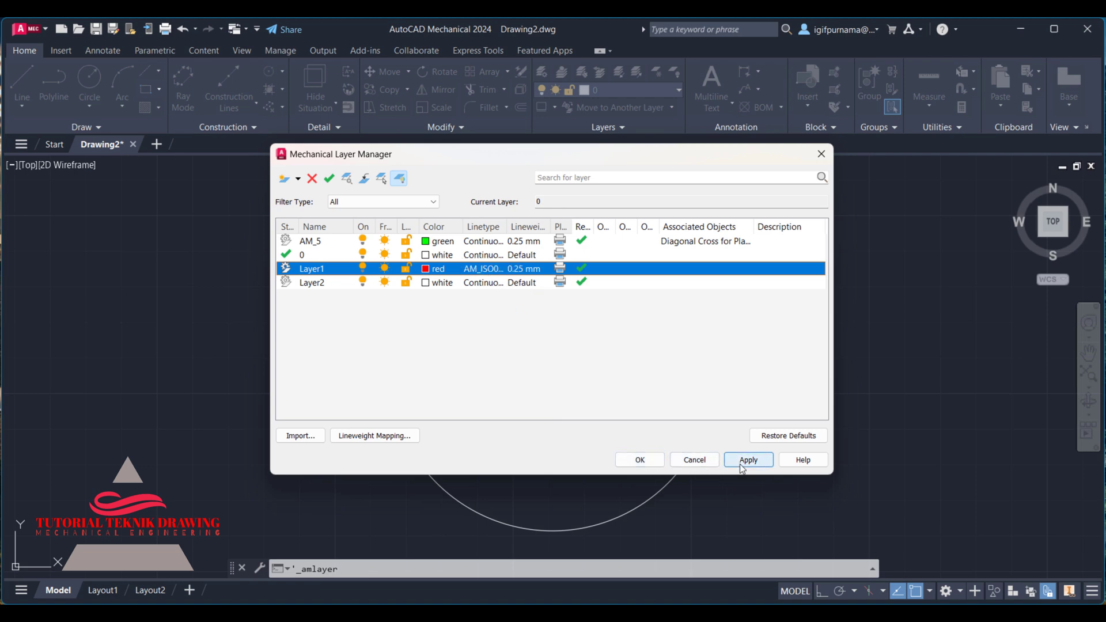
{"action": "left_click", "coordinate": [638, 461]}
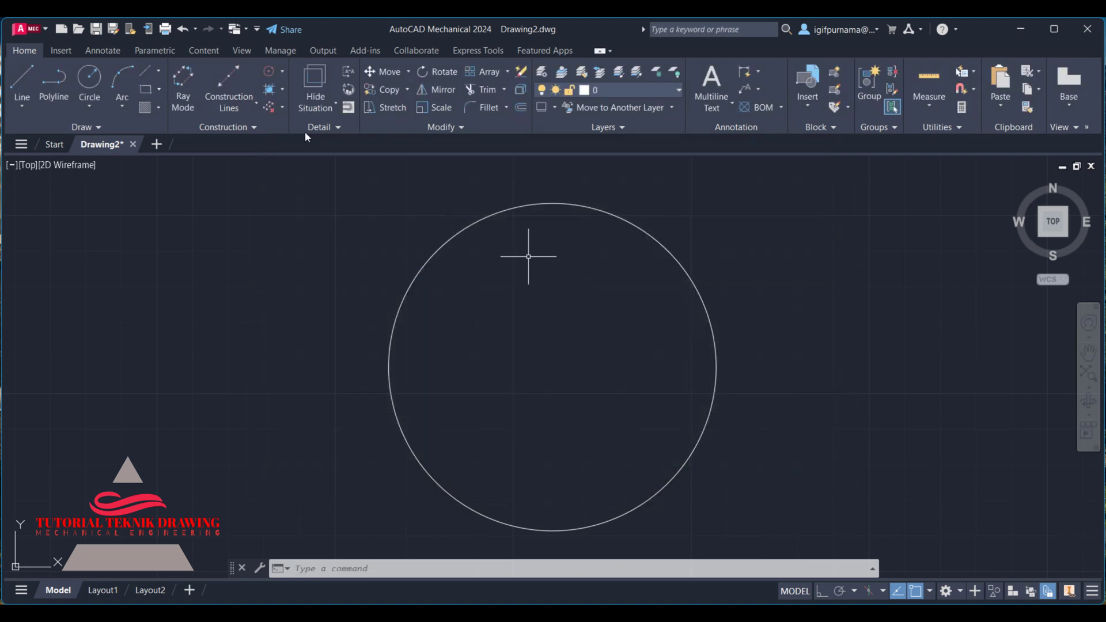
Make Layer1 current and compute 75 ÷ 2 = 37.5 in Calculator.
{"action": "left_click", "coordinate": [603, 95]}
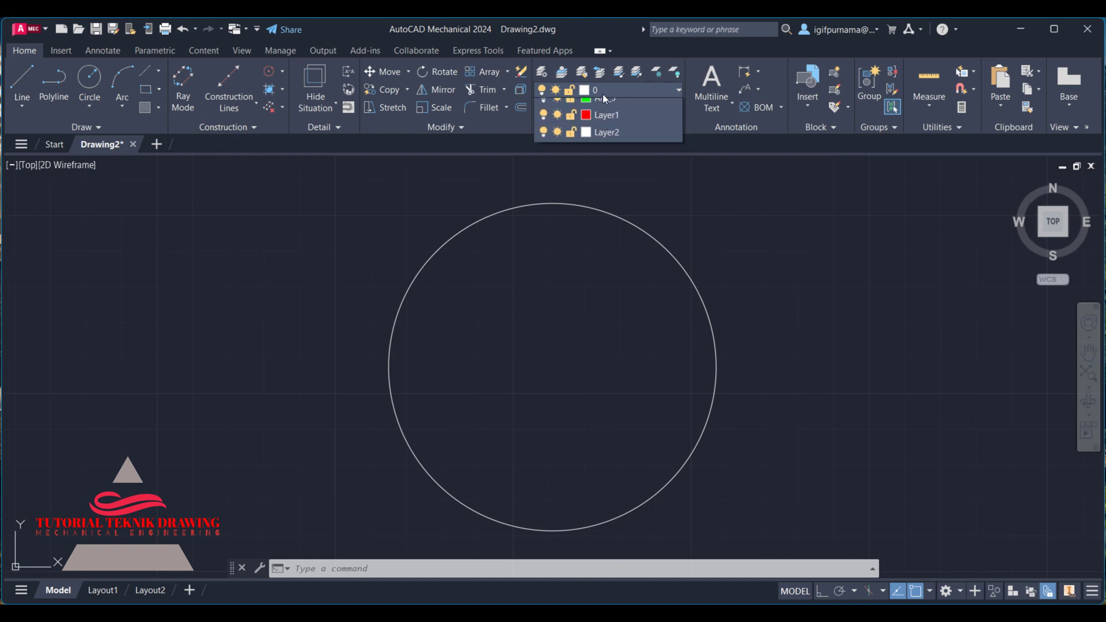
{"action": "left_click", "coordinate": [627, 143]}
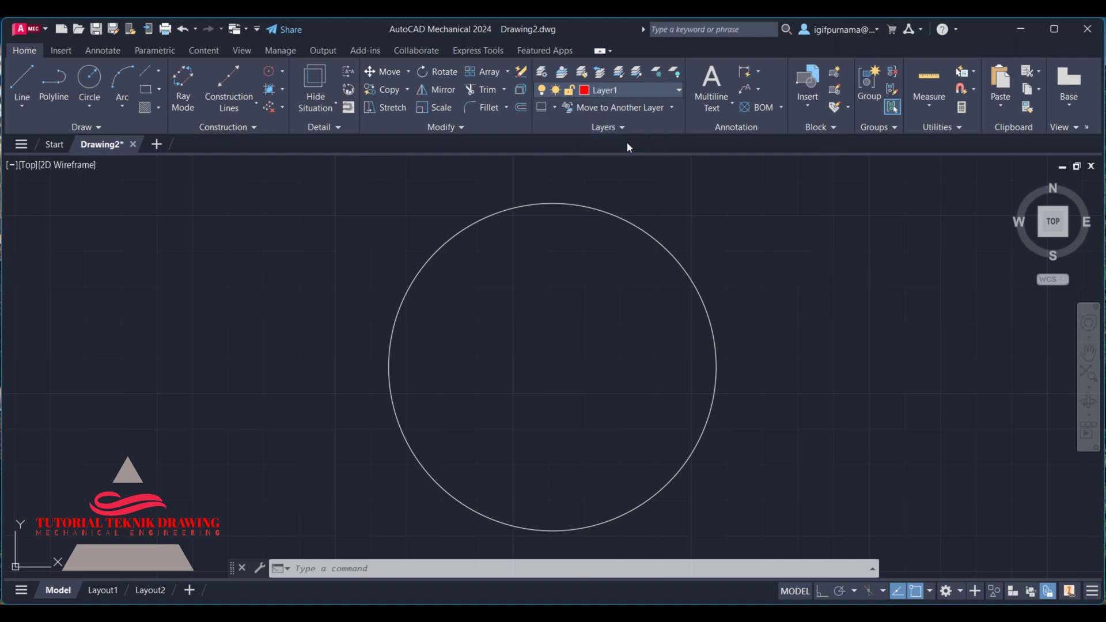
{"action": "key", "text": "alt+Tab"}
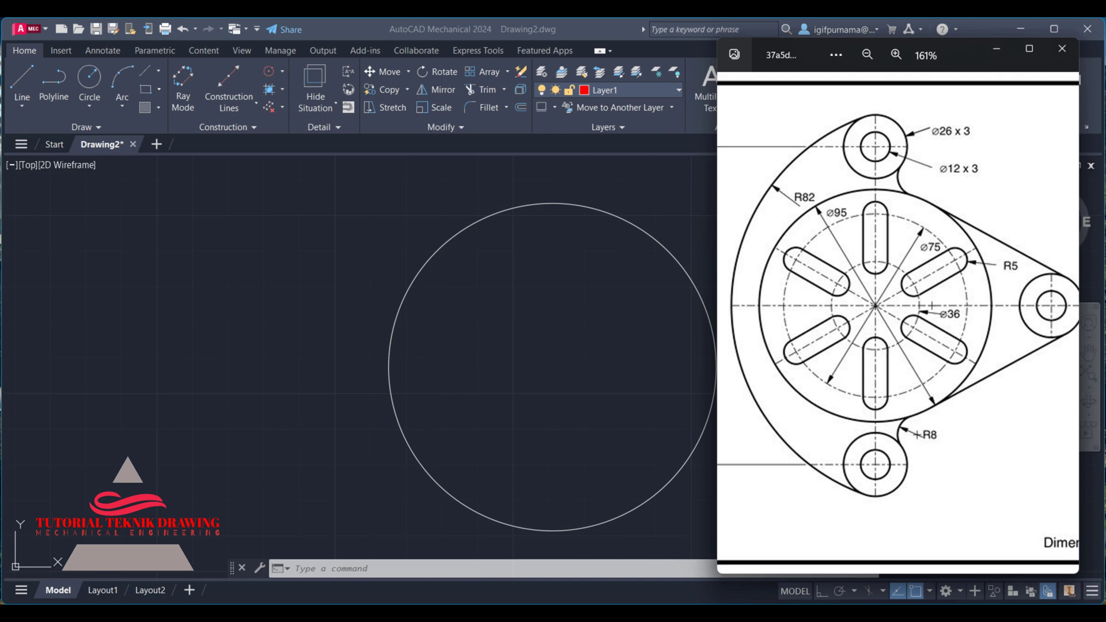
{"action": "key", "text": "alt+Tab"}
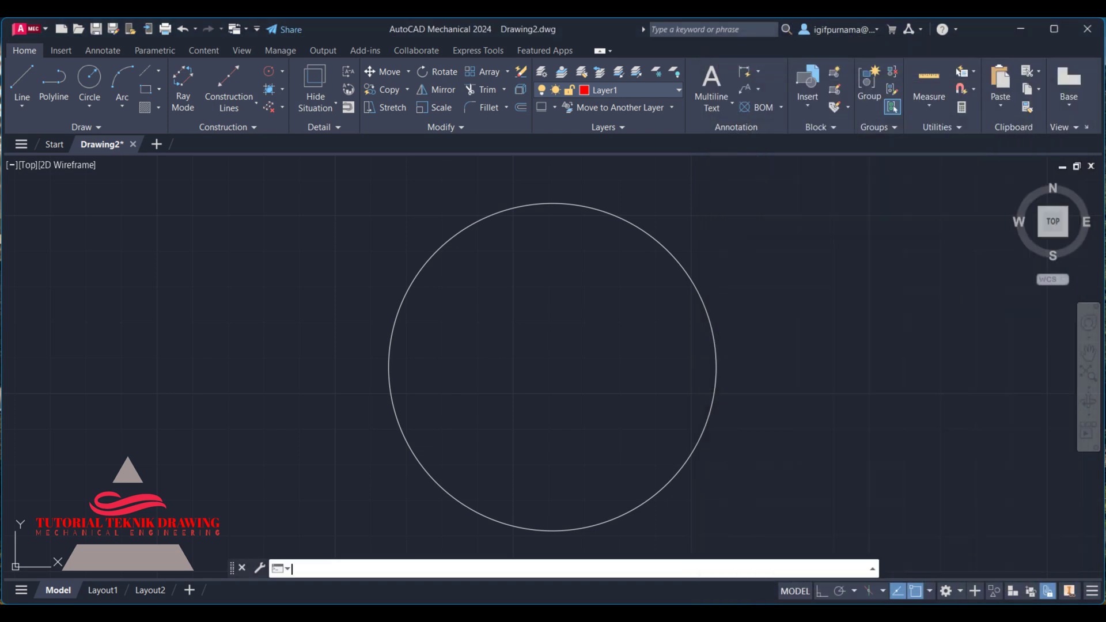
{"action": "left_click", "coordinate": [456, 319]}
{"action": "left_click", "coordinate": [342, 395]}
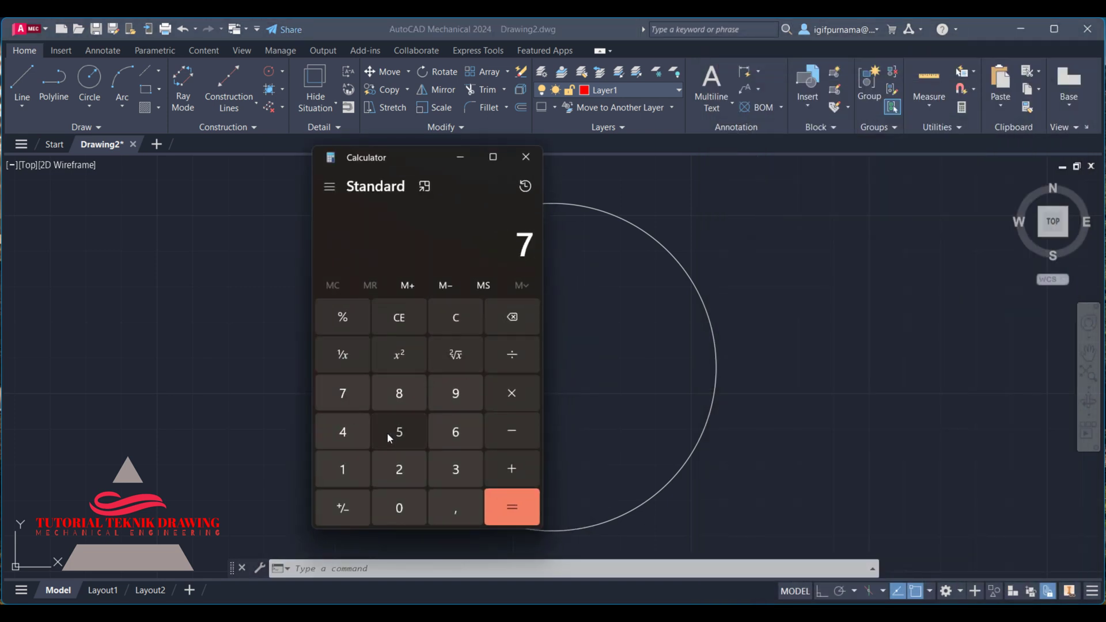
{"action": "left_click", "coordinate": [389, 433]}
{"action": "left_click", "coordinate": [504, 353]}
{"action": "left_click", "coordinate": [397, 471]}
{"action": "left_click", "coordinate": [455, 507]}
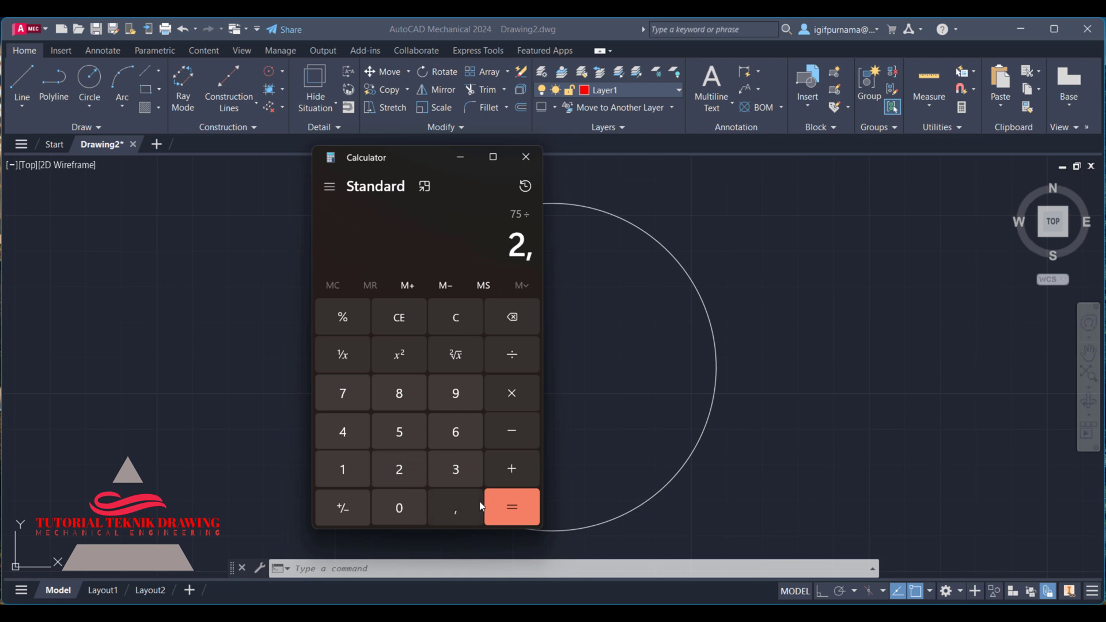
{"action": "left_click", "coordinate": [498, 318]}
{"action": "left_click", "coordinate": [502, 516]}
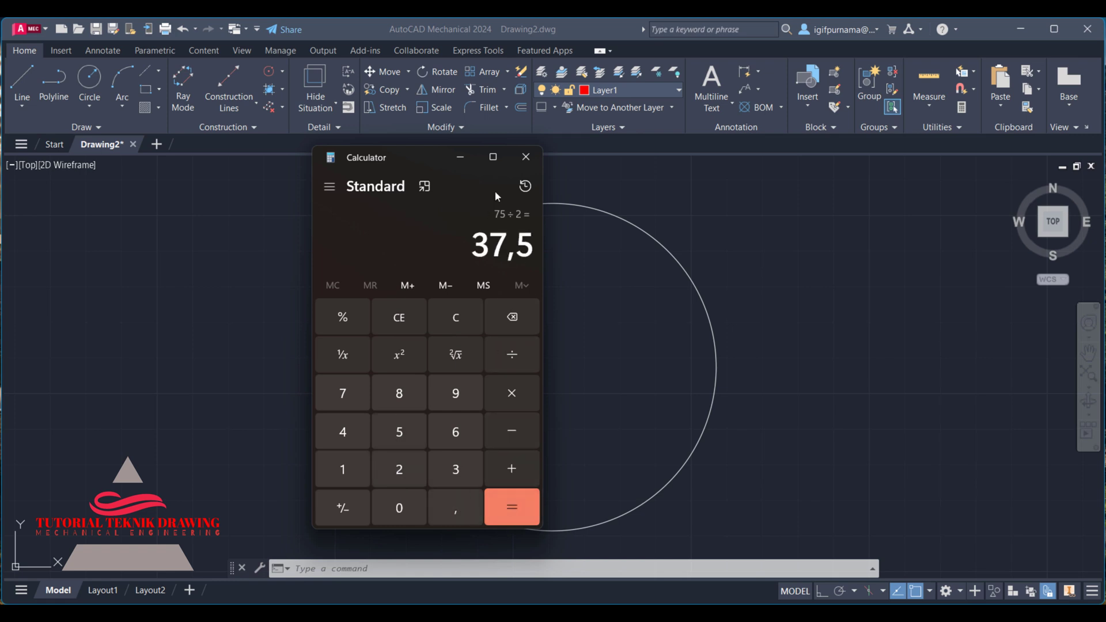
{"action": "left_click", "coordinate": [460, 158]}
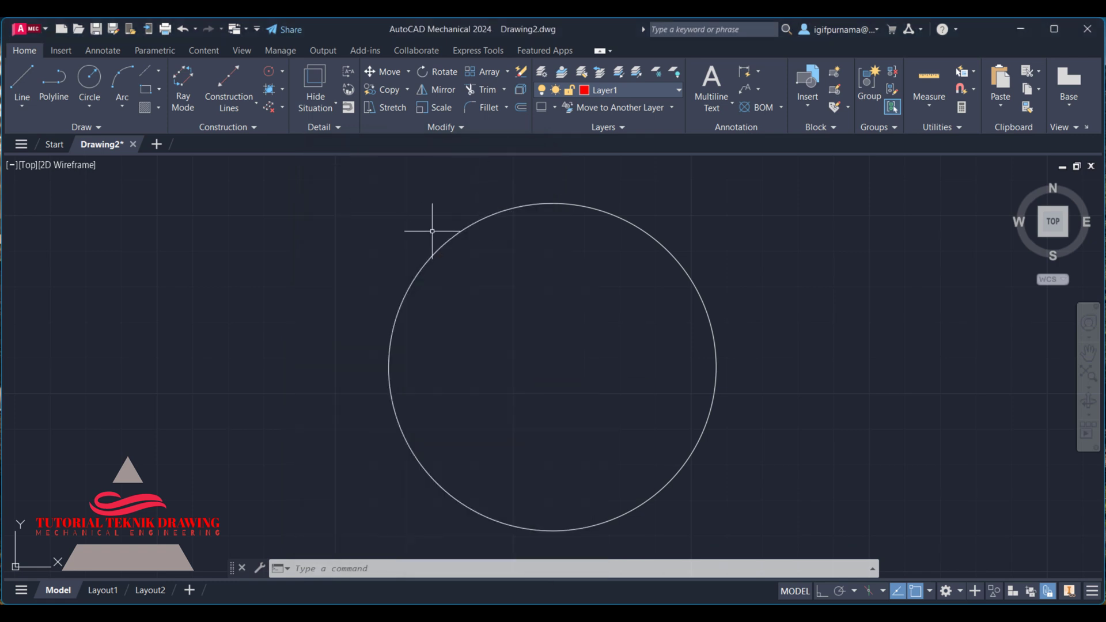
Draw a radius-37.5 circle at the outer circle's centre.
{"action": "type", "text": "C"}
{"action": "key", "text": "Return"}
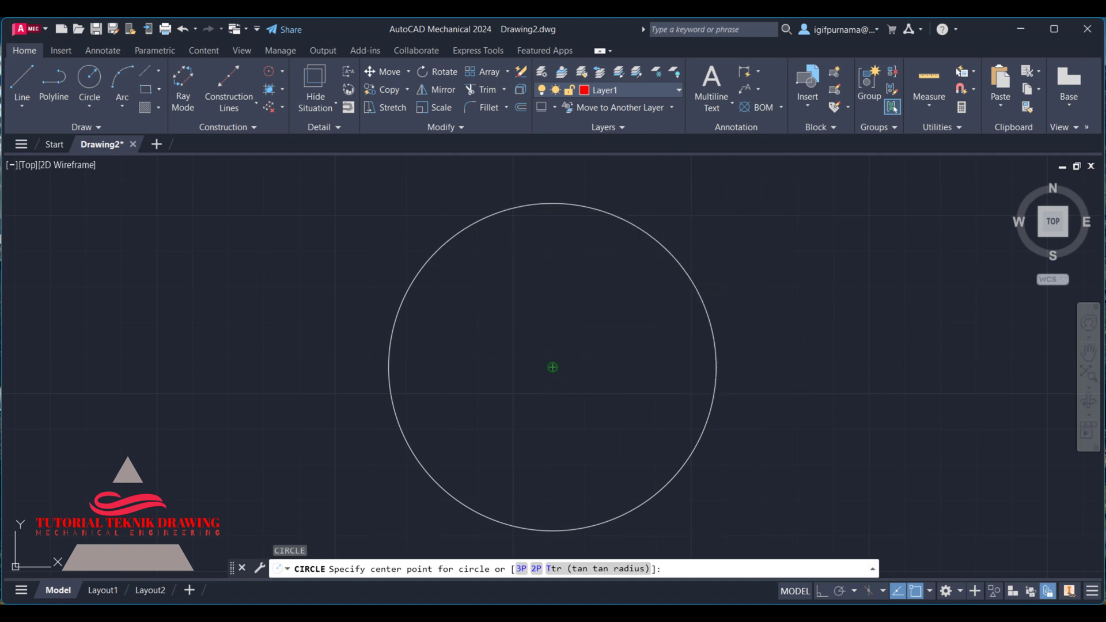
{"action": "left_click", "coordinate": [553, 367]}
{"action": "type", "text": "3"}
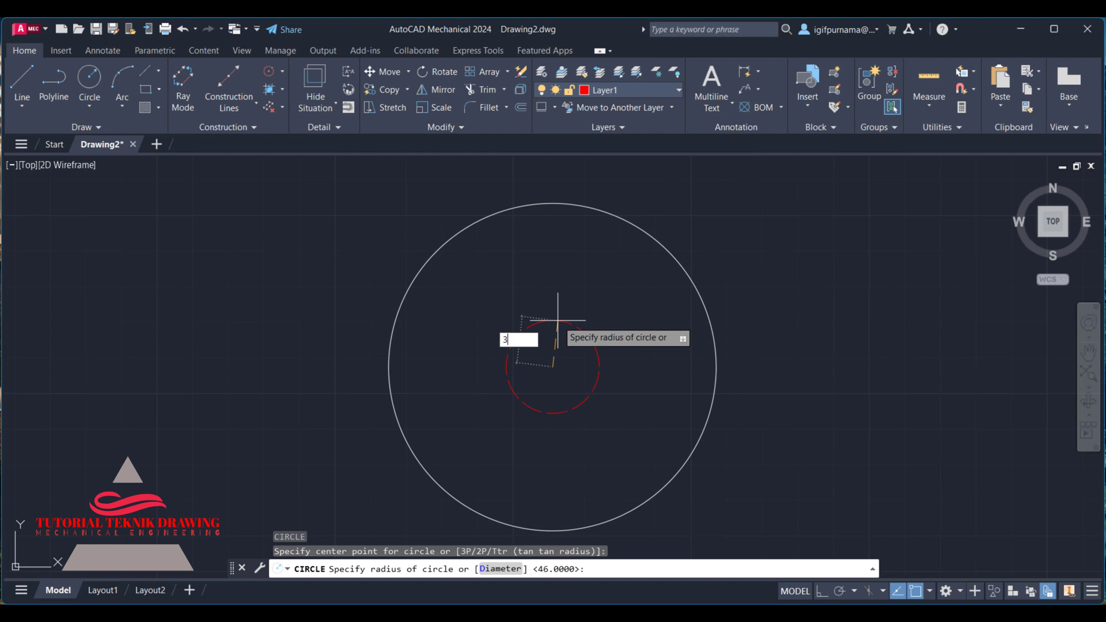
{"action": "key", "text": "alt+Tab"}
{"action": "key", "text": "alt+Tab"}
{"action": "key", "text": "alt+Tab"}
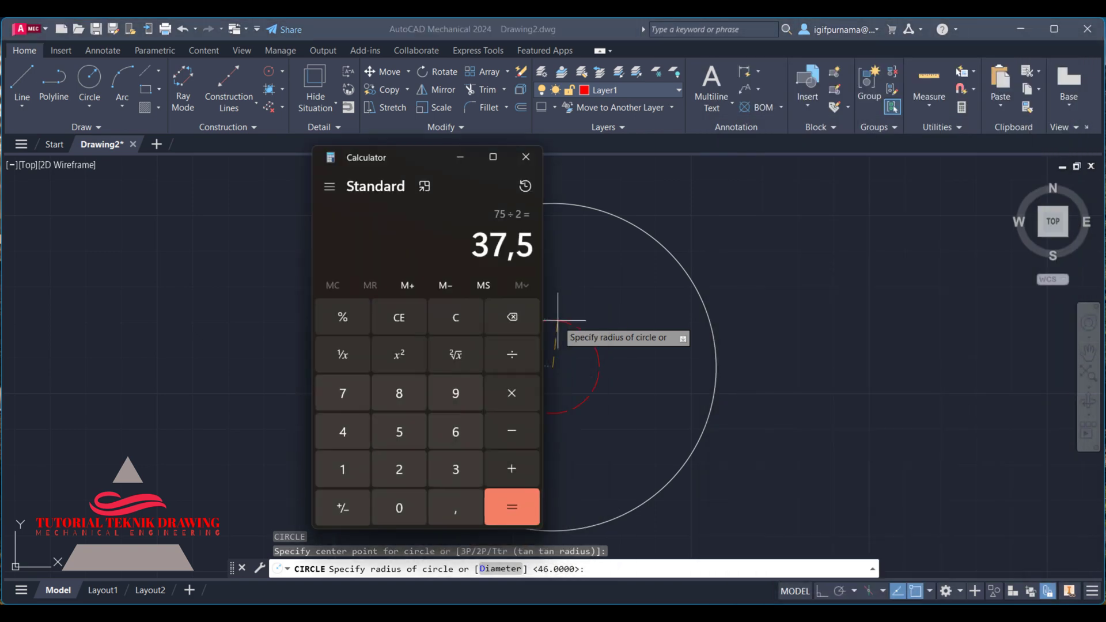
{"action": "key", "text": "alt+Tab"}
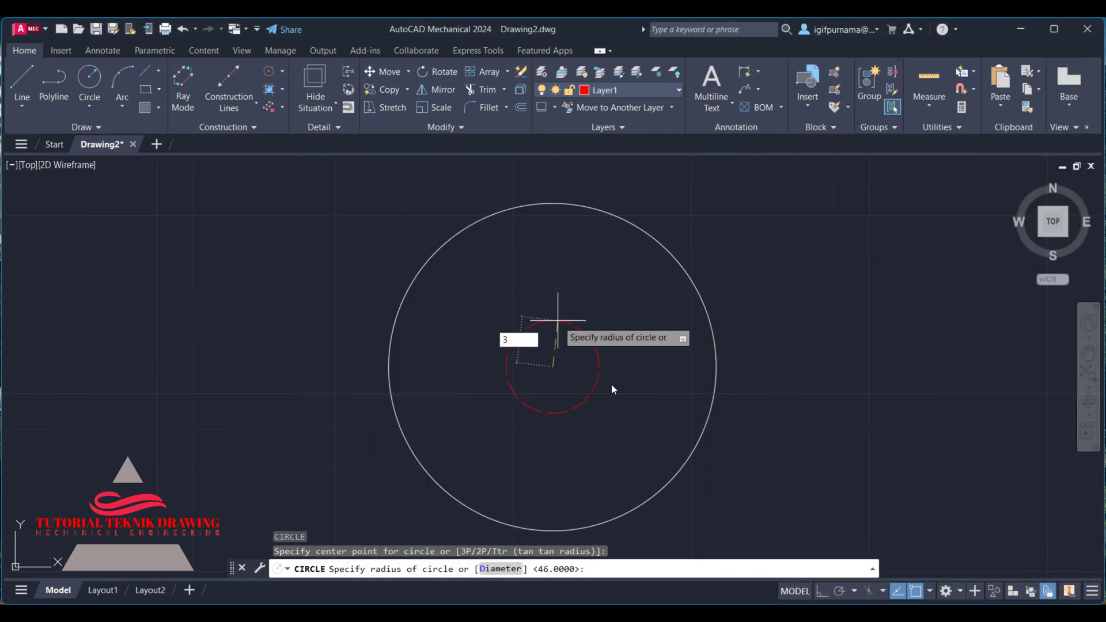
{"action": "type", "text": "7."}
{"action": "type", "text": "5"}
{"action": "key", "text": "Return"}
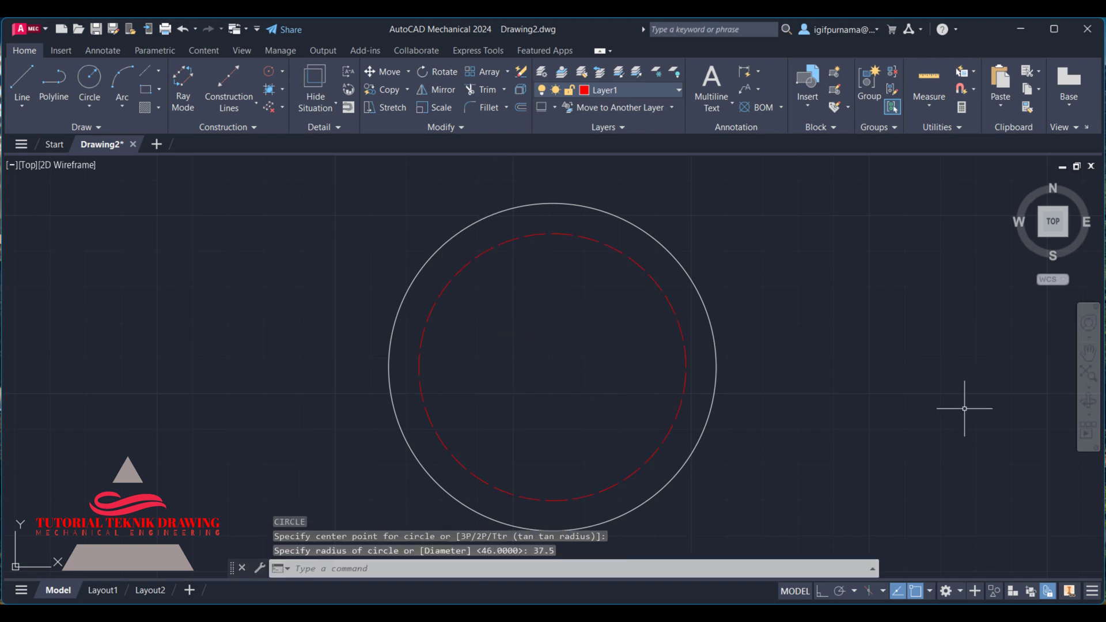
{"action": "key", "text": "alt+Tab"}
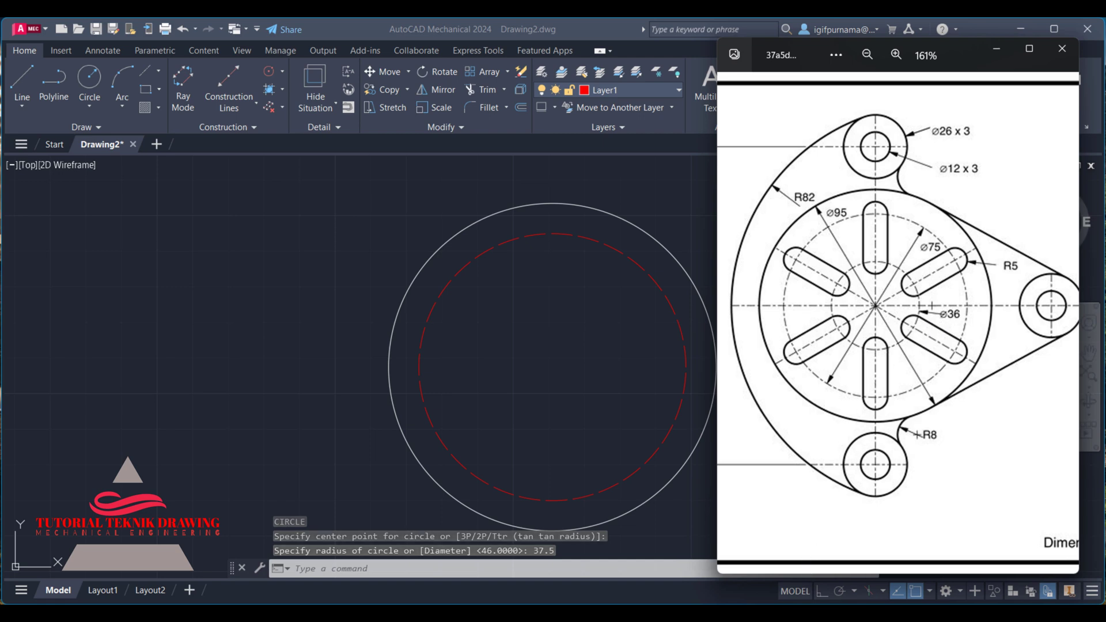
Compute 36 ÷ 2 = 18 in Calculator, then minimize it.
{"action": "key", "text": "alt+Tab"}
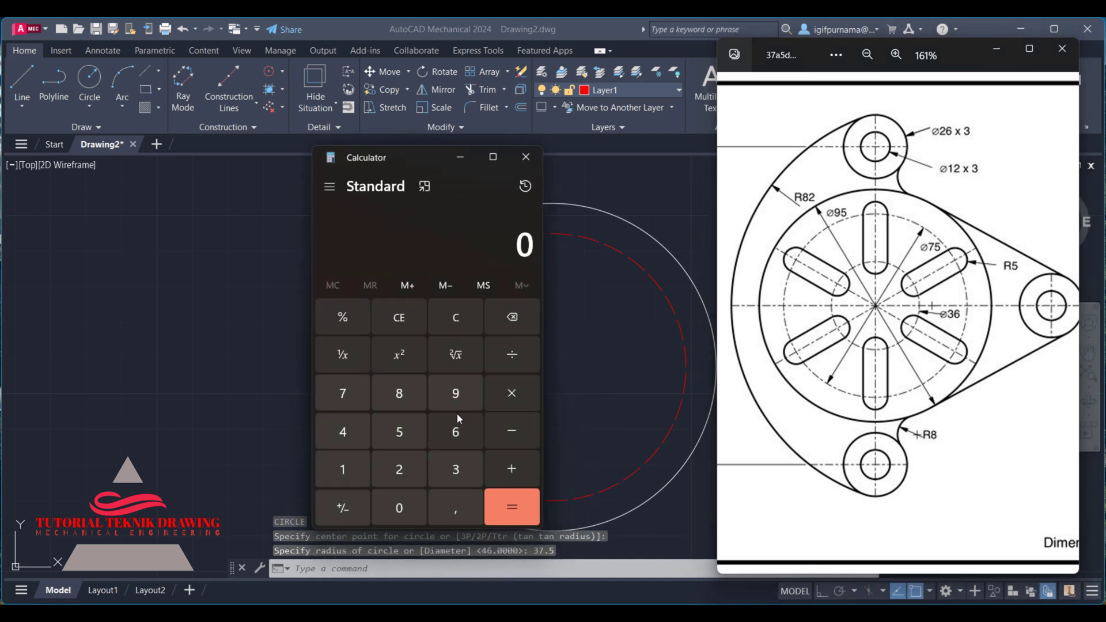
{"action": "left_click", "coordinate": [455, 474]}
{"action": "left_click", "coordinate": [455, 432]}
{"action": "left_click", "coordinate": [500, 361]}
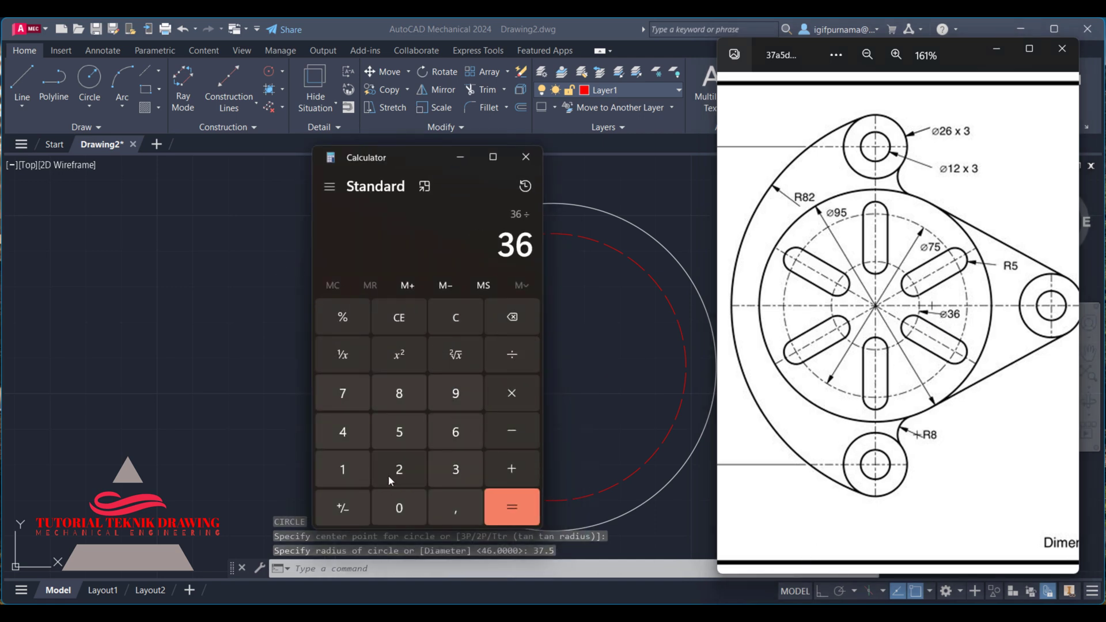
{"action": "left_click", "coordinate": [388, 476]}
{"action": "left_click", "coordinate": [516, 510]}
{"action": "left_click", "coordinate": [460, 159]}
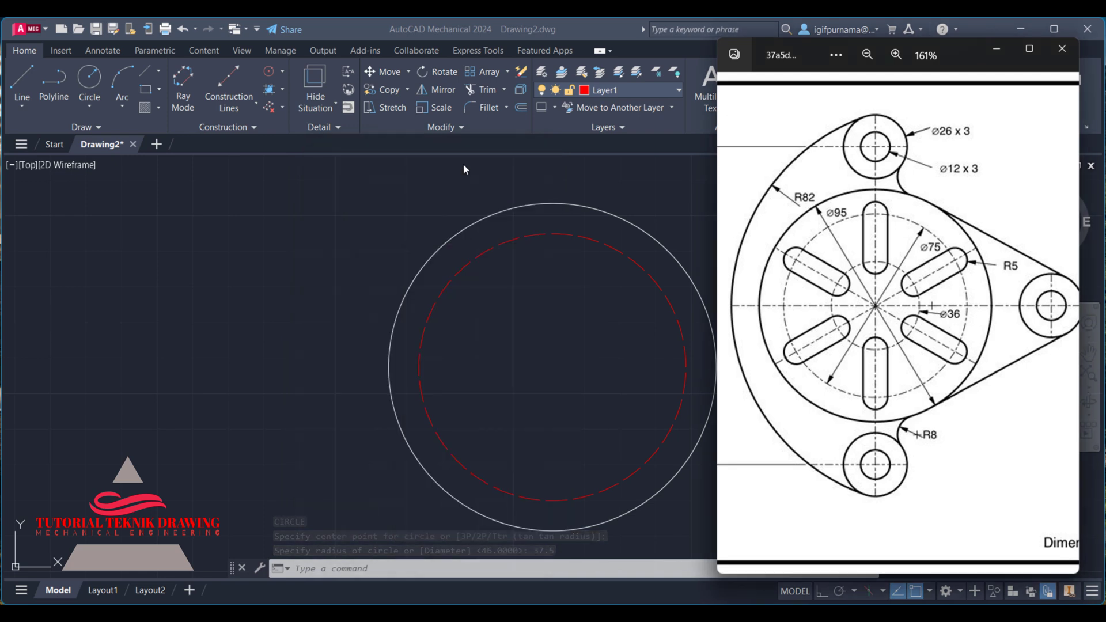
{"action": "left_click", "coordinate": [435, 182]}
{"action": "type", "text": "x"}
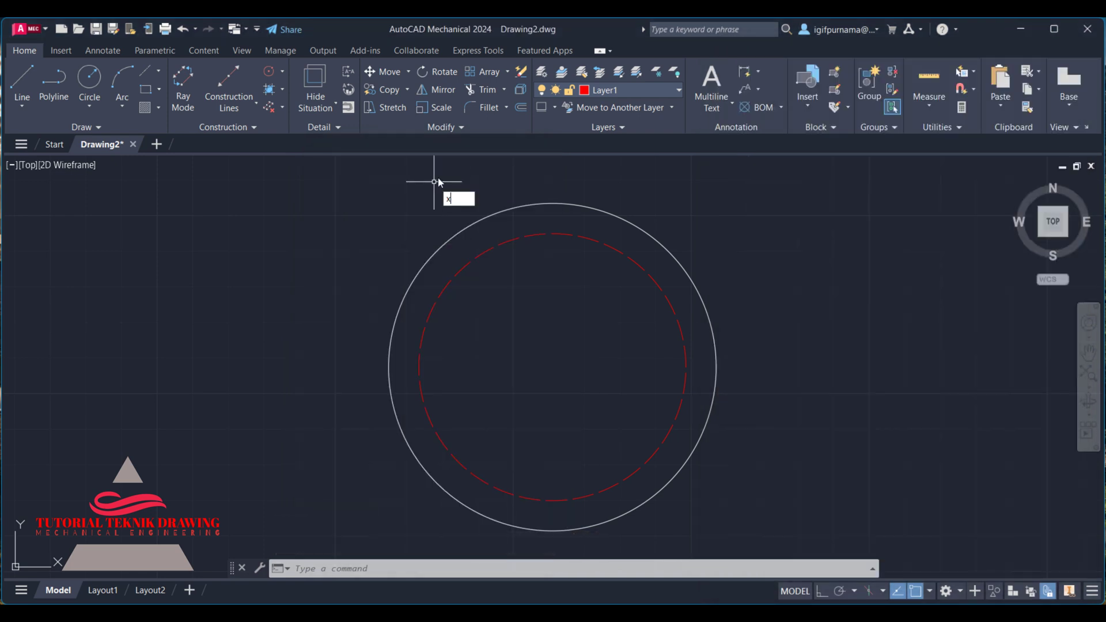
Dismiss a stray Break command, then draw a radius-18 circle at the shared centre.
{"action": "key", "text": "Return"}
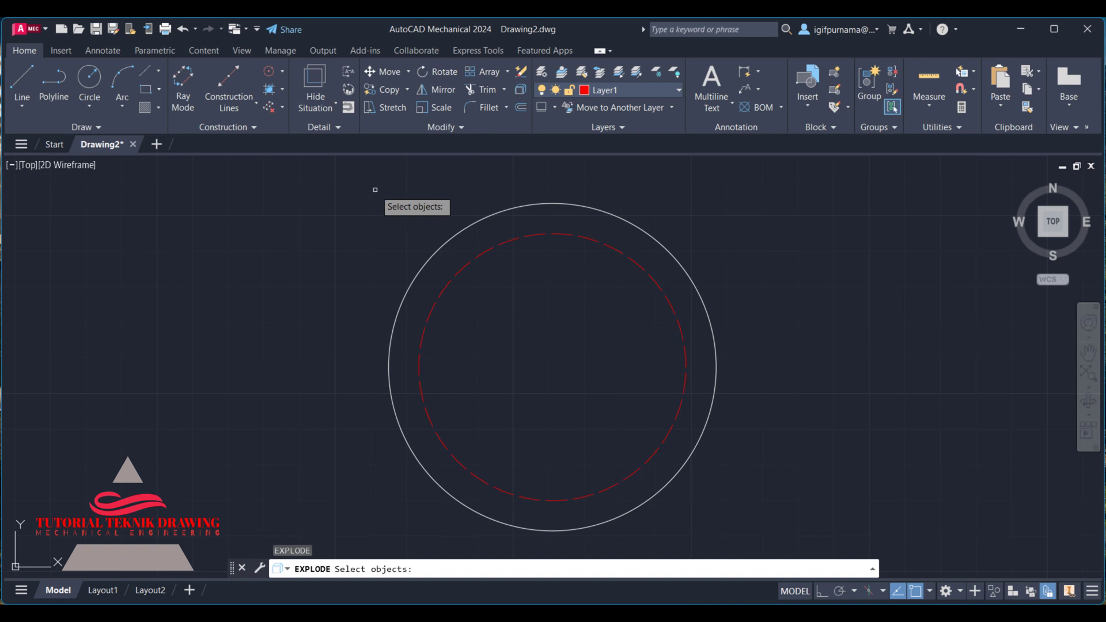
{"action": "key", "text": "Return"}
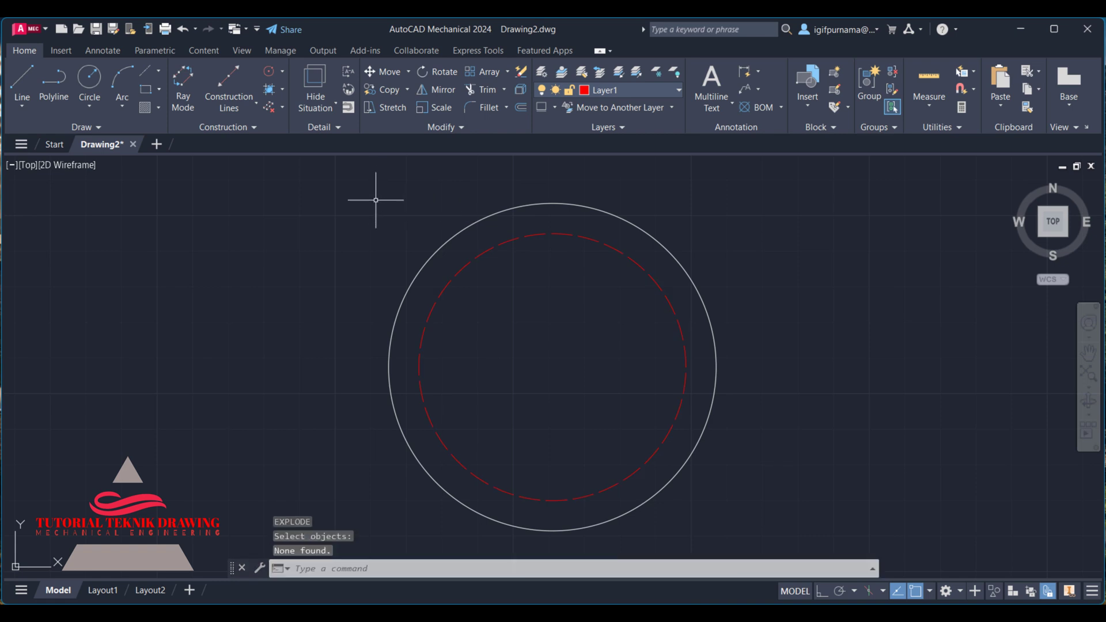
{"action": "type", "text": "c"}
{"action": "key", "text": "Return"}
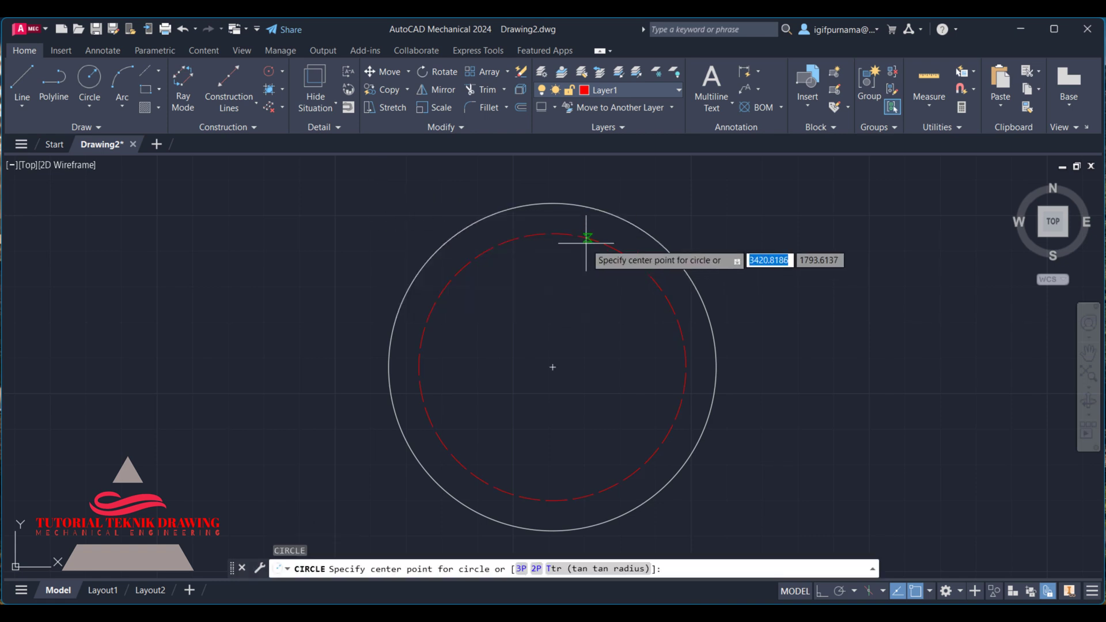
{"action": "left_click", "coordinate": [551, 358]}
{"action": "type", "text": "18"}
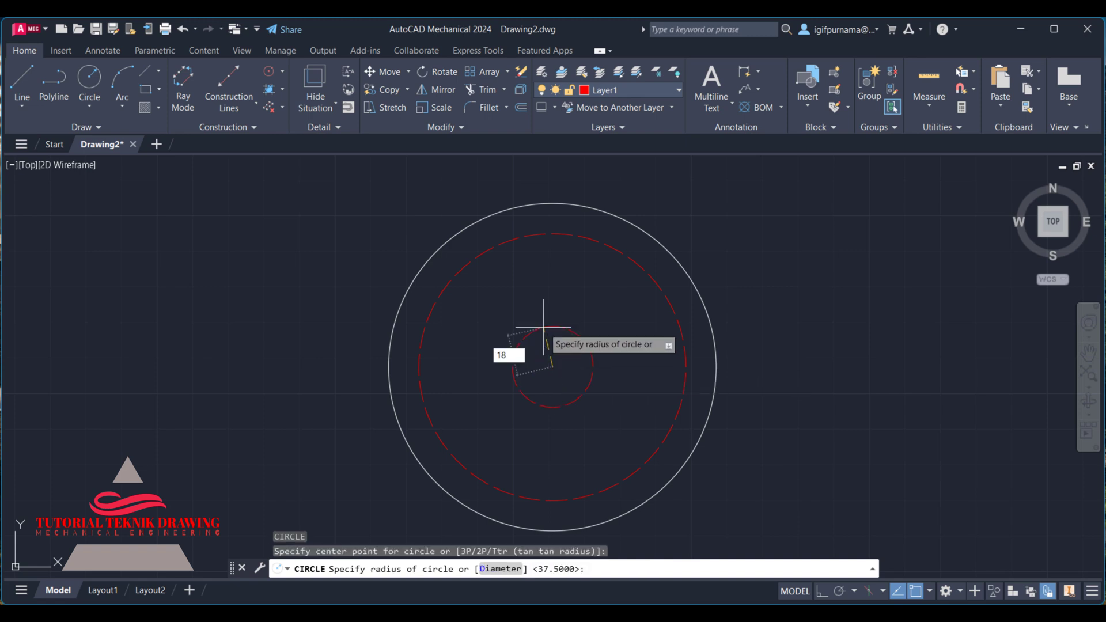
{"action": "key", "text": "Return"}
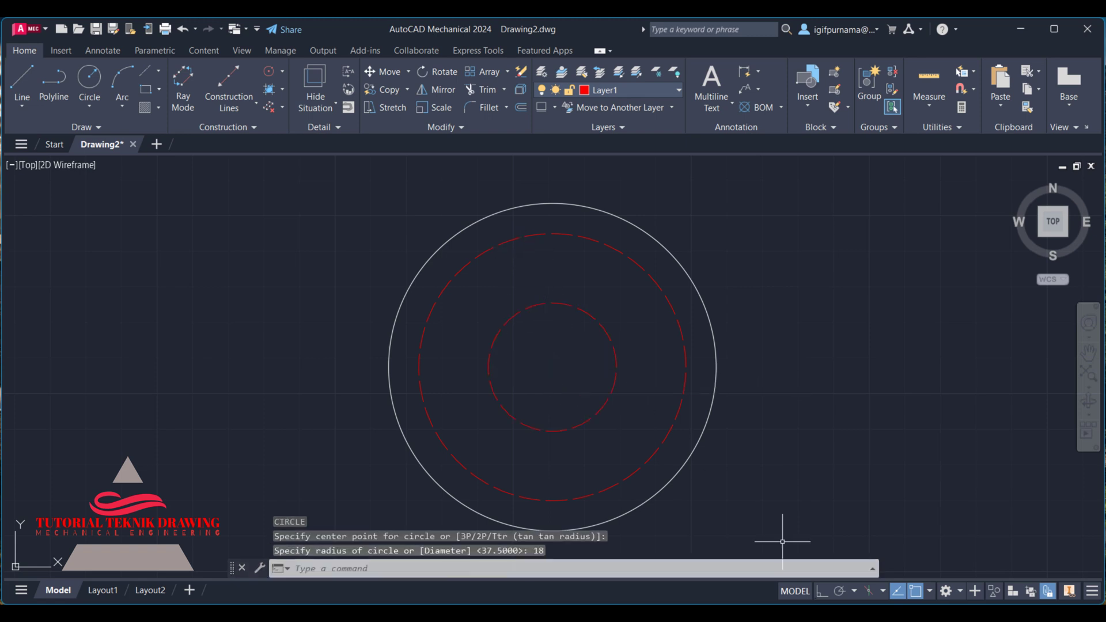
{"action": "key", "text": "alt+Tab"}
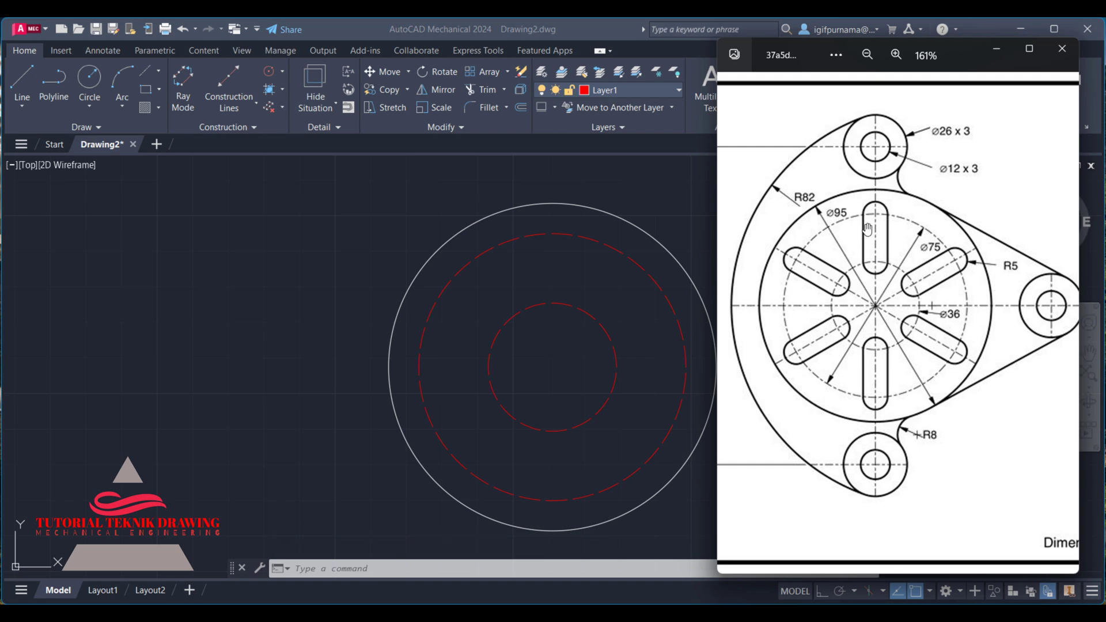
{"action": "left_click", "coordinate": [510, 157]}
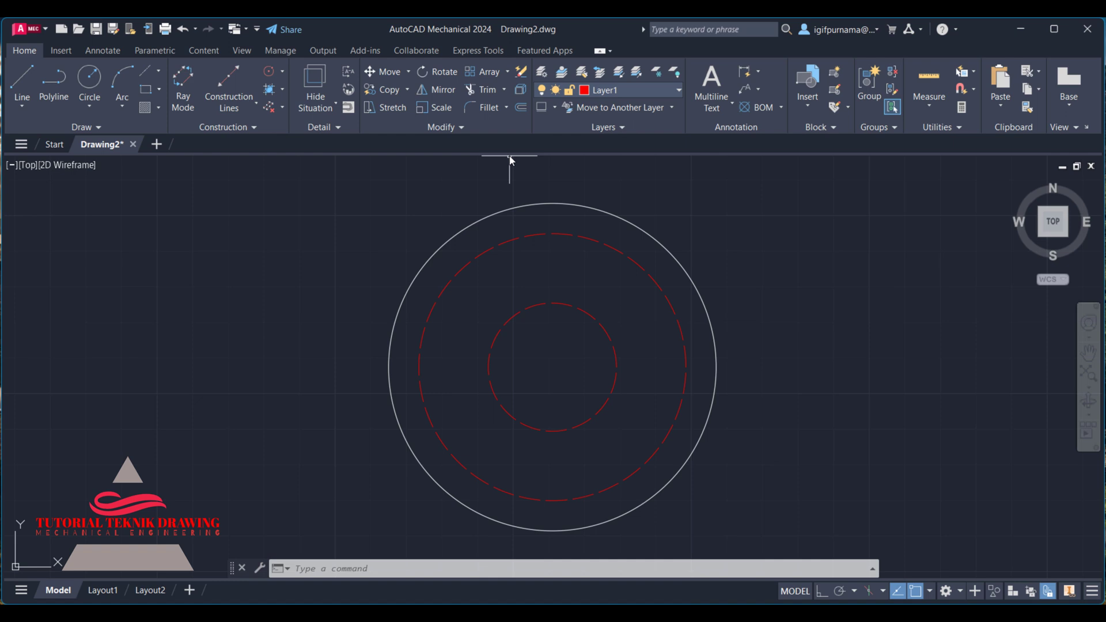
Draw the vertical centerline through the circles' centre, from below to above them.
{"action": "type", "text": "l"}
{"action": "key", "text": "Return"}
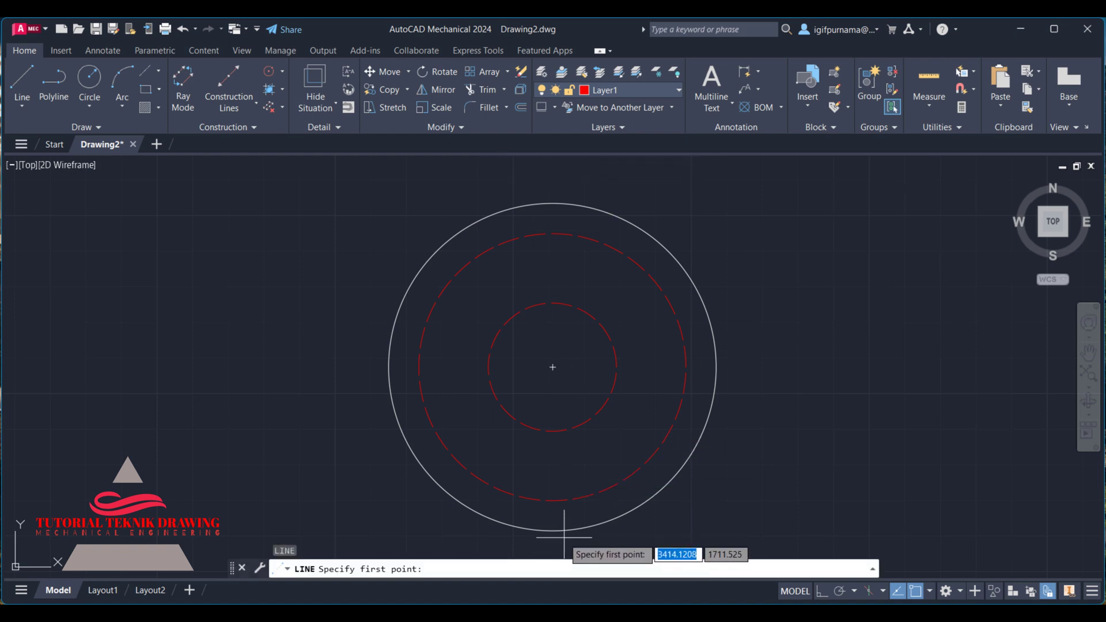
{"action": "left_click", "coordinate": [553, 550]}
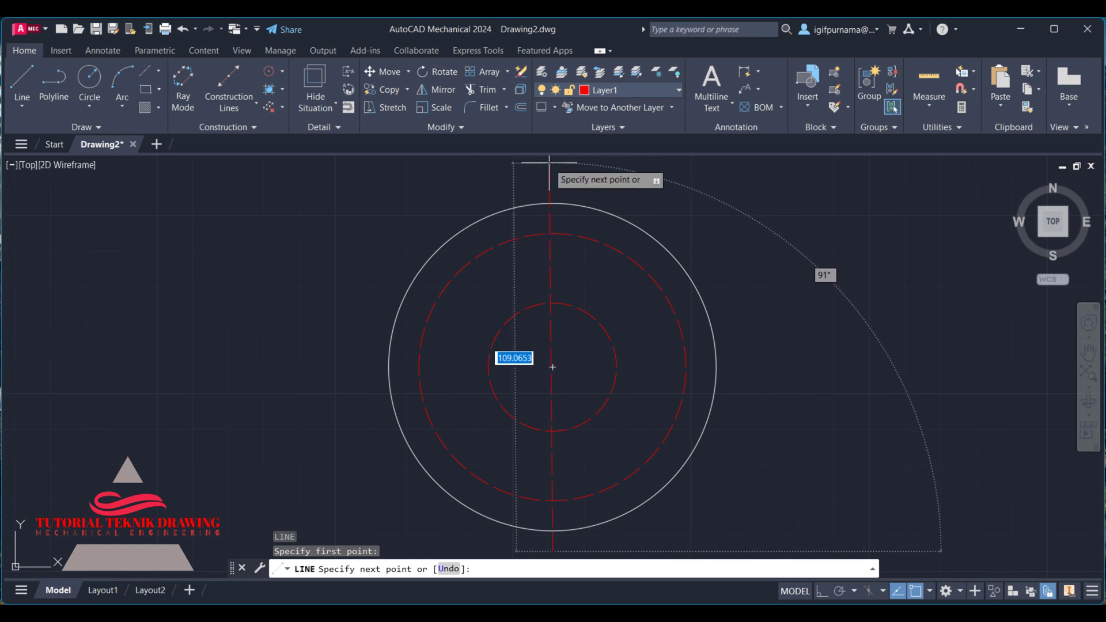
{"action": "left_click", "coordinate": [1050, 223]}
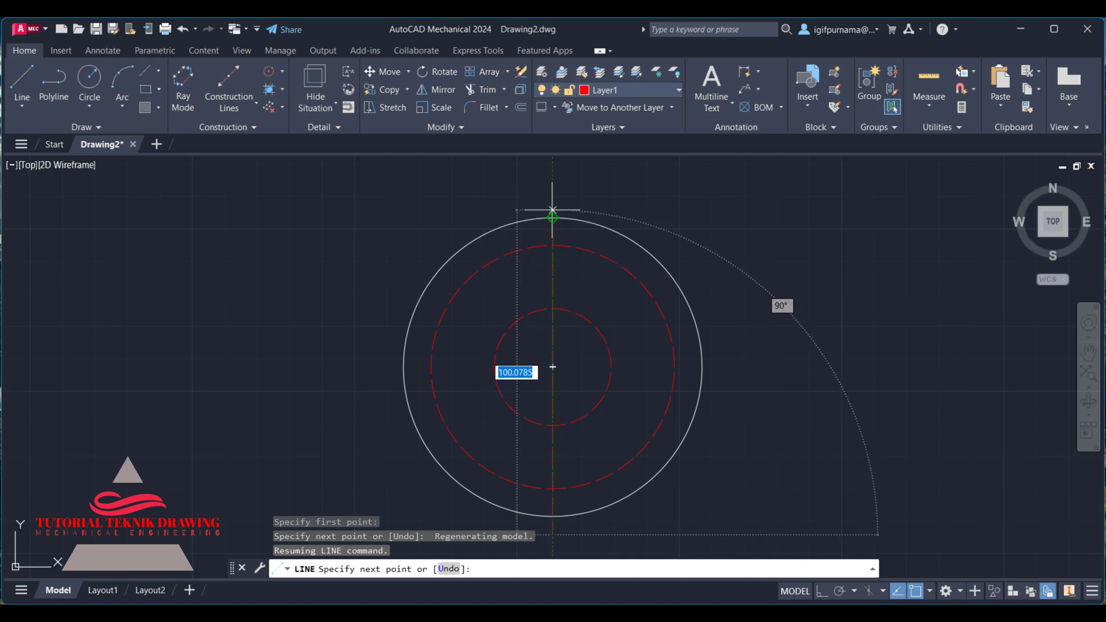
{"action": "left_click", "coordinate": [553, 183]}
{"action": "right_click", "coordinate": [553, 184]}
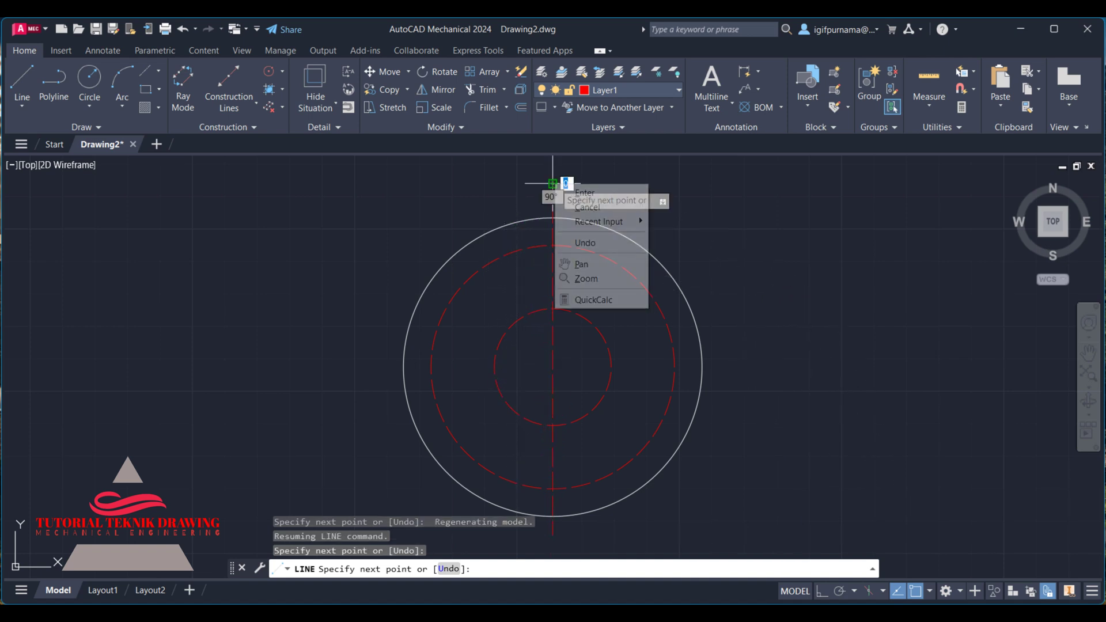
{"action": "left_click", "coordinate": [584, 192]}
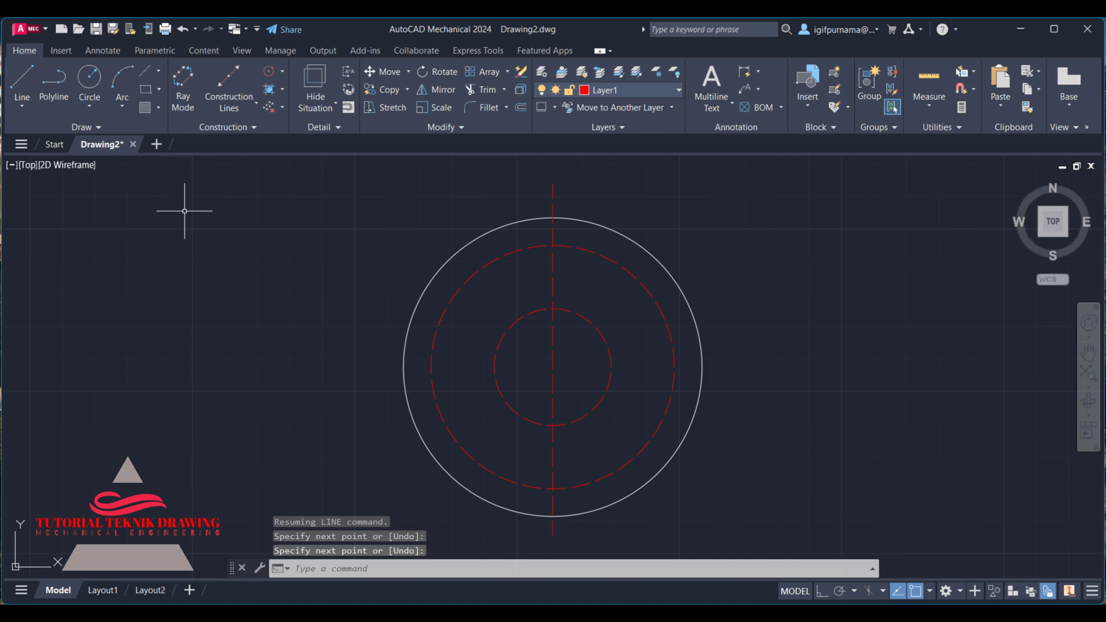
Draw the horizontal centerline through the centre, from right to left of the circles.
{"action": "type", "text": "l"}
{"action": "key", "text": "Return"}
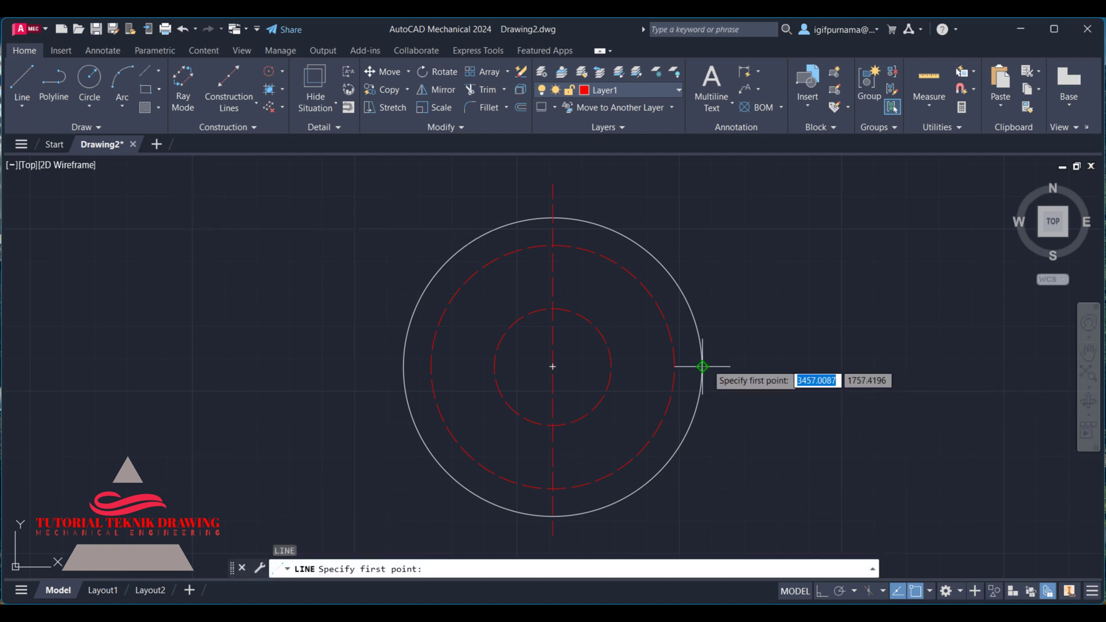
{"action": "left_click", "coordinate": [771, 367]}
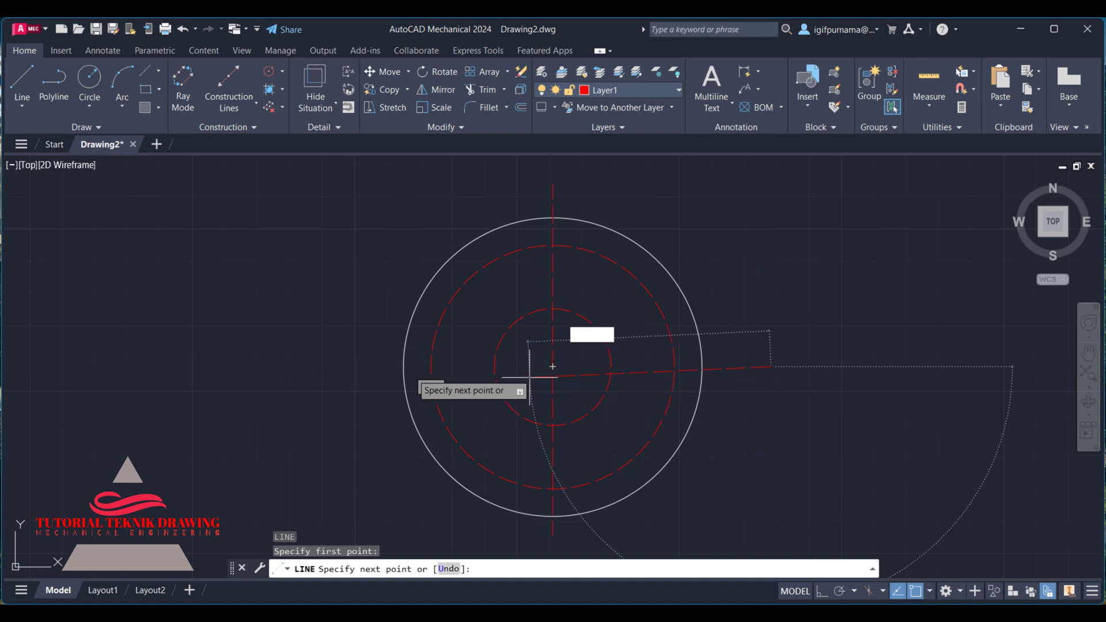
{"action": "left_click", "coordinate": [310, 366]}
{"action": "right_click", "coordinate": [311, 367]}
{"action": "left_click", "coordinate": [340, 374]}
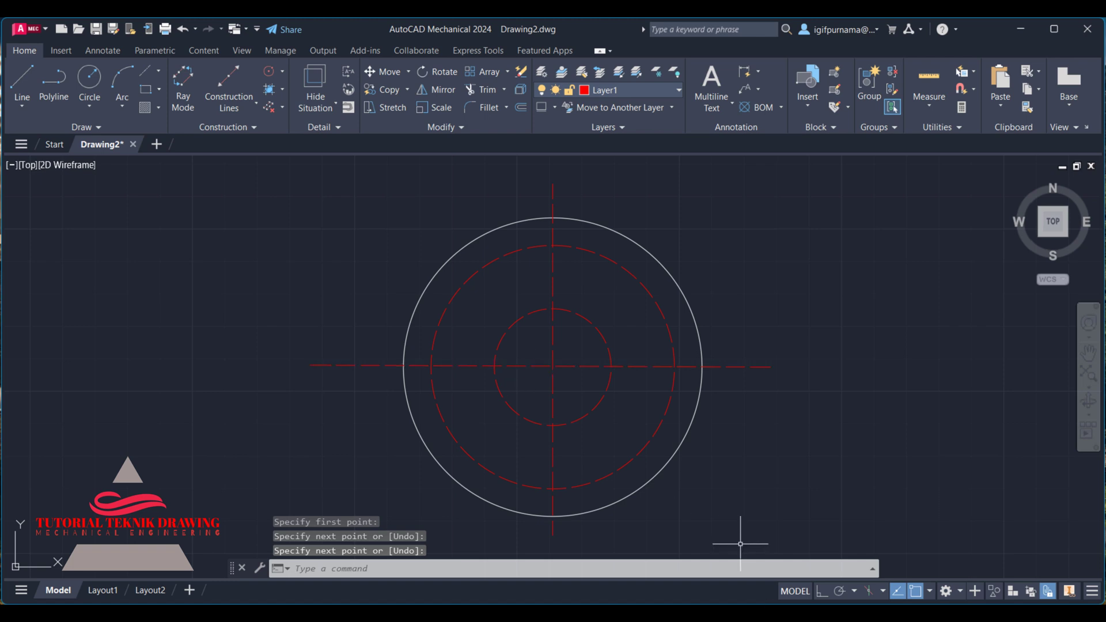
{"action": "key", "text": "alt+Tab"}
{"action": "mouse_move", "coordinate": [1067, 285]}
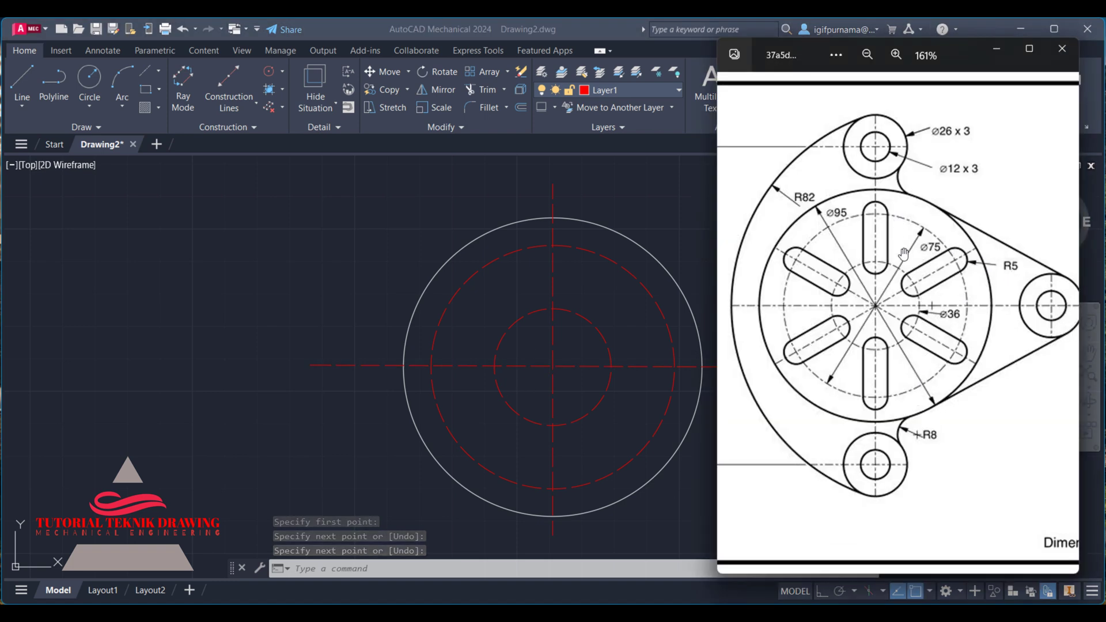
Close the reference image and make layer 0 current.
{"action": "left_click", "coordinate": [679, 195]}
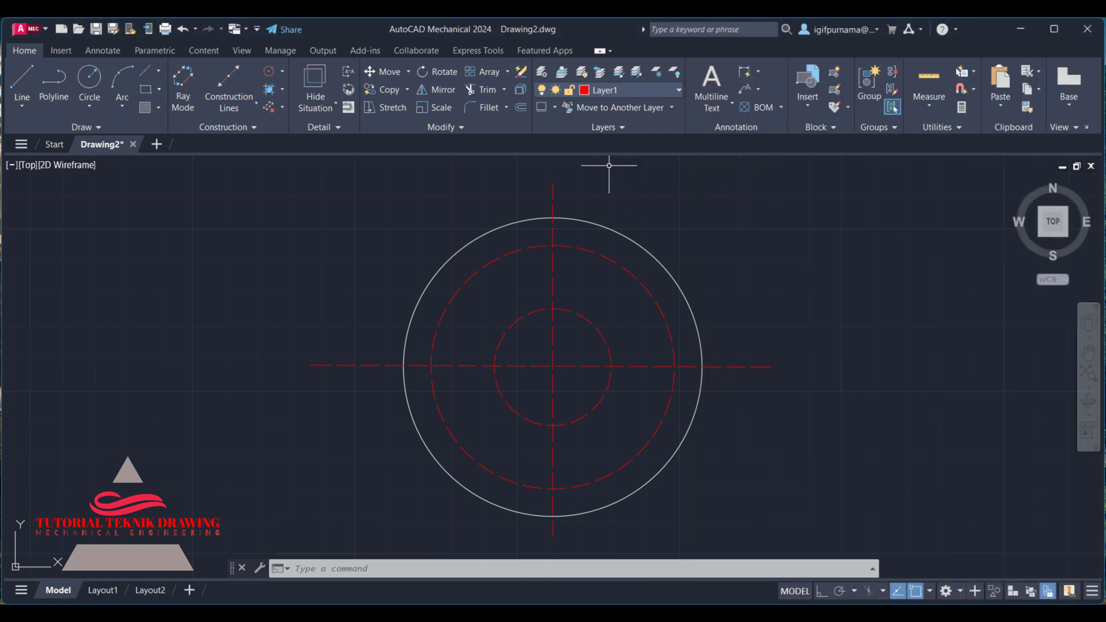
{"action": "left_click", "coordinate": [615, 94]}
{"action": "left_click", "coordinate": [611, 113]}
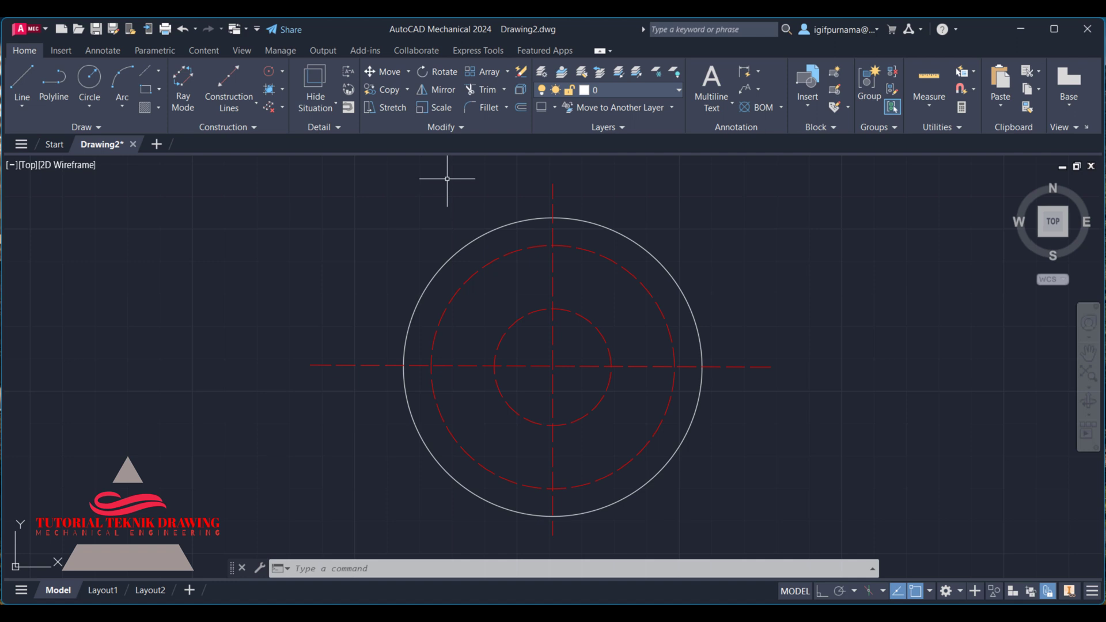
{"action": "type", "text": "c"}
Draw a radius-5 circle where the vertical centerline crosses the Ø75 circle.
{"action": "key", "text": "Return"}
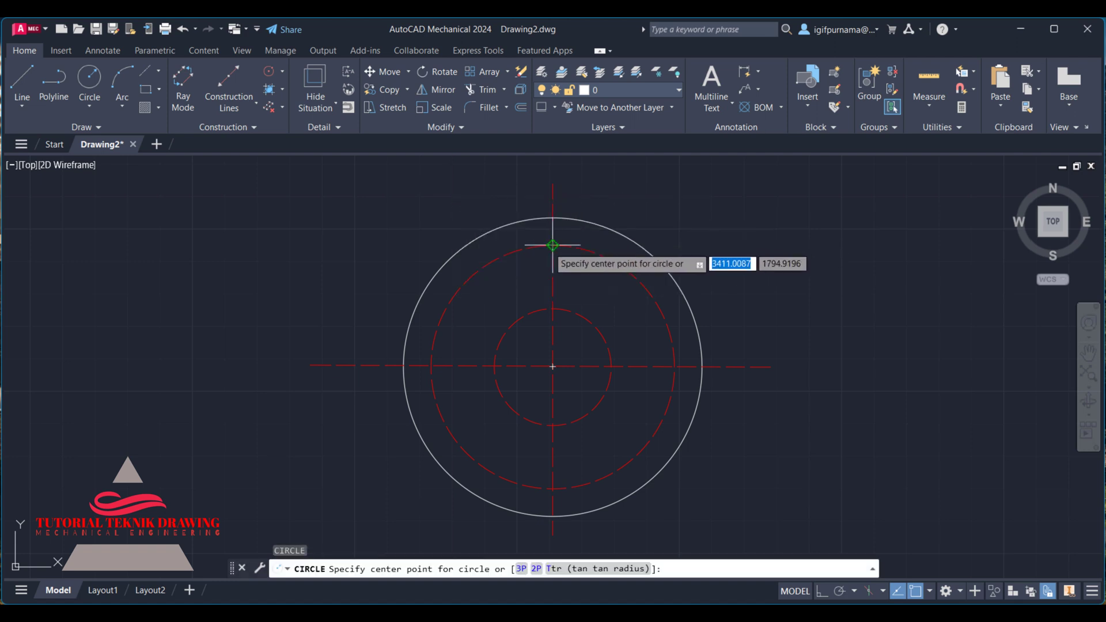
{"action": "left_click", "coordinate": [553, 245]}
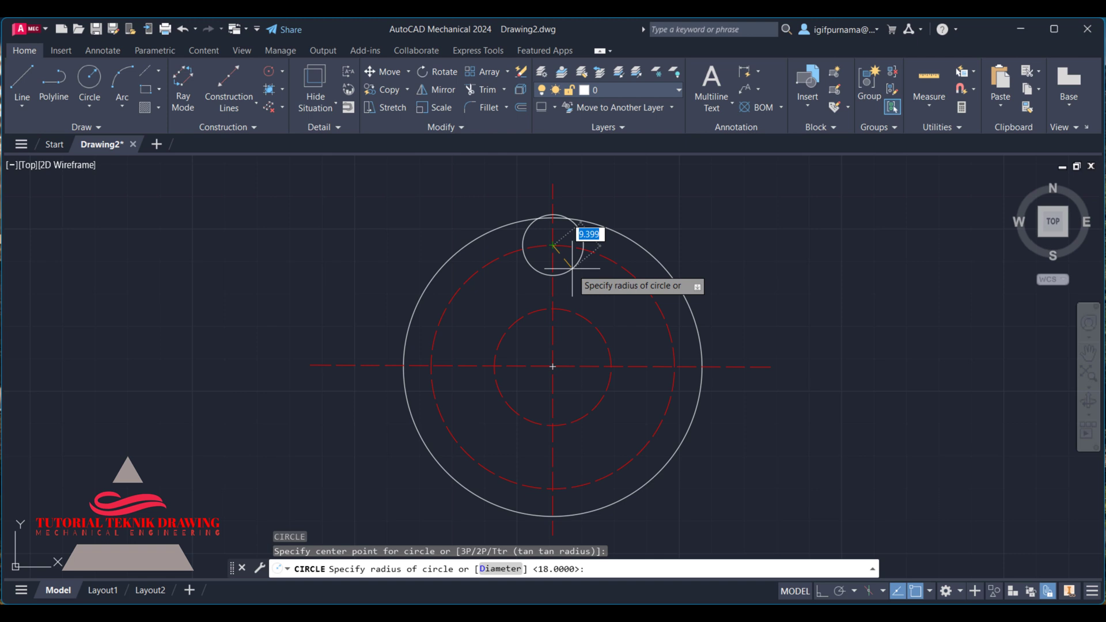
{"action": "type", "text": "4"}
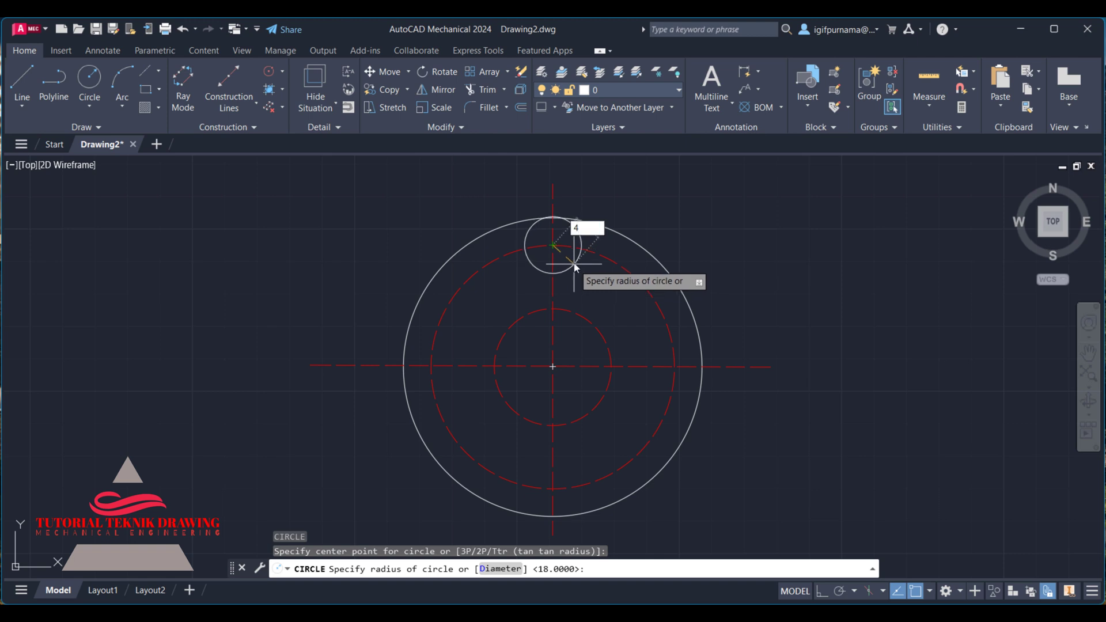
{"action": "key", "text": "Return"}
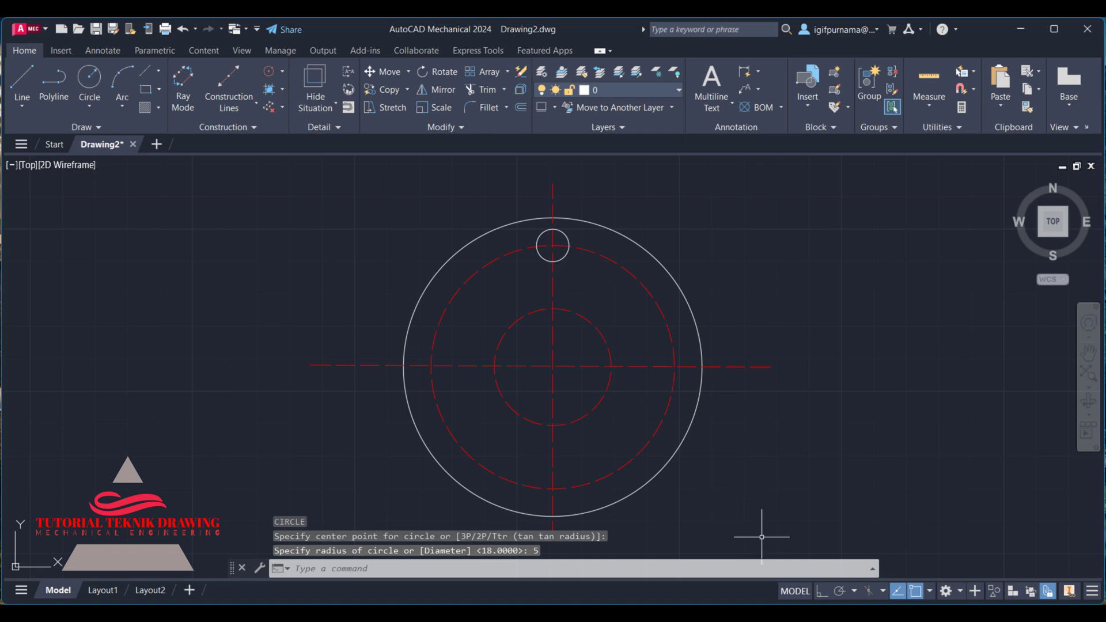
{"action": "key", "text": "alt+Tab"}
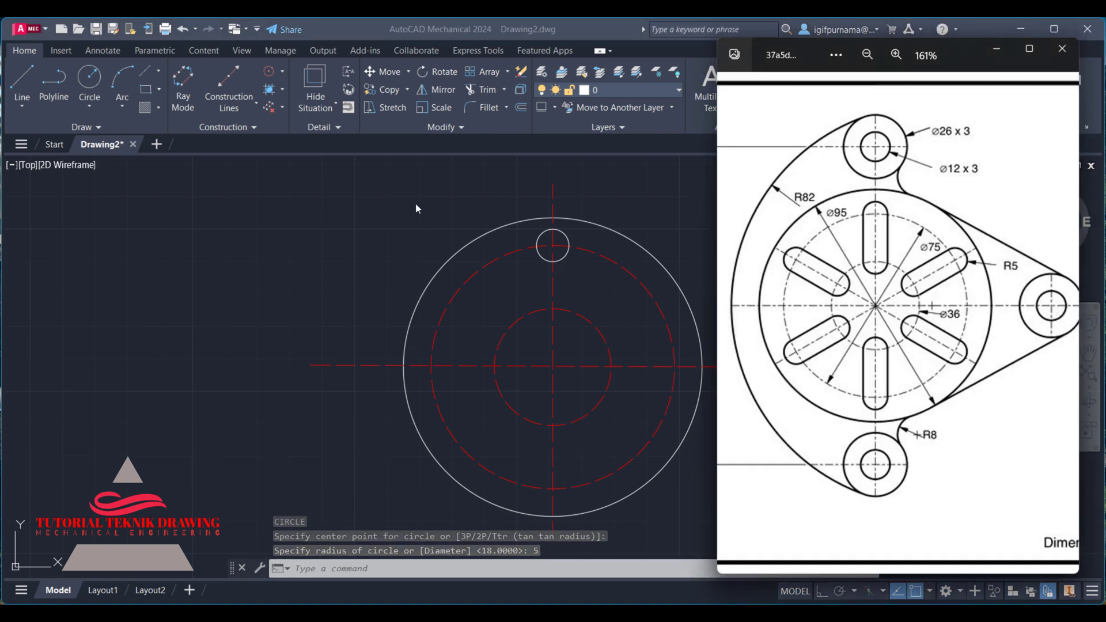
{"action": "key", "text": "alt+Tab"}
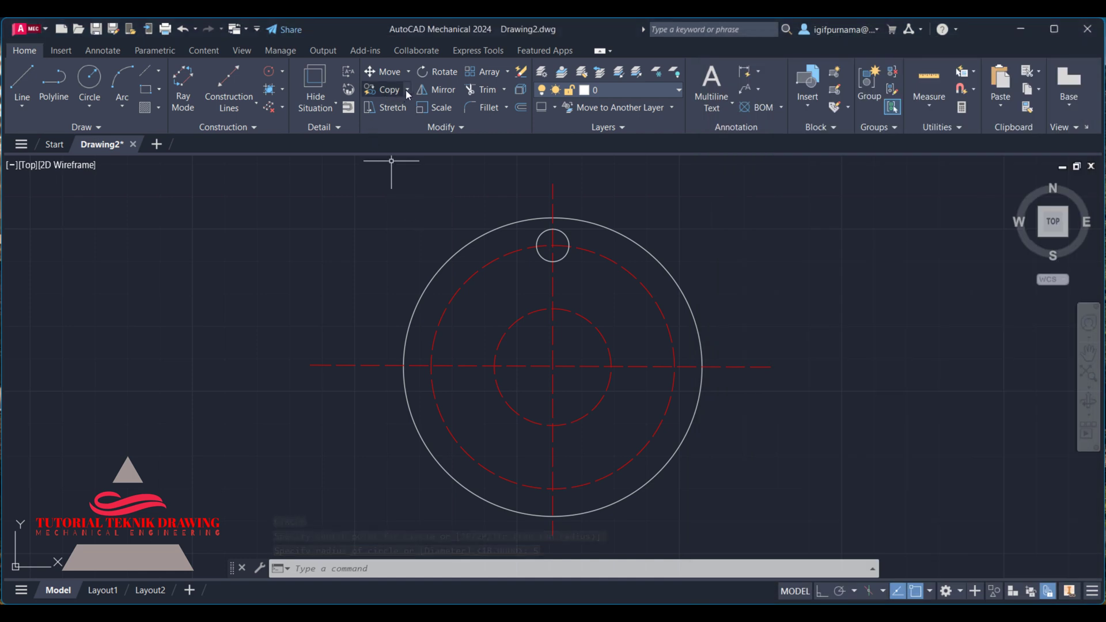
Copy the small circle straight down the vertical centerline.
{"action": "left_click", "coordinate": [389, 90]}
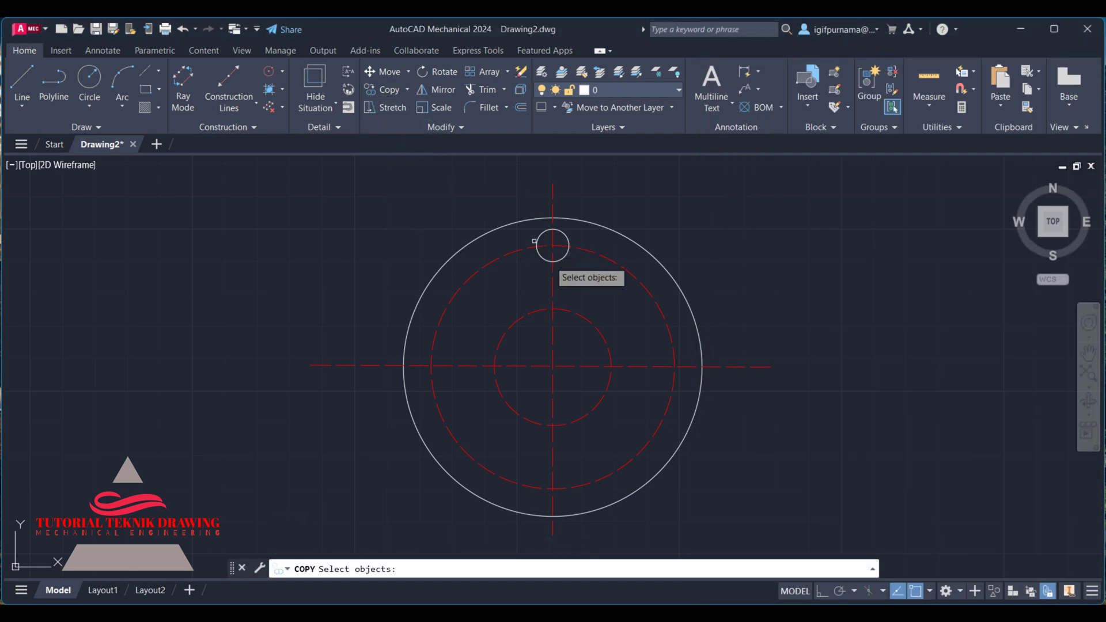
{"action": "left_click", "coordinate": [552, 261]}
{"action": "key", "text": "Return"}
{"action": "left_click", "coordinate": [552, 245]}
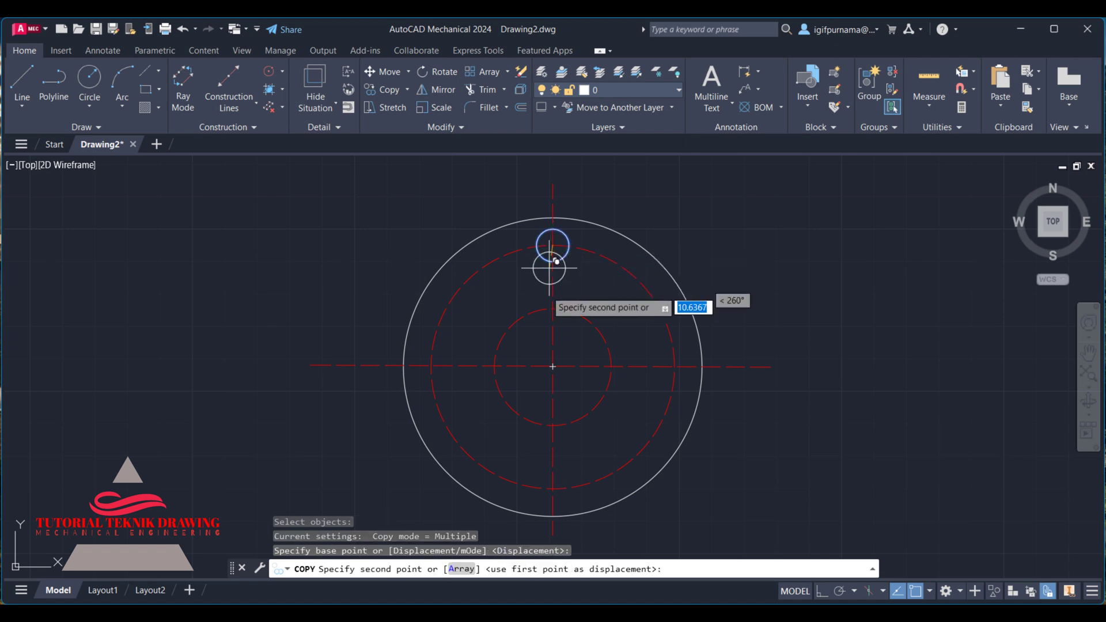
{"action": "left_click", "coordinate": [552, 309]}
{"action": "right_click", "coordinate": [552, 308]}
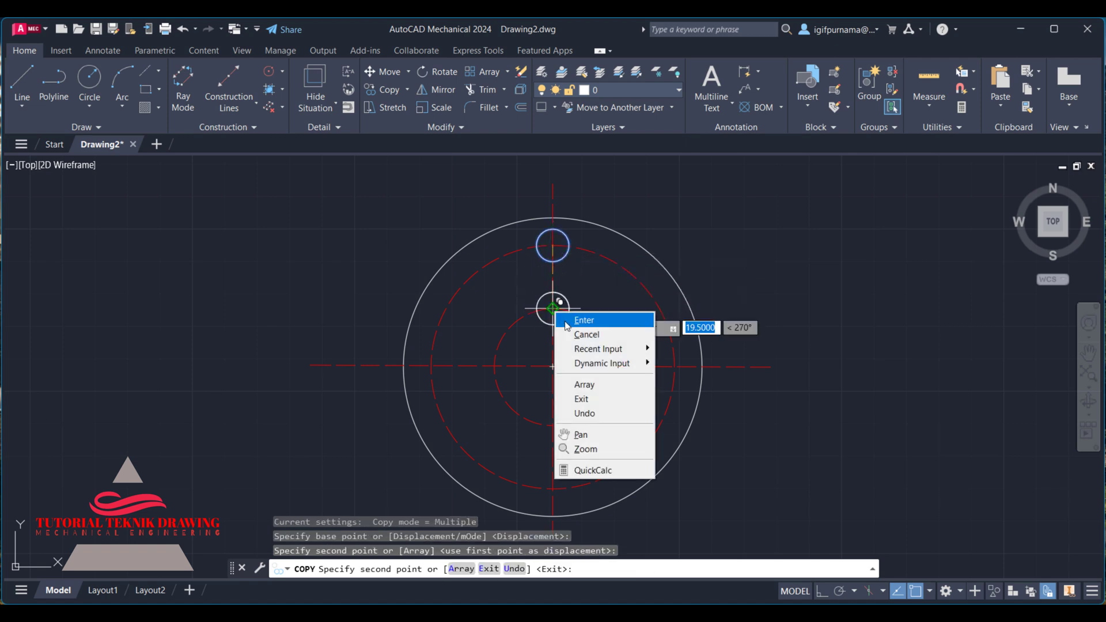
{"action": "left_click", "coordinate": [577, 319]}
Draw left and right lines joining both circles' quadrants as the slot sides.
{"action": "left_click", "coordinate": [22, 83]}
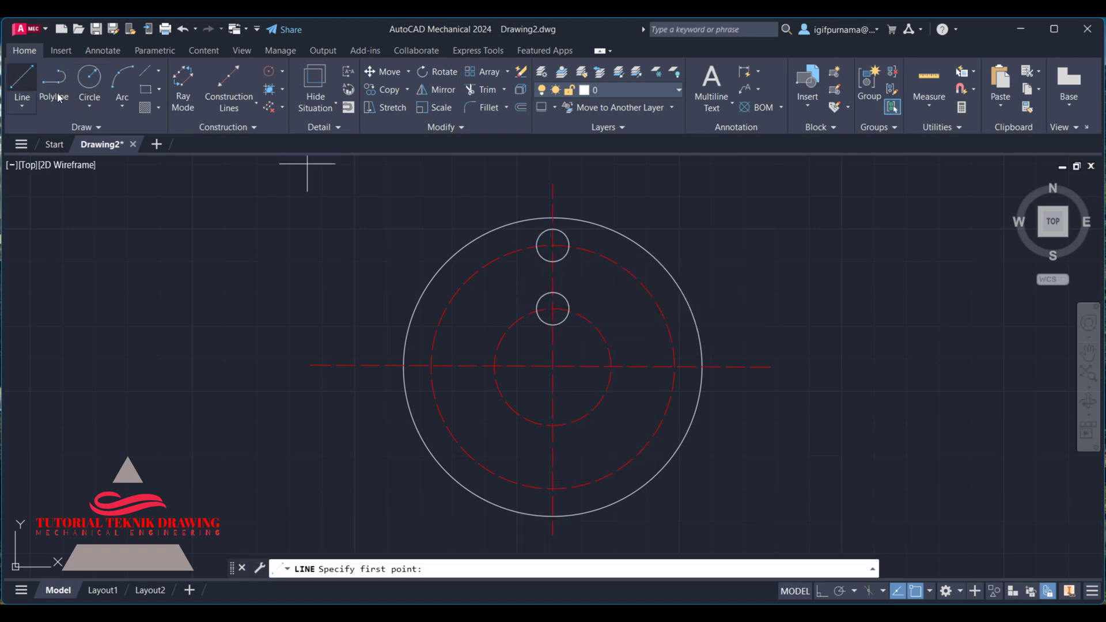
{"action": "left_click", "coordinate": [569, 246]}
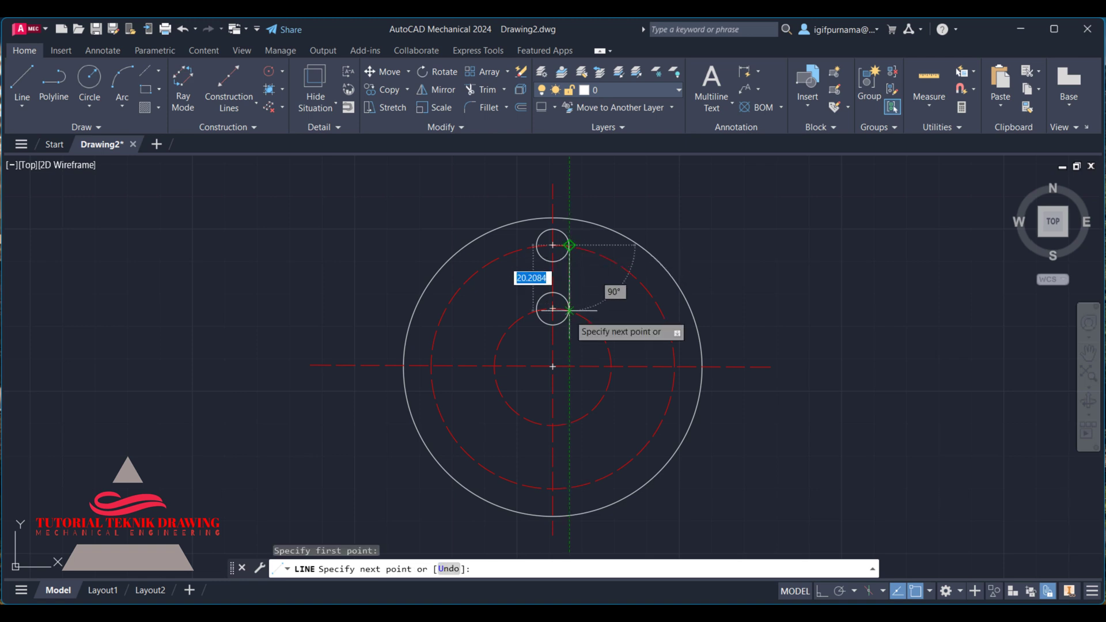
{"action": "left_click", "coordinate": [569, 309]}
{"action": "right_click", "coordinate": [569, 310]}
{"action": "left_click", "coordinate": [578, 320]}
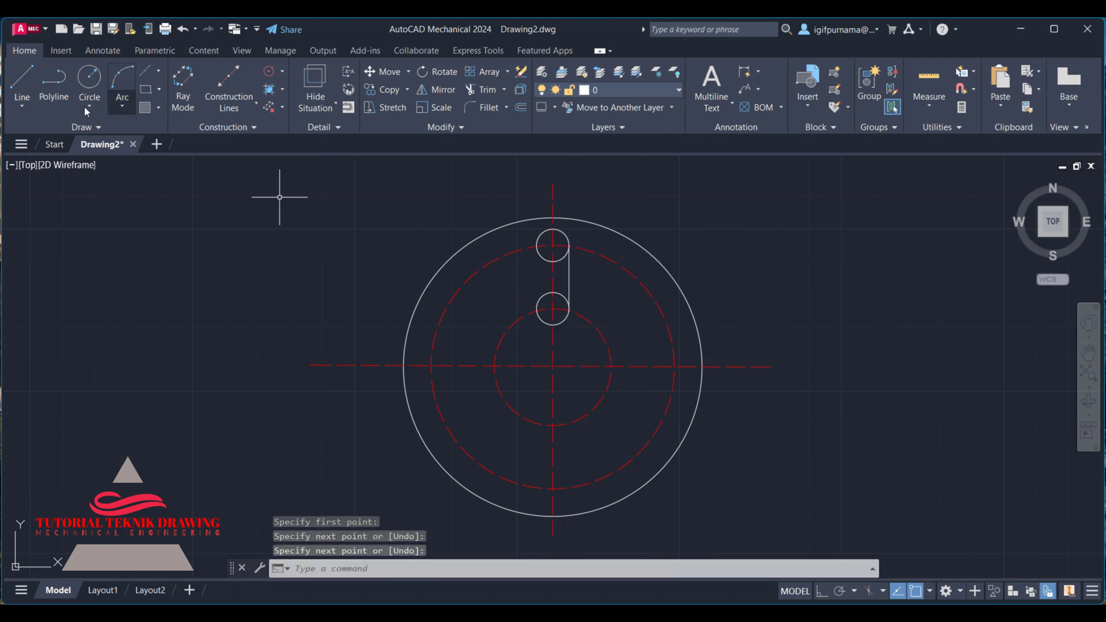
{"action": "left_click", "coordinate": [32, 82]}
{"action": "left_click", "coordinate": [536, 245]}
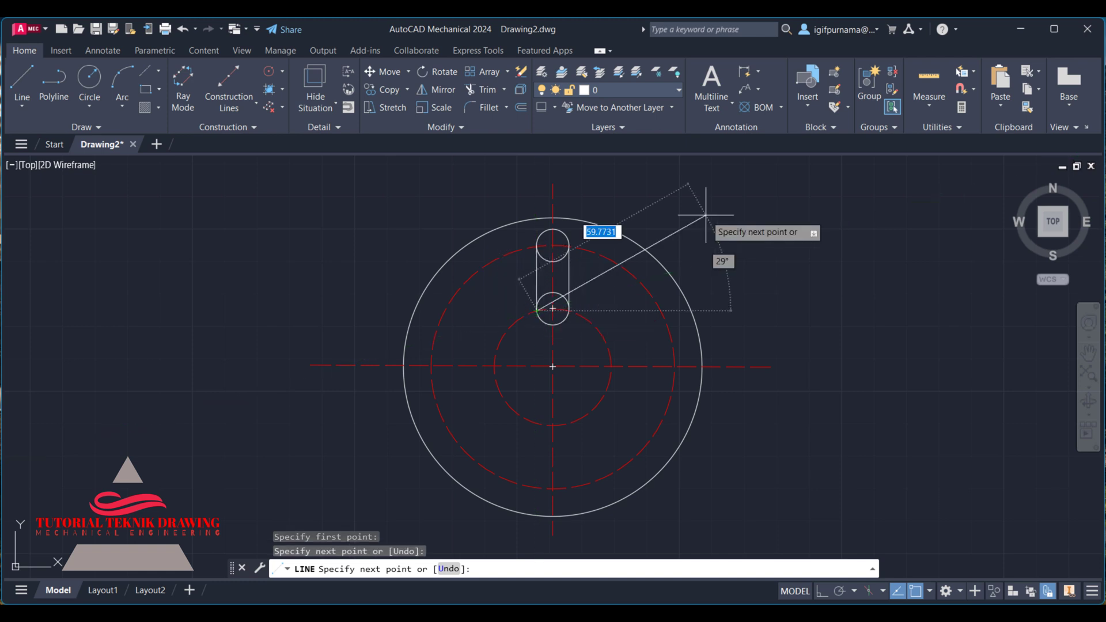
{"action": "right_click", "coordinate": [621, 222]}
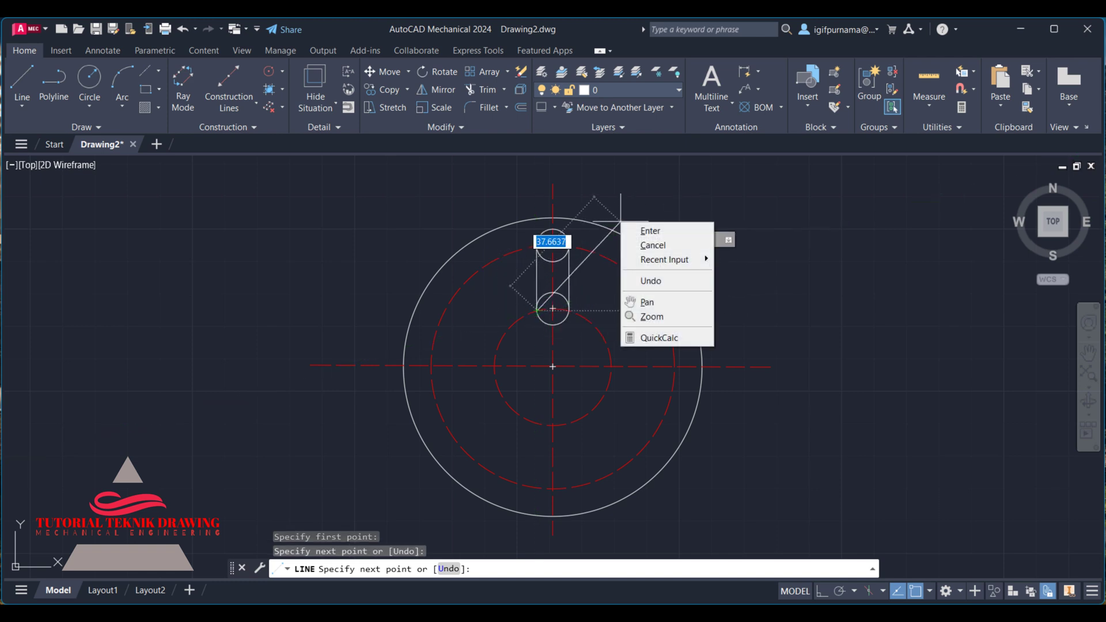
{"action": "left_click", "coordinate": [646, 231]}
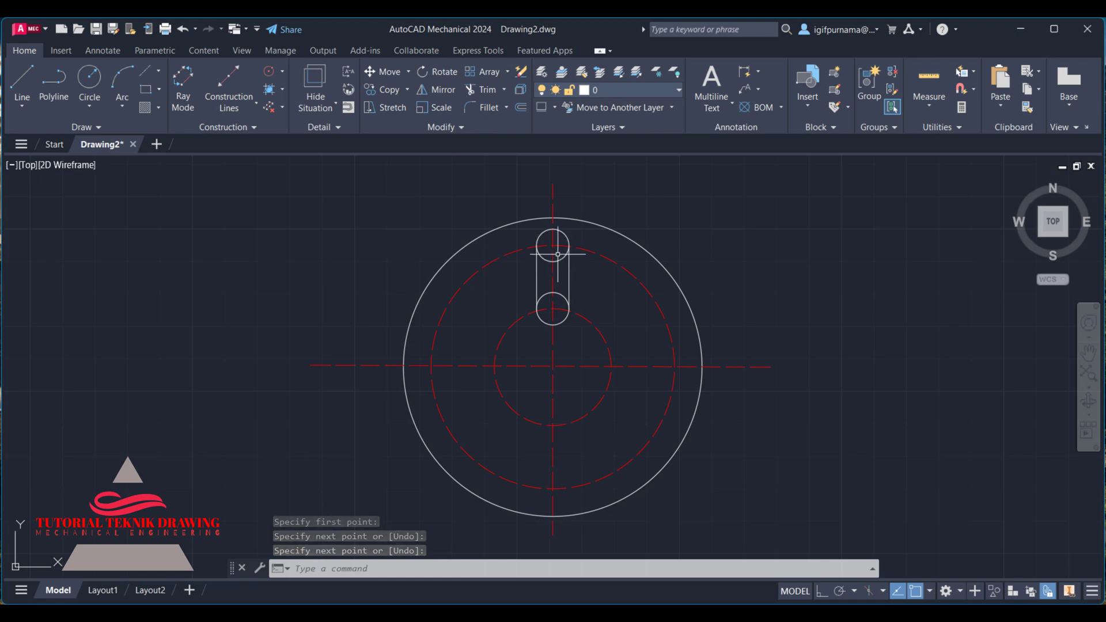
Trim the inner arcs of both circles to leave a rounded slot.
{"action": "left_click", "coordinate": [477, 95]}
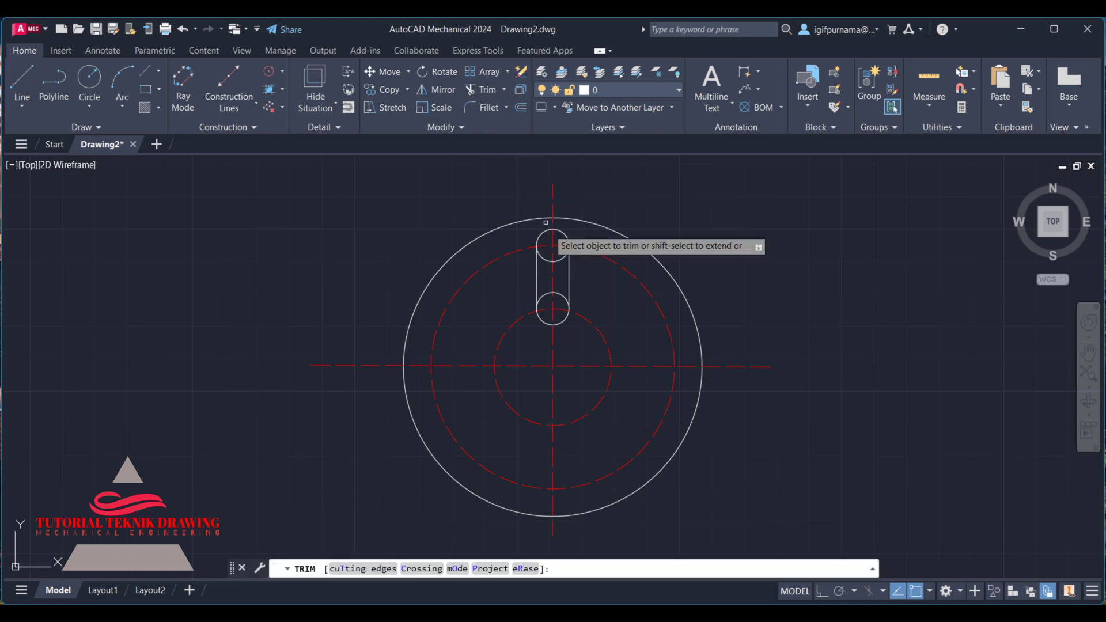
{"action": "left_click", "coordinate": [548, 258]}
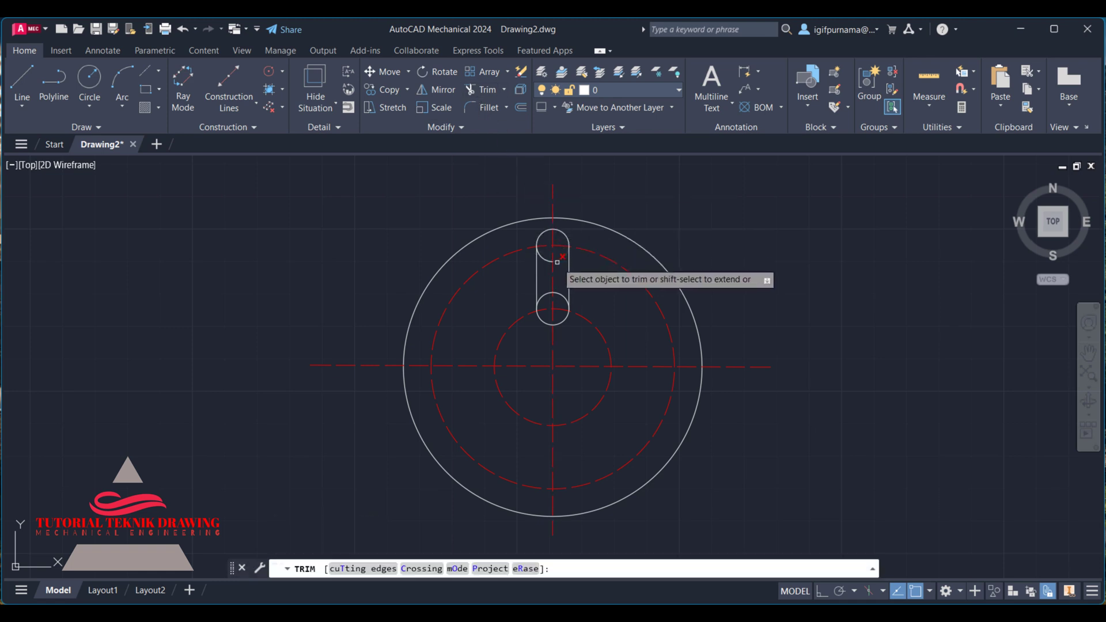
{"action": "left_click", "coordinate": [546, 298]}
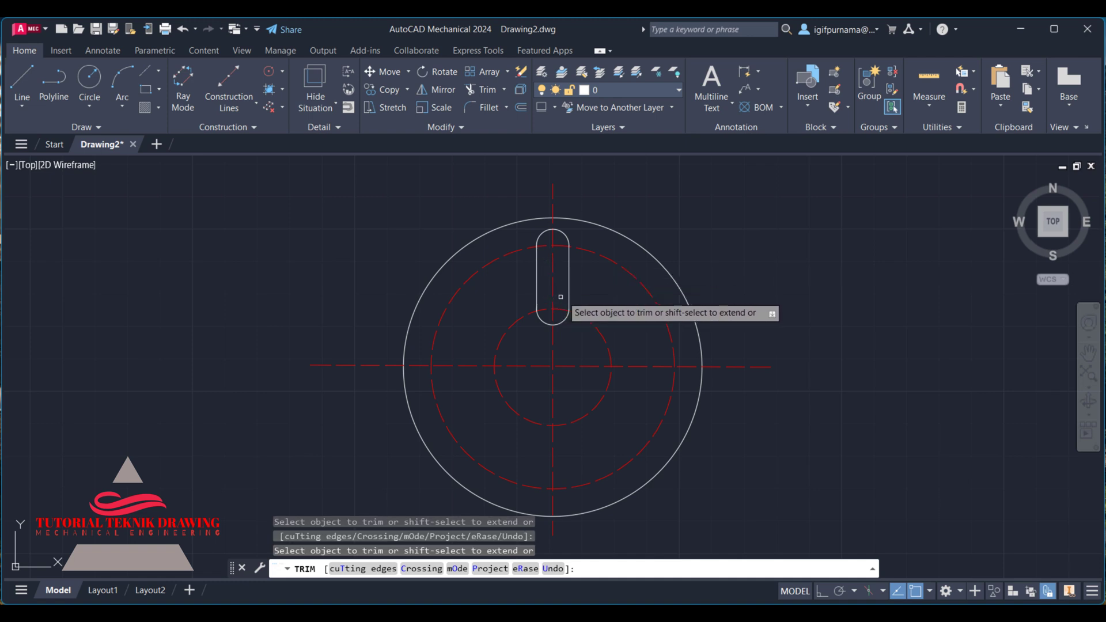
{"action": "right_click", "coordinate": [622, 205]}
{"action": "left_click", "coordinate": [637, 212]}
{"action": "key", "text": "alt+Tab"}
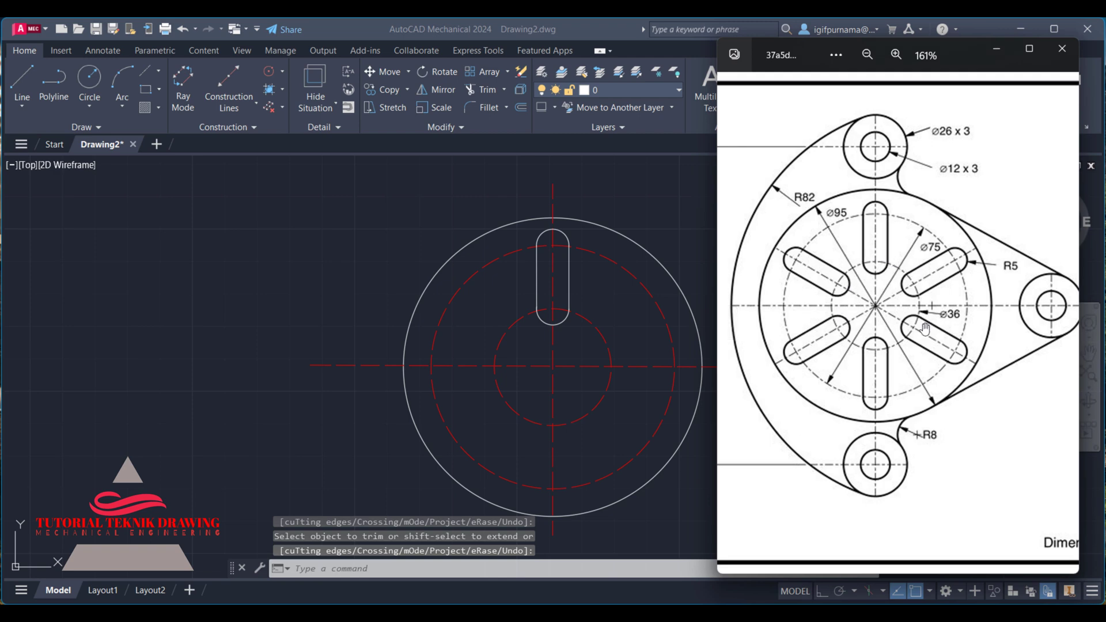
{"action": "key", "text": "alt+Tab"}
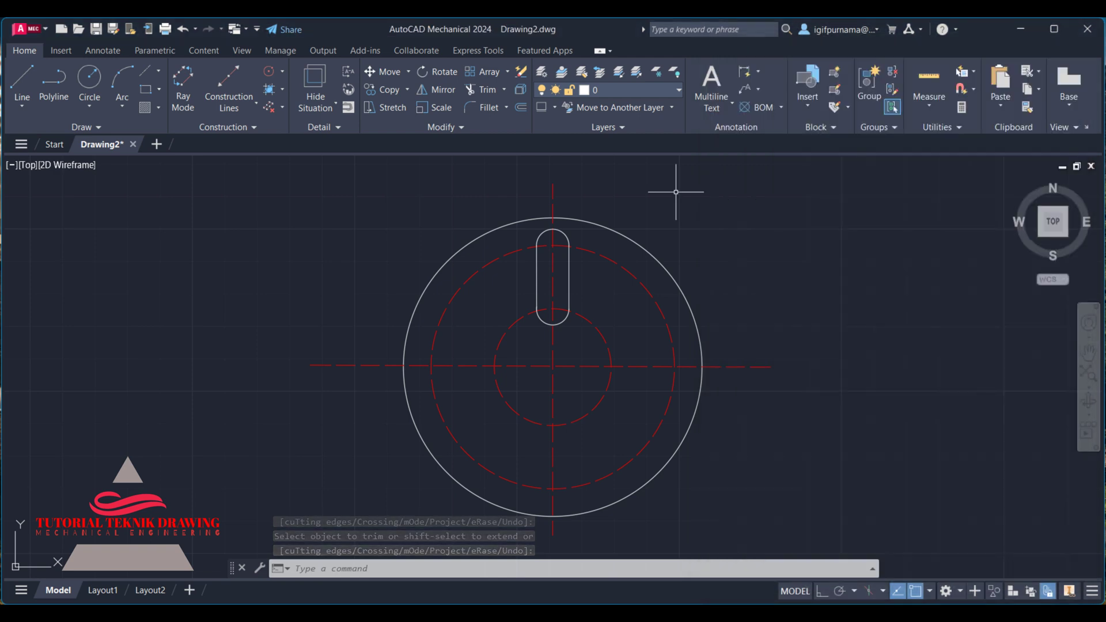
Polar-array the slot's four edges six times around the flange centre.
{"action": "left_click", "coordinate": [505, 71]}
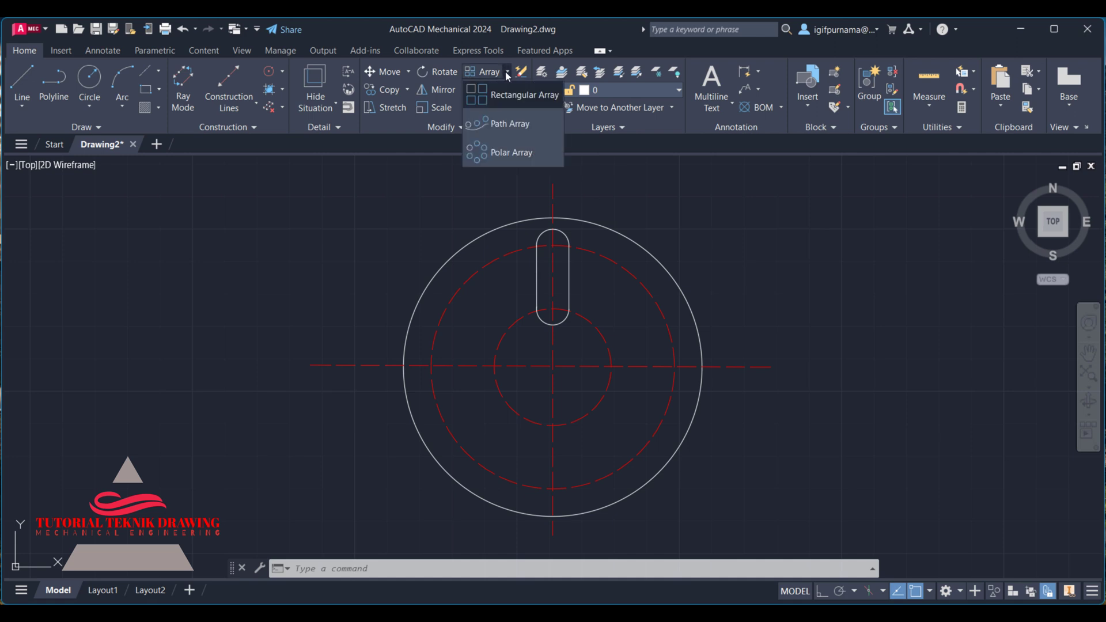
{"action": "left_click", "coordinate": [539, 153]}
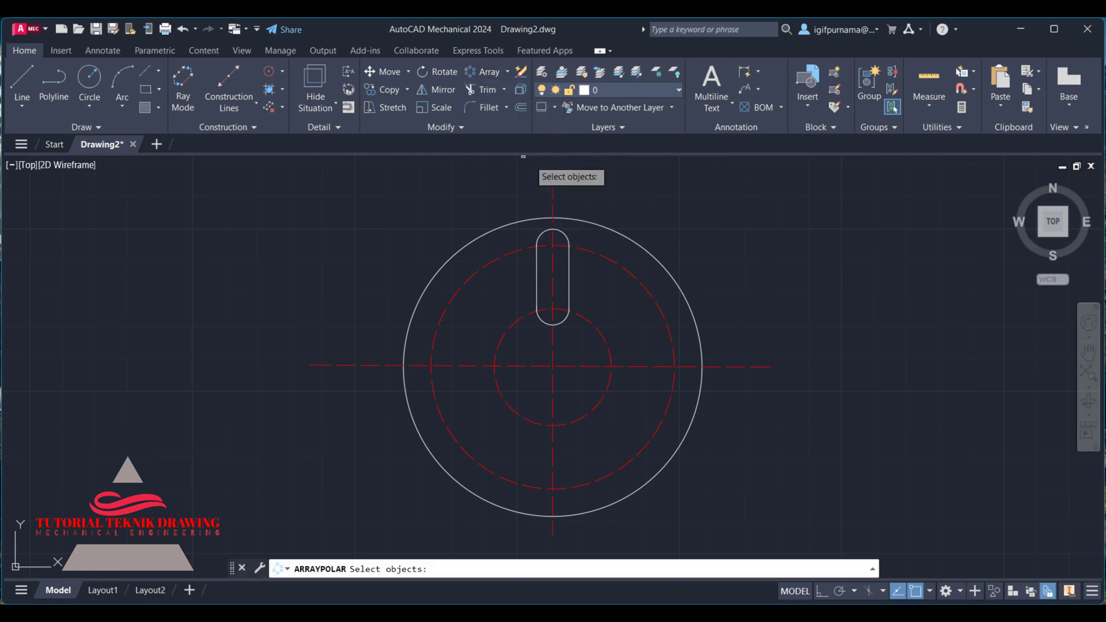
{"action": "left_click", "coordinate": [570, 275]}
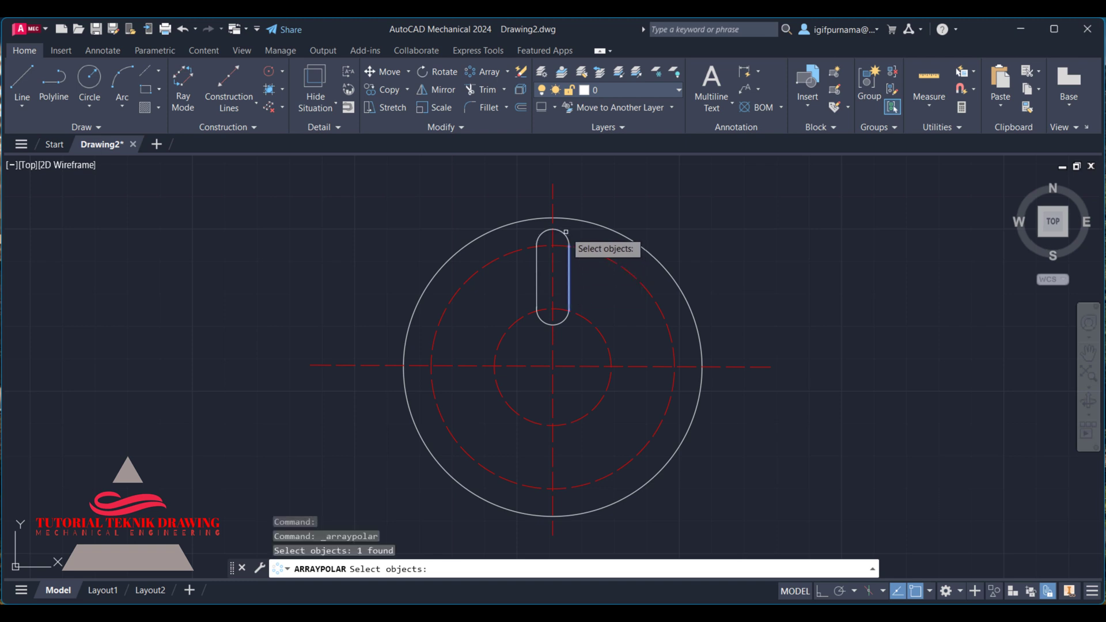
{"action": "left_click", "coordinate": [566, 232]}
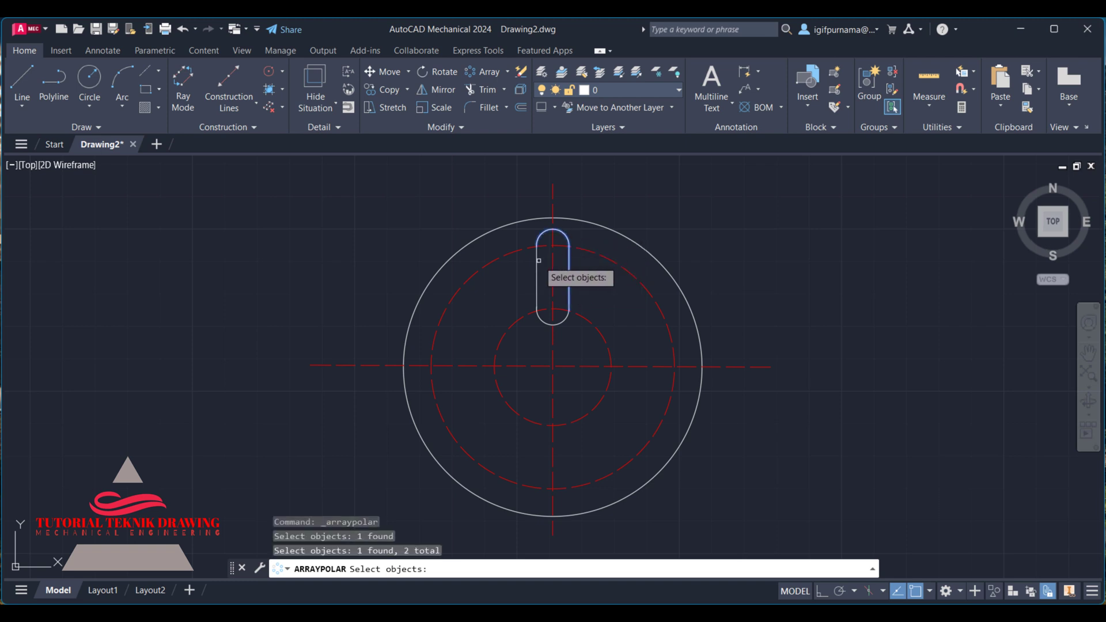
{"action": "left_click", "coordinate": [538, 266]}
{"action": "left_click", "coordinate": [541, 311]}
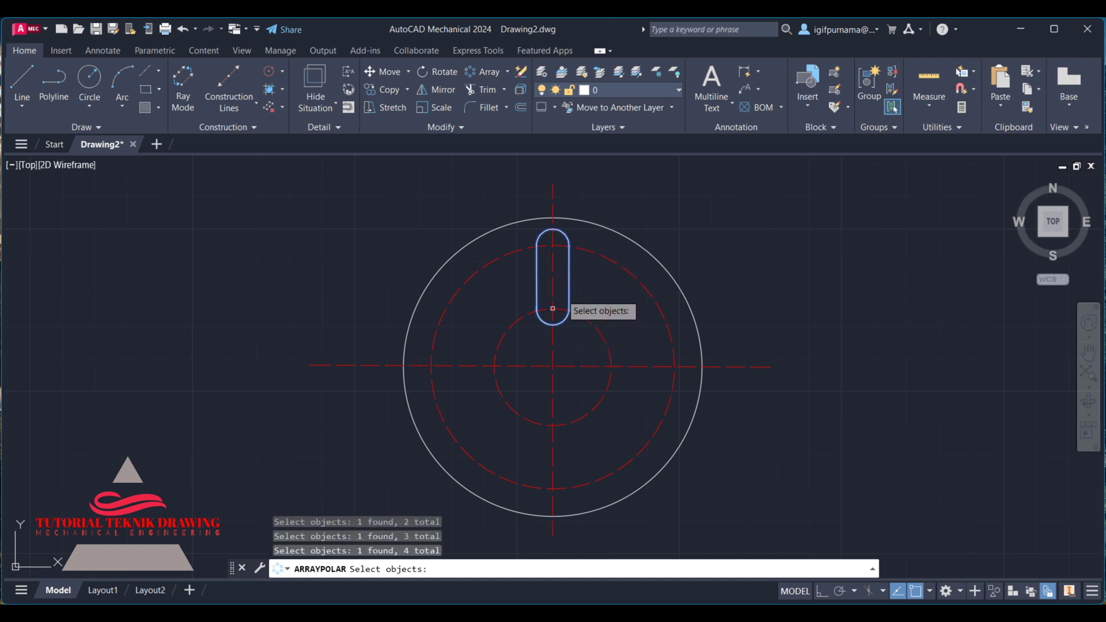
{"action": "key", "text": "Return"}
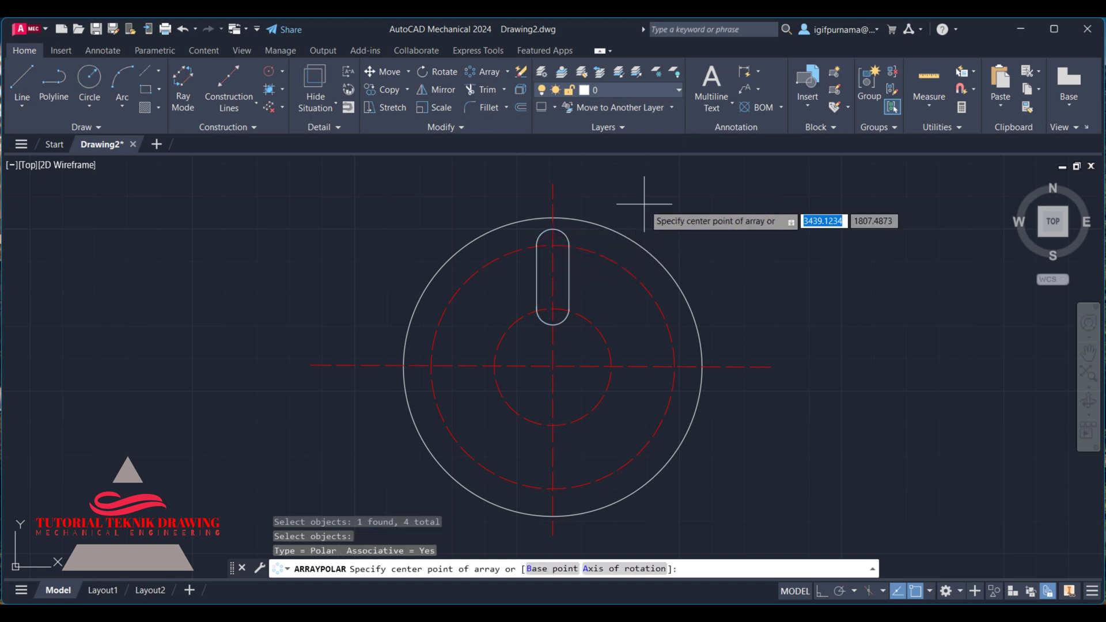
{"action": "left_click", "coordinate": [553, 366]}
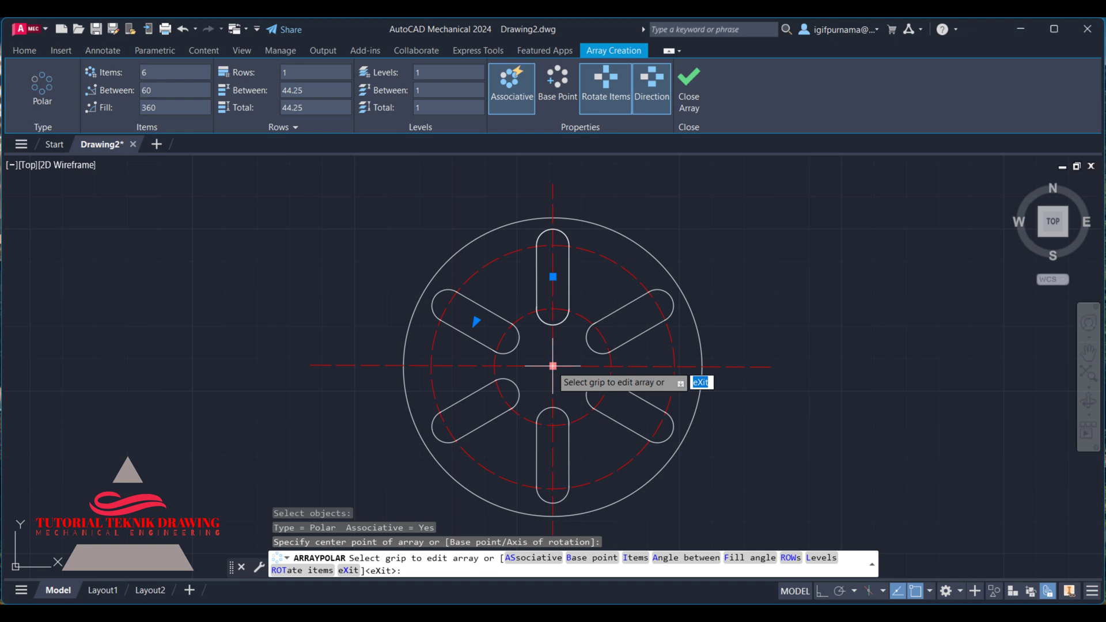
{"action": "left_click", "coordinate": [688, 92]}
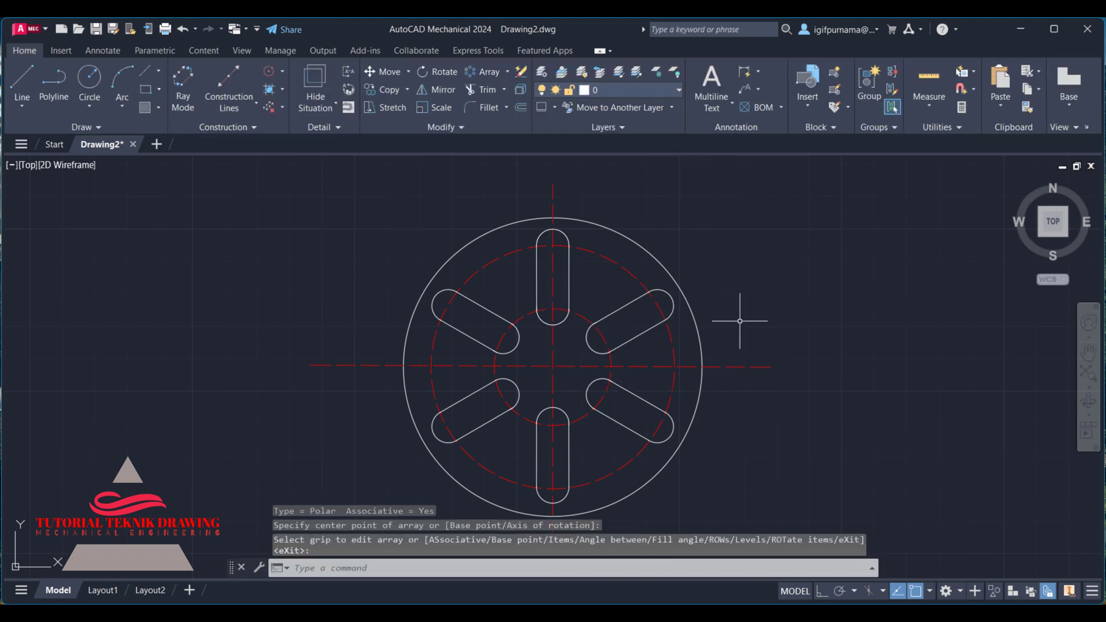
Pan the reference flange drawing to read its 130 overall height.
{"action": "key", "text": "alt+Tab"}
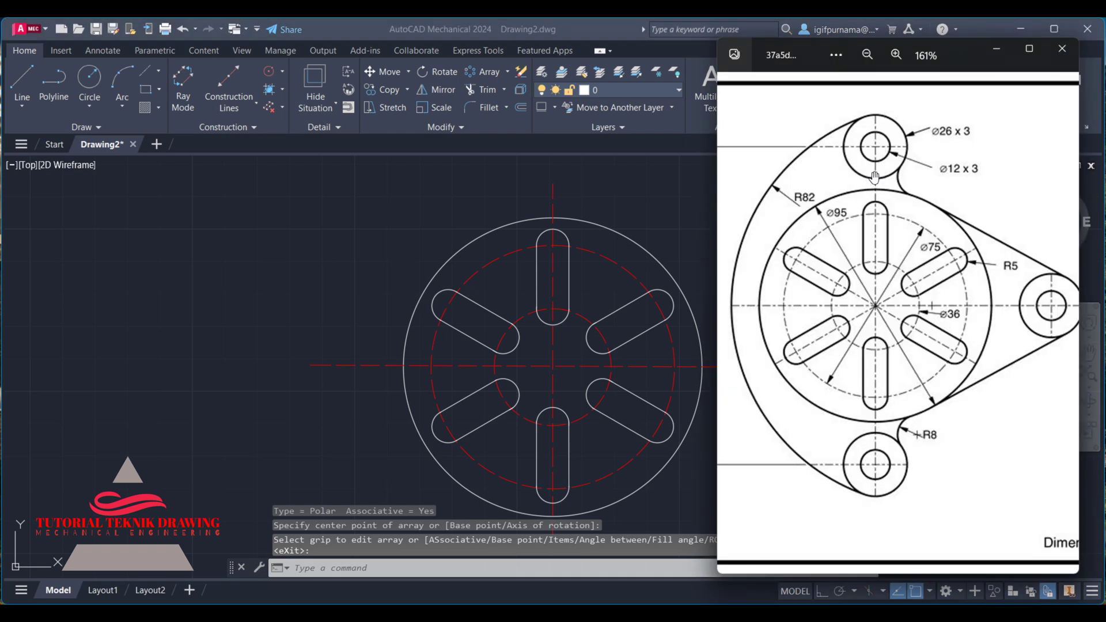
{"action": "mouse_move", "coordinate": [869, 220]}
{"action": "left_mouse_down"}
{"action": "mouse_move", "coordinate": [931, 216]}
{"action": "mouse_move", "coordinate": [914, 209]}
{"action": "left_mouse_up"}
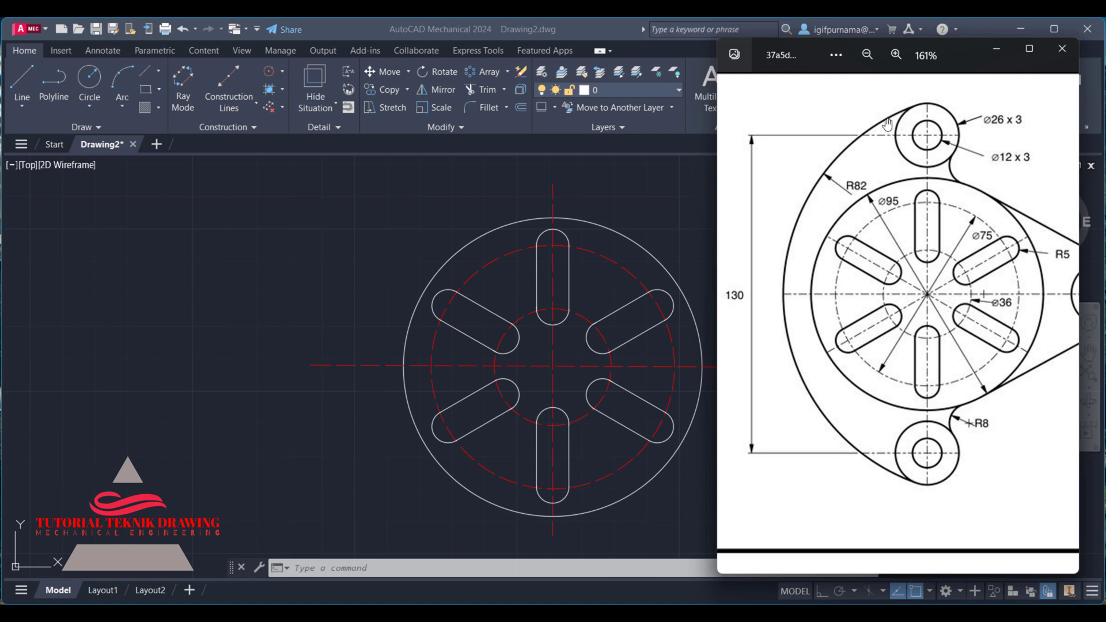
{"action": "left_click", "coordinate": [662, 178]}
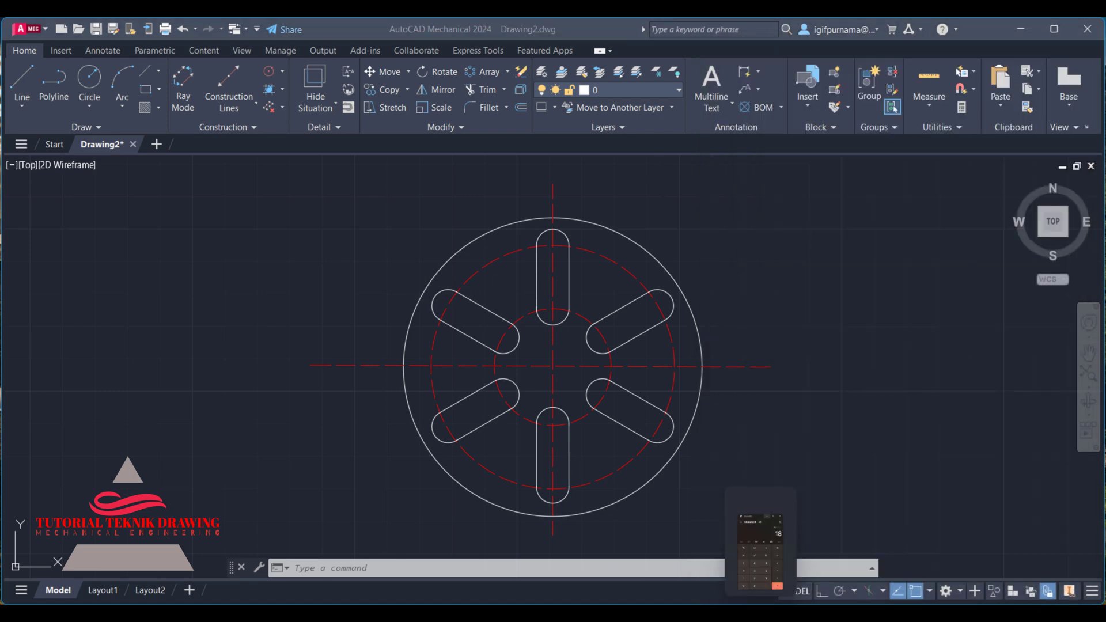
Compute 130 ÷ 2 = 65 in Calculator.
{"action": "left_click", "coordinate": [753, 611]}
{"action": "left_click", "coordinate": [343, 469]}
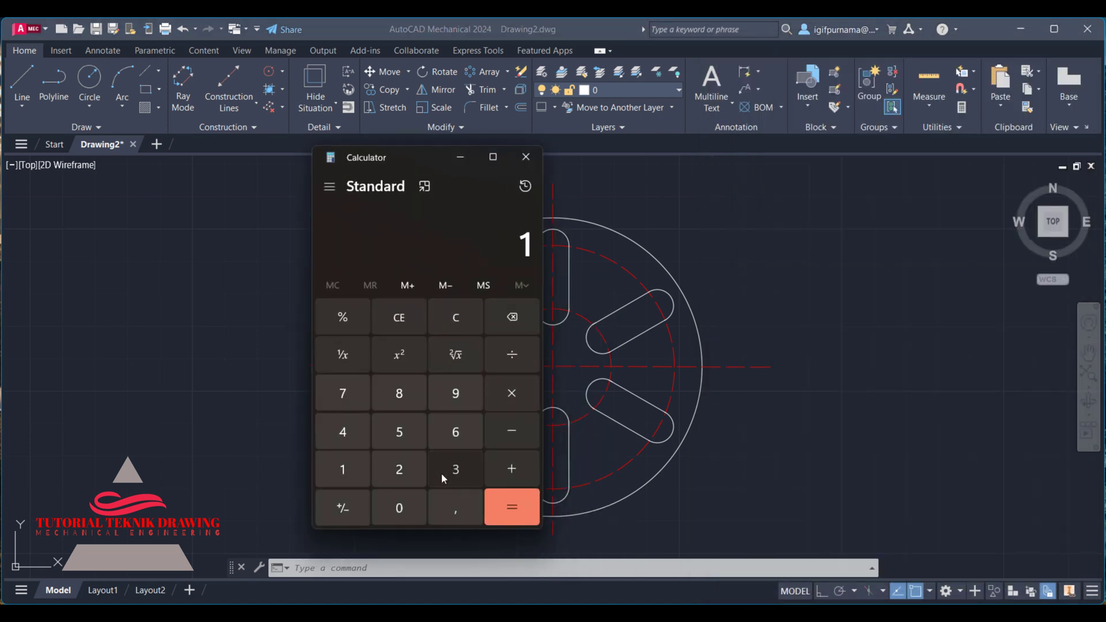
{"action": "left_click", "coordinate": [441, 472]}
{"action": "left_click", "coordinate": [398, 507]}
{"action": "left_click", "coordinate": [399, 464]}
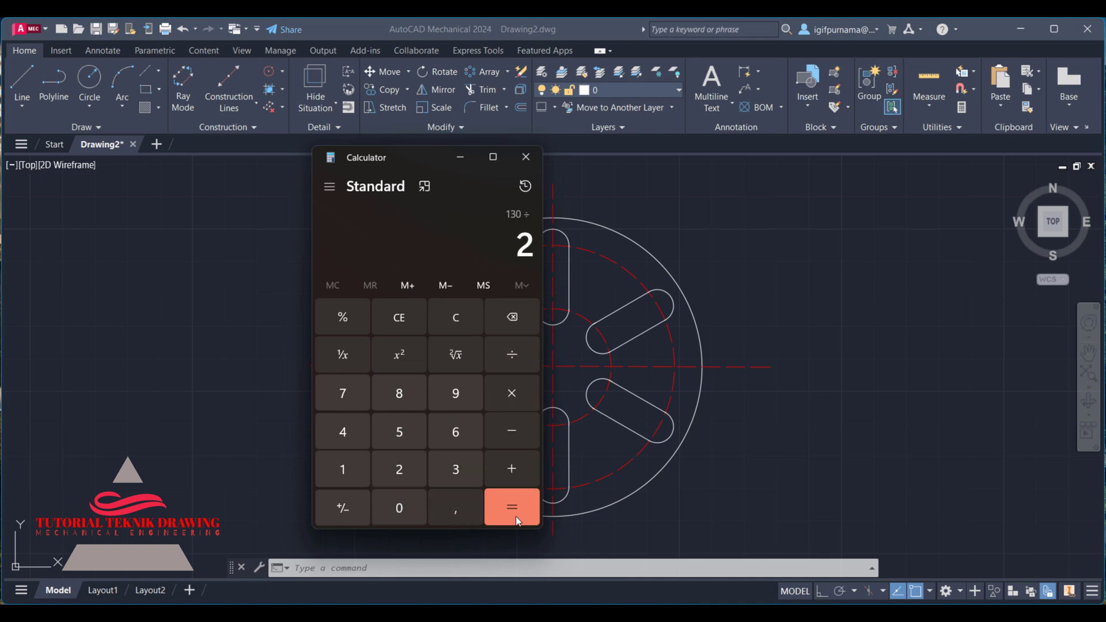
{"action": "left_click", "coordinate": [512, 510]}
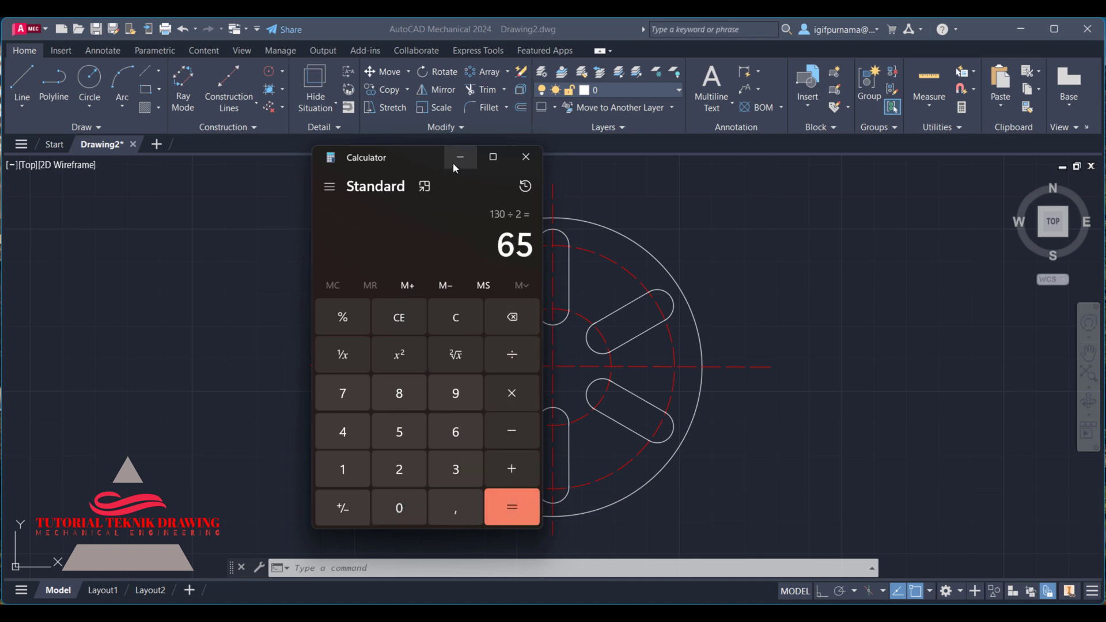
{"action": "left_click", "coordinate": [453, 162]}
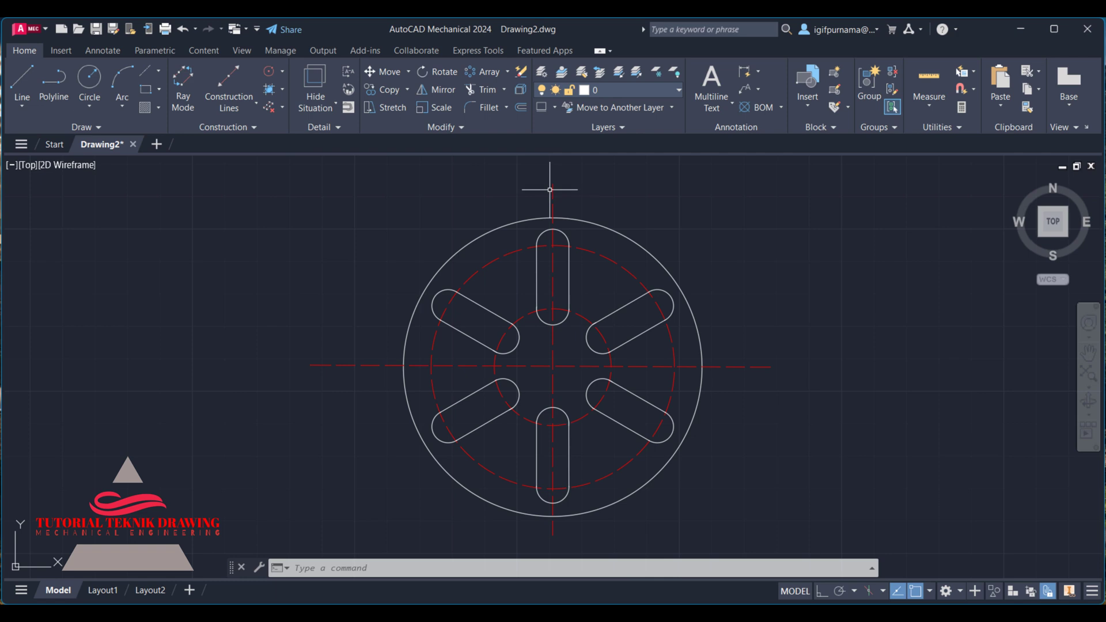
Erase the vertical centerline and draw a 65-unit line upward from the flange centre.
{"action": "left_click", "coordinate": [552, 193]}
{"action": "right_click", "coordinate": [553, 193]}
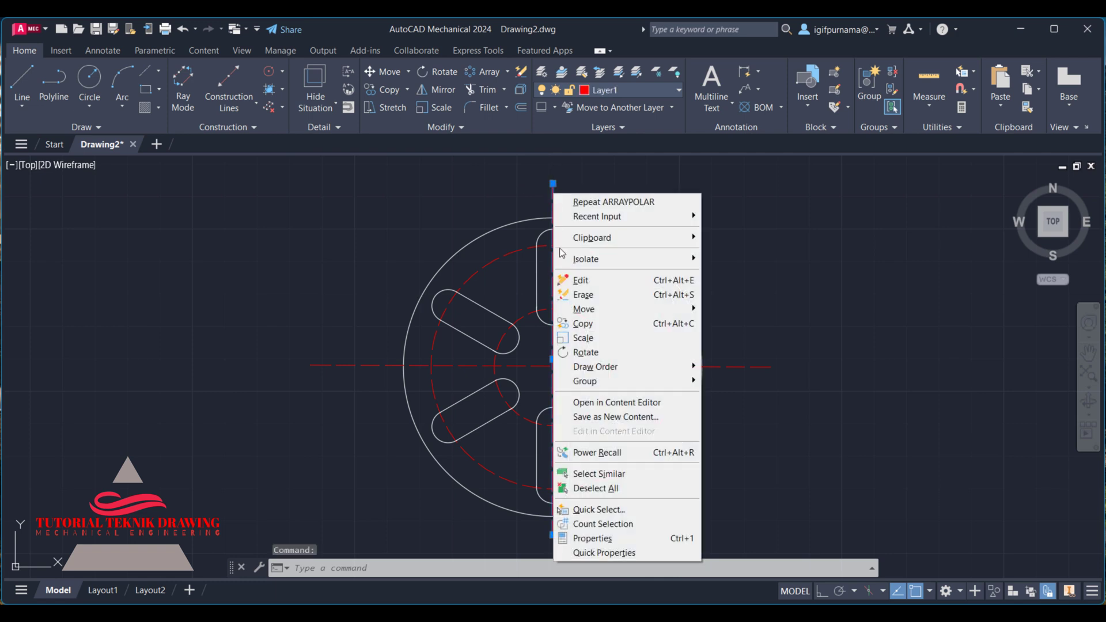
{"action": "left_click", "coordinate": [572, 294]}
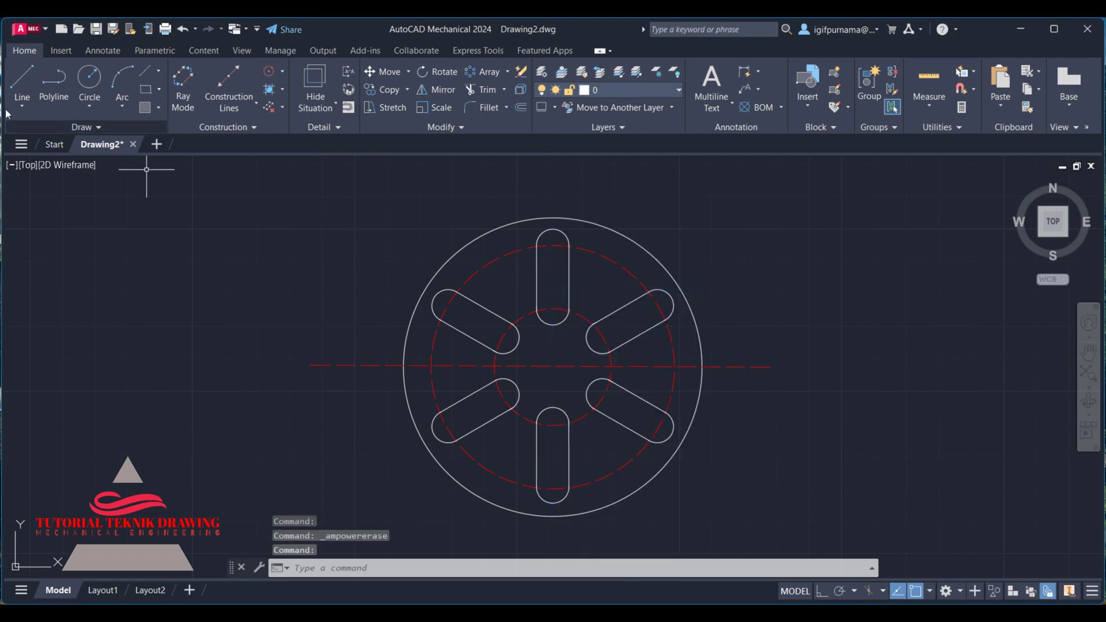
{"action": "left_click", "coordinate": [22, 80]}
{"action": "left_click", "coordinate": [553, 366]}
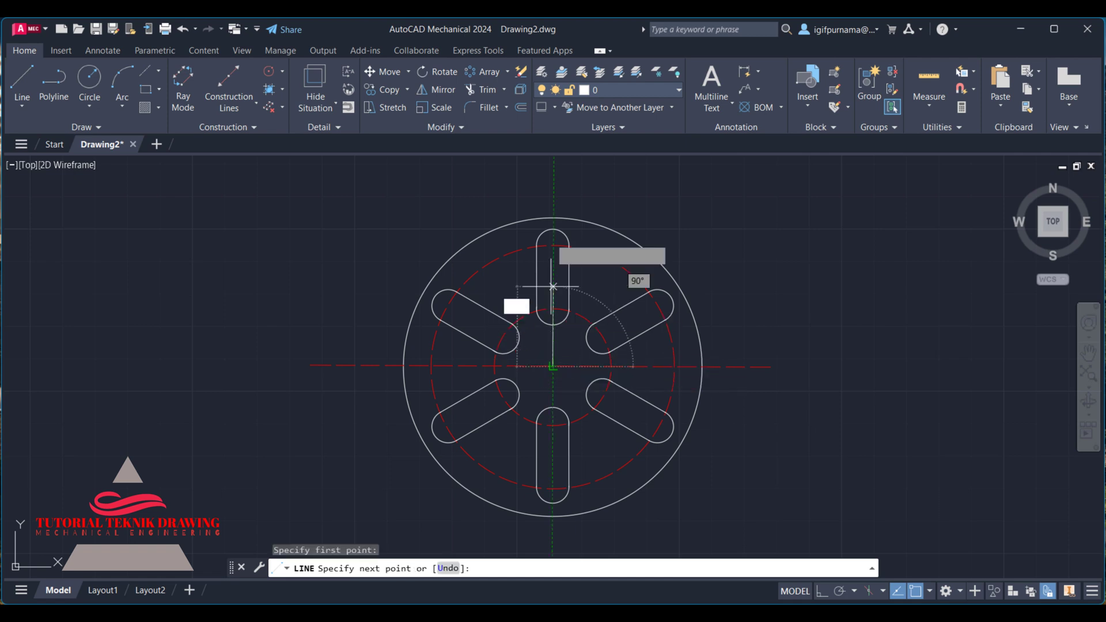
{"action": "left_click", "coordinate": [553, 192]}
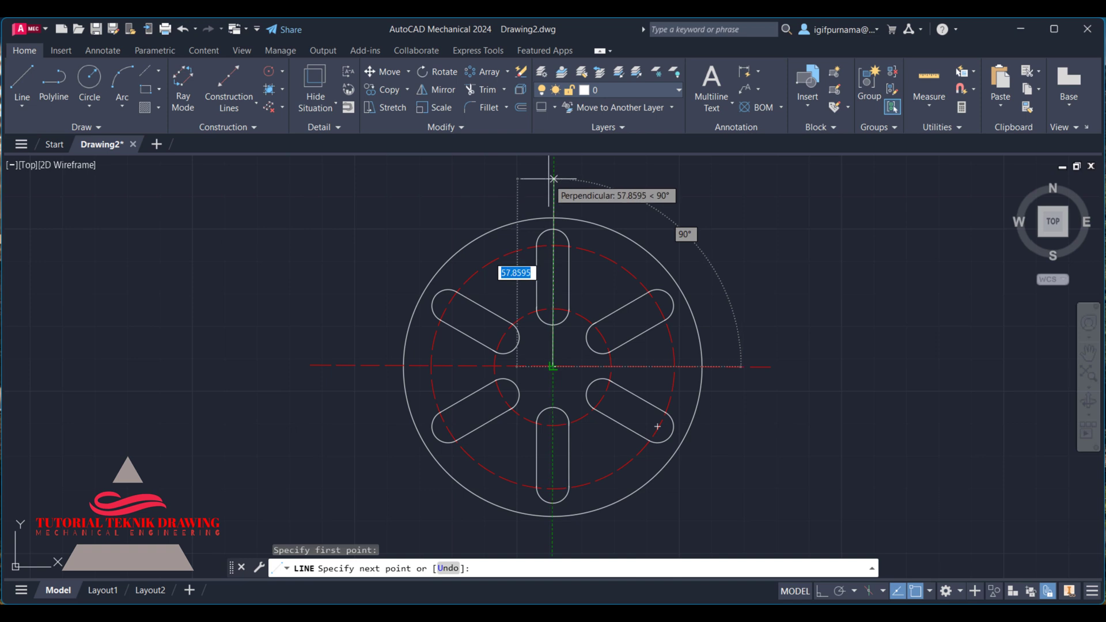
{"action": "type", "text": "65"}
{"action": "key", "text": "Return"}
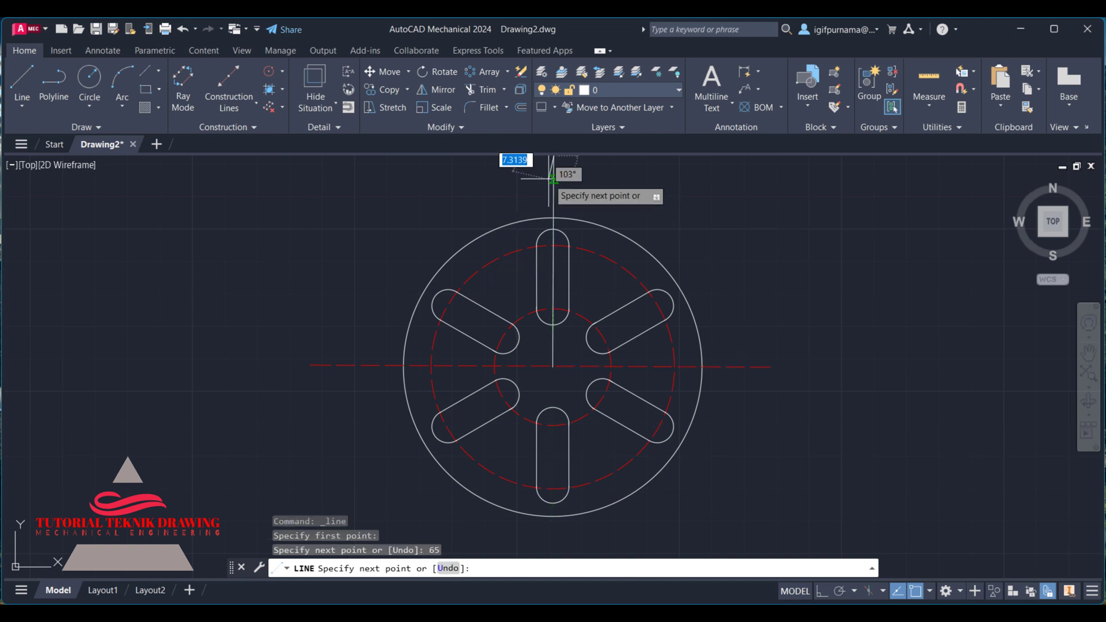
{"action": "key", "text": "Return"}
Put the new vertical line on the red Layer1.
{"action": "left_click", "coordinate": [1048, 223]}
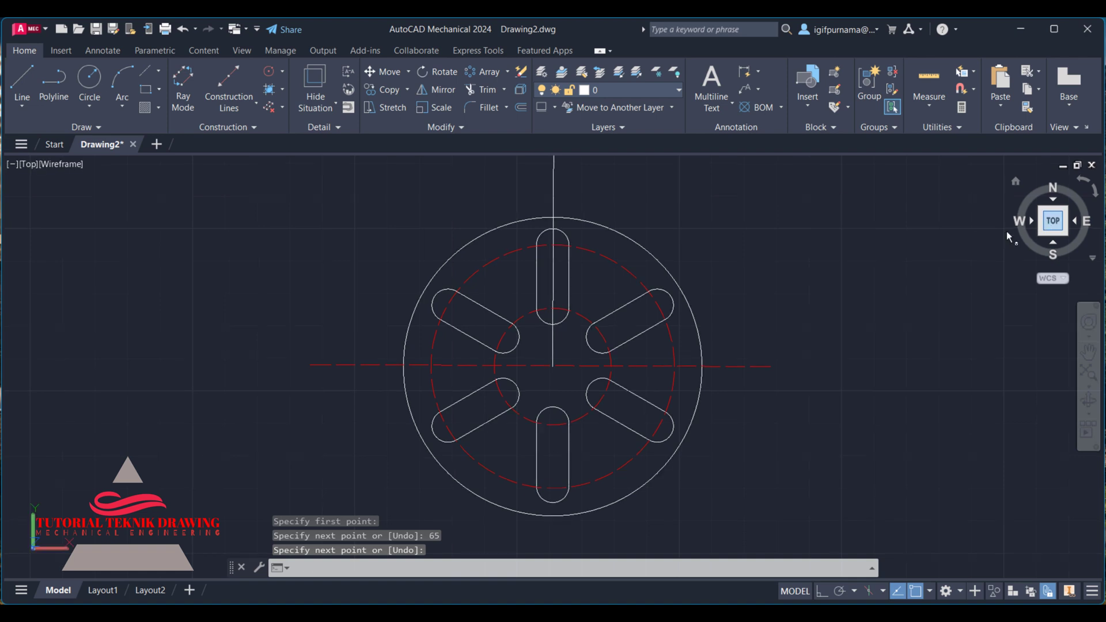
{"action": "left_click", "coordinate": [579, 258]}
{"action": "left_click", "coordinate": [543, 251]}
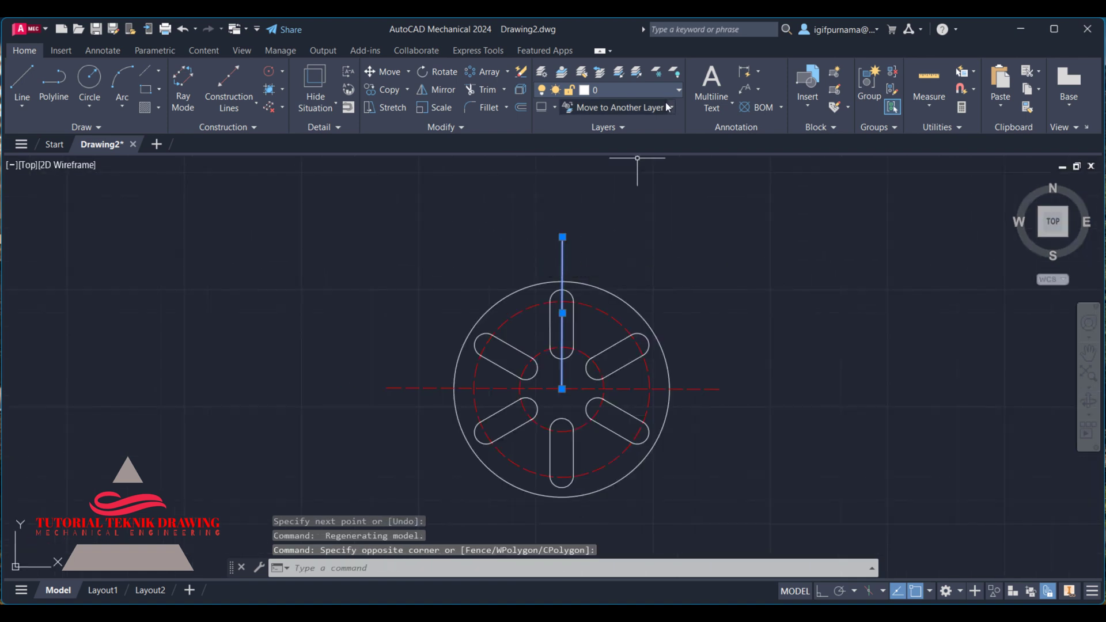
{"action": "left_click", "coordinate": [643, 95]}
{"action": "left_click", "coordinate": [616, 144]}
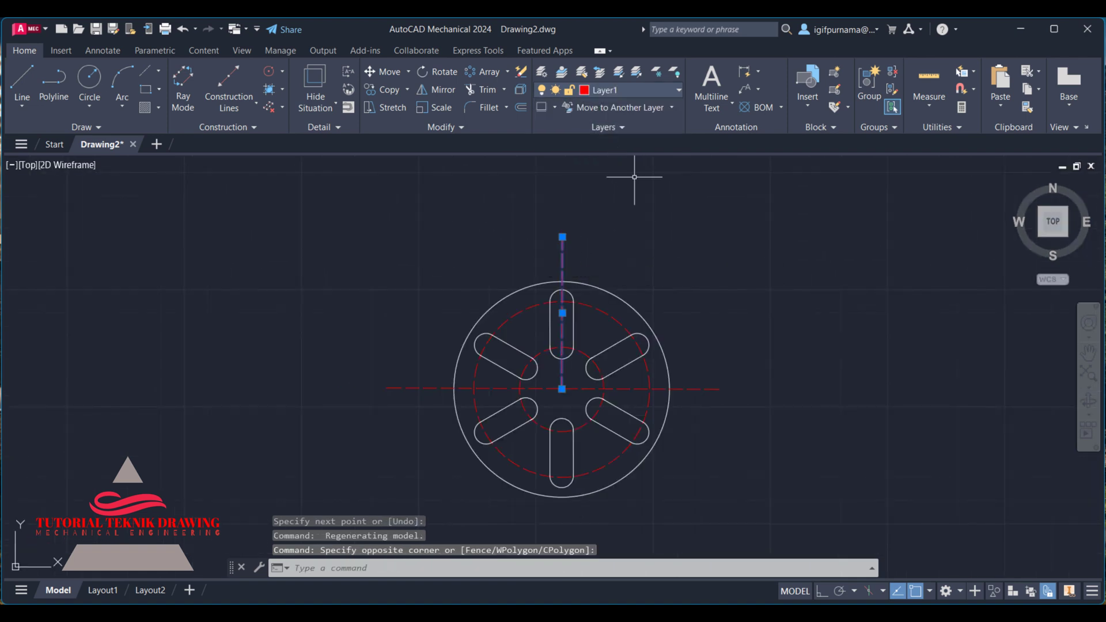
{"action": "key", "text": "Escape"}
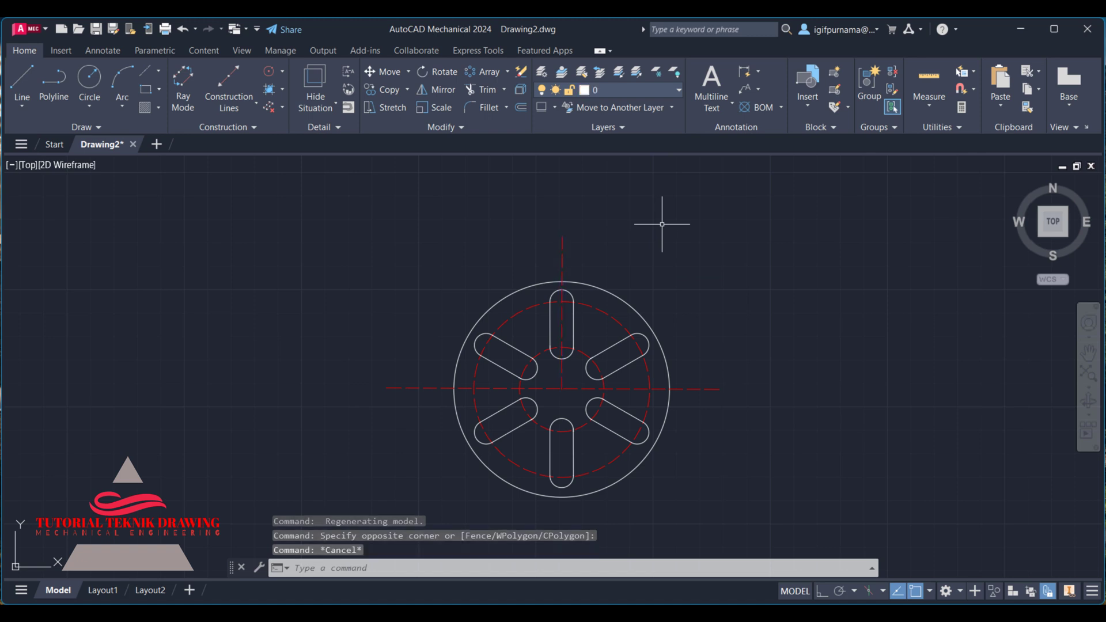
{"action": "key", "text": "alt+Tab"}
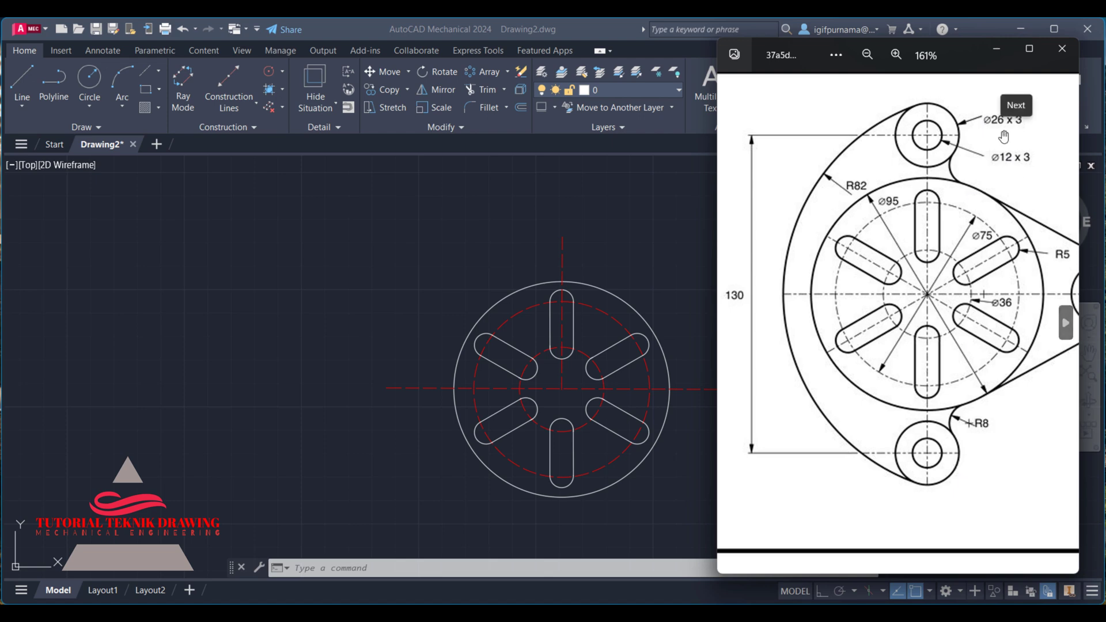
{"action": "left_click_drag", "start_coordinate": [958, 385], "coordinate": [891, 296]}
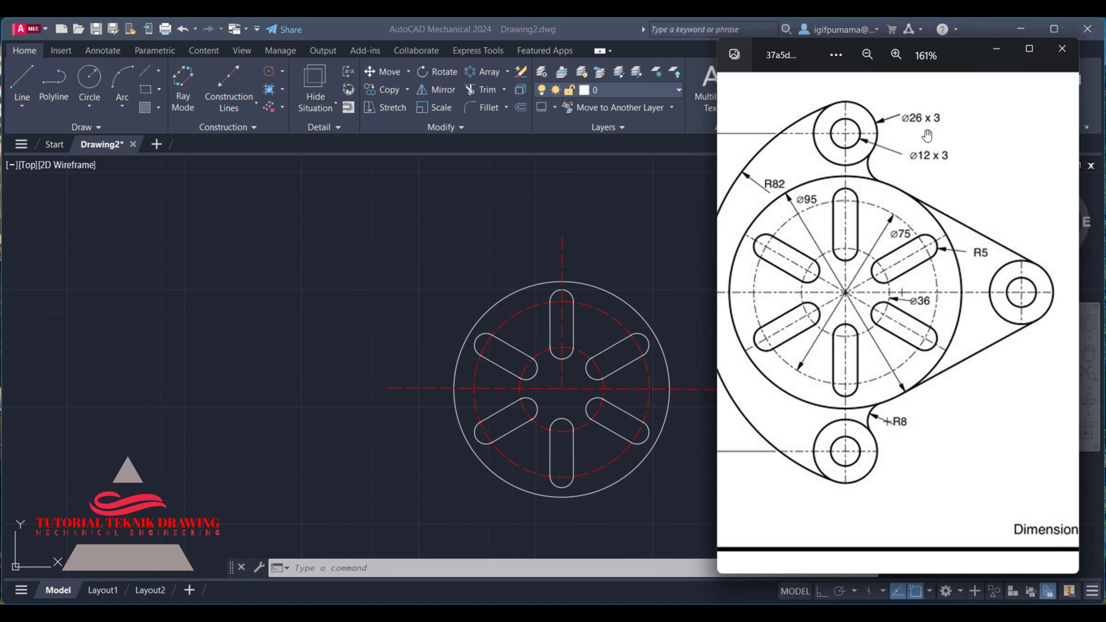
{"action": "left_click", "coordinate": [620, 184]}
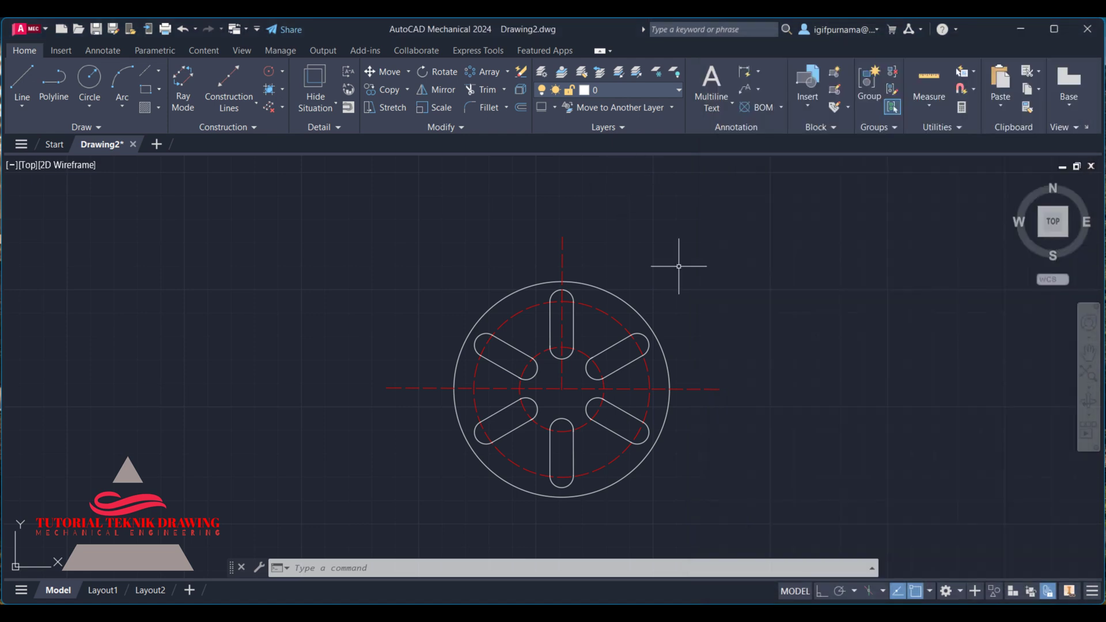
Compute 26 ÷ 2 = 13 for the lug radius in Calculator.
{"action": "key", "text": "alt+Tab"}
{"action": "left_click", "coordinate": [460, 319]}
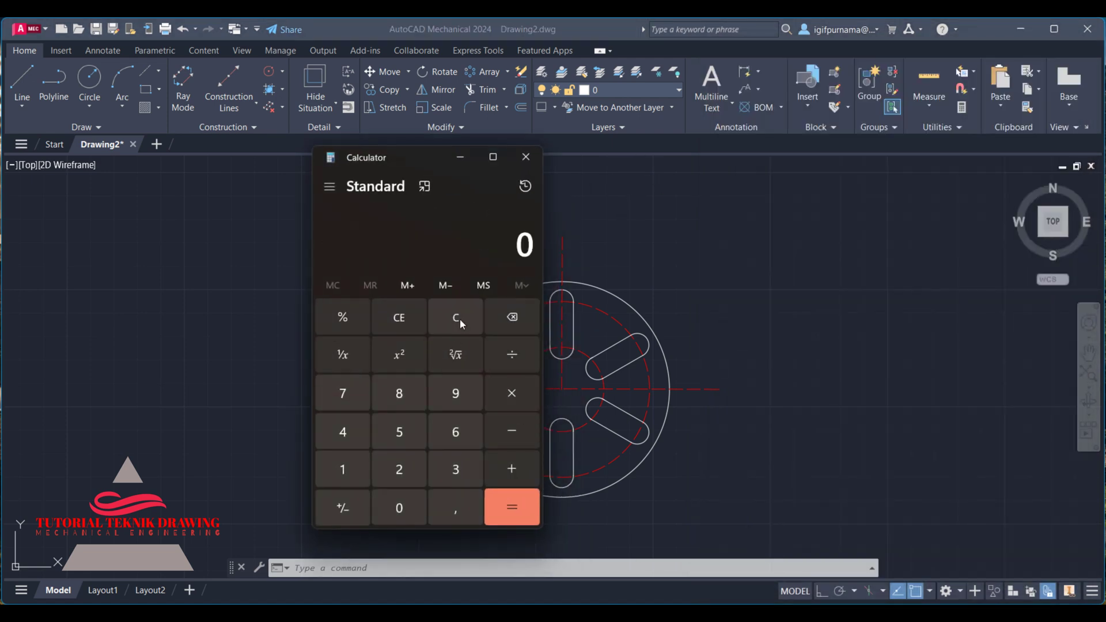
{"action": "left_click", "coordinate": [400, 469]}
{"action": "left_click", "coordinate": [454, 432]}
{"action": "left_click", "coordinate": [510, 352]}
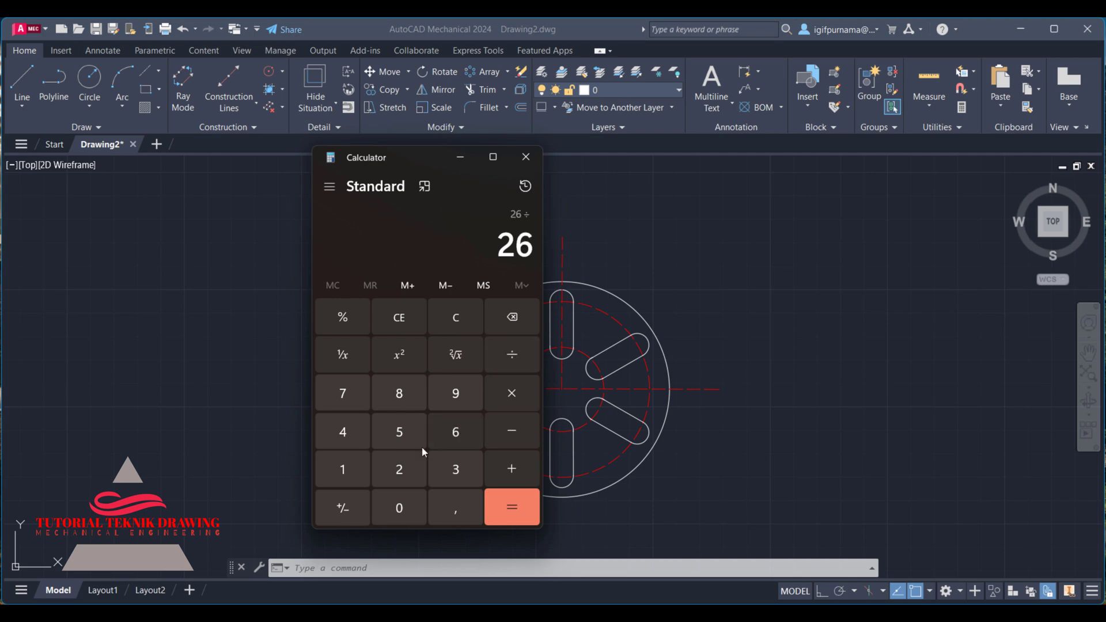
{"action": "left_click", "coordinate": [402, 470]}
{"action": "left_click", "coordinate": [511, 507]}
{"action": "left_click", "coordinate": [460, 156]}
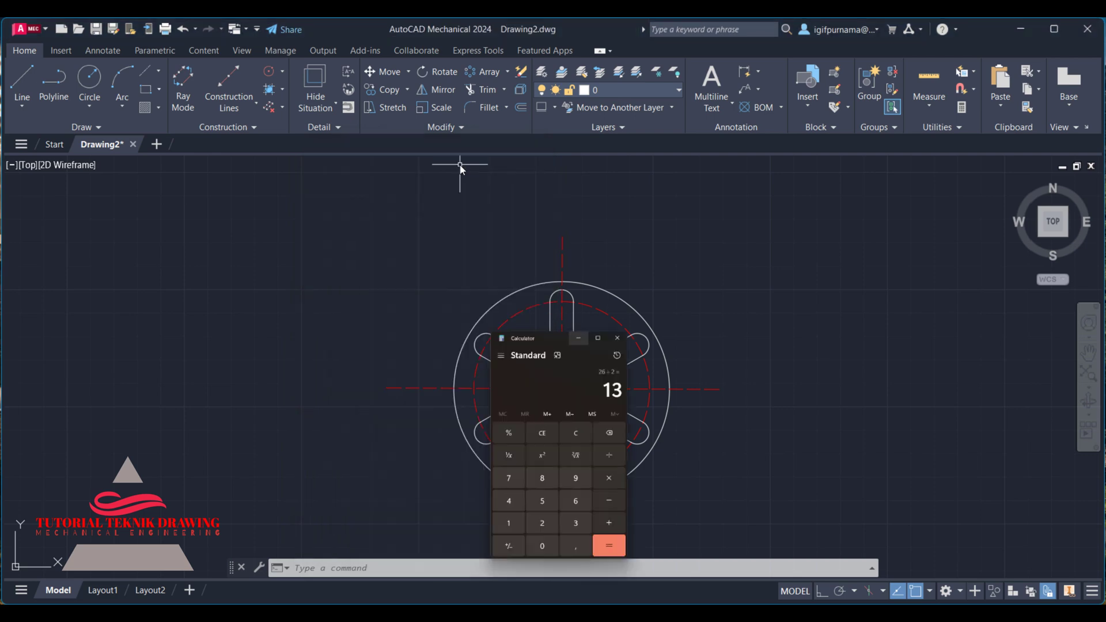
Draw a radius-13 lug circle at the top end of the vertical centerline.
{"action": "type", "text": "c"}
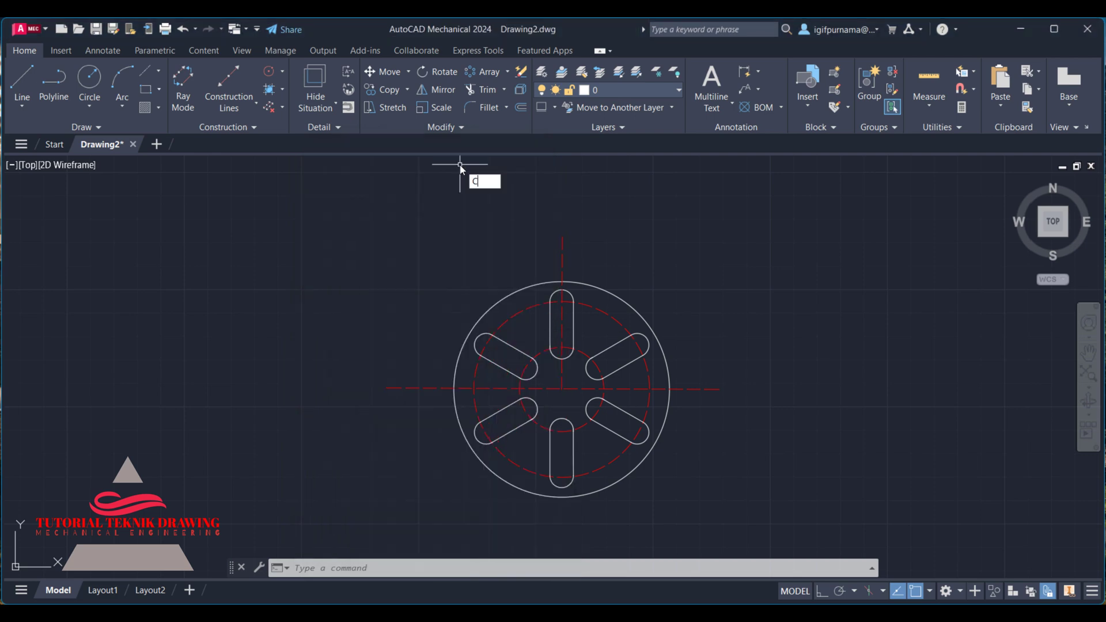
{"action": "key", "text": "Return"}
{"action": "left_click", "coordinate": [563, 237]}
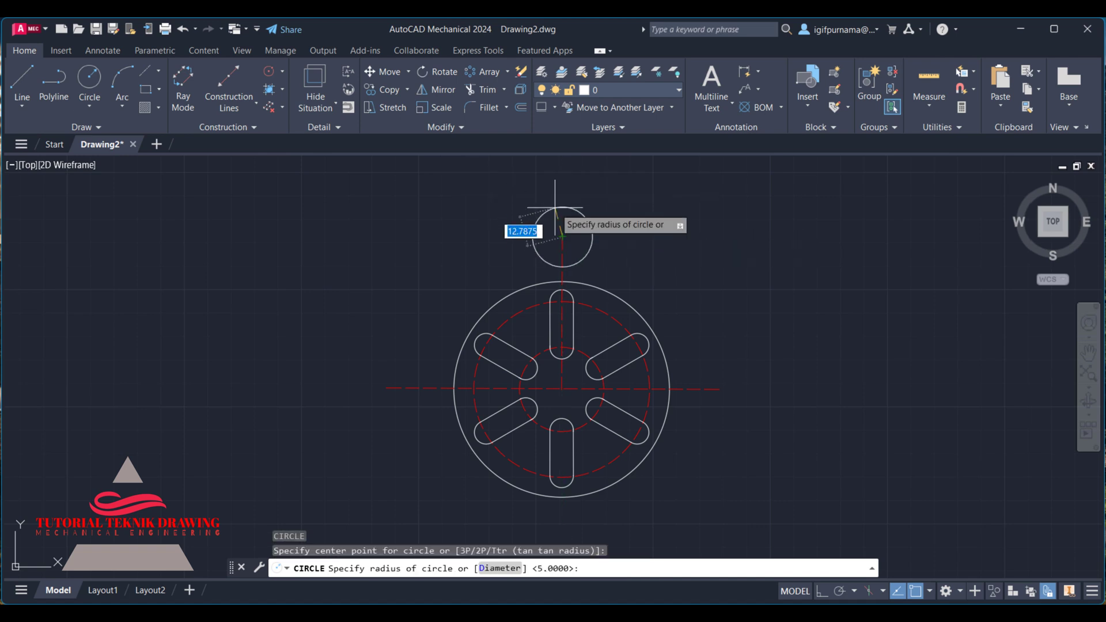
{"action": "type", "text": "13"}
{"action": "key", "text": "Return"}
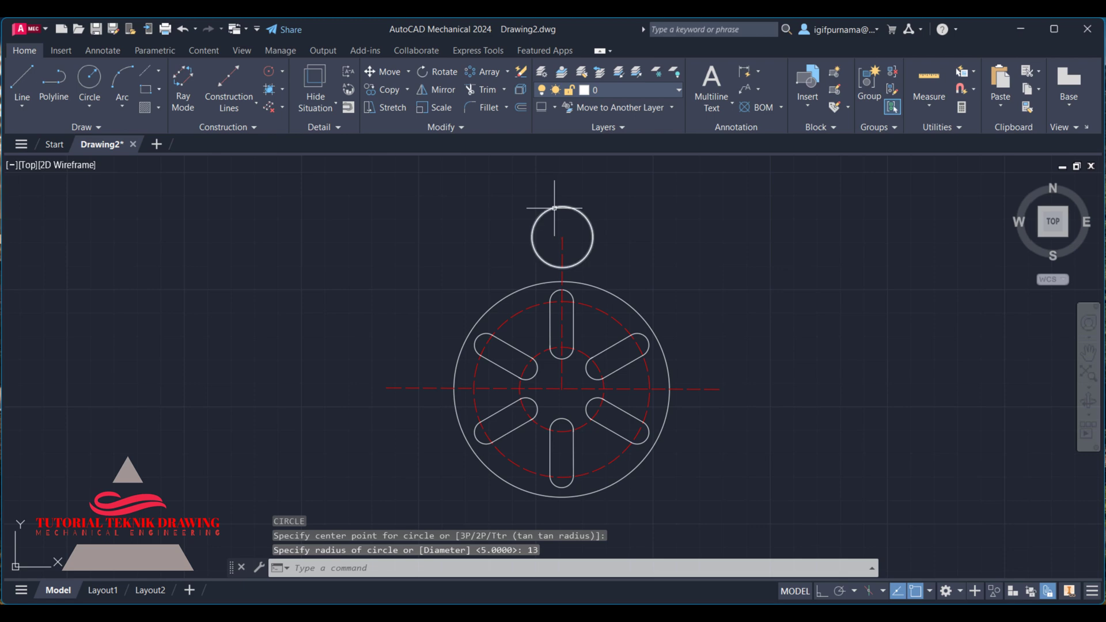
Check the reference drawing and the calculator result.
{"action": "key", "text": "alt+Tab"}
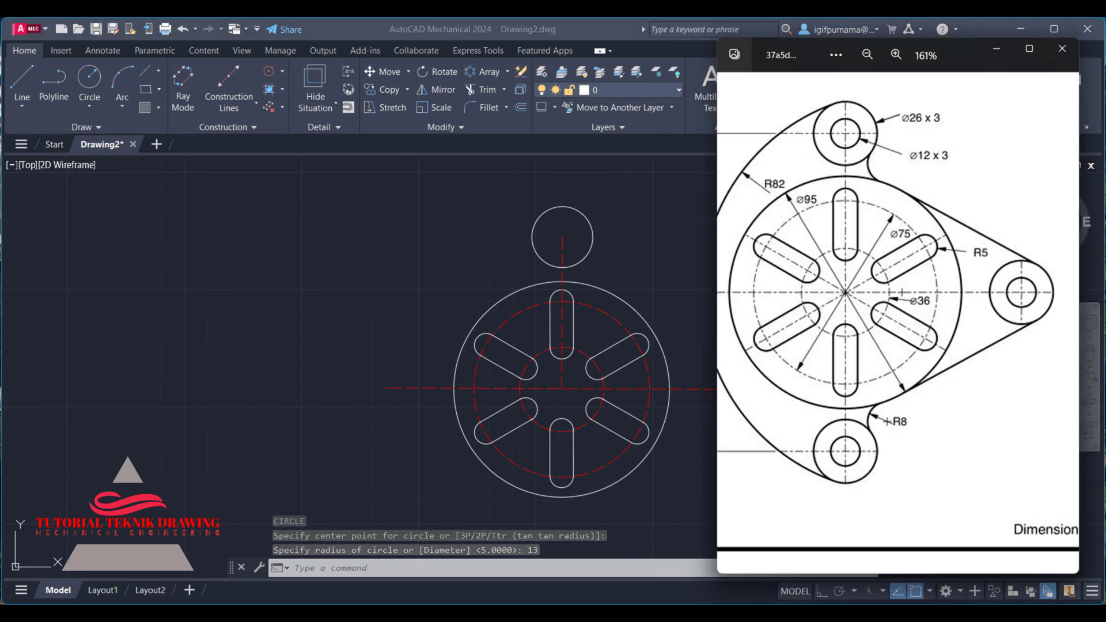
{"action": "key", "text": "alt+Tab"}
{"action": "key", "text": "Tab"}
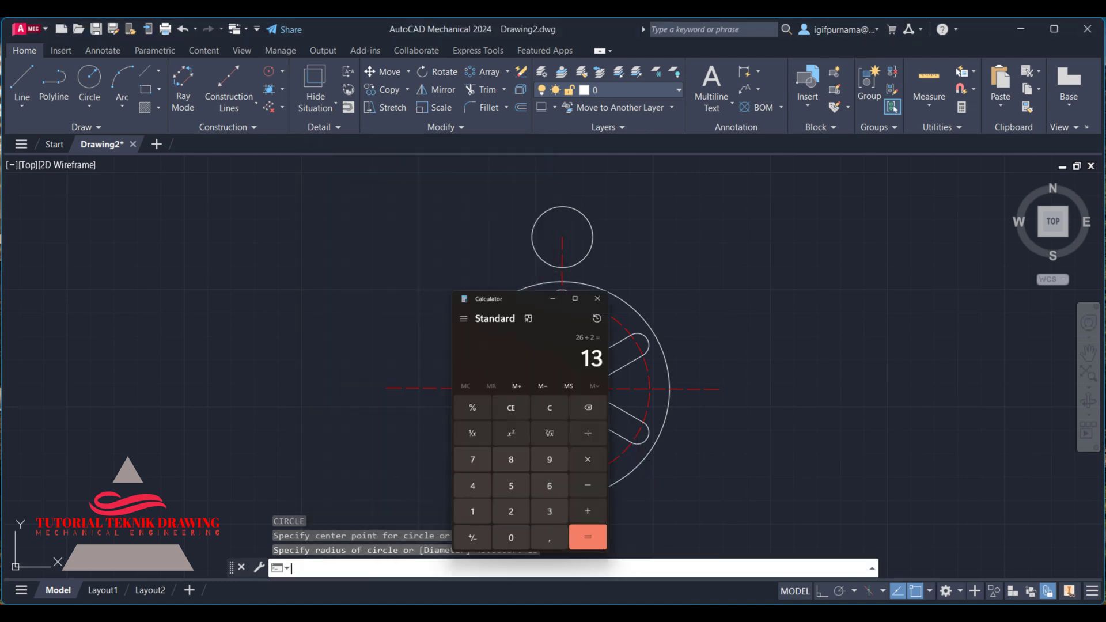
{"action": "key", "text": "alt+Tab"}
{"action": "key", "text": "alt+Tab"}
{"action": "key", "text": "Tab"}
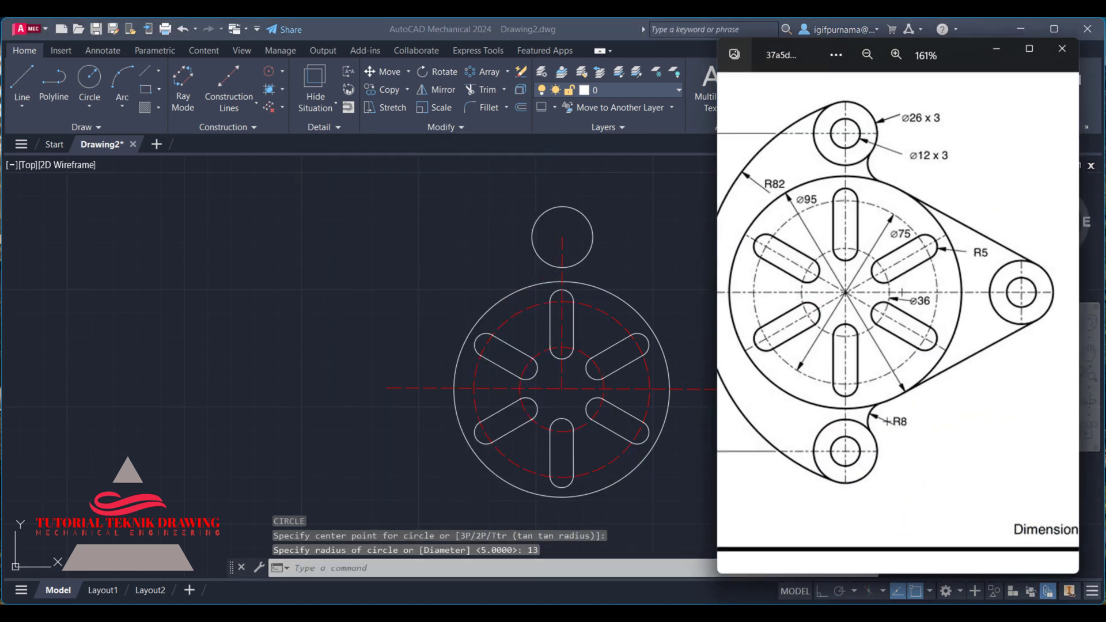
{"action": "key", "text": "alt+Tab"}
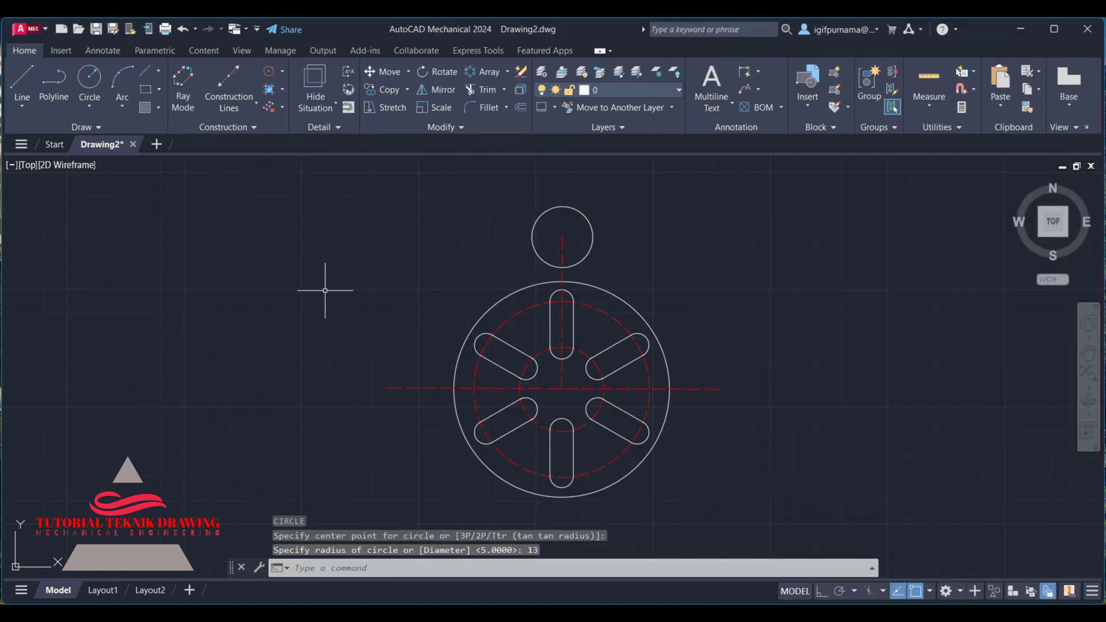
Draw a concentric radius-6 hole circle at the lug centre.
{"action": "type", "text": "c"}
{"action": "key", "text": "Return"}
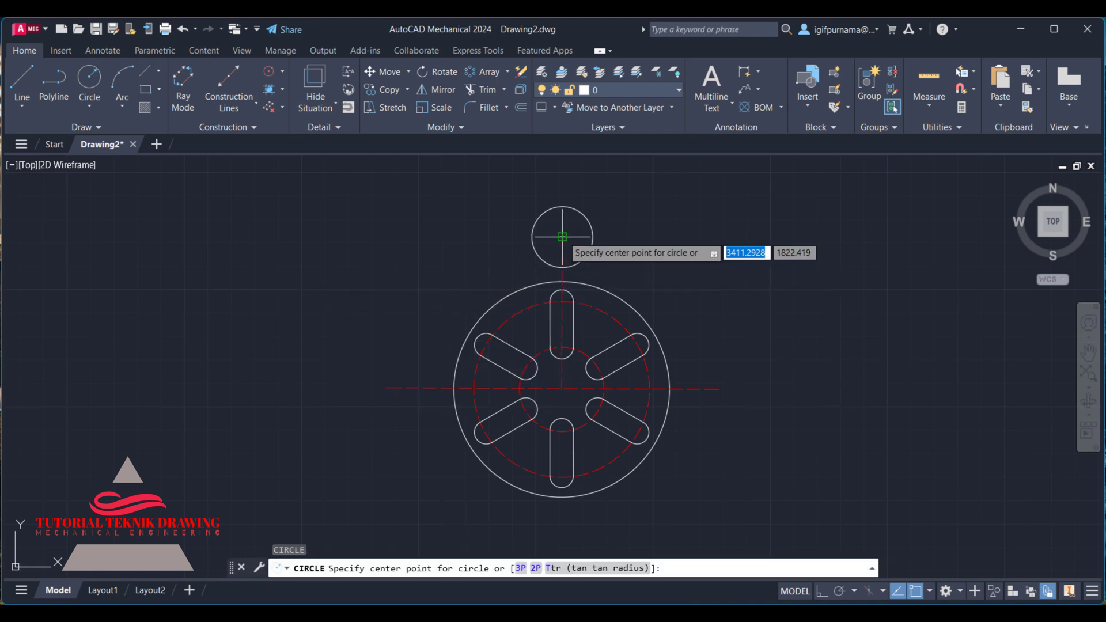
{"action": "left_click", "coordinate": [562, 237]}
{"action": "type", "text": "6"}
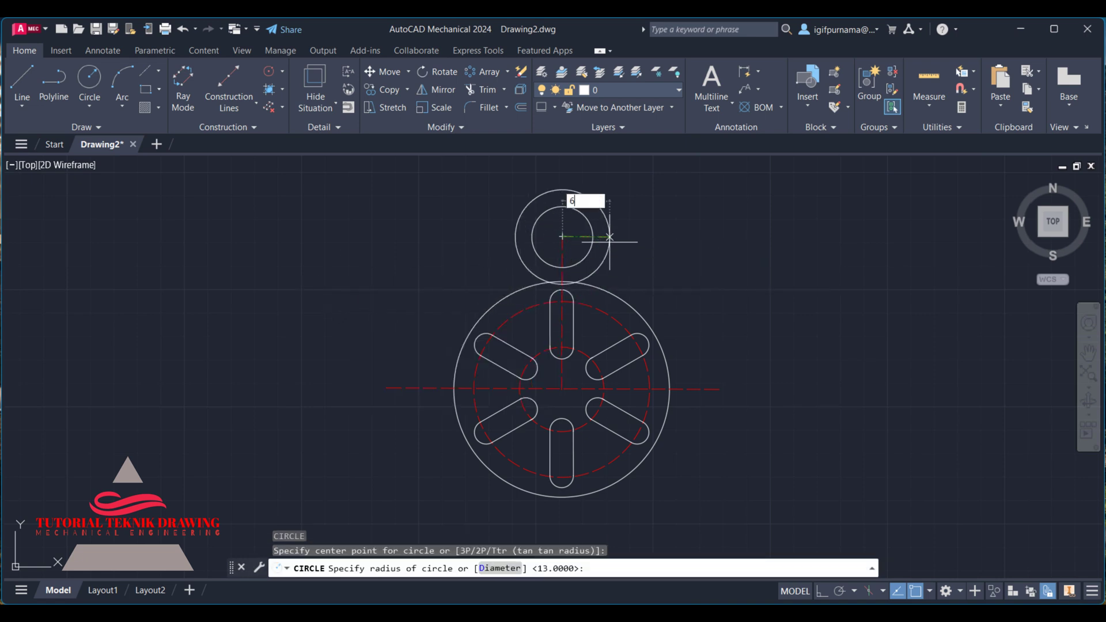
{"action": "key", "text": "Return"}
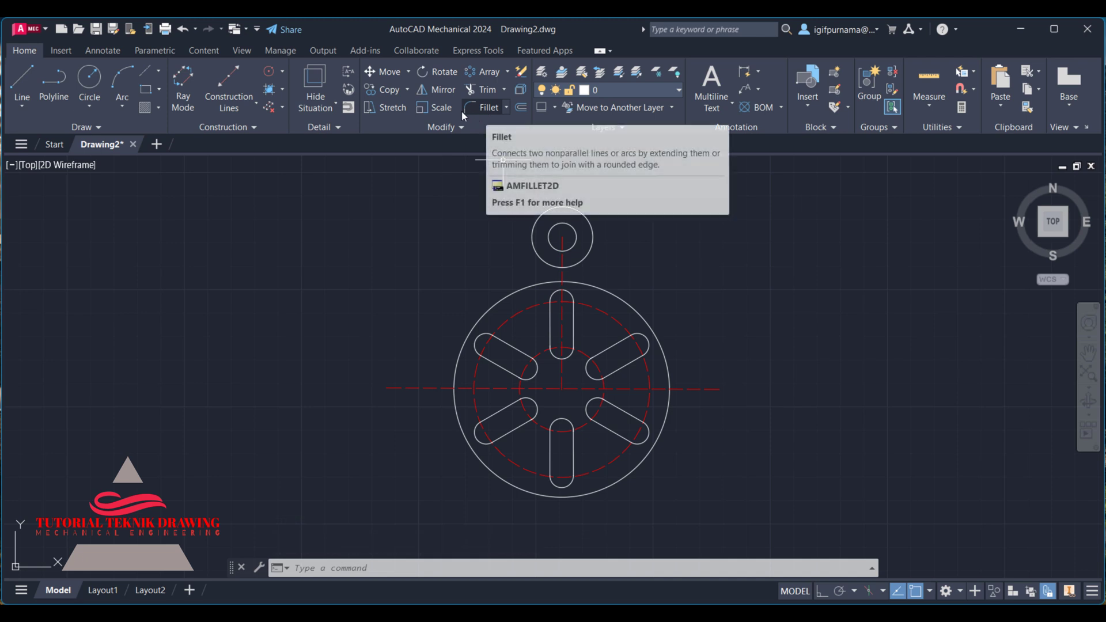
{"action": "left_click", "coordinate": [441, 93]}
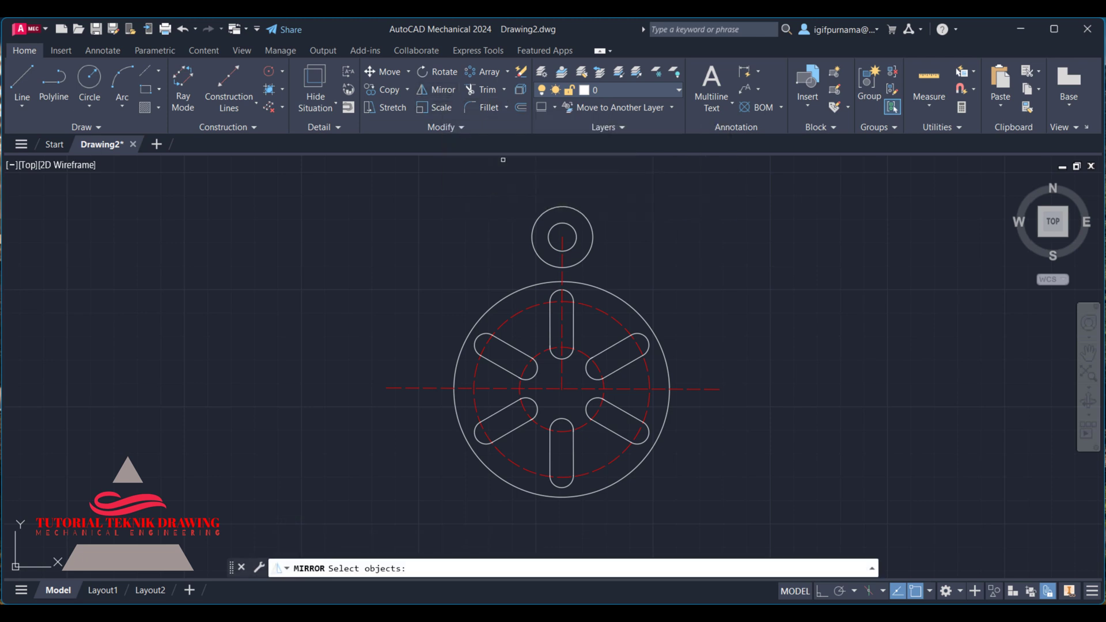
{"action": "left_click", "coordinate": [595, 227]}
Mirror both top lug circles across the horizontal centerline, keeping the originals.
{"action": "left_click", "coordinate": [576, 236]}
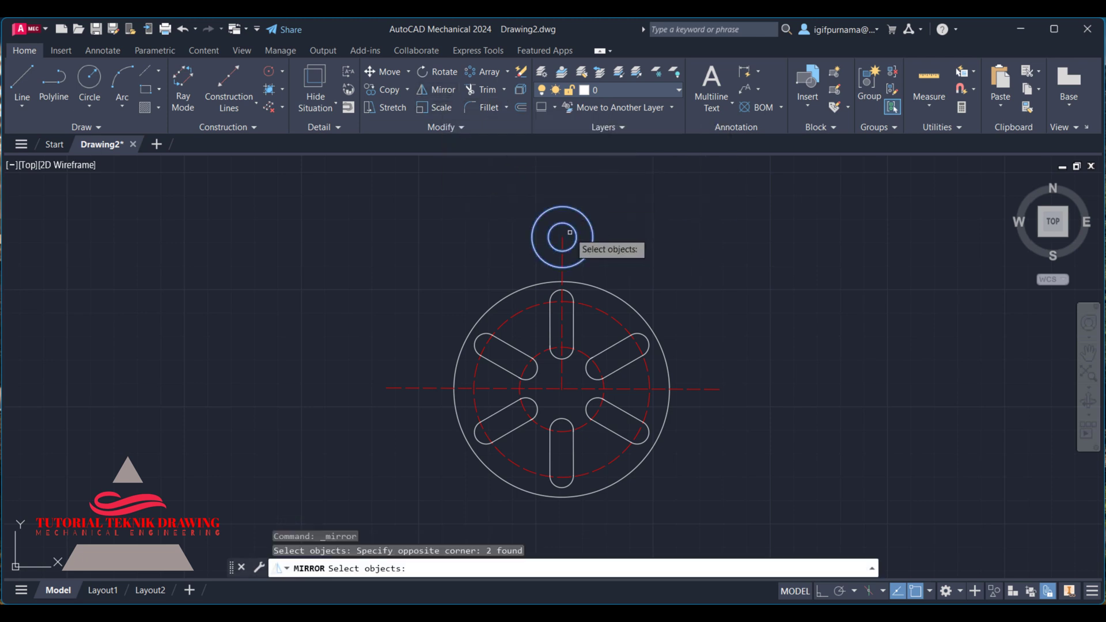
{"action": "key", "text": "Return"}
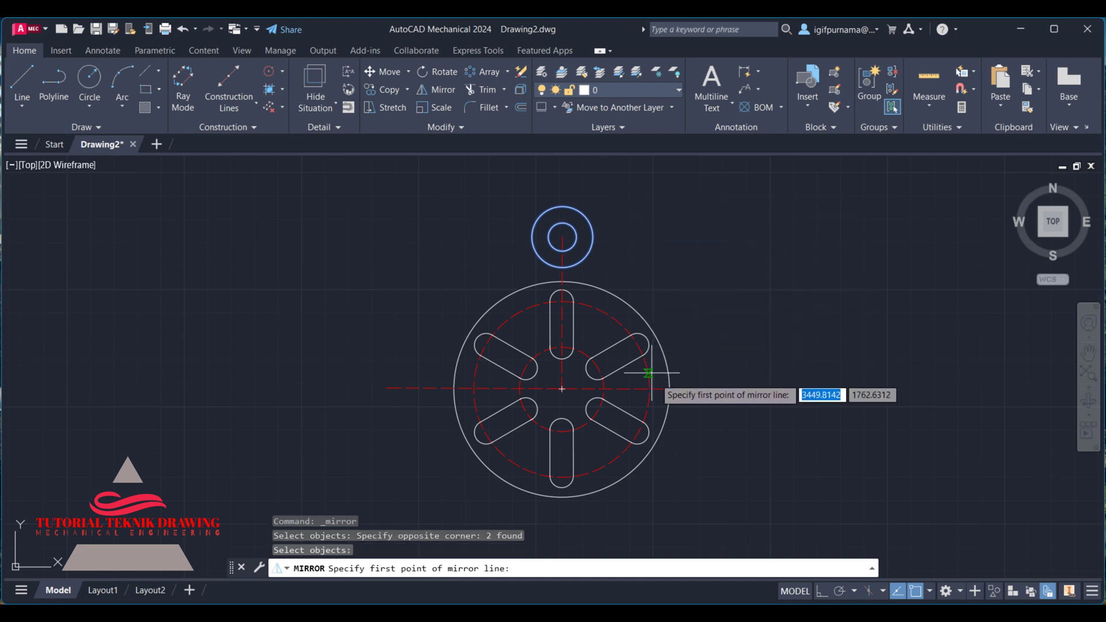
{"action": "left_click", "coordinate": [670, 389]}
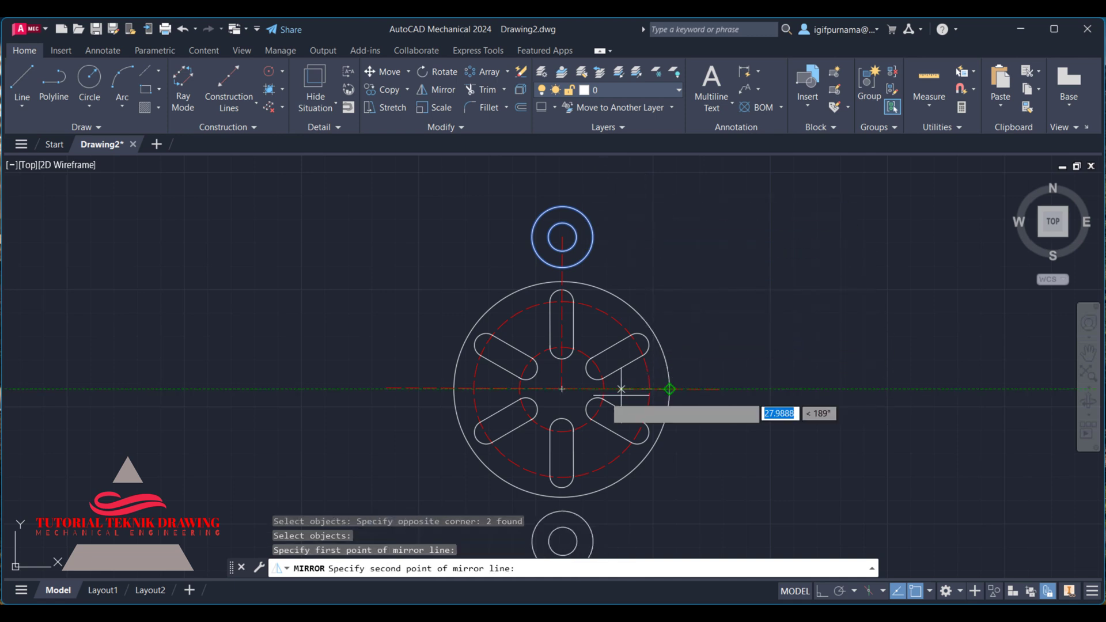
{"action": "left_click", "coordinate": [562, 389]}
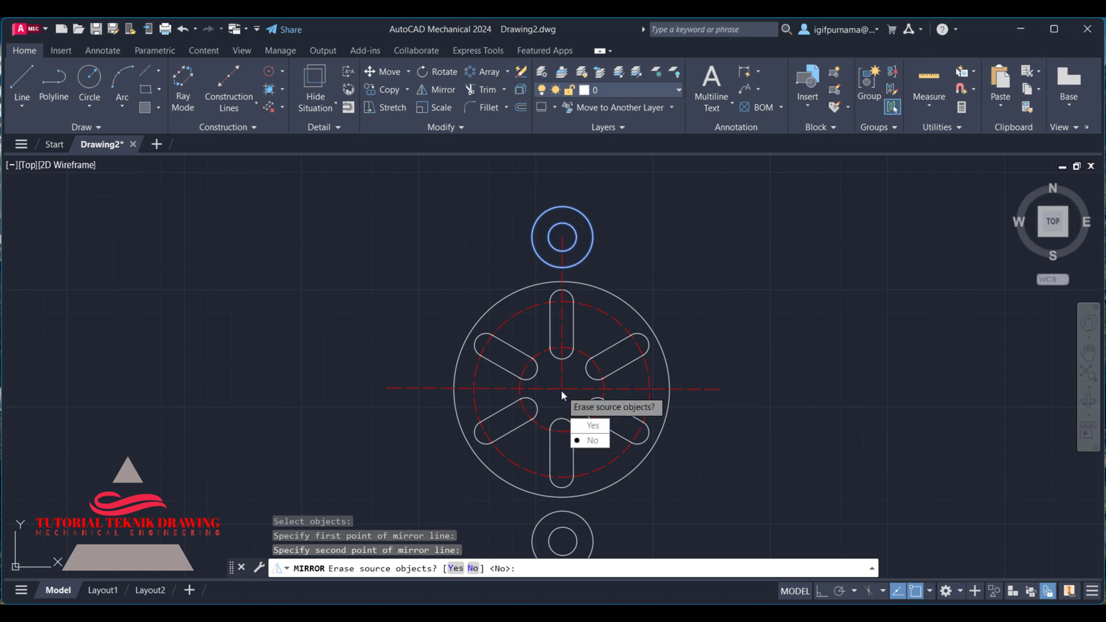
{"action": "left_click", "coordinate": [592, 442]}
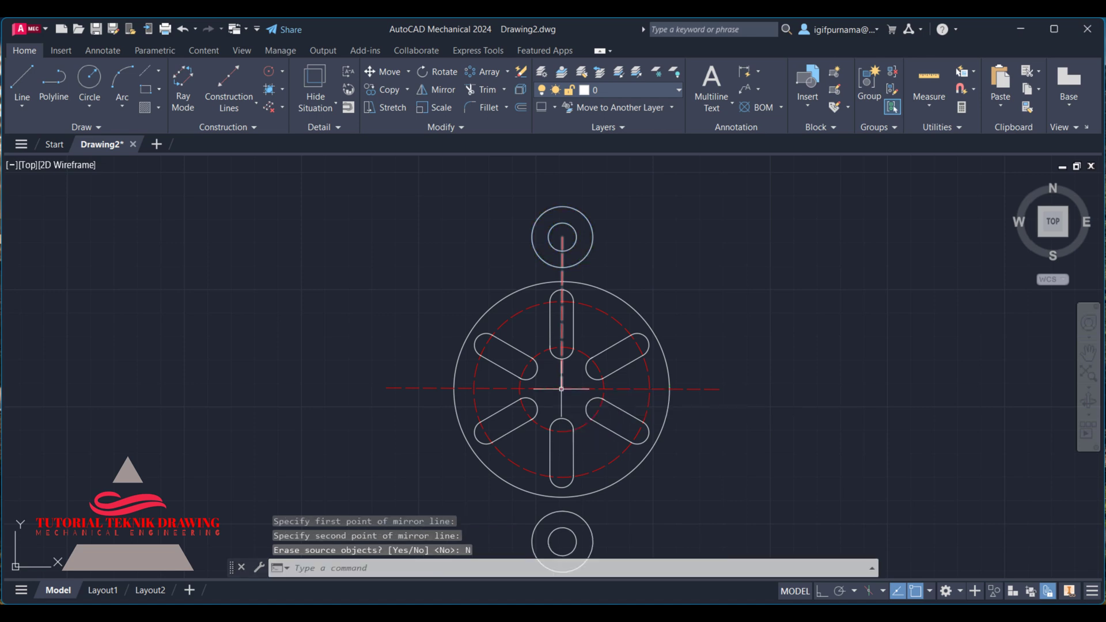
{"action": "left_click", "coordinate": [1052, 223]}
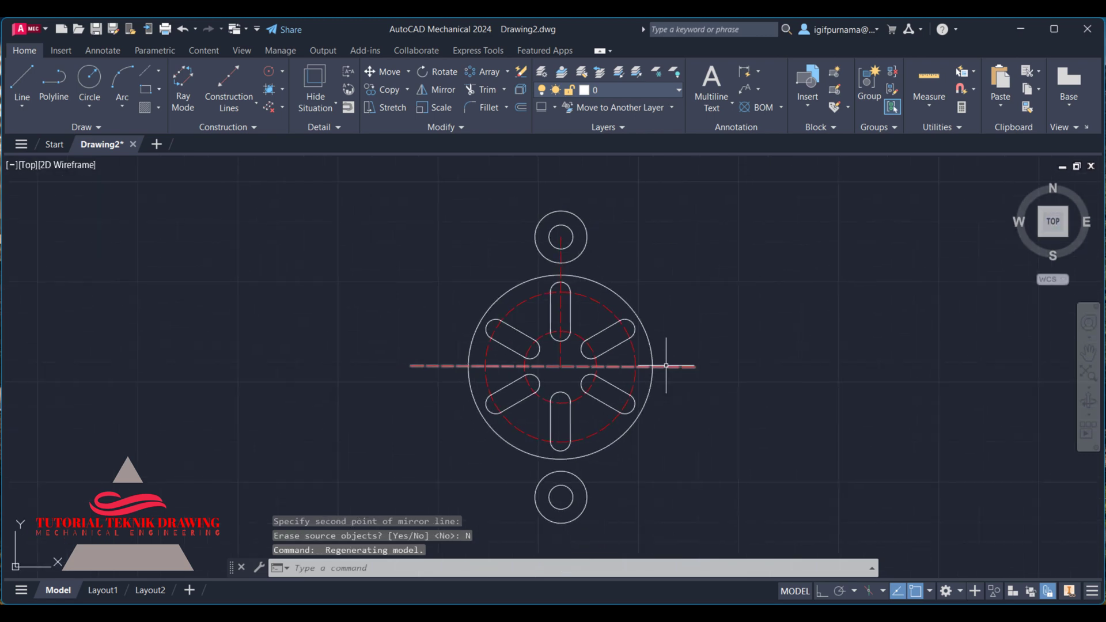
{"action": "key", "text": "alt+Tab"}
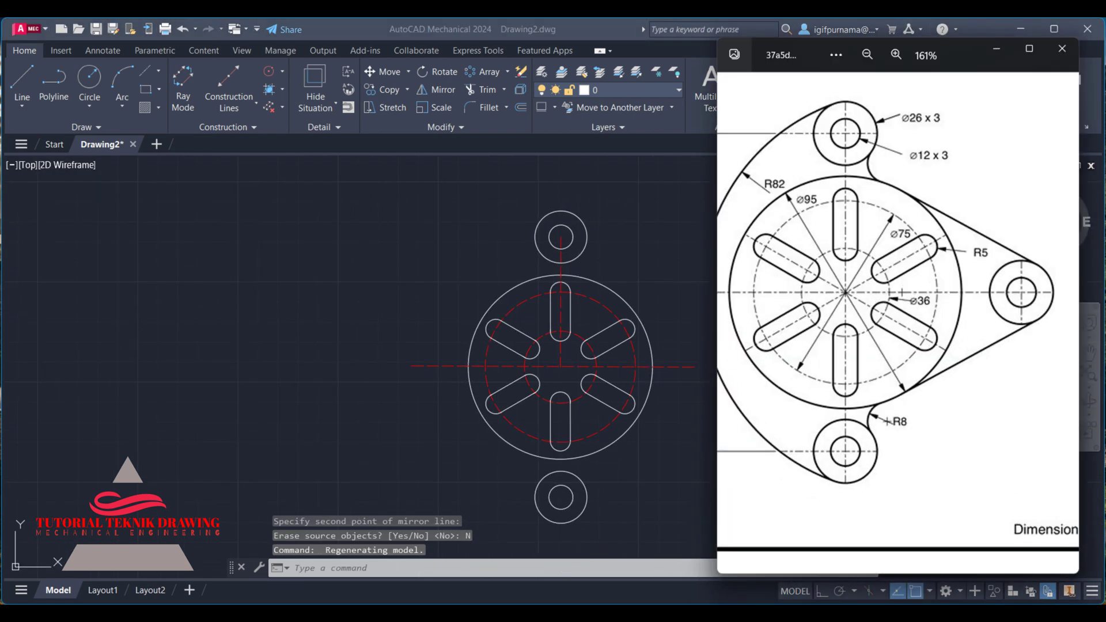
{"action": "left_click_drag", "start_coordinate": [802, 231], "coordinate": [845, 231]}
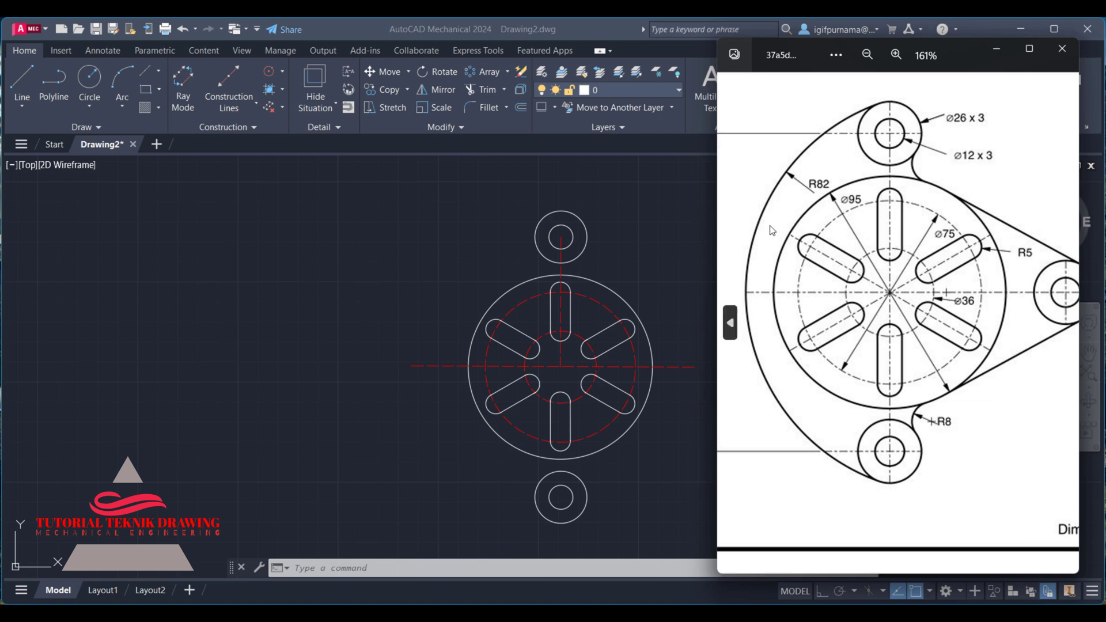
{"action": "mouse_move", "coordinate": [772, 230]}
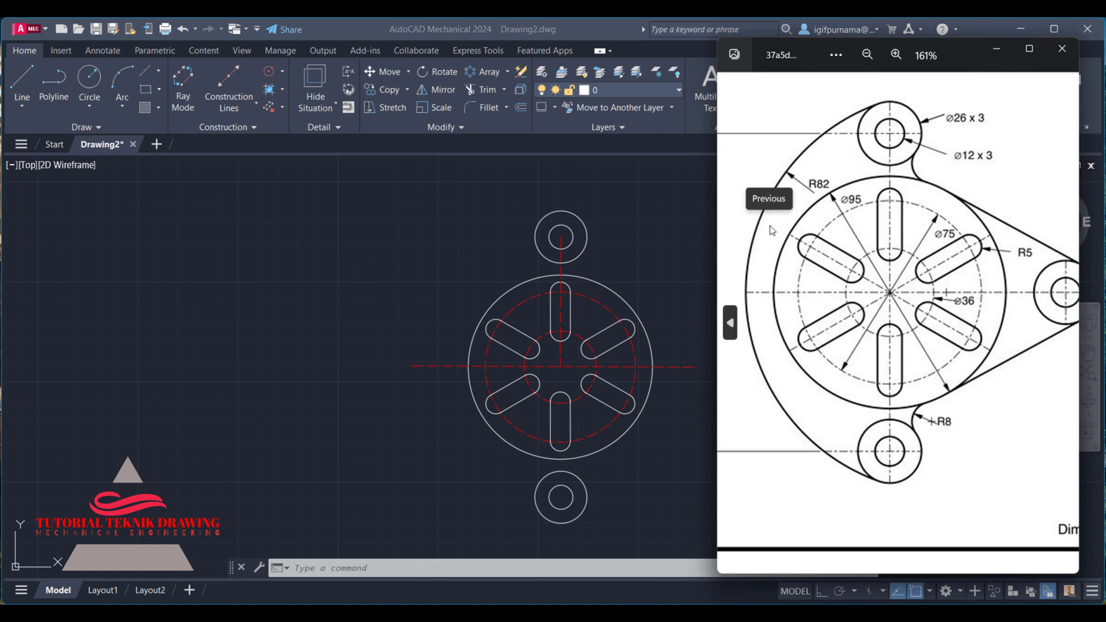
{"action": "left_click", "coordinate": [773, 307]}
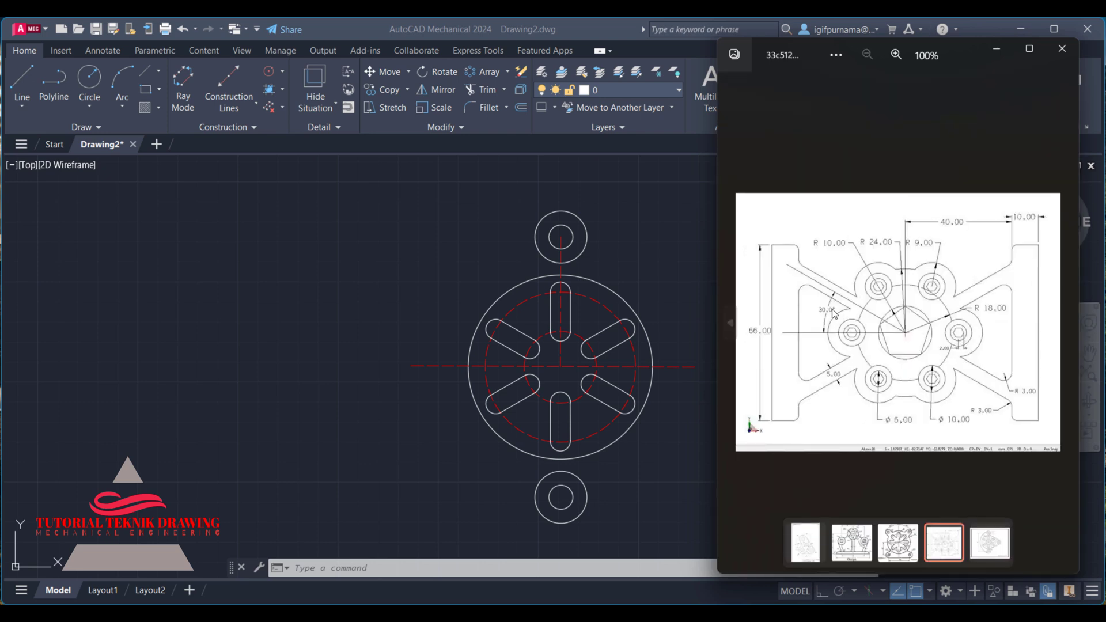
{"action": "left_click", "coordinate": [733, 331]}
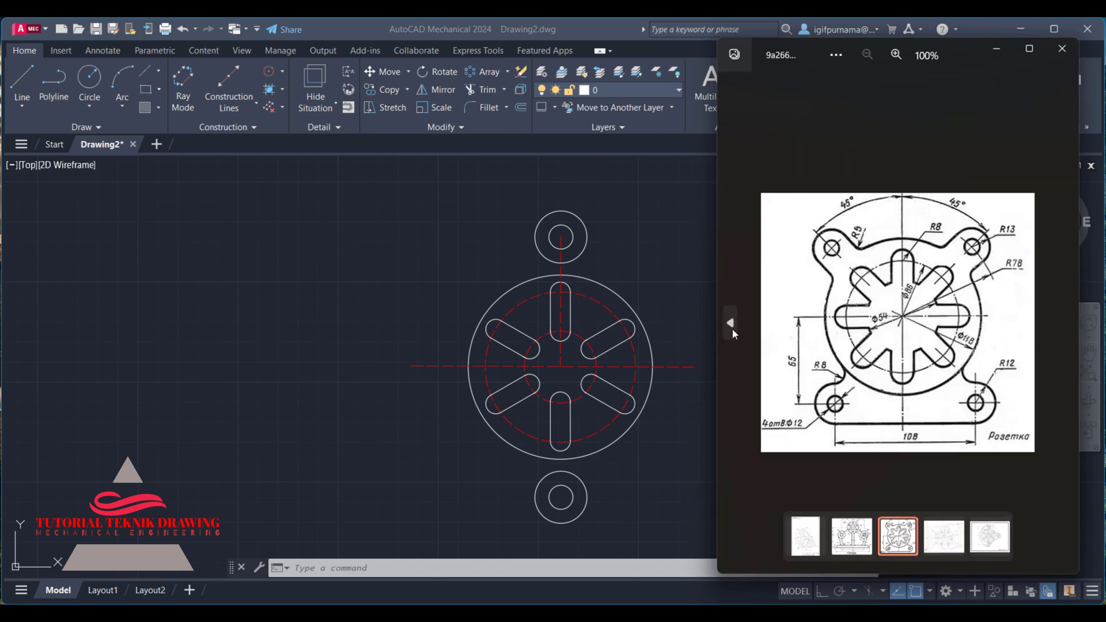
{"action": "left_click", "coordinate": [1067, 324]}
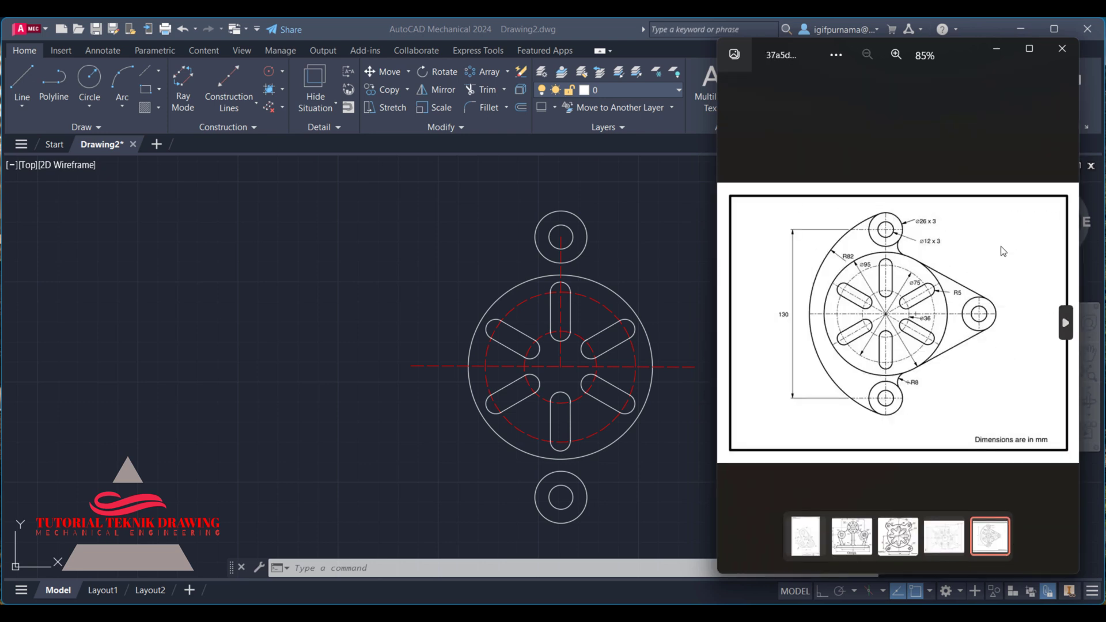
{"action": "left_click", "coordinate": [887, 56]}
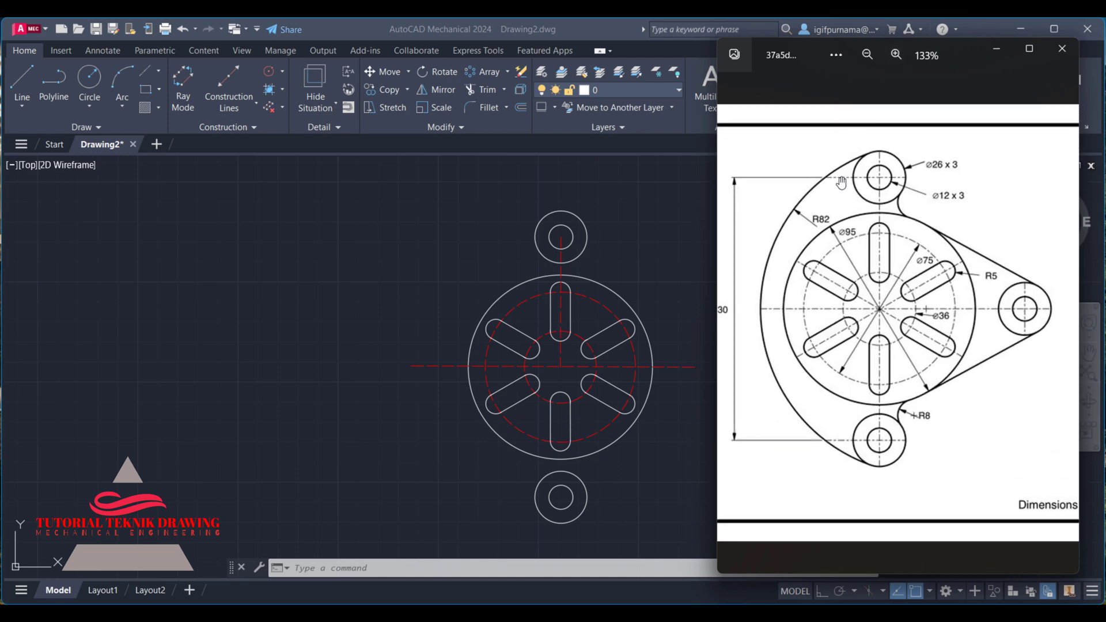
{"action": "left_click", "coordinate": [703, 317]}
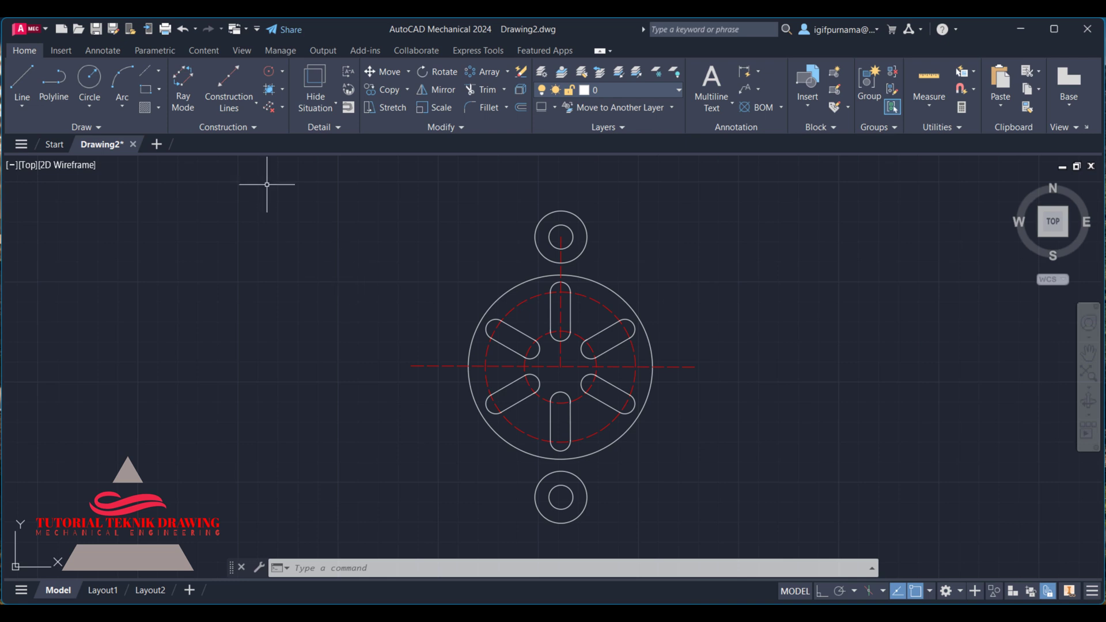
Draw a large circle to the left of the flange.
{"action": "type", "text": "c"}
{"action": "key", "text": "Return"}
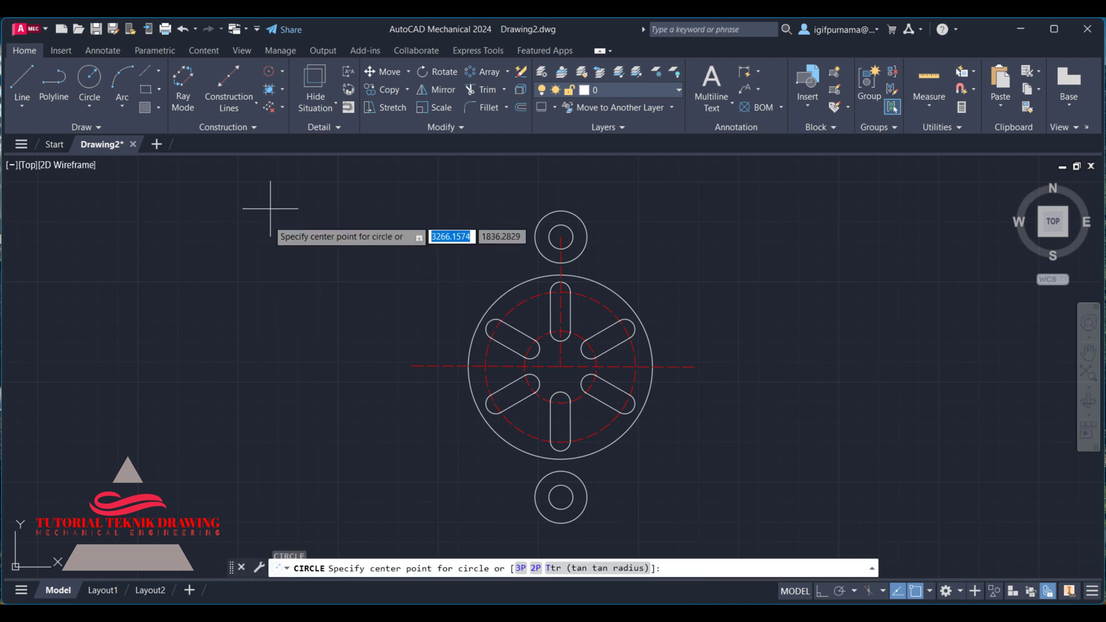
{"action": "left_click", "coordinate": [250, 287]}
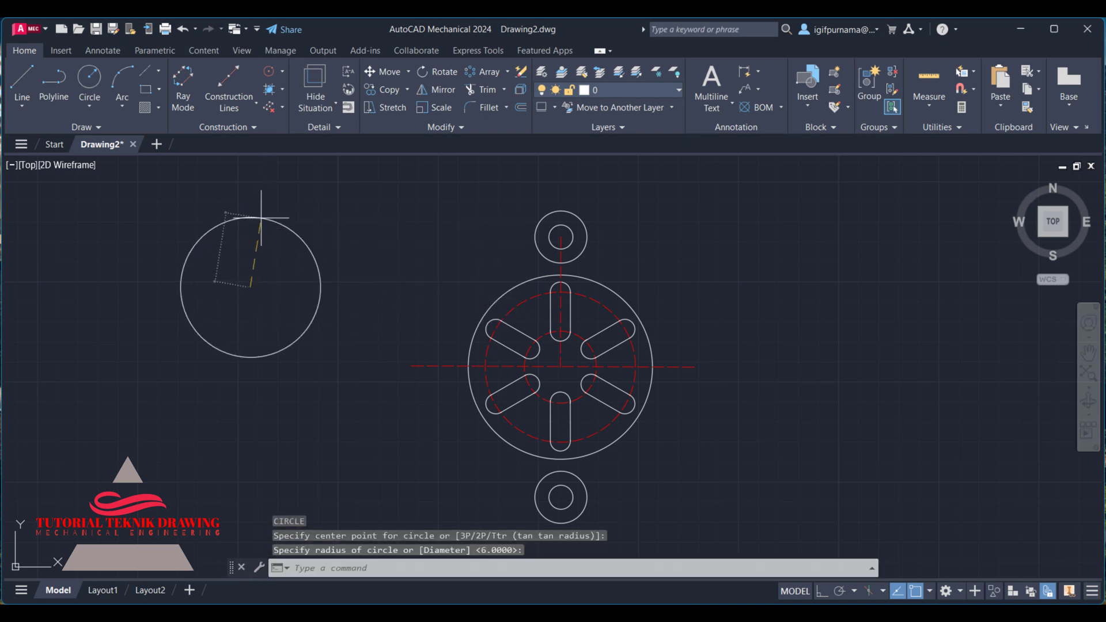
{"action": "type", "text": "83"}
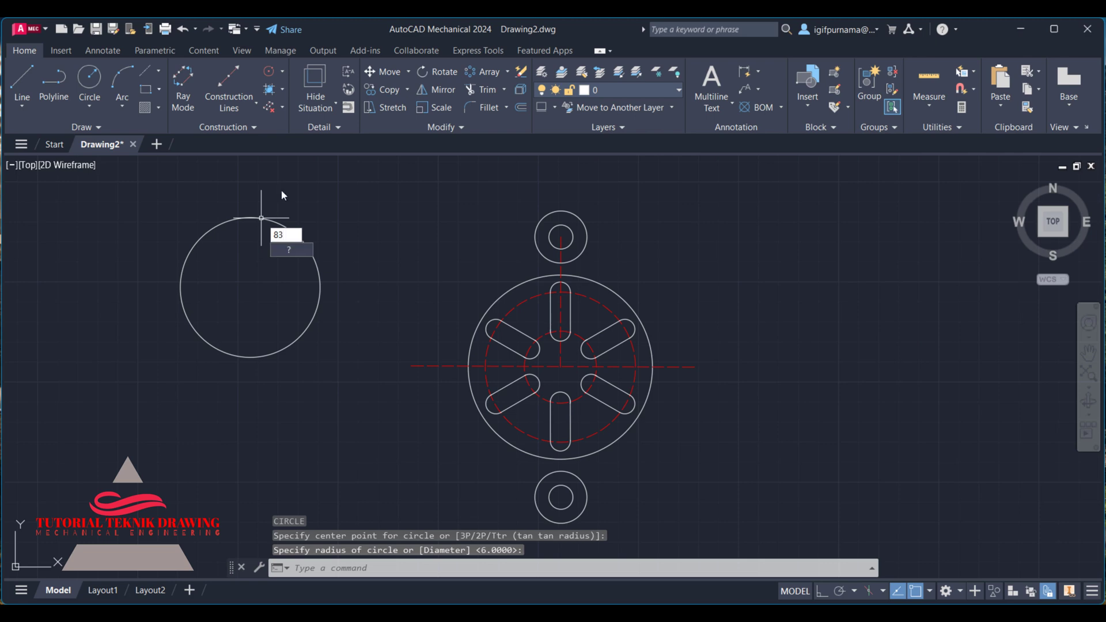
{"action": "key", "text": "BackSpace"}
{"action": "type", "text": "2"}
{"action": "key", "text": "Return"}
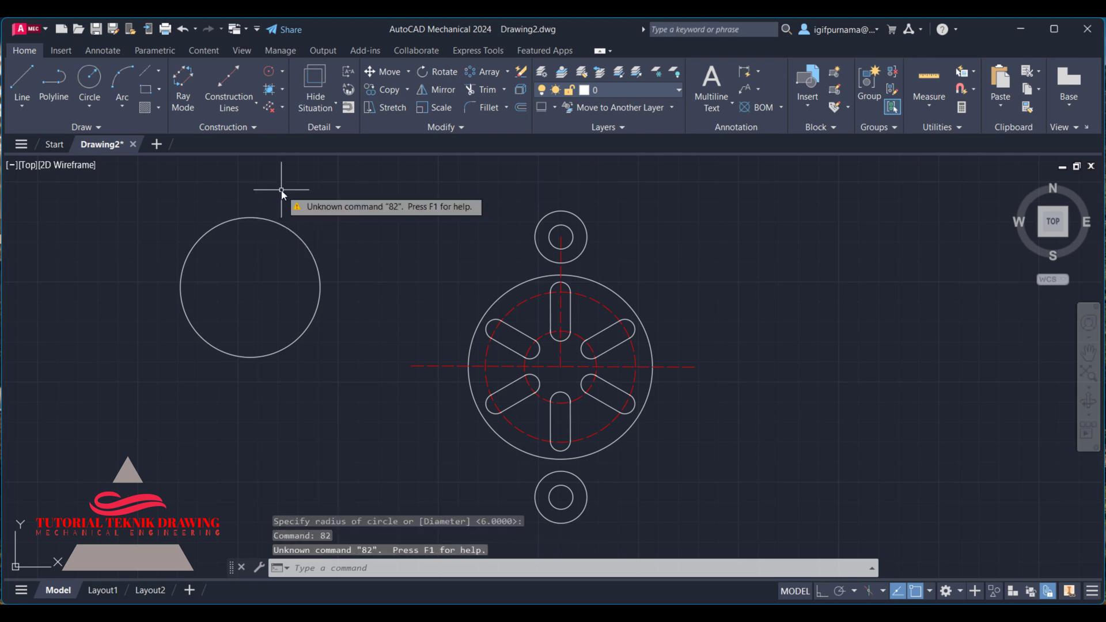
Erase the unwanted left circle and draw a radius-82 circle in its place.
{"action": "right_click", "coordinate": [313, 226]}
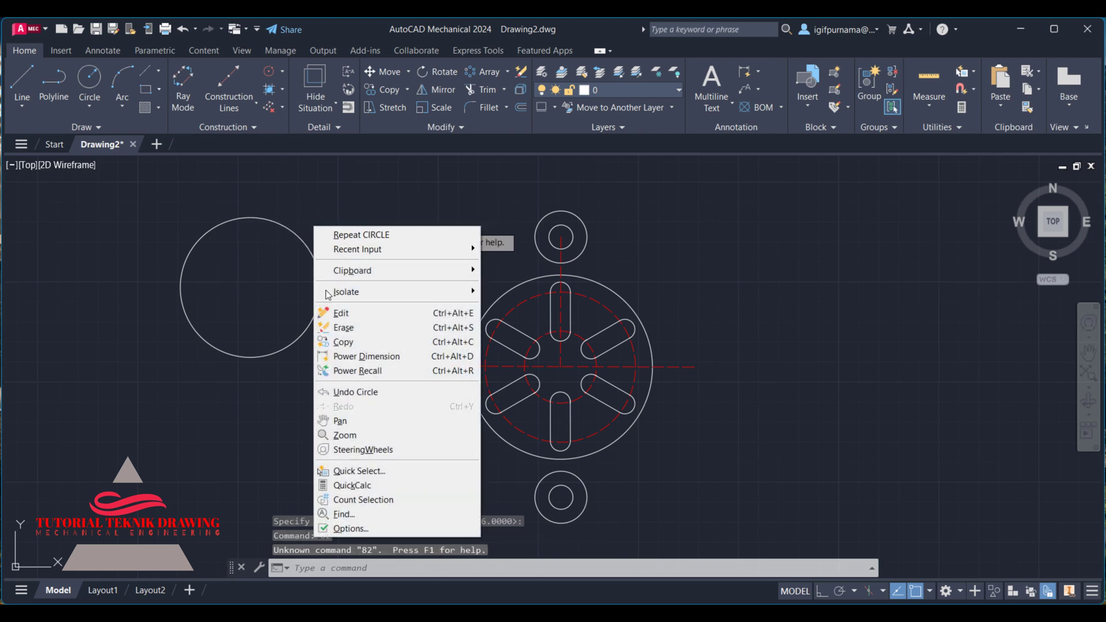
{"action": "left_click", "coordinate": [346, 327]}
{"action": "left_click_drag", "start_coordinate": [350, 294], "coordinate": [304, 267]}
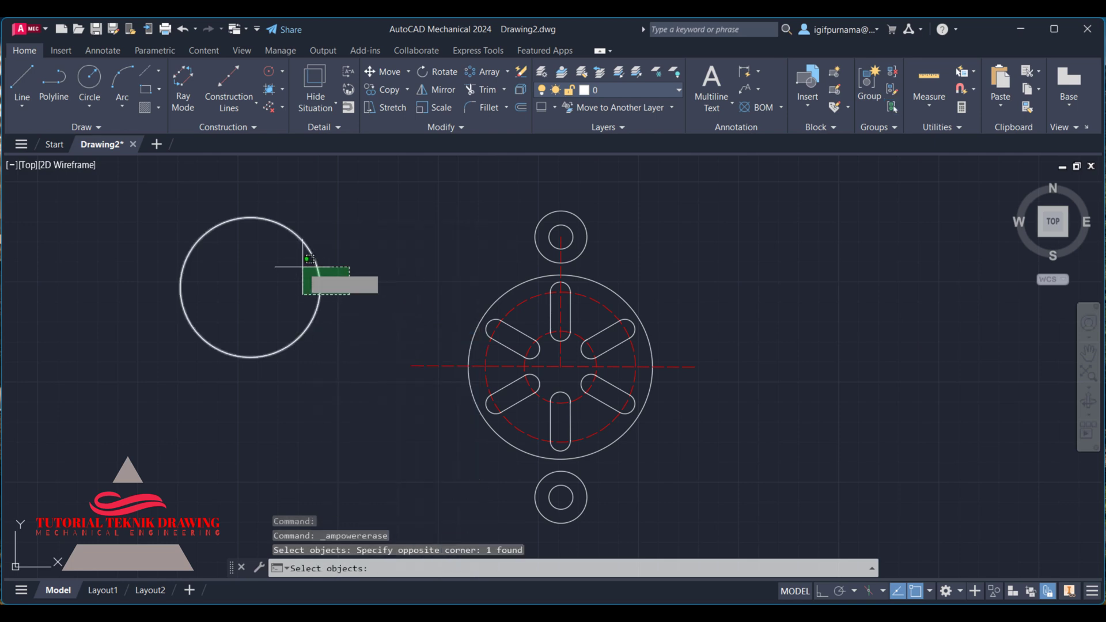
{"action": "key", "text": "Return"}
{"action": "left_click", "coordinate": [89, 81]}
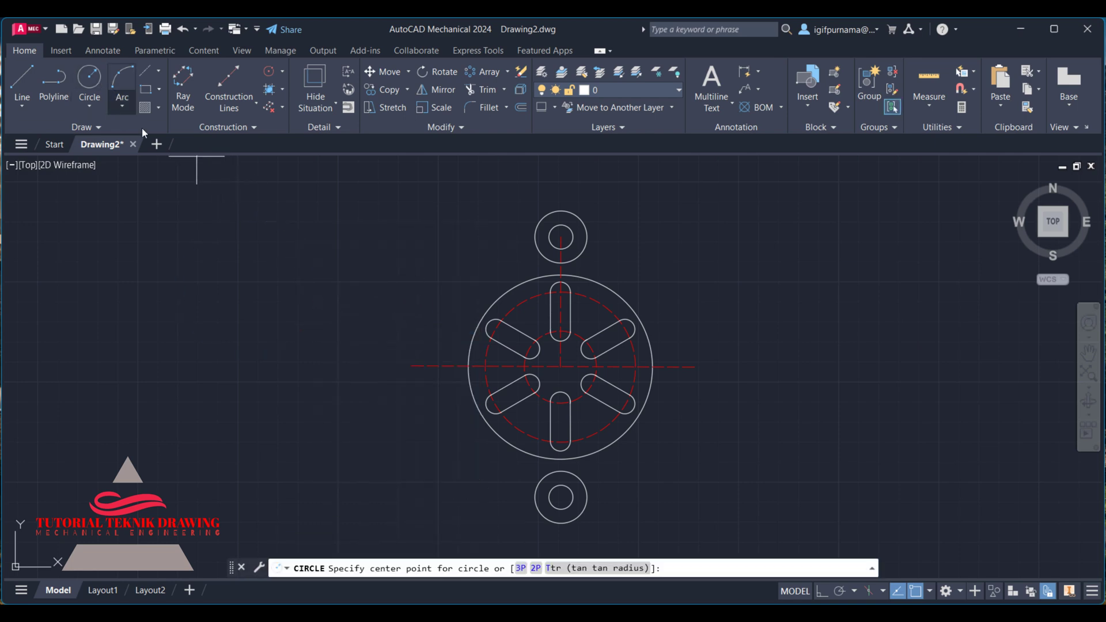
{"action": "left_click", "coordinate": [286, 263]}
{"action": "type", "text": "82"}
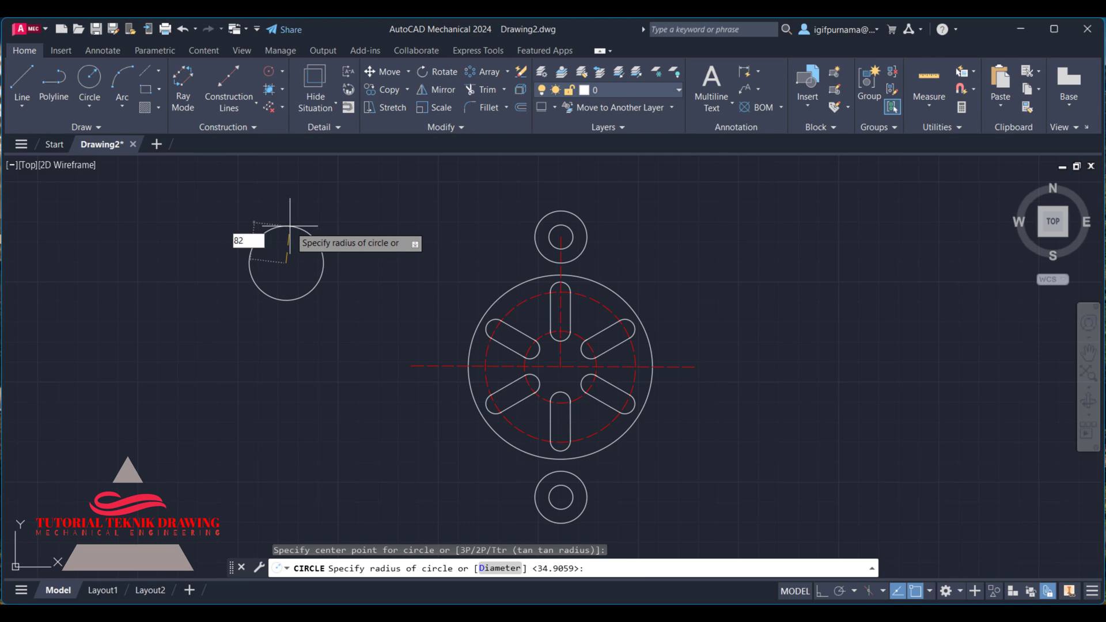
{"action": "key", "text": "Return"}
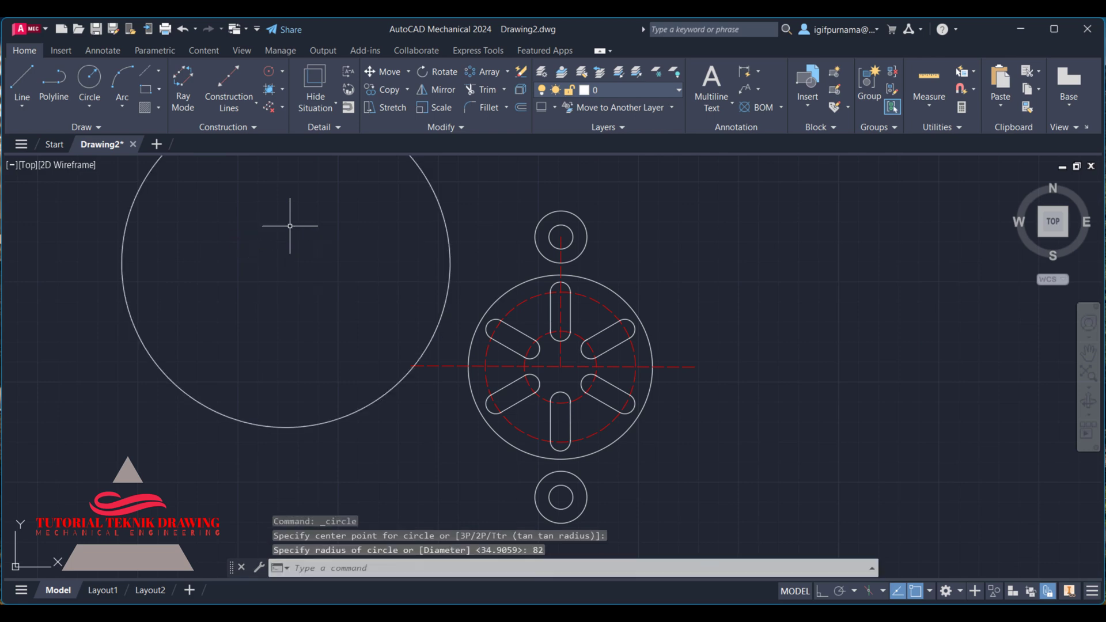
Cancel a first move attempt, then undo and redo to restore the large circle.
{"action": "left_click", "coordinate": [383, 72]}
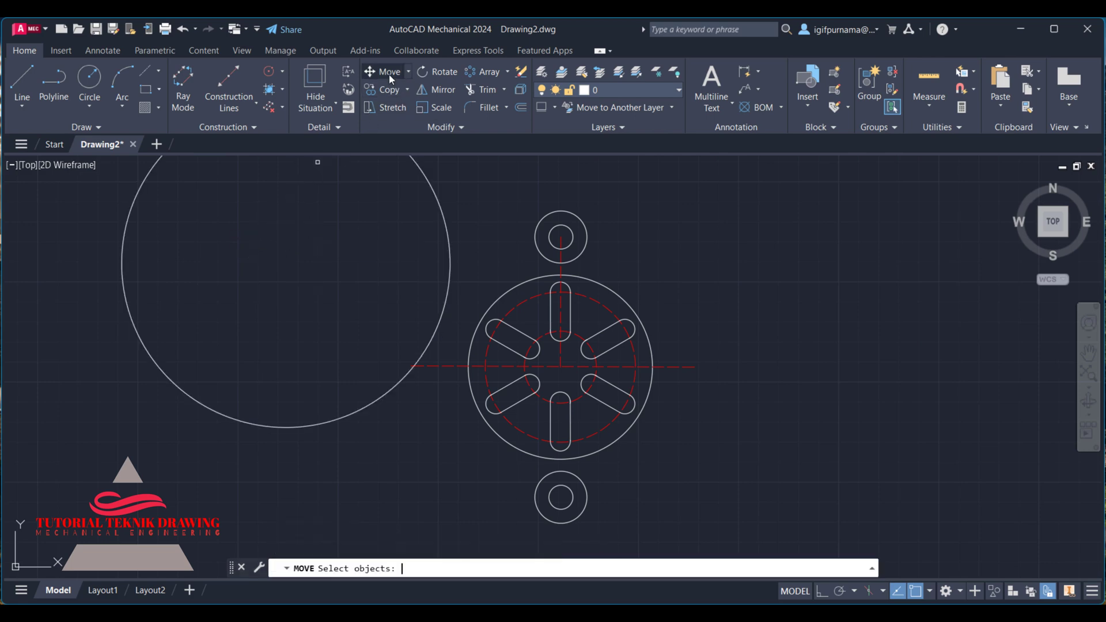
{"action": "left_click", "coordinate": [469, 211]}
{"action": "left_click", "coordinate": [435, 211]}
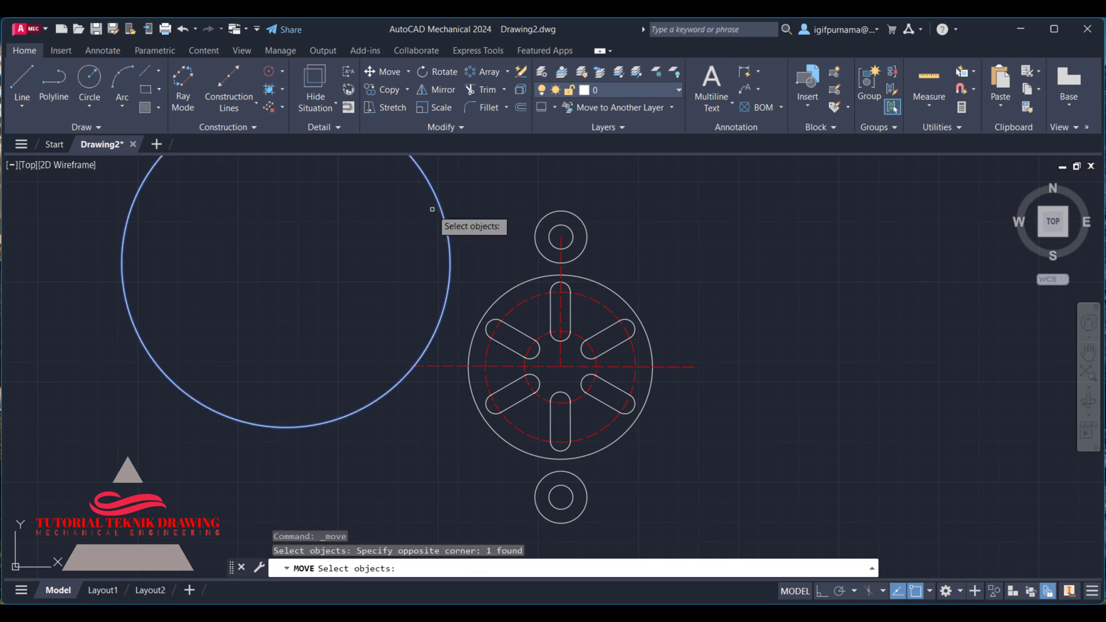
{"action": "key", "text": "Return"}
{"action": "left_click", "coordinate": [286, 263]}
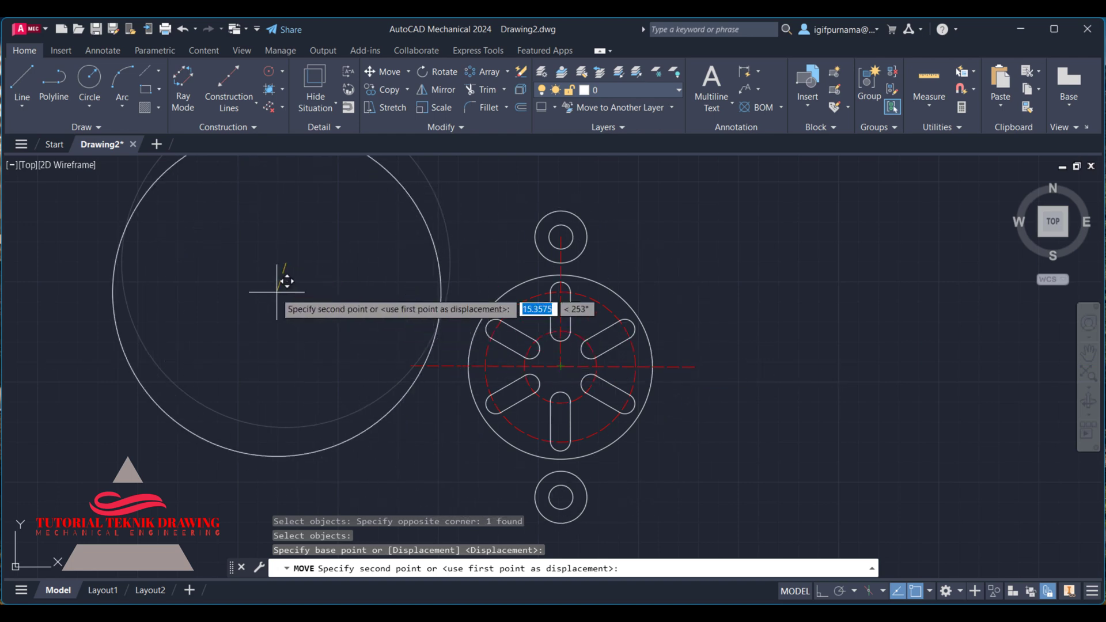
{"action": "key", "text": "Escape"}
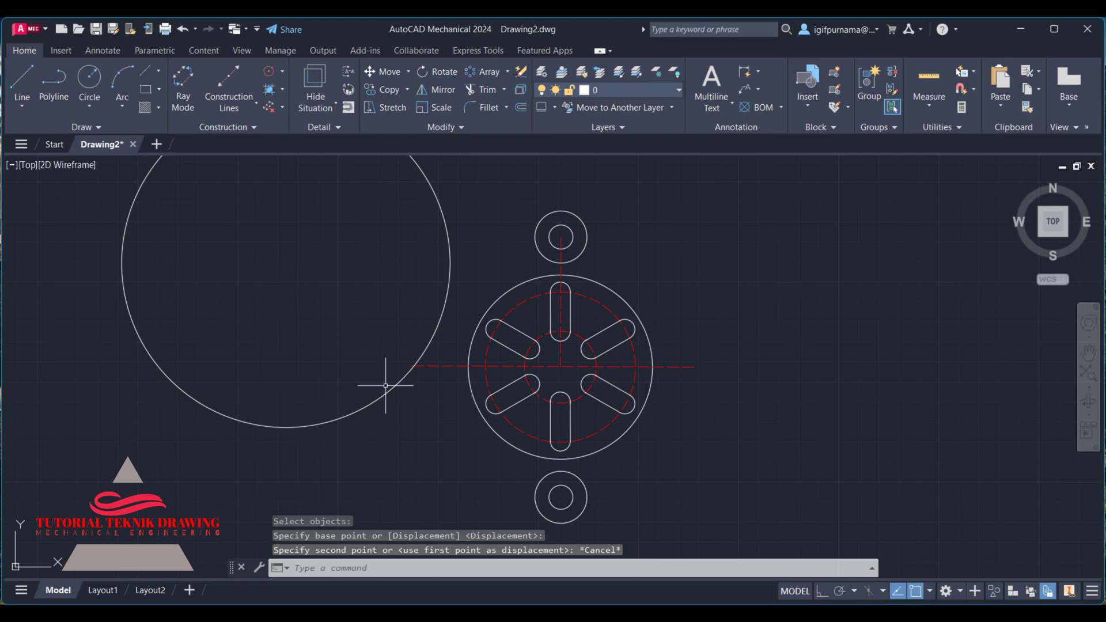
{"action": "key", "text": "ctrl+z"}
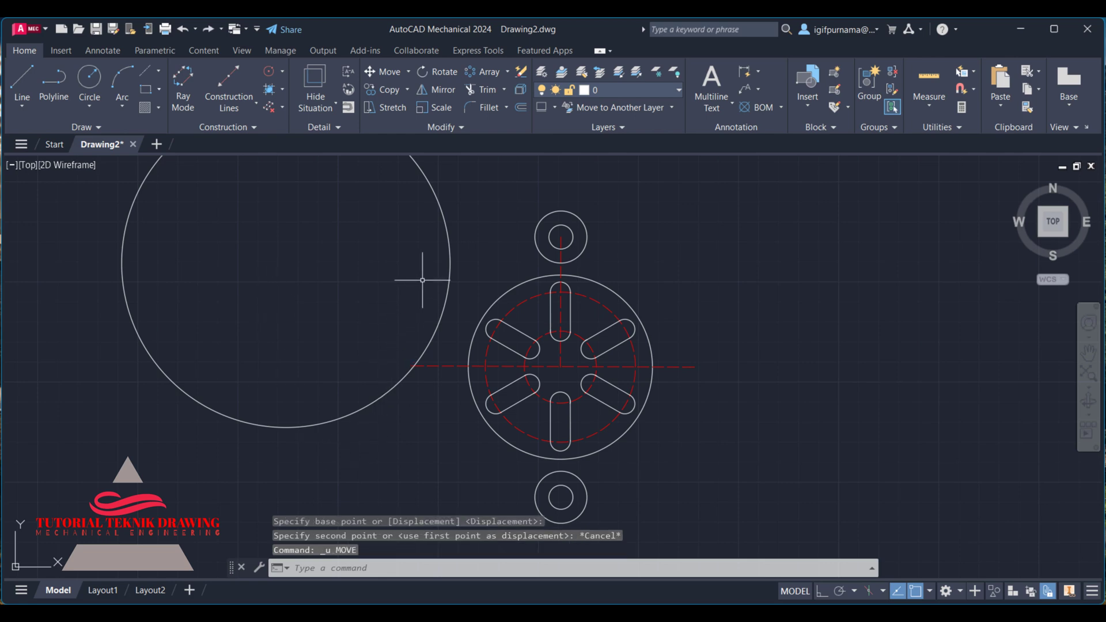
{"action": "key", "text": "ctrl+z"}
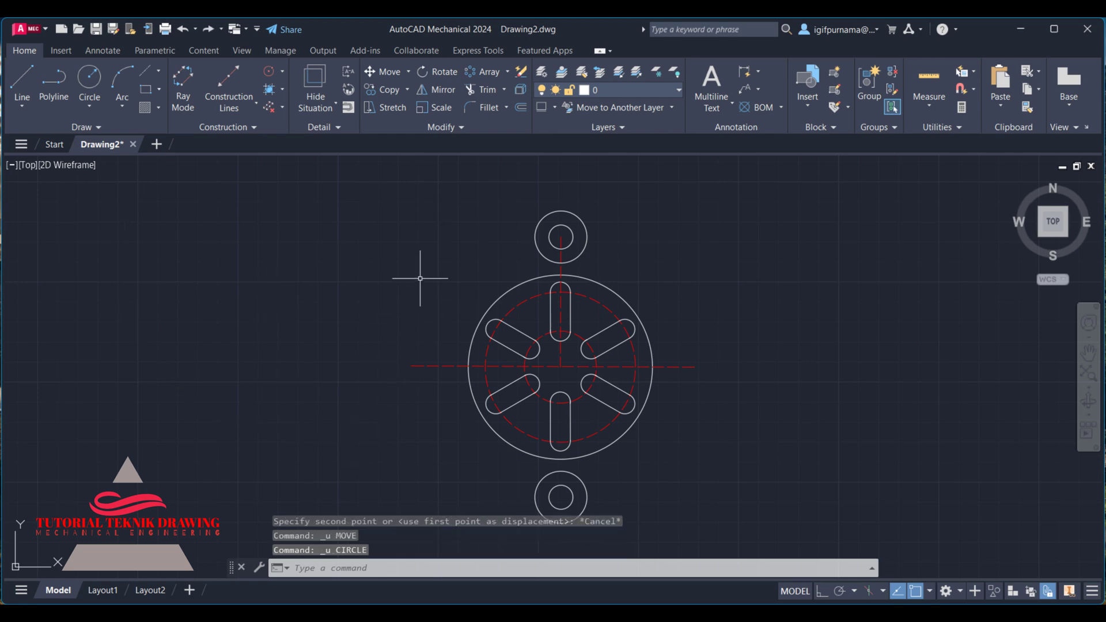
{"action": "left_click", "coordinate": [209, 29]}
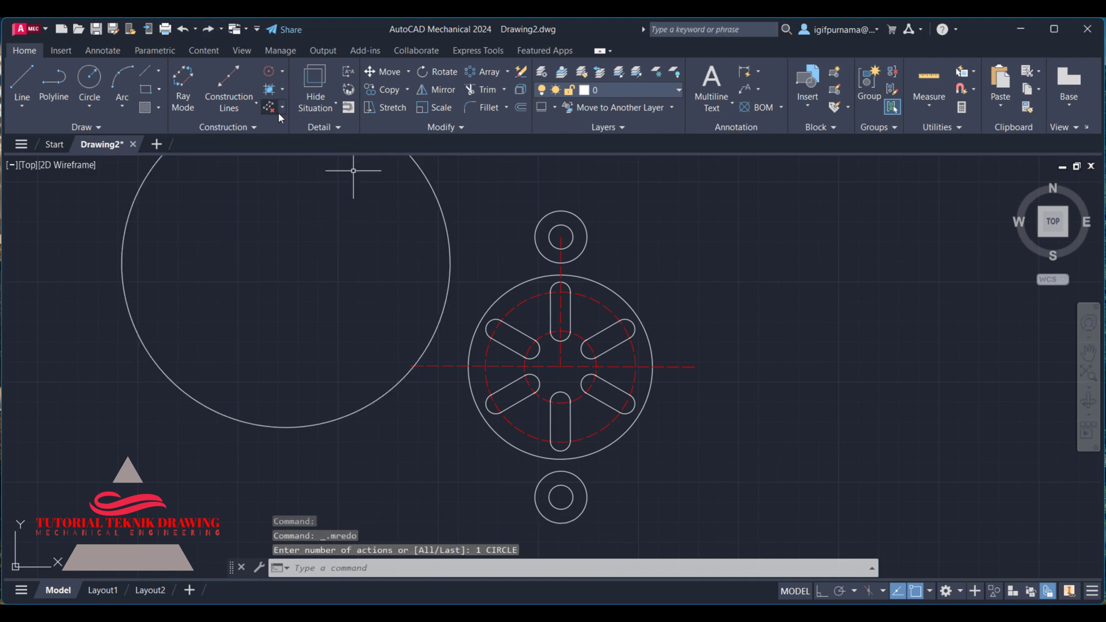
Move the radius-82 circle so its centre sits on the flange centre.
{"action": "left_click", "coordinate": [375, 77]}
{"action": "left_click_drag", "start_coordinate": [475, 242], "coordinate": [415, 228]}
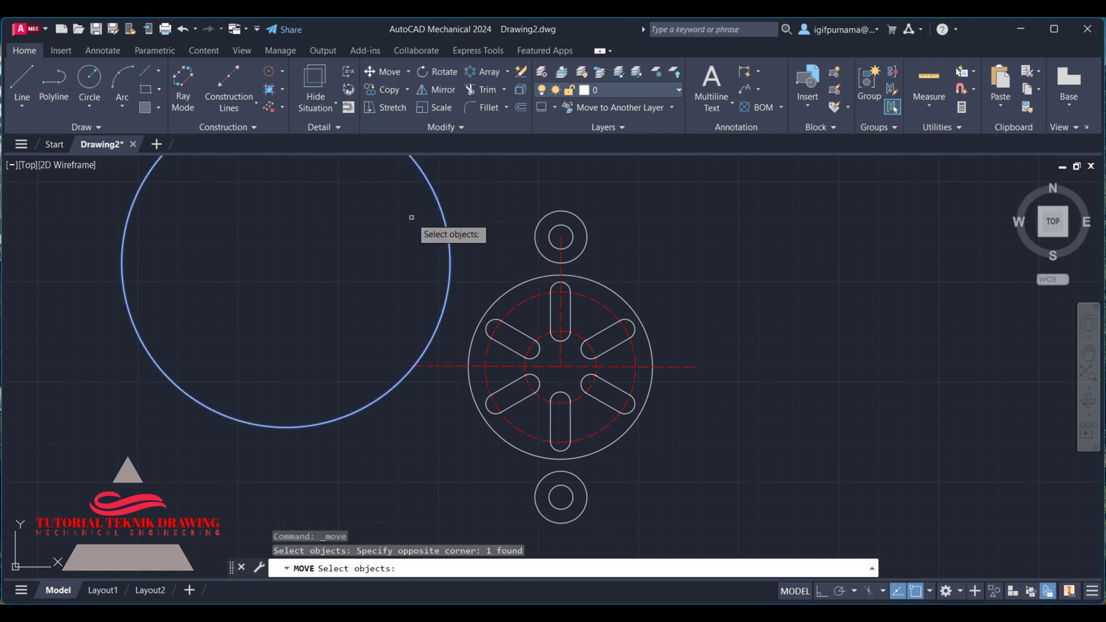
{"action": "key", "text": "Return"}
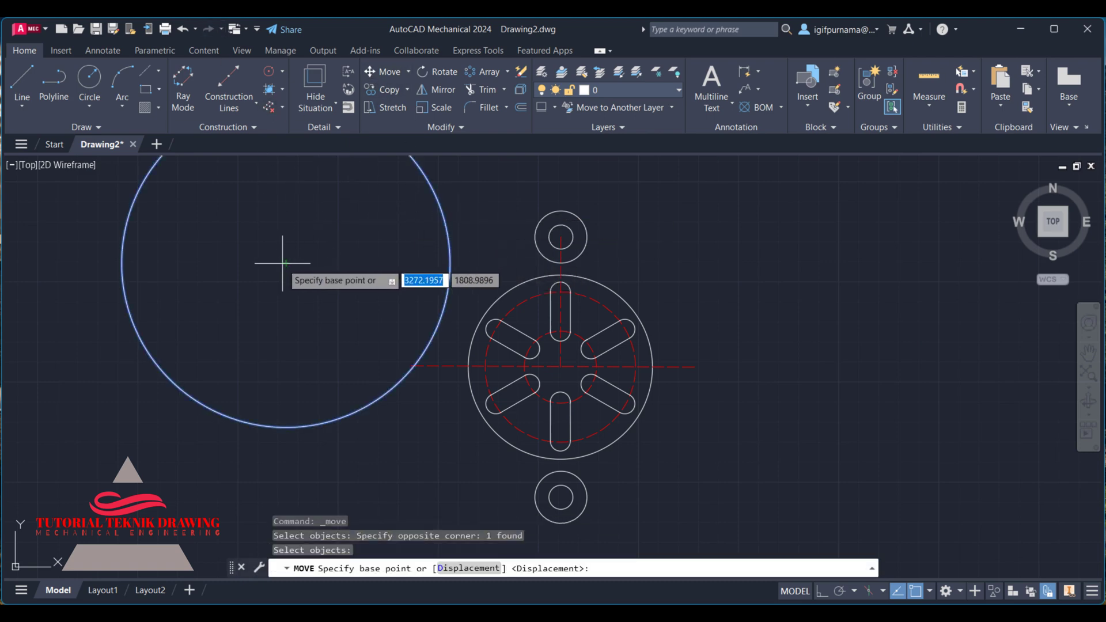
{"action": "left_click", "coordinate": [285, 262]}
{"action": "left_click", "coordinate": [560, 367]}
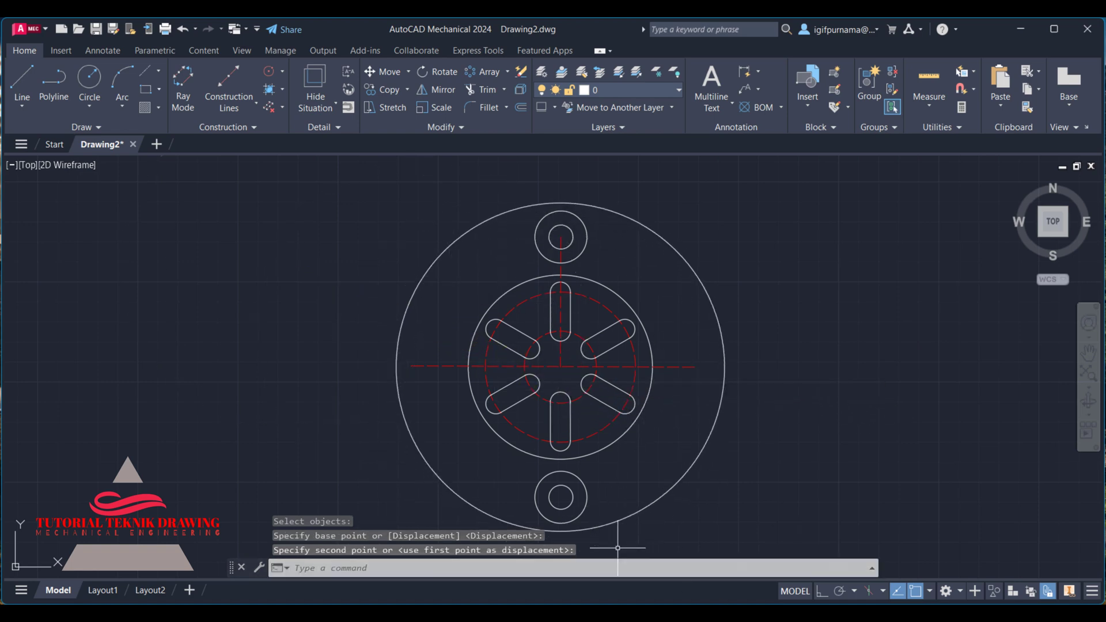
{"action": "key", "text": "alt+Tab"}
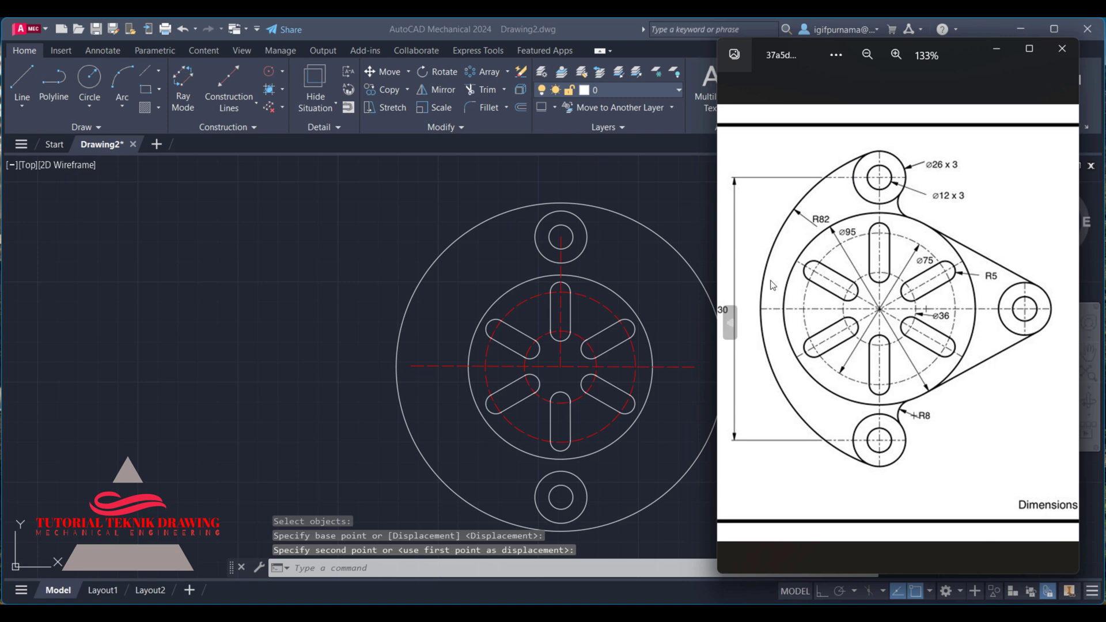
{"action": "mouse_move", "coordinate": [761, 282]}
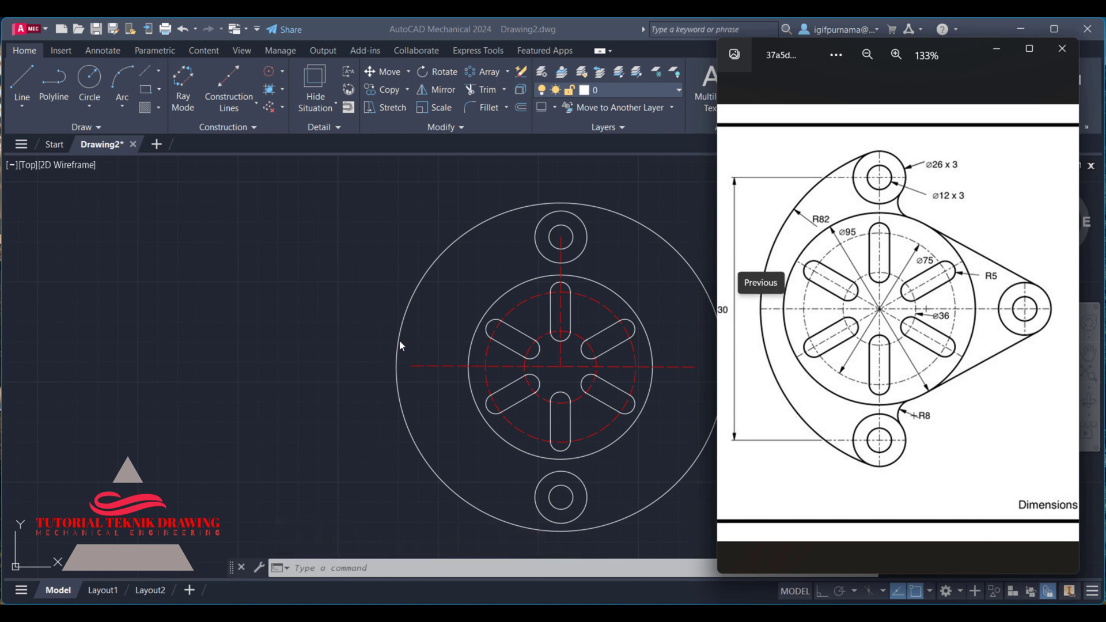
{"action": "left_click", "coordinate": [269, 294]}
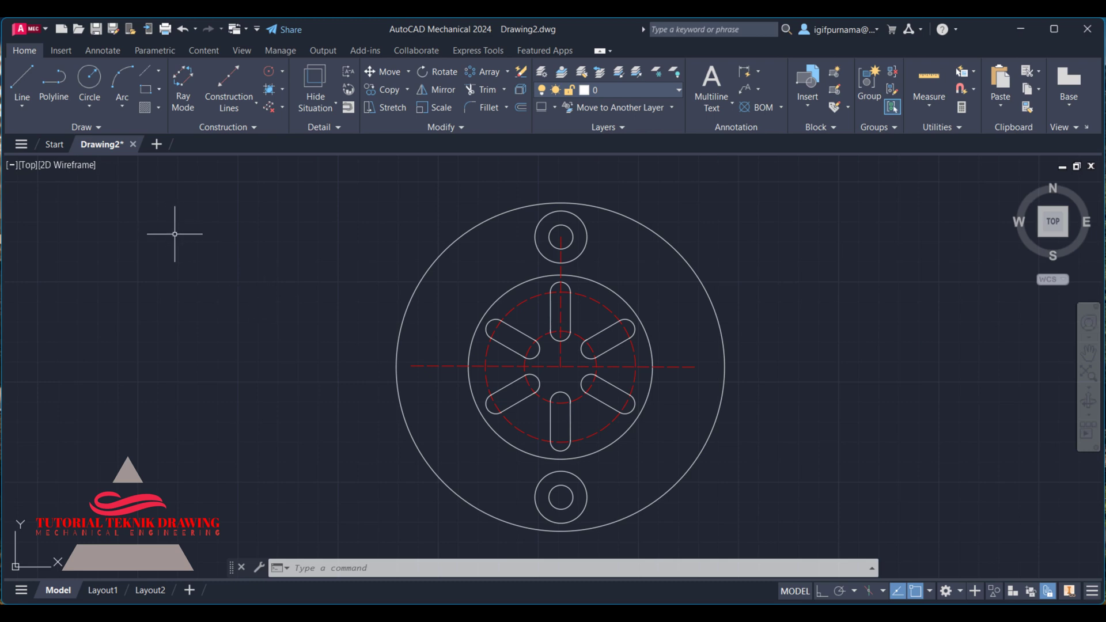
Draw an R82 start-end-radius arc from the top lug's top to the bottom lug's bottom.
{"action": "left_click", "coordinate": [121, 112]}
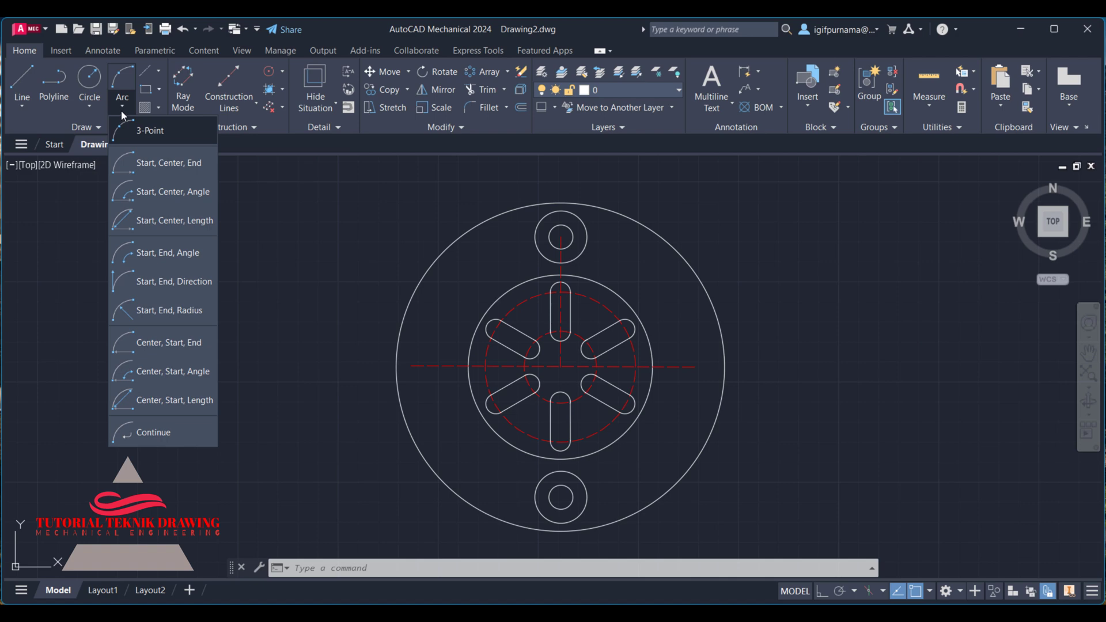
{"action": "left_click", "coordinate": [181, 314]}
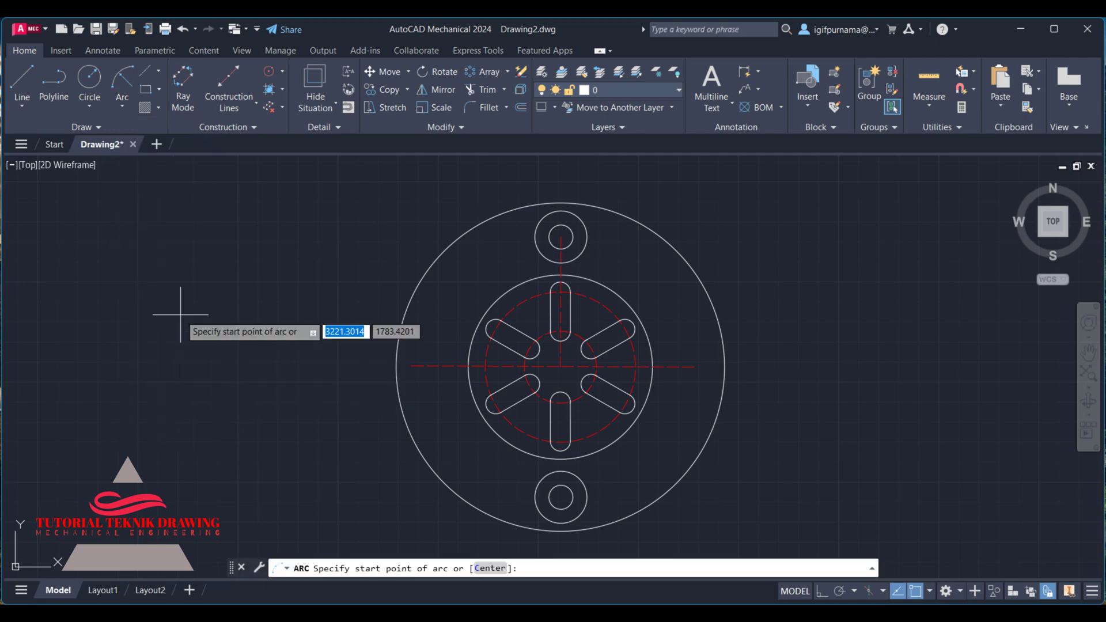
{"action": "left_click", "coordinate": [561, 214]}
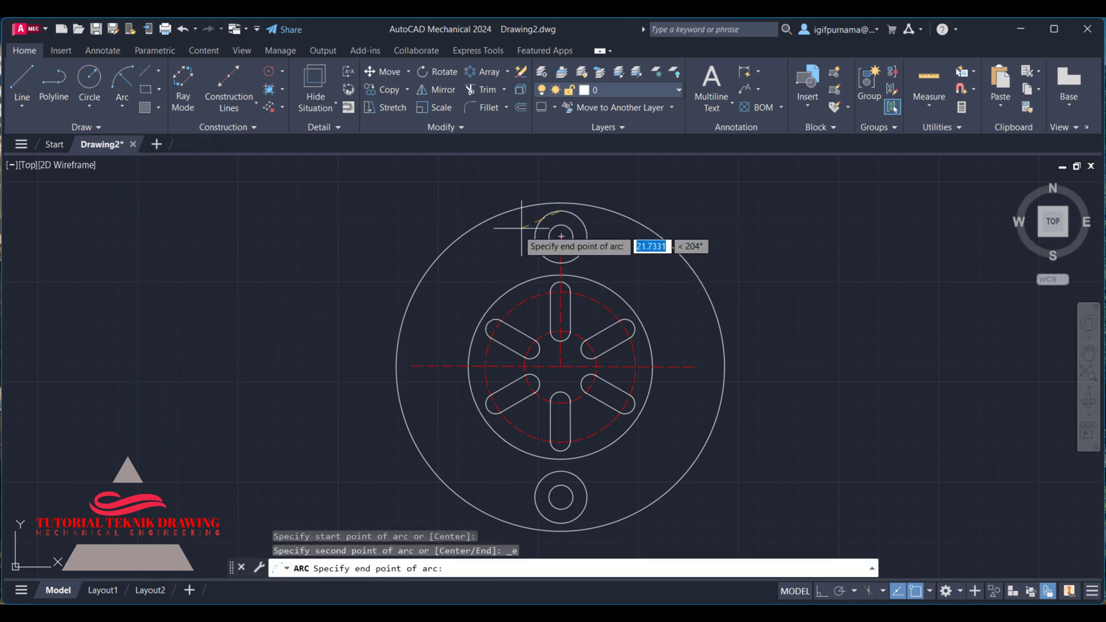
{"action": "left_click", "coordinate": [559, 515]}
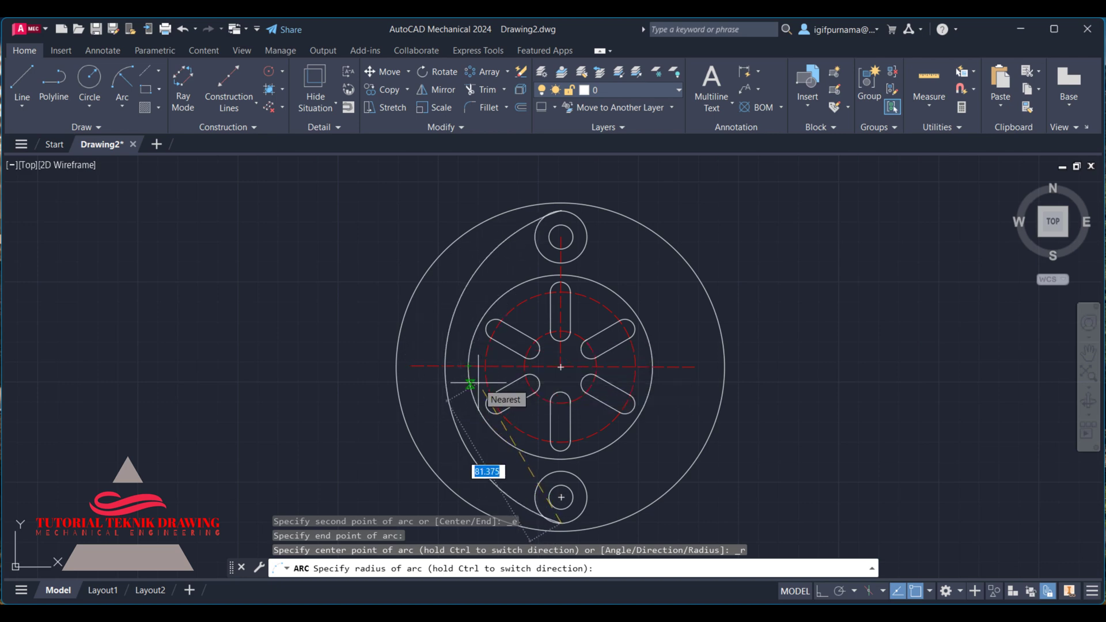
{"action": "type", "text": "82"}
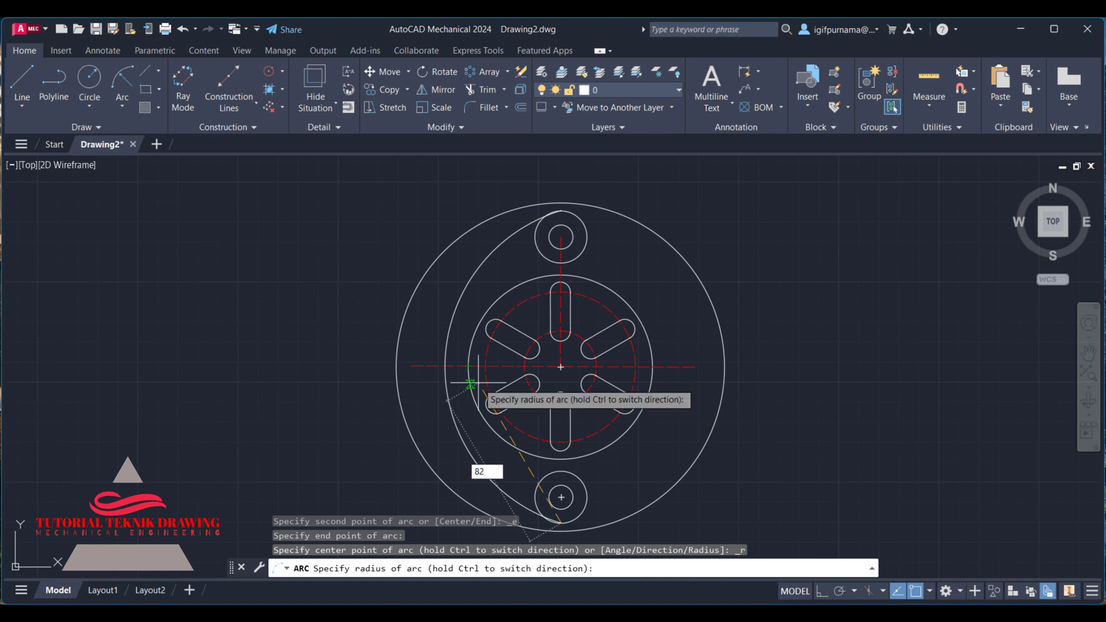
{"action": "key", "text": "Return"}
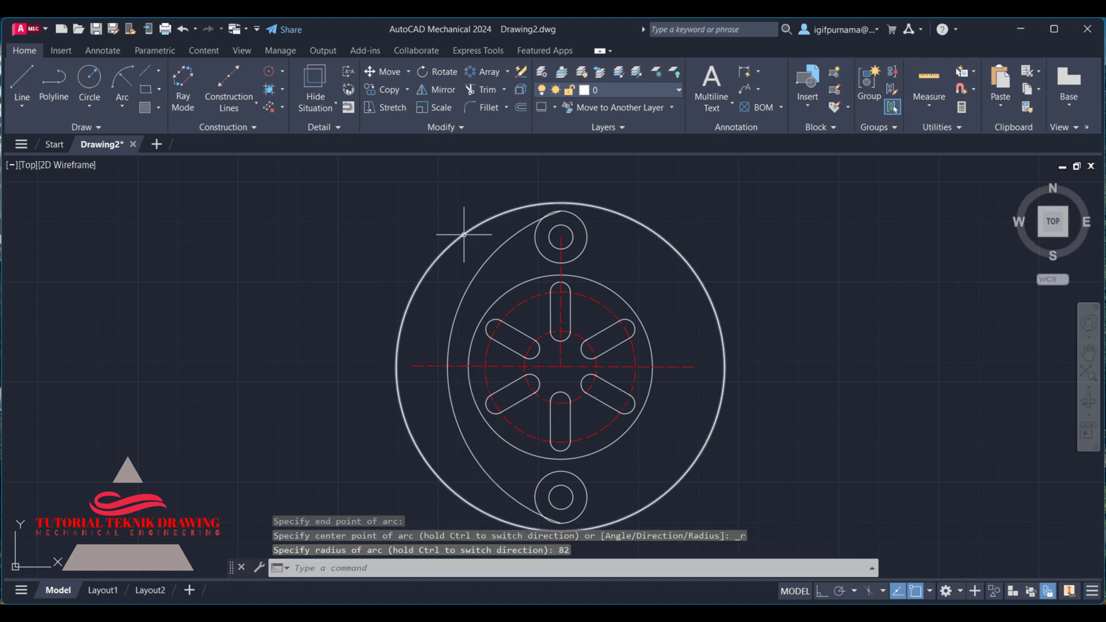
{"action": "left_click", "coordinate": [456, 248]}
Erase the full radius-82 circle, leaving only the R82 arc between the lugs.
{"action": "left_click", "coordinate": [441, 228]}
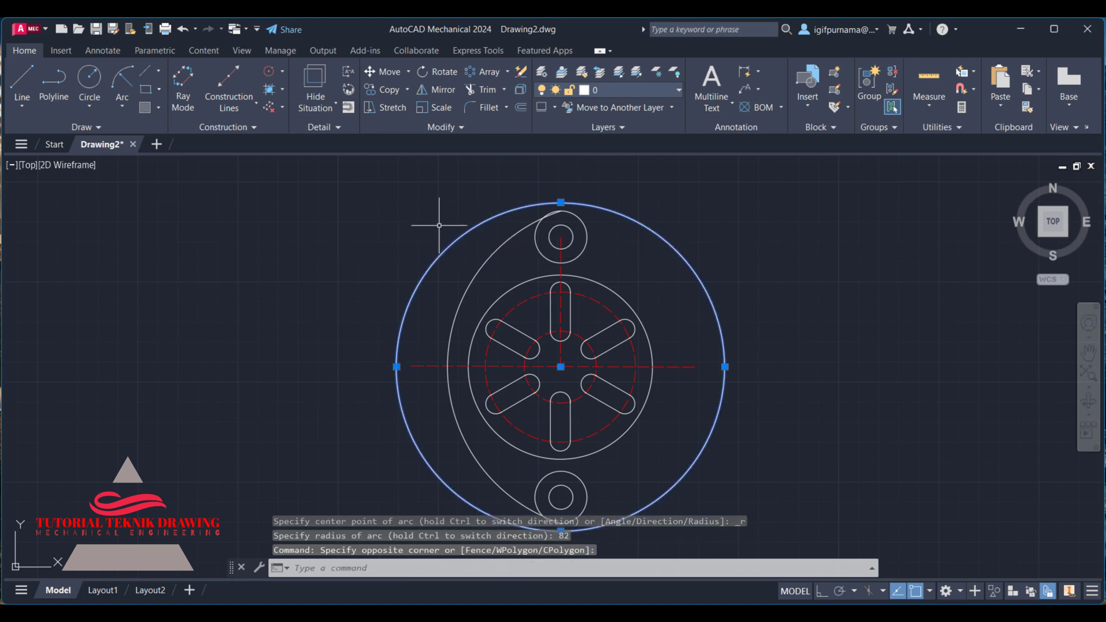
{"action": "right_click", "coordinate": [367, 209]}
{"action": "left_click", "coordinate": [412, 312]}
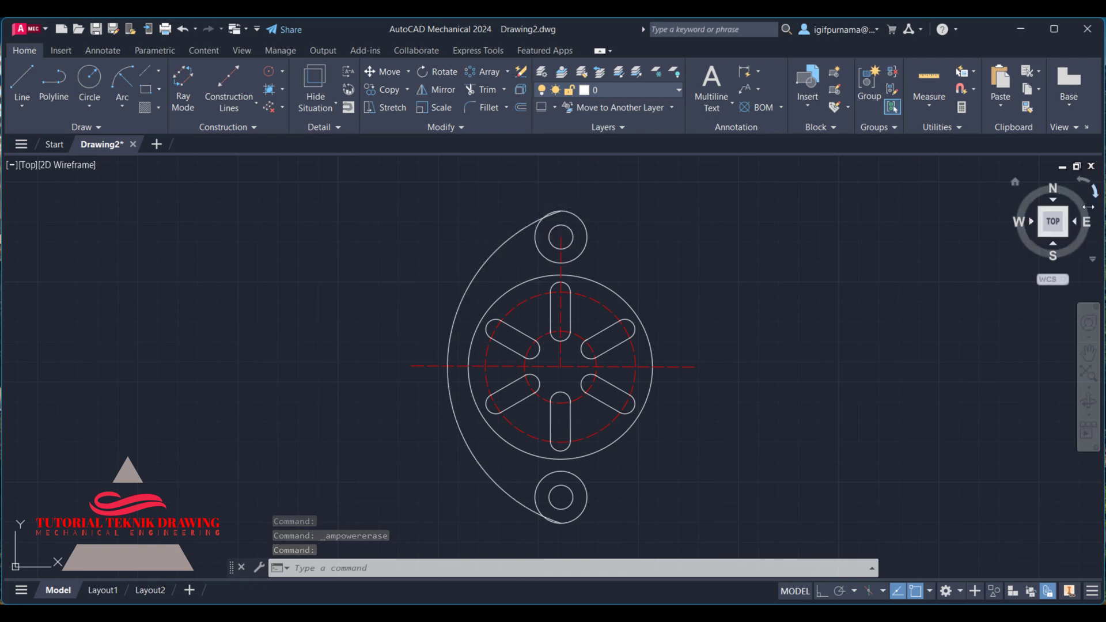
{"action": "left_click", "coordinate": [484, 92]}
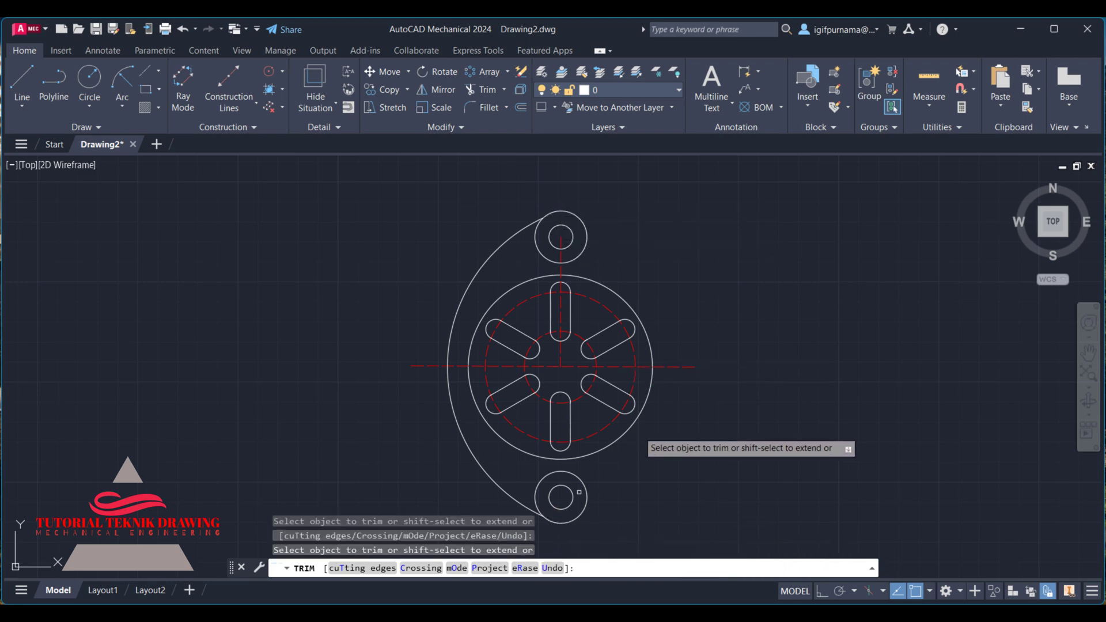
{"action": "right_click", "coordinate": [678, 296]}
{"action": "left_click", "coordinate": [694, 303]}
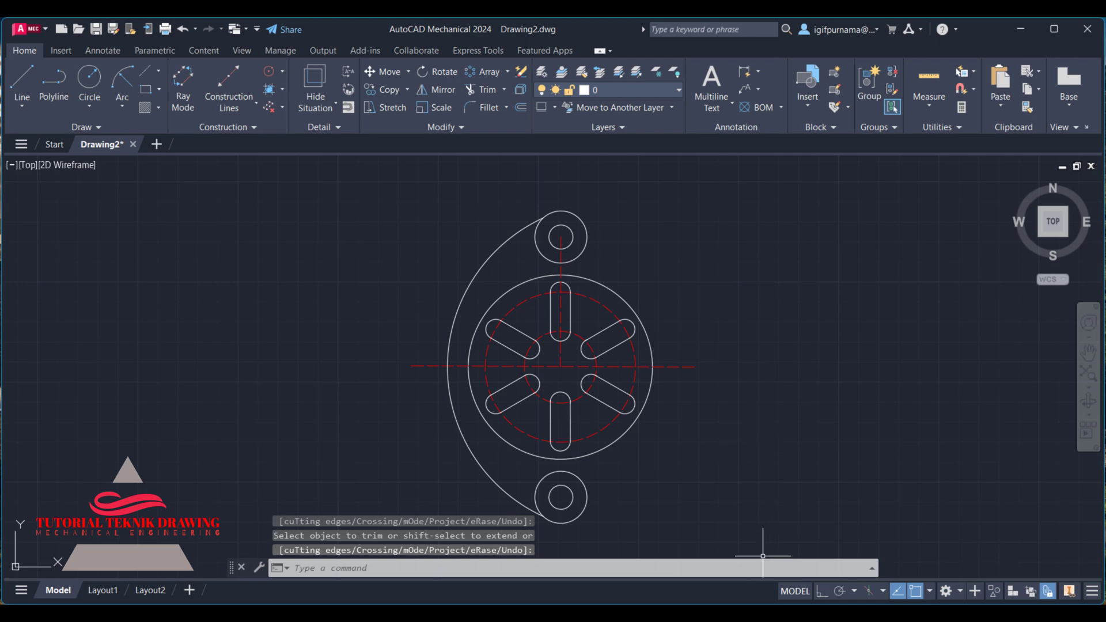
{"action": "key", "text": "alt+Tab"}
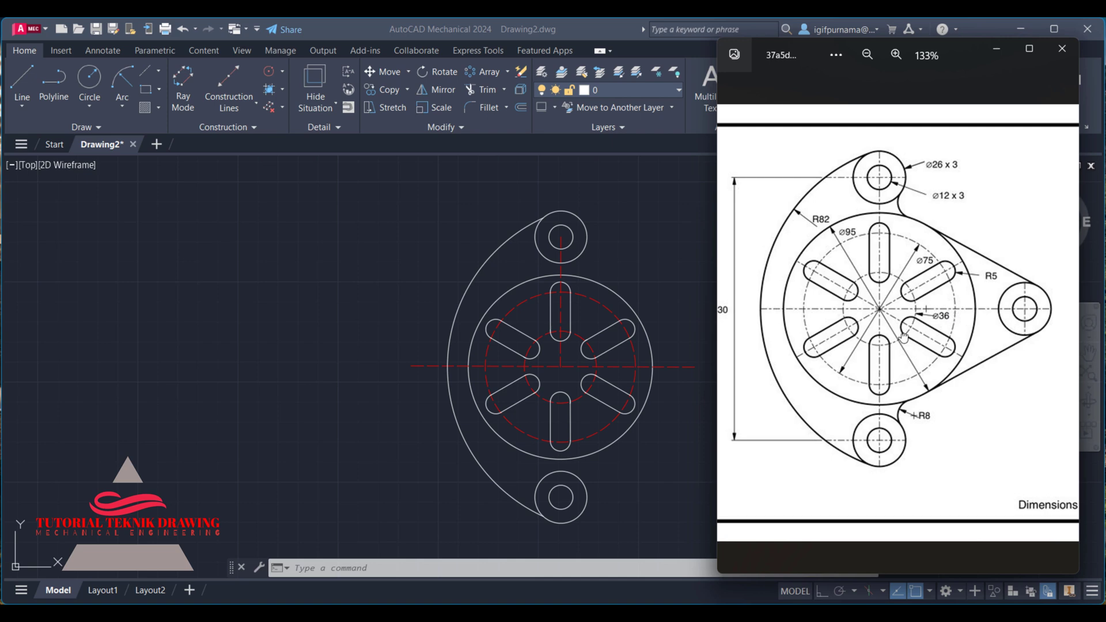
Pan the flange reference image to inspect the right lug and the 130 dimension, then return to AutoCAD.
{"action": "left_click_drag", "start_coordinate": [904, 337], "coordinate": [867, 321]}
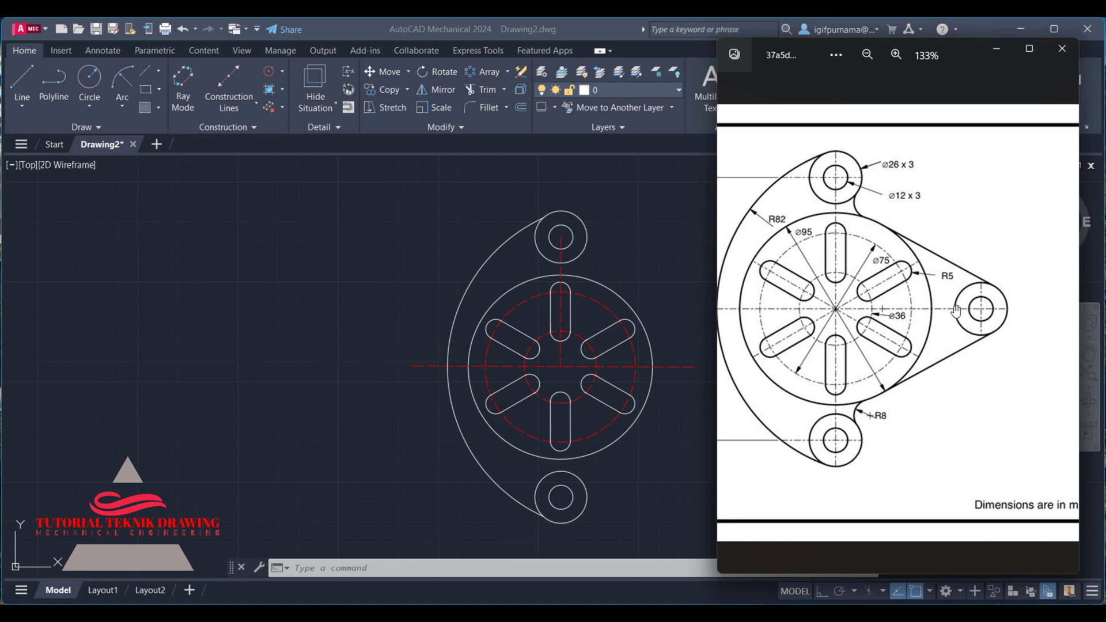
{"action": "left_click_drag", "start_coordinate": [822, 269], "coordinate": [922, 265]}
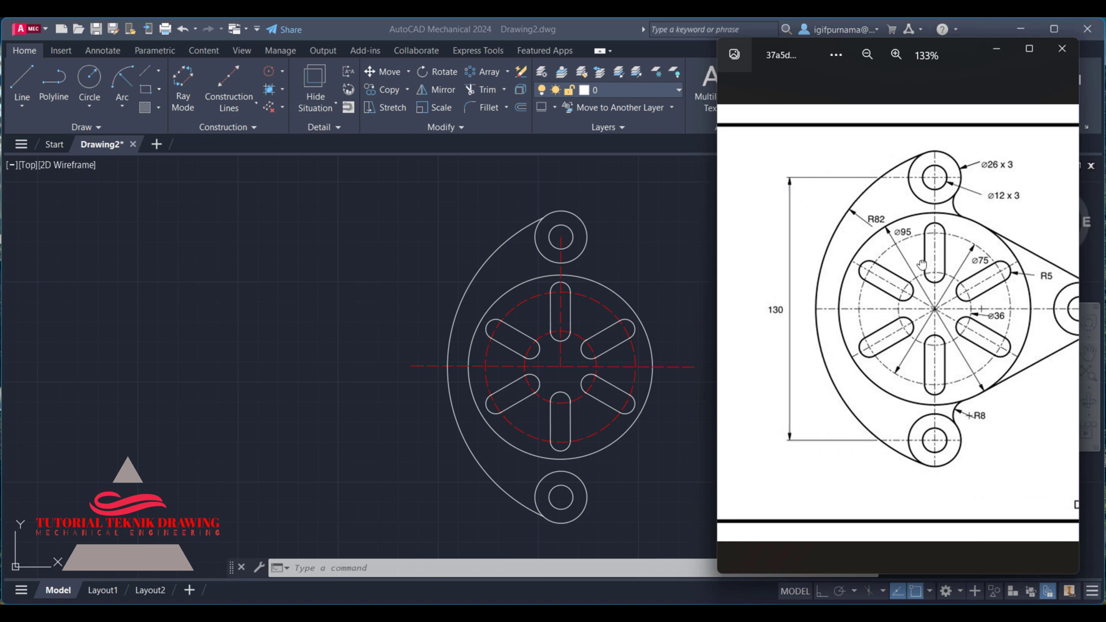
{"action": "left_click_drag", "start_coordinate": [833, 312], "coordinate": [818, 313]}
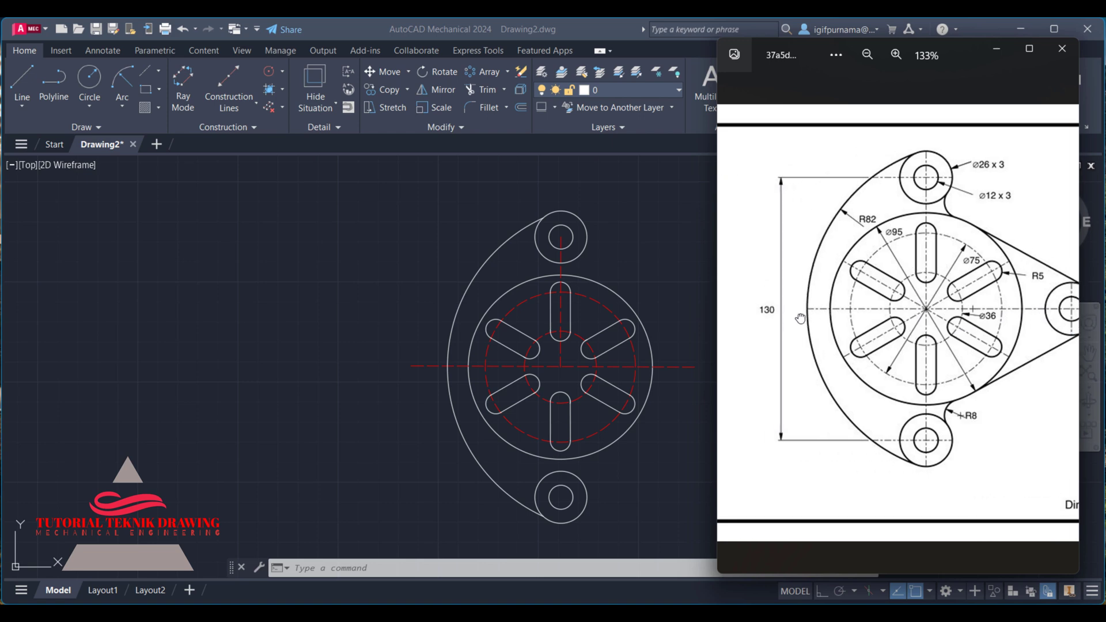
{"action": "left_click", "coordinate": [611, 250]}
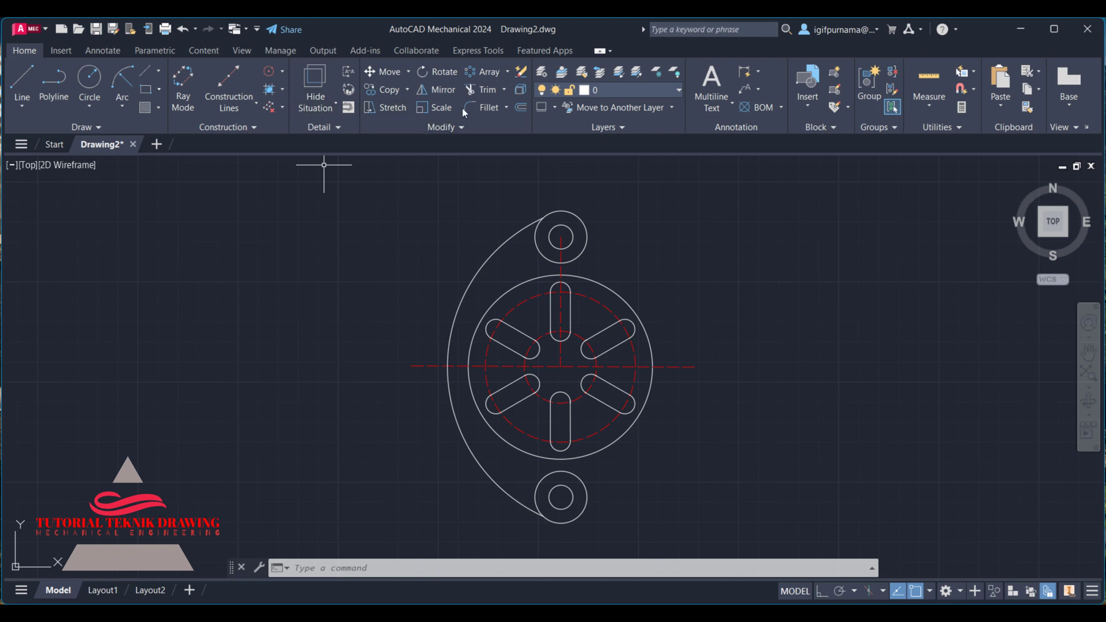
Trim the centerline piece near the flange centre.
{"action": "left_click", "coordinate": [485, 89]}
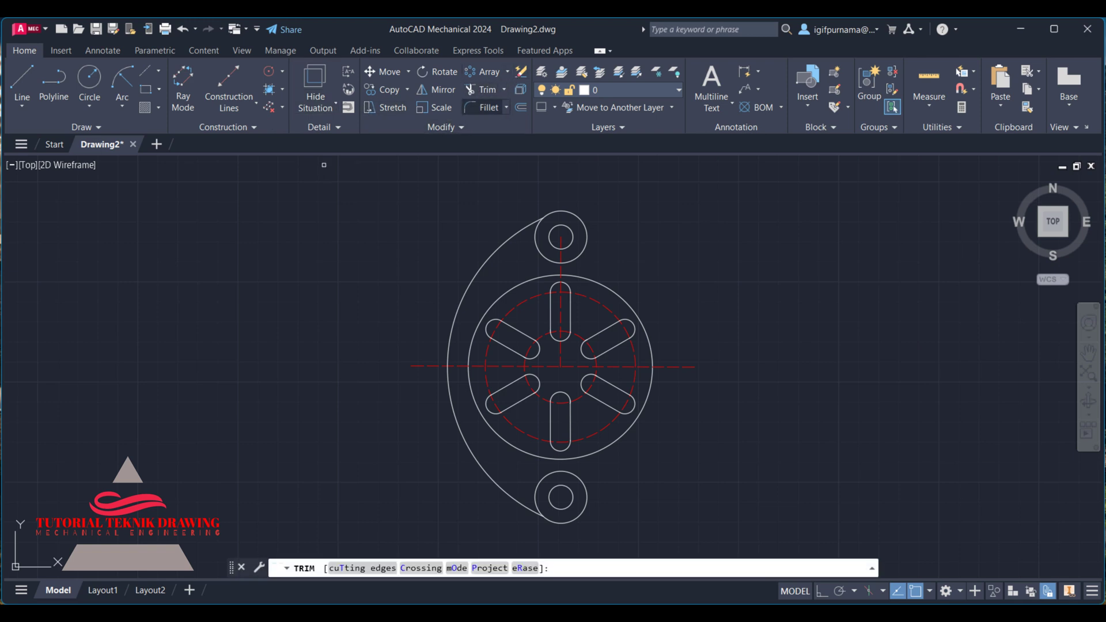
{"action": "left_click", "coordinate": [572, 371]}
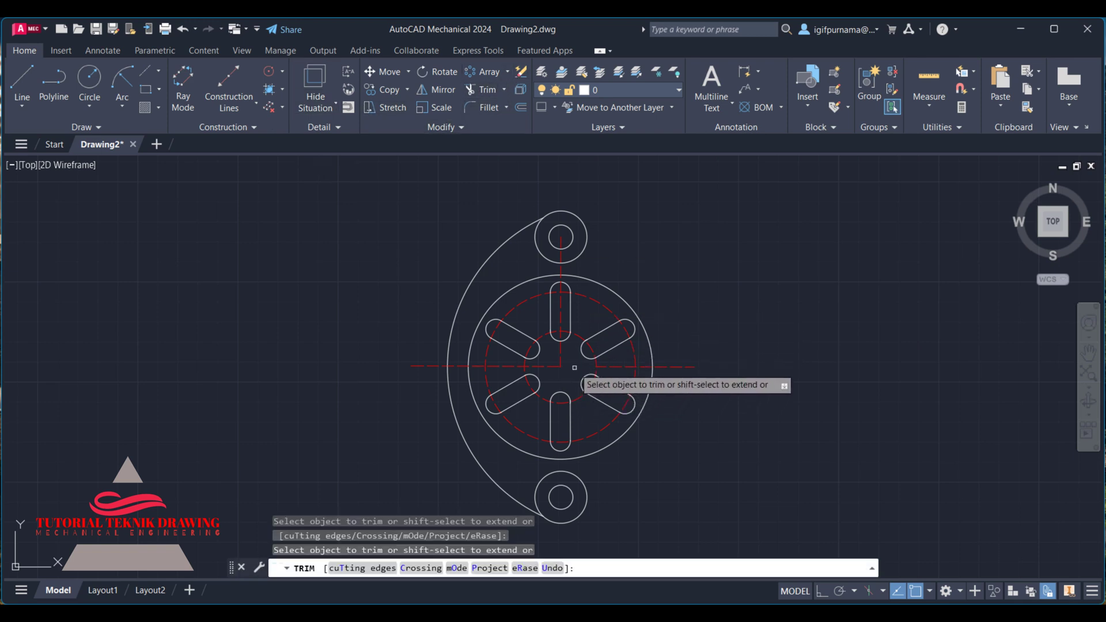
{"action": "right_click", "coordinate": [752, 316]}
{"action": "left_click", "coordinate": [751, 316]}
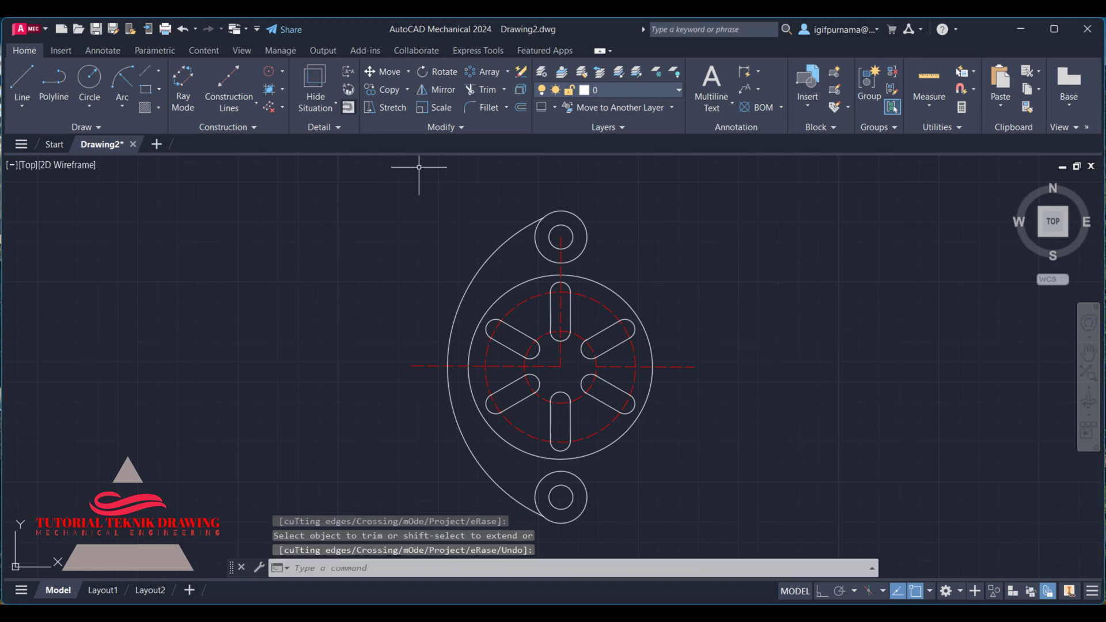
Erase the right half of the red horizontal centerline with a crossing selection.
{"action": "type", "text": "e"}
{"action": "key", "text": "Return"}
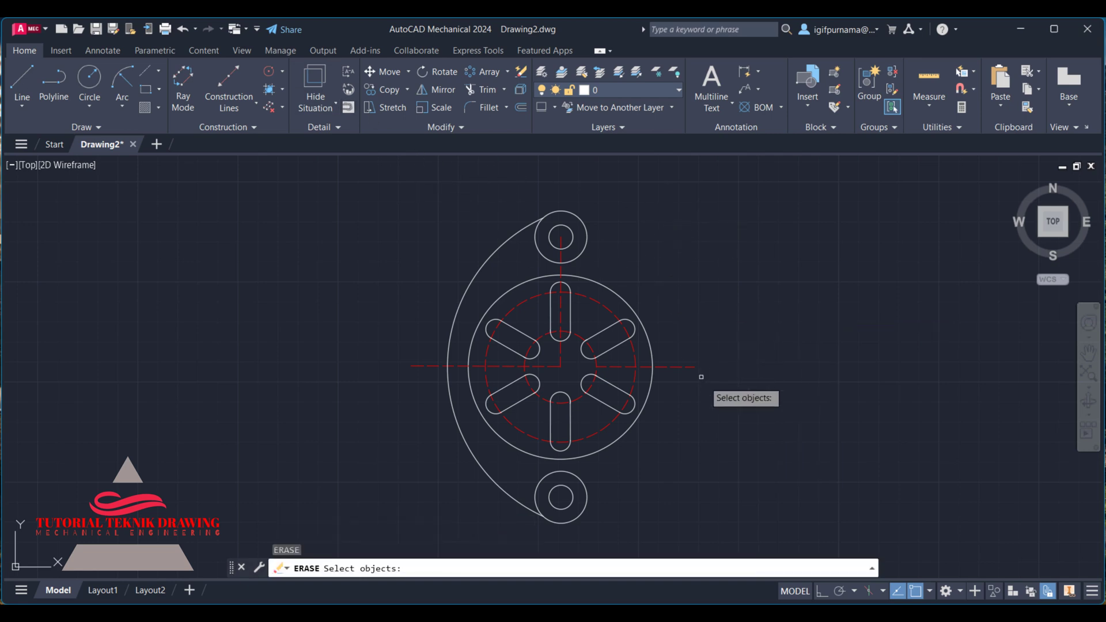
{"action": "left_click", "coordinate": [715, 378]}
{"action": "left_click", "coordinate": [684, 299]}
{"action": "key", "text": "Return"}
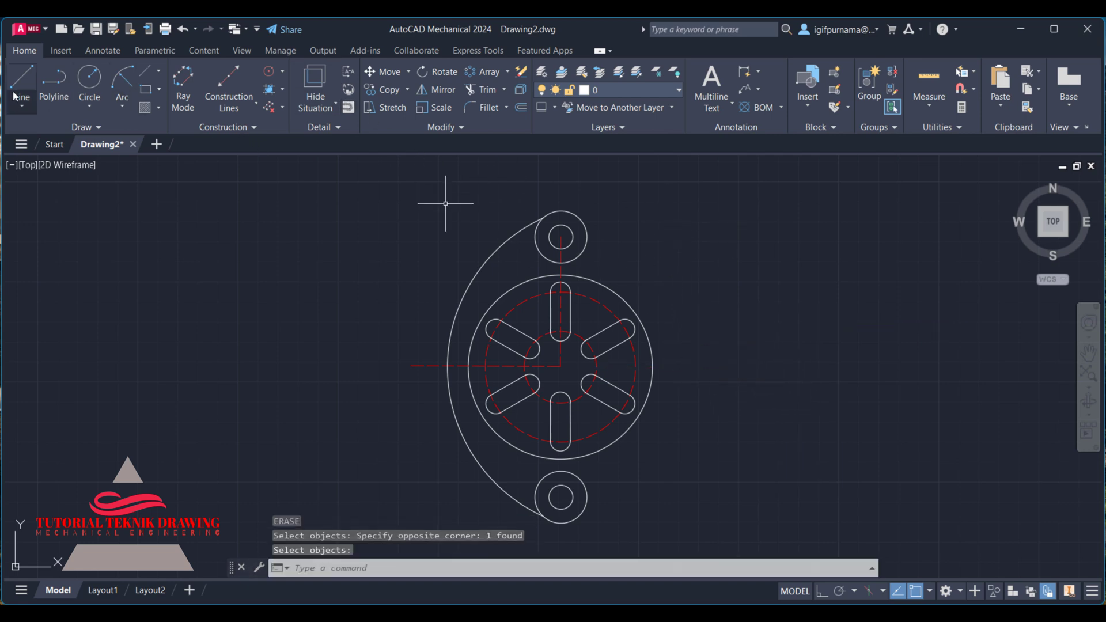
{"action": "left_click", "coordinate": [22, 81]}
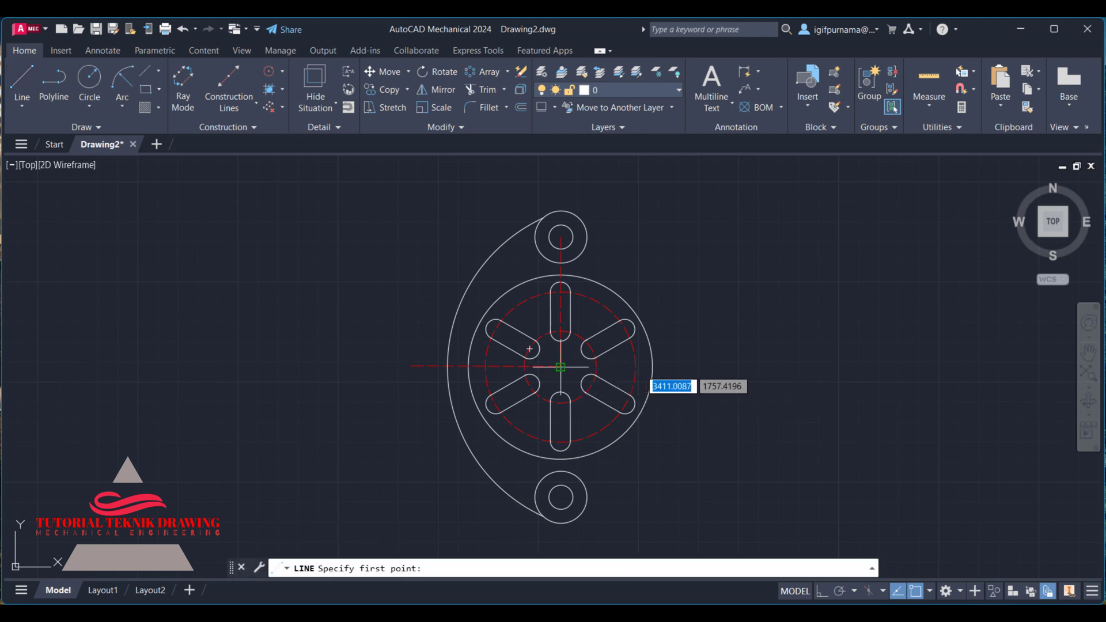
Draw a 65-unit horizontal line running right from the flange centre.
{"action": "left_click", "coordinate": [561, 367]}
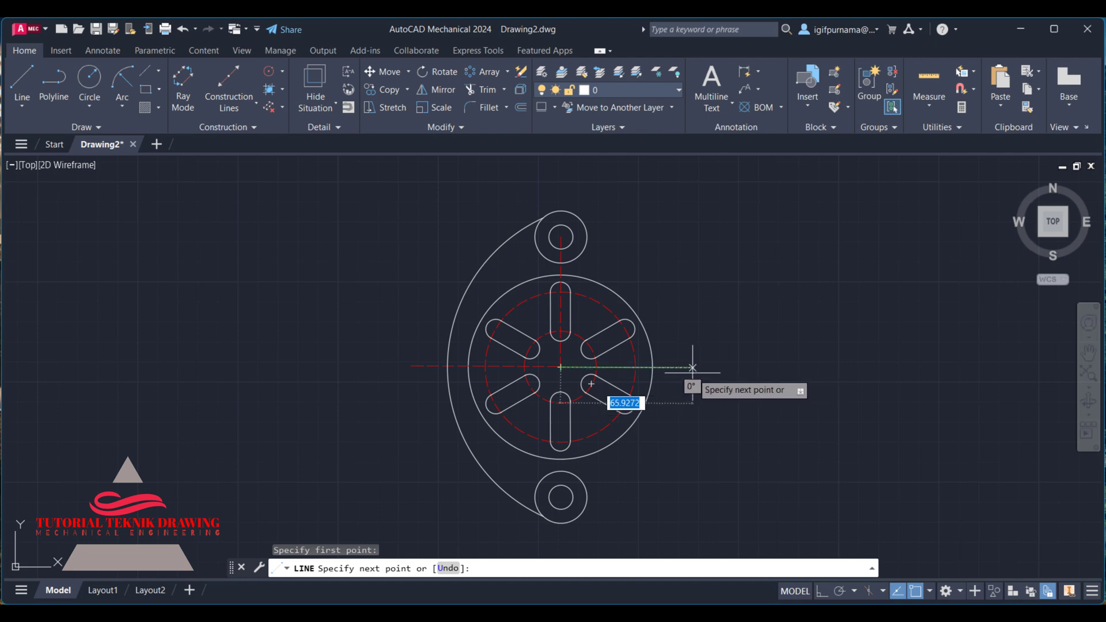
{"action": "type", "text": "6"}
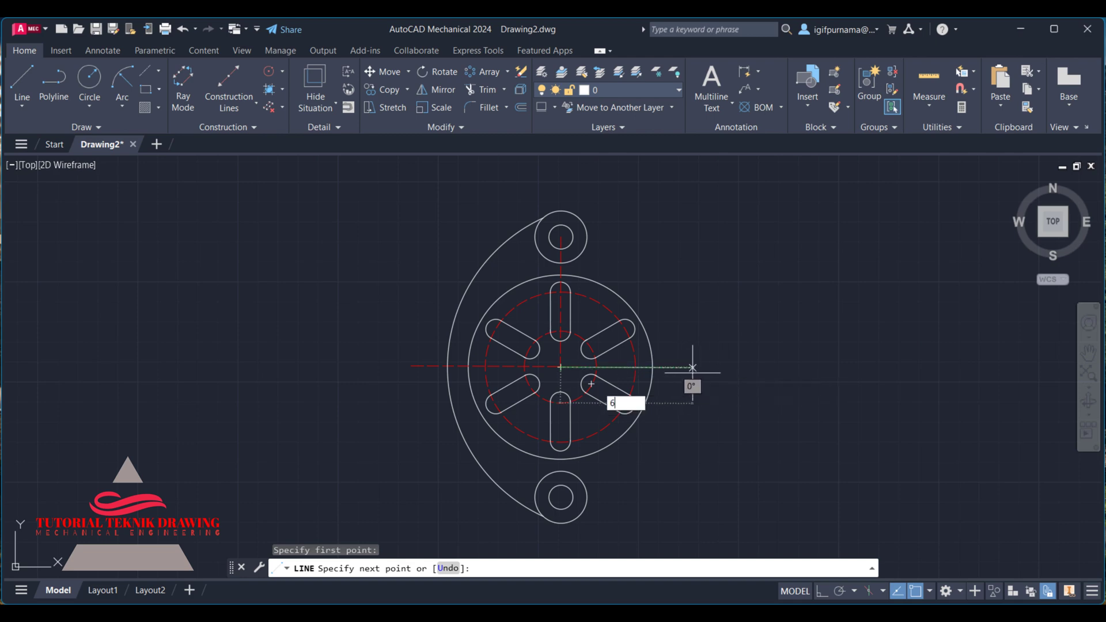
{"action": "type", "text": "5"}
{"action": "key", "text": "Return"}
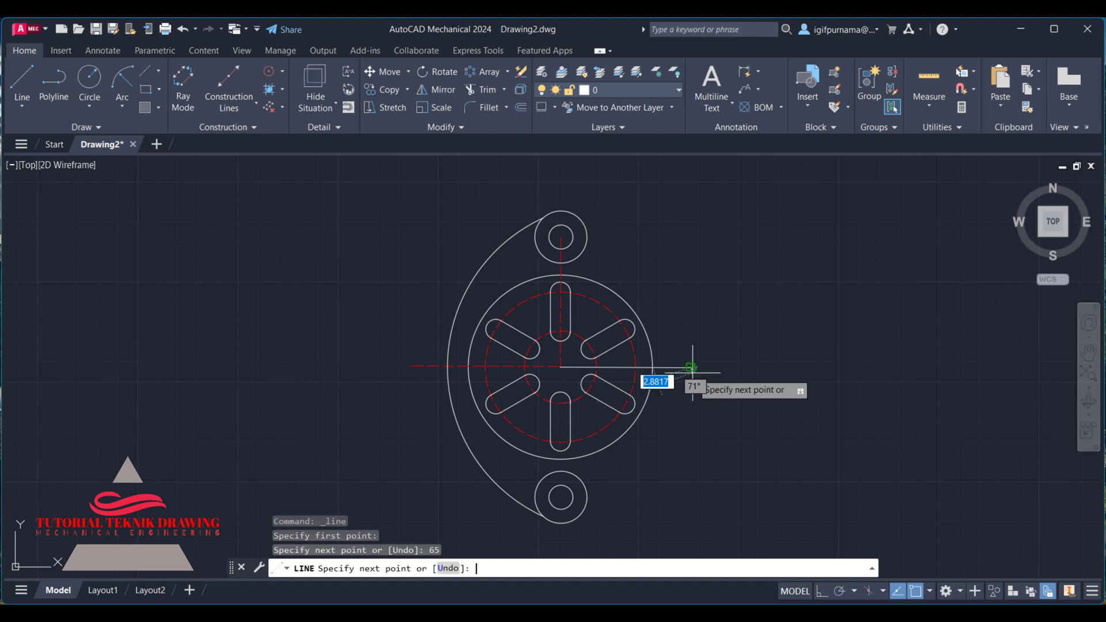
{"action": "key", "text": "Return"}
Pan the reference image to check the right lug, then return to the drawing.
{"action": "key", "text": "alt+Tab"}
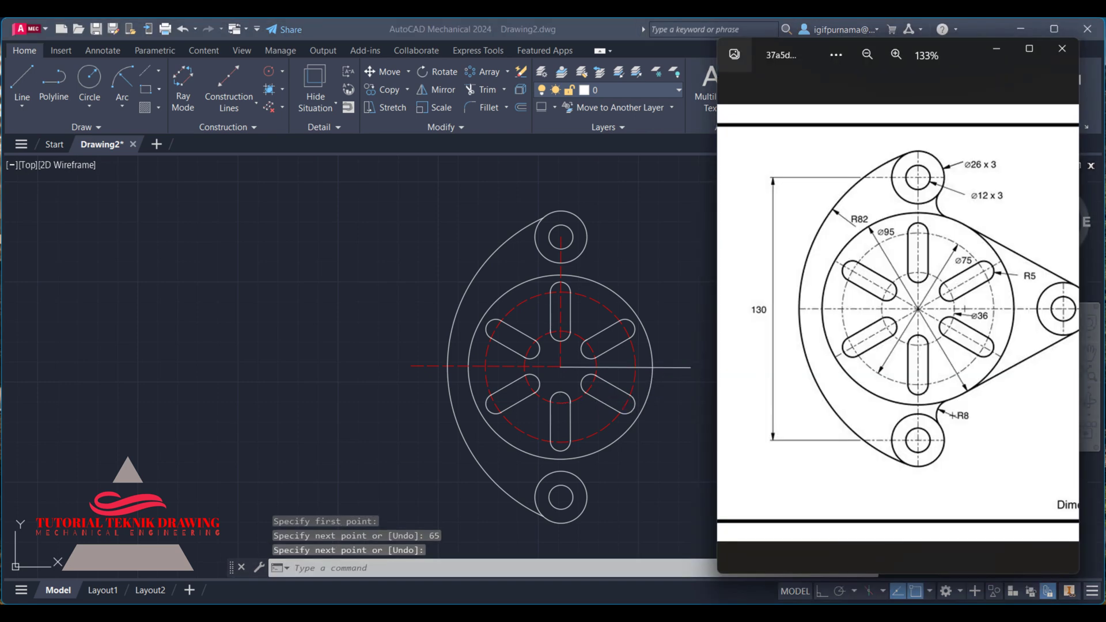
{"action": "left_click_drag", "start_coordinate": [870, 410], "coordinate": [805, 406]}
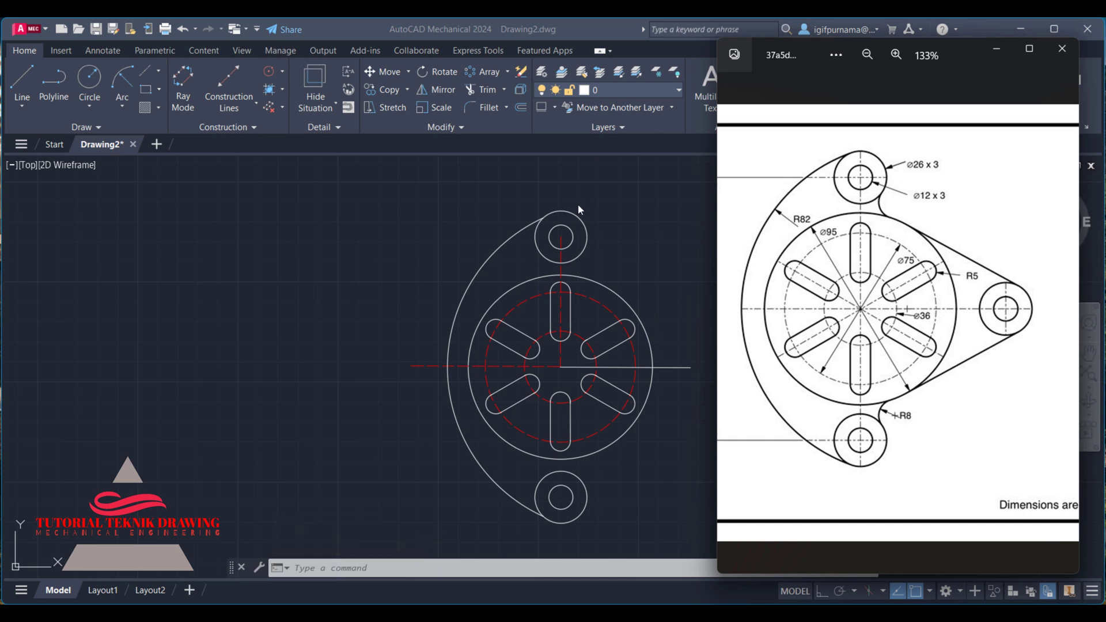
{"action": "key", "text": "alt+Tab"}
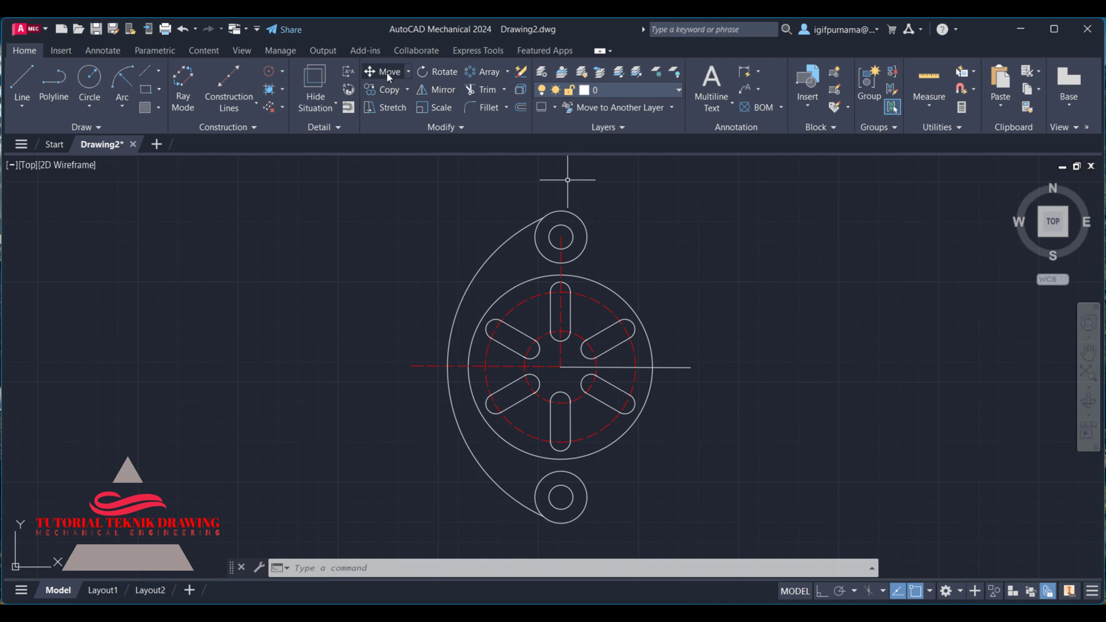
Copy the top lug's Ø26 and Ø12 circles to the right end of the 65-unit line.
{"action": "left_click", "coordinate": [390, 94]}
{"action": "left_click", "coordinate": [603, 197]}
{"action": "left_click", "coordinate": [533, 265]}
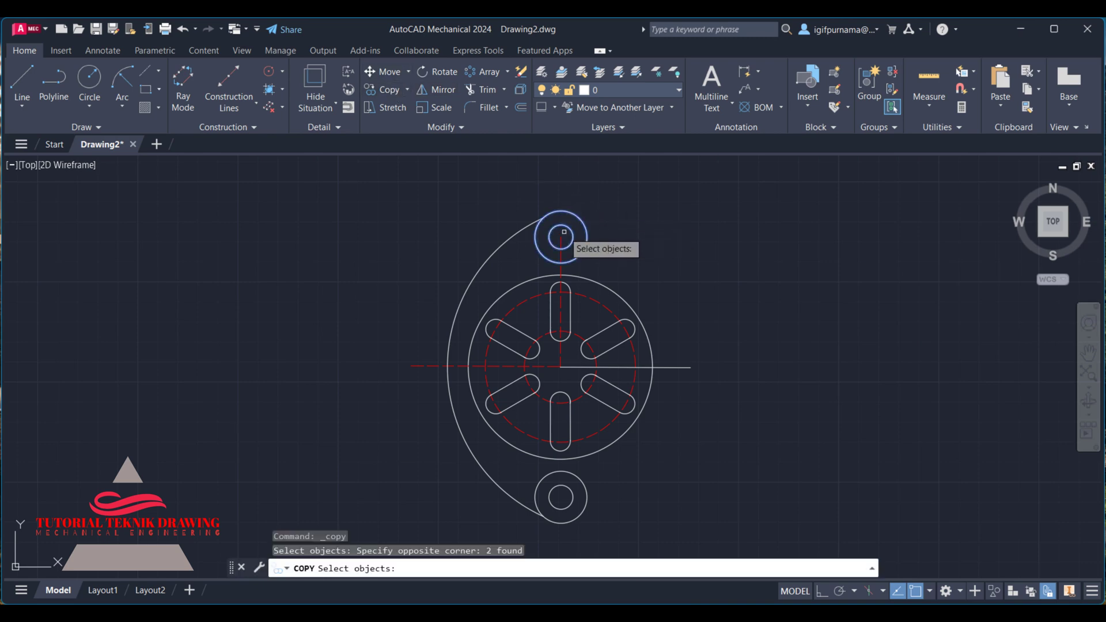
{"action": "key", "text": "Return"}
{"action": "left_click", "coordinate": [561, 236]}
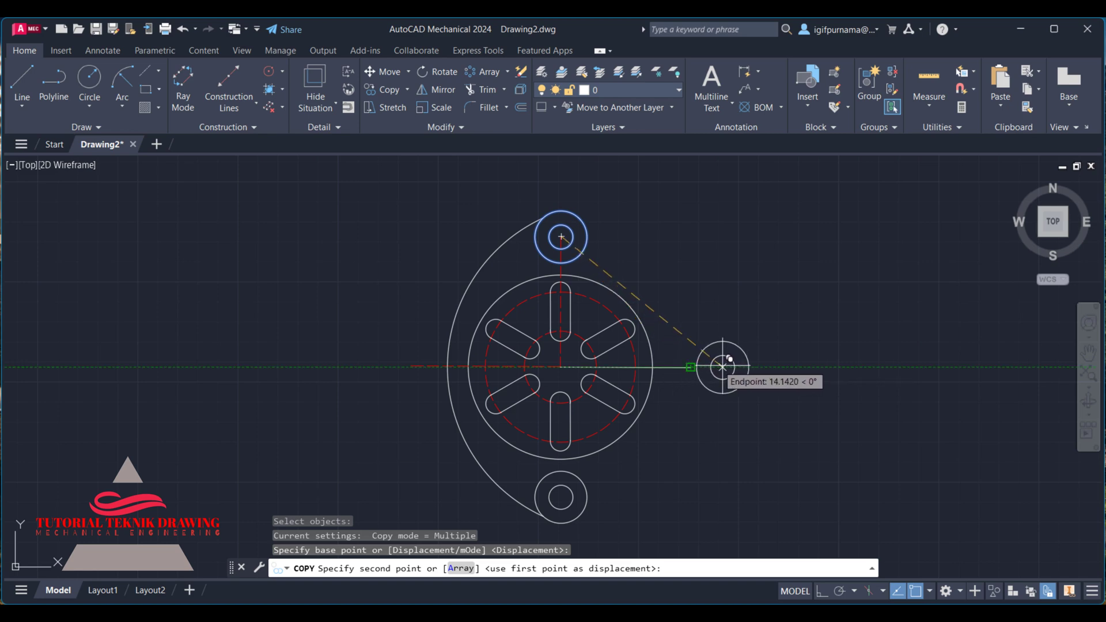
{"action": "left_click", "coordinate": [716, 367]}
{"action": "right_click", "coordinate": [716, 305]}
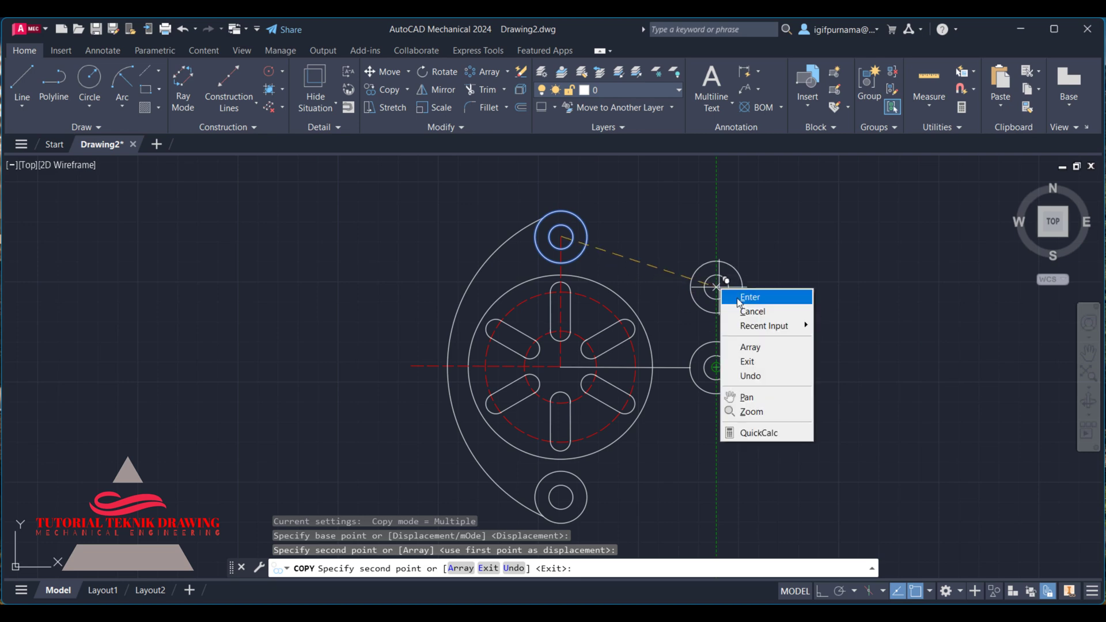
{"action": "left_click", "coordinate": [741, 296]}
{"action": "left_click", "coordinate": [23, 81]}
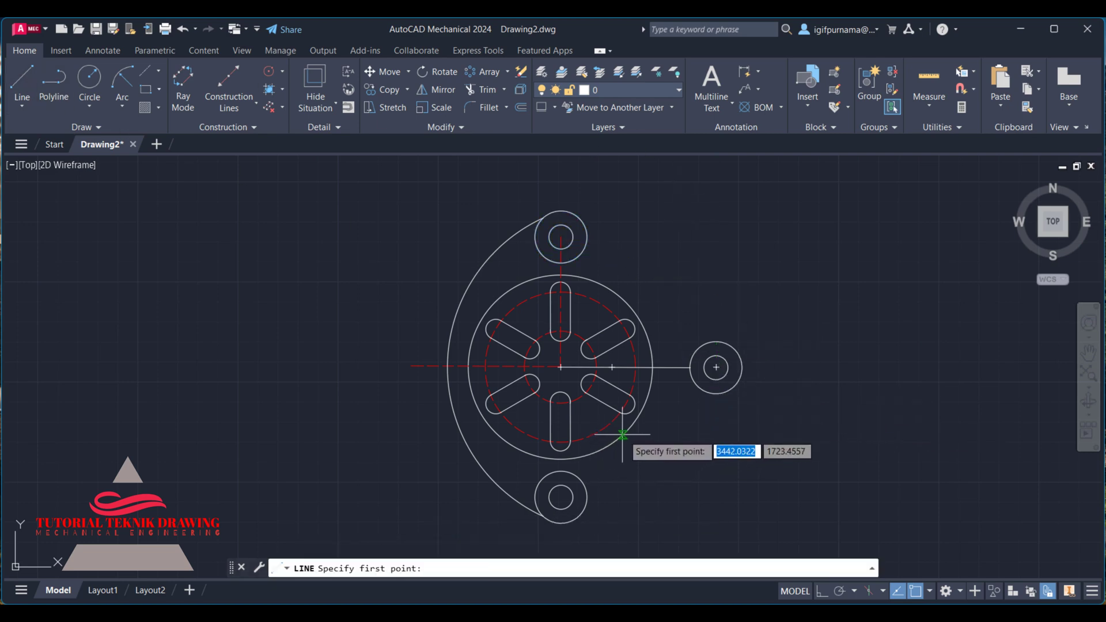
Draw a lower tangent line from the flange's outer circle to the right lug circle.
{"action": "key", "text": "alt+Tab"}
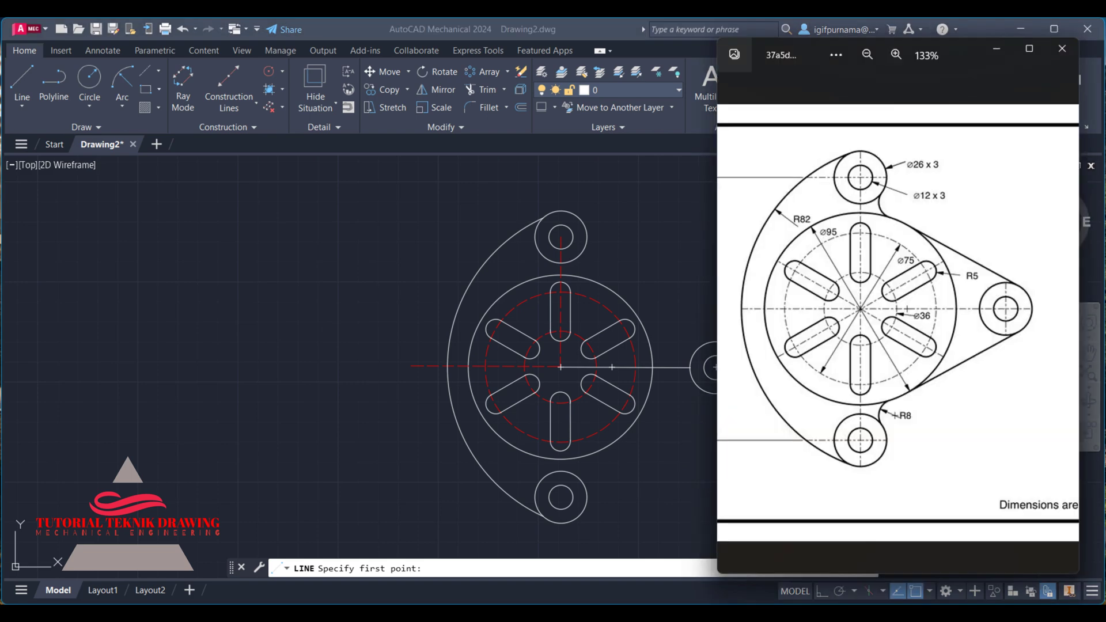
{"action": "key", "text": "alt+Tab"}
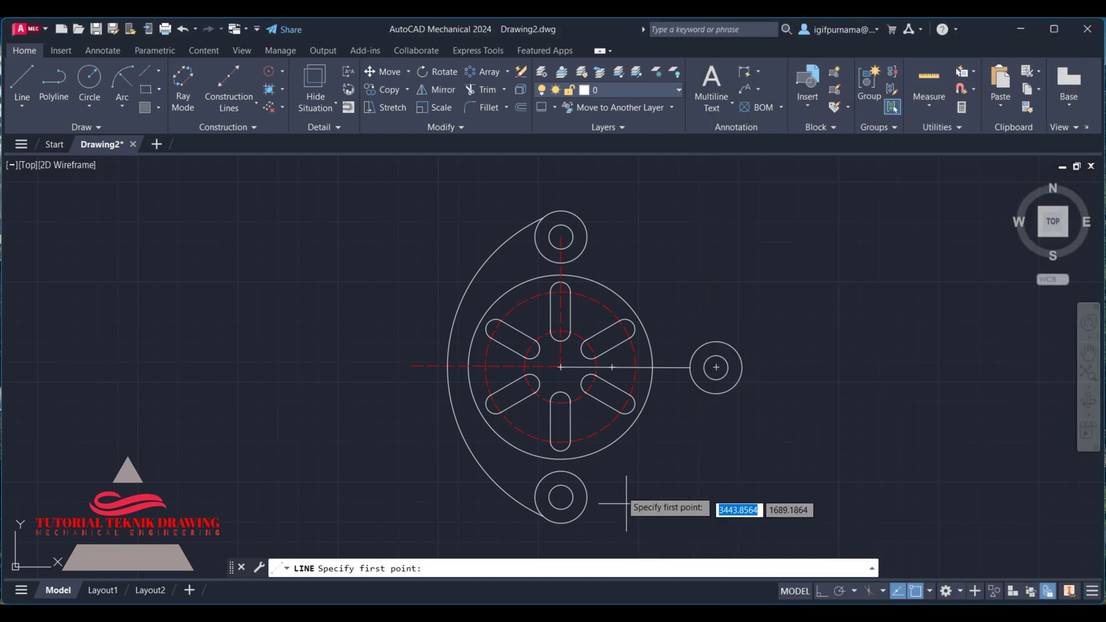
{"action": "left_click", "coordinate": [589, 454]}
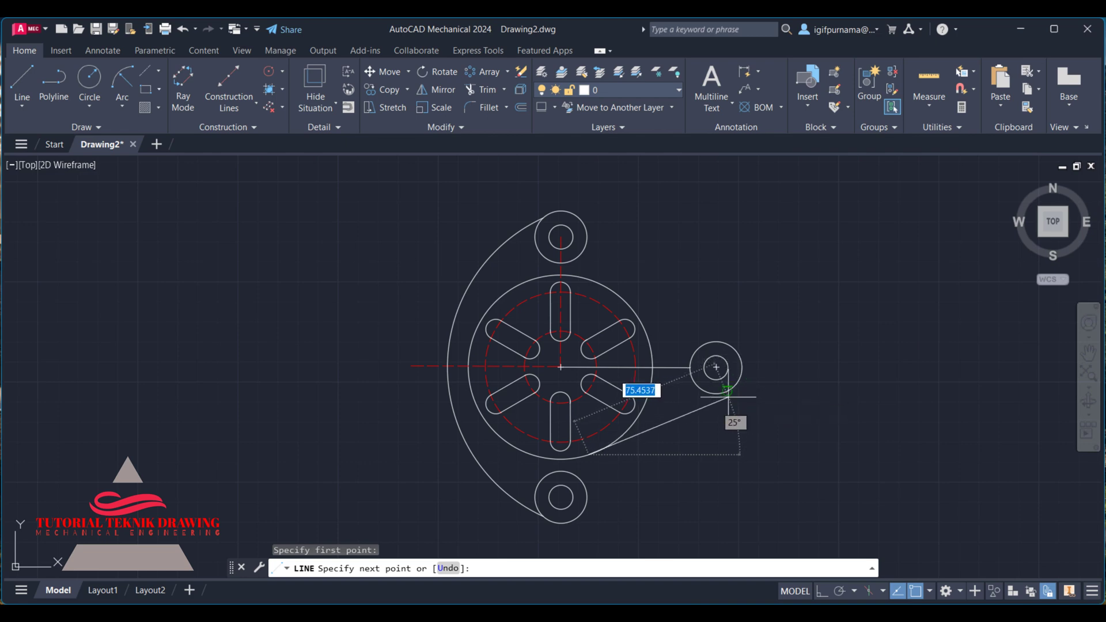
{"action": "left_click", "coordinate": [727, 391]}
{"action": "right_click", "coordinate": [729, 393]}
{"action": "left_click", "coordinate": [749, 402]}
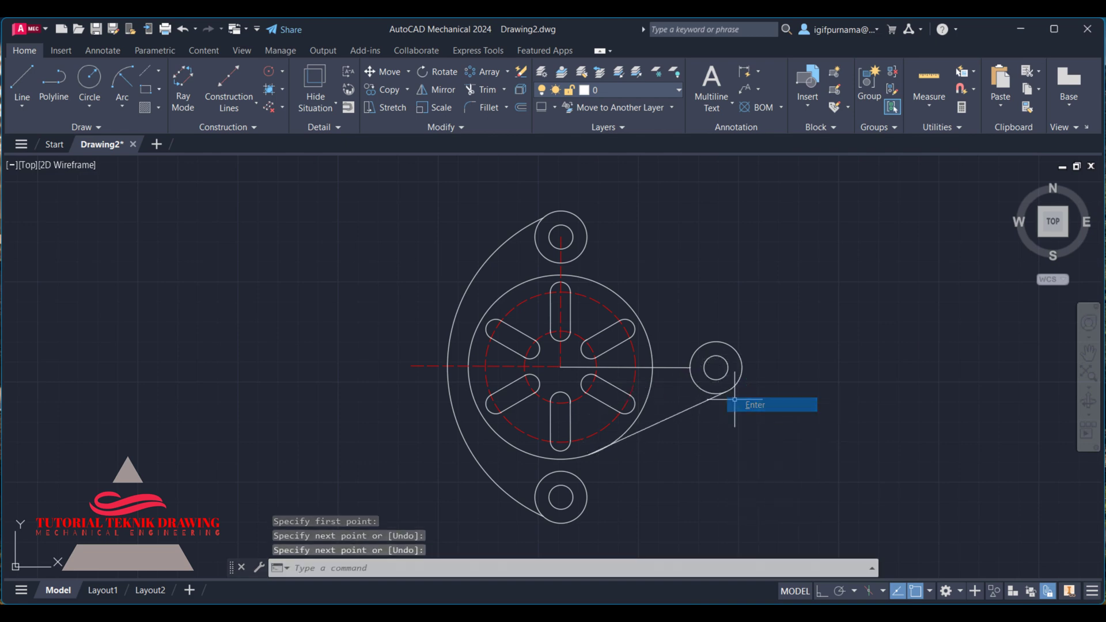
Trim the leftover segment beside the new tangent line.
{"action": "key", "text": "alt+Tab"}
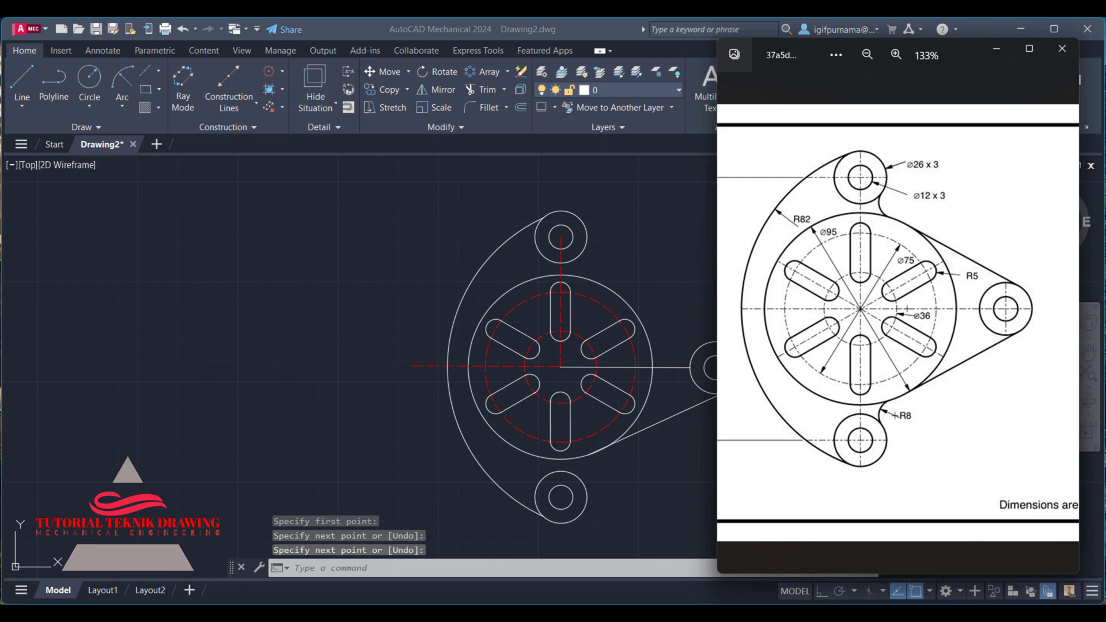
{"action": "key", "text": "alt+Tab"}
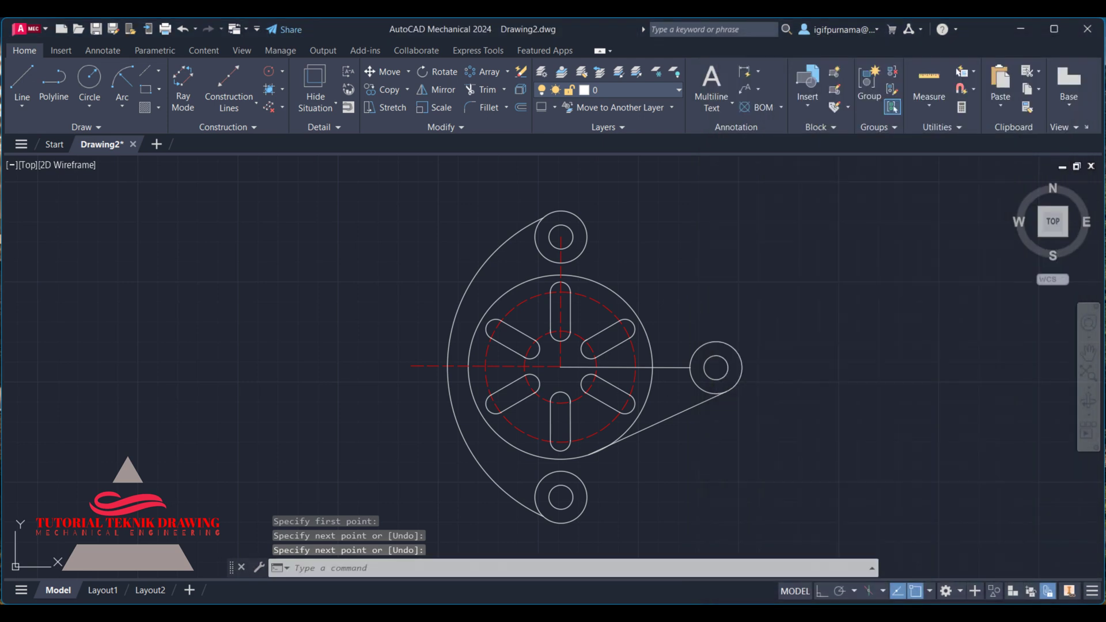
{"action": "left_click", "coordinate": [485, 90]}
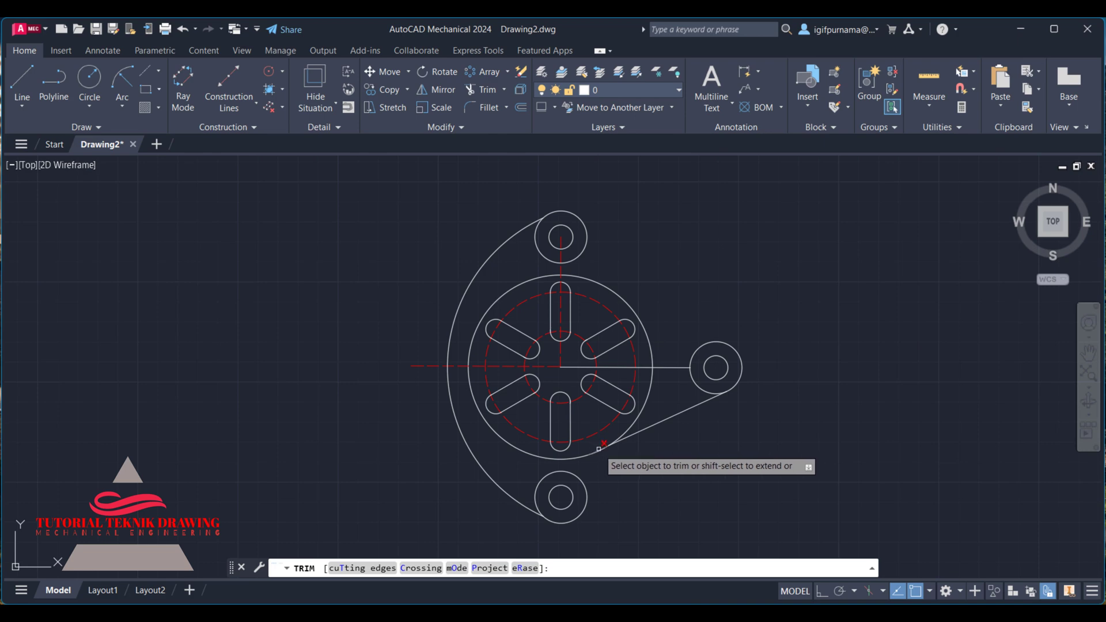
{"action": "left_click", "coordinate": [616, 448]}
{"action": "right_click", "coordinate": [740, 261]}
{"action": "left_click", "coordinate": [762, 268]}
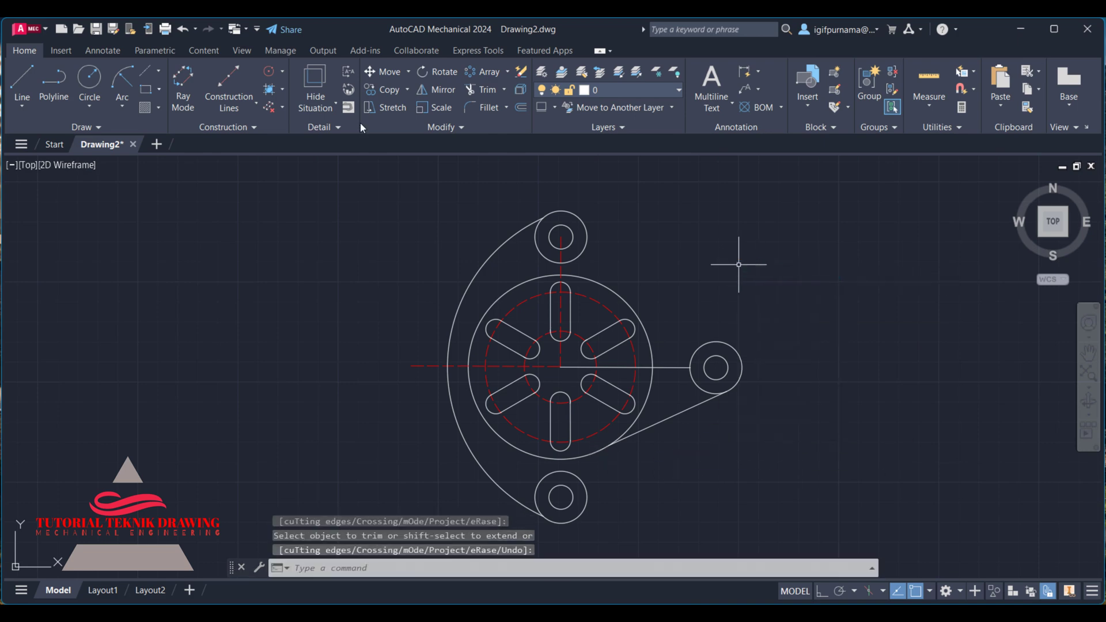
{"action": "left_click", "coordinate": [443, 91]}
Start mirroring the lower tangent line, then cancel the failed attempt.
{"action": "left_click", "coordinate": [685, 436]}
{"action": "left_click", "coordinate": [666, 403]}
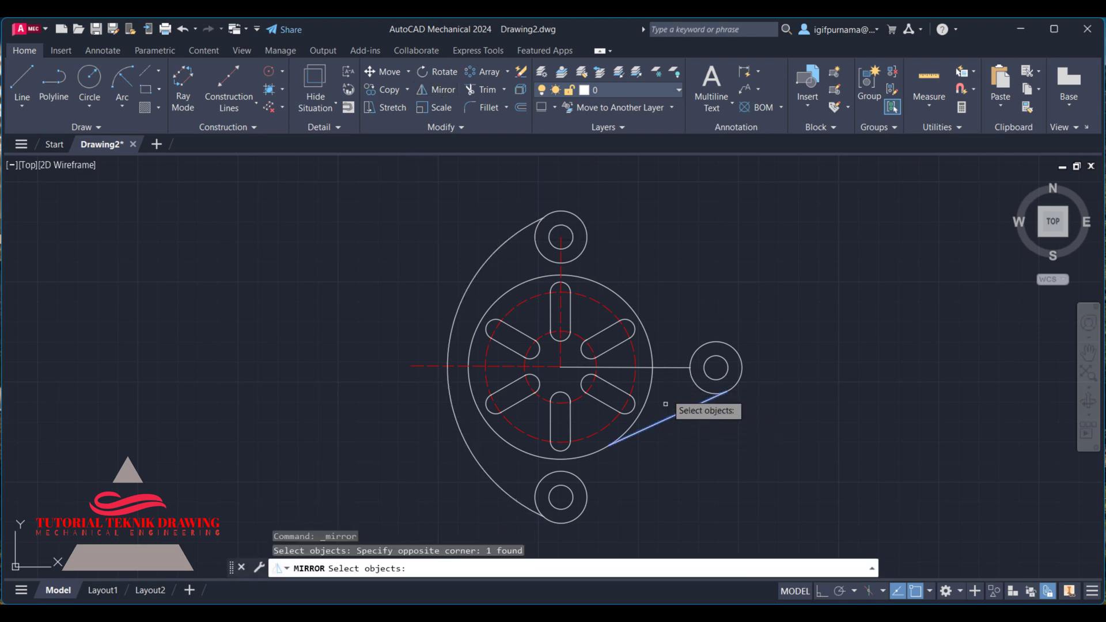
{"action": "key", "text": "Return"}
{"action": "left_click", "coordinate": [717, 367]}
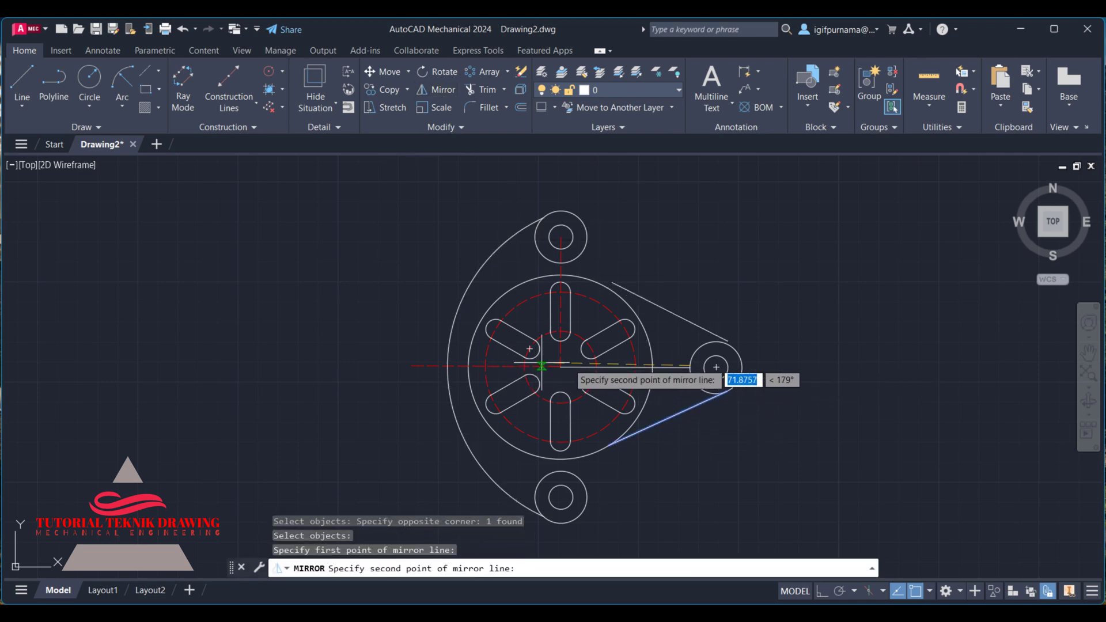
{"action": "key", "text": "Return"}
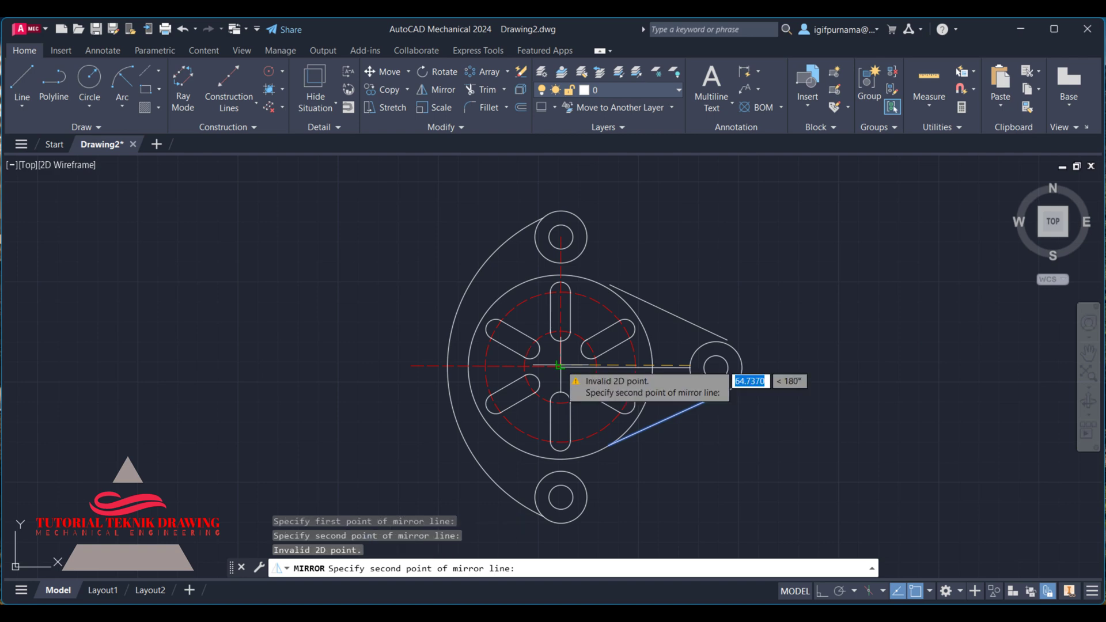
{"action": "key", "text": "Escape"}
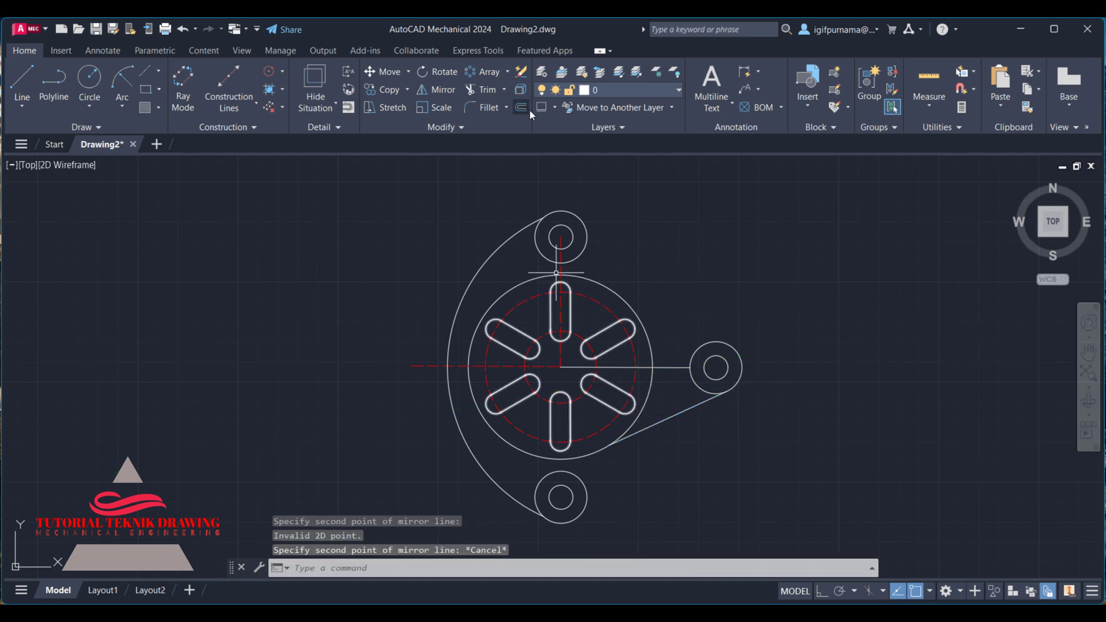
Mirror the lower tangent line about the right-lug-to-flange-centre axis, keeping the original.
{"action": "left_click", "coordinate": [441, 90]}
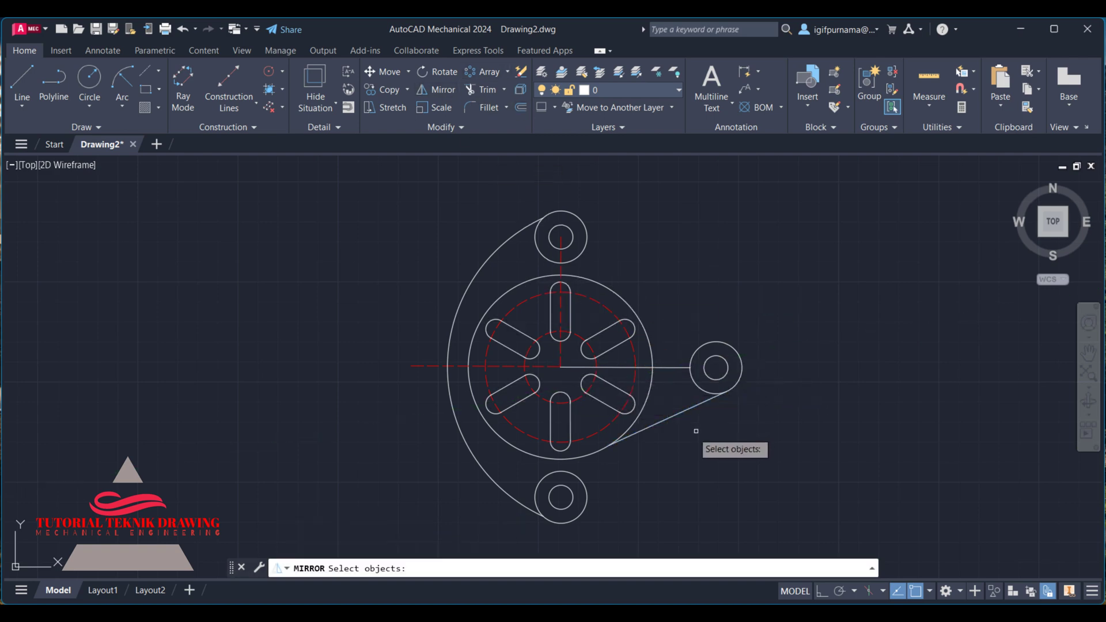
{"action": "left_click", "coordinate": [698, 443]}
{"action": "left_click", "coordinate": [663, 374]}
{"action": "key", "text": "Return"}
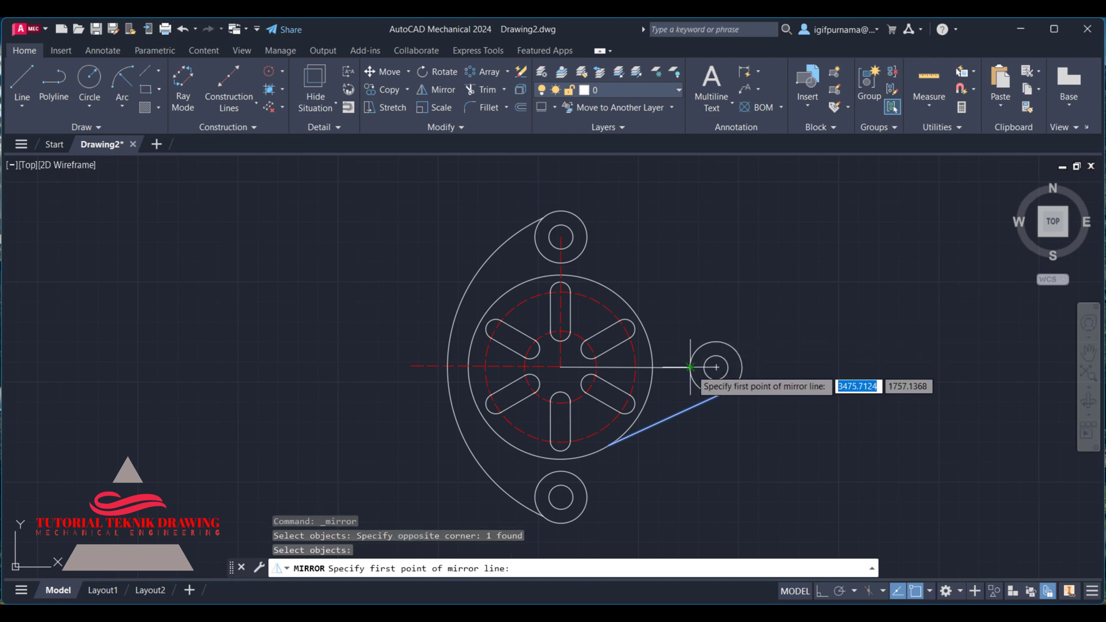
{"action": "left_click", "coordinate": [716, 367]}
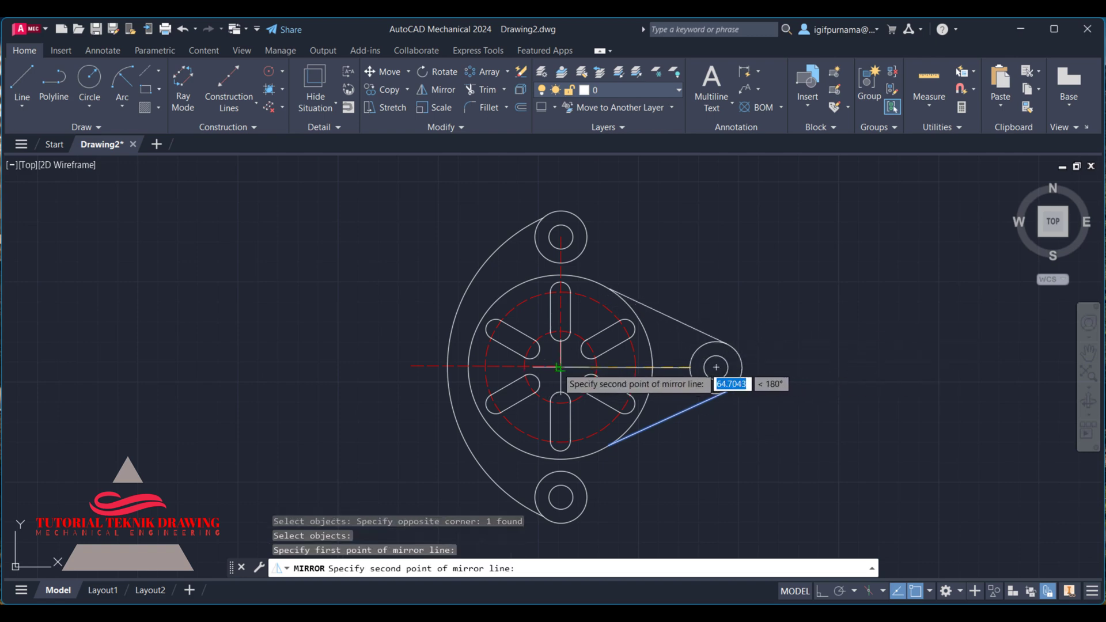
{"action": "left_click", "coordinate": [560, 367]}
{"action": "left_click", "coordinate": [593, 411]}
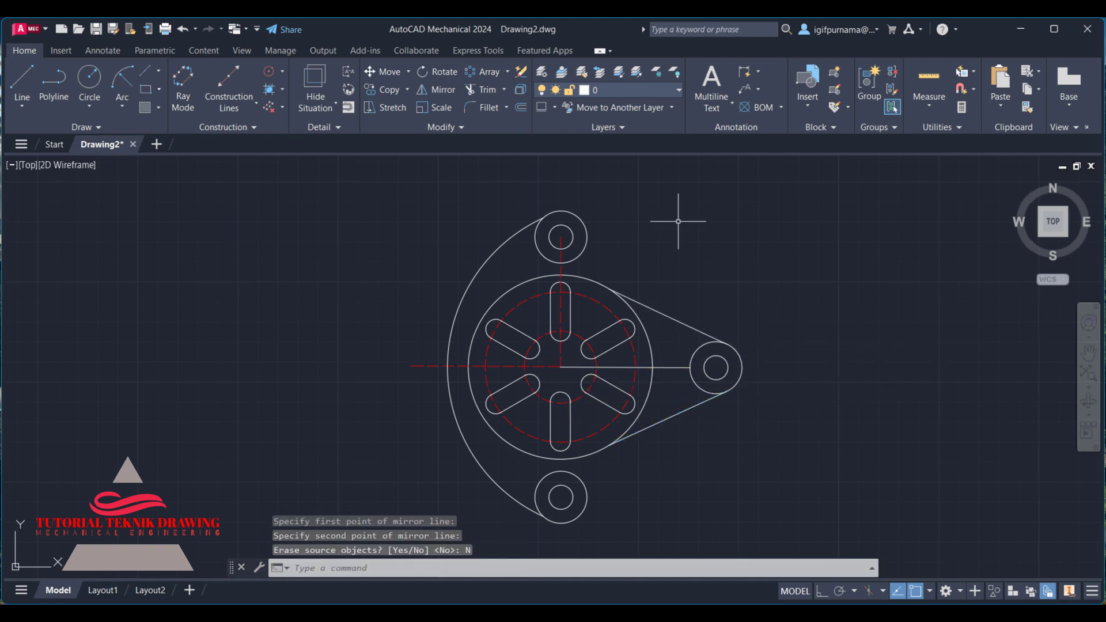
{"action": "left_click", "coordinate": [556, 353]}
Move the 65-unit line onto Layer1 as a red dashed centerline, then check the reference image.
{"action": "left_click", "coordinate": [695, 377]}
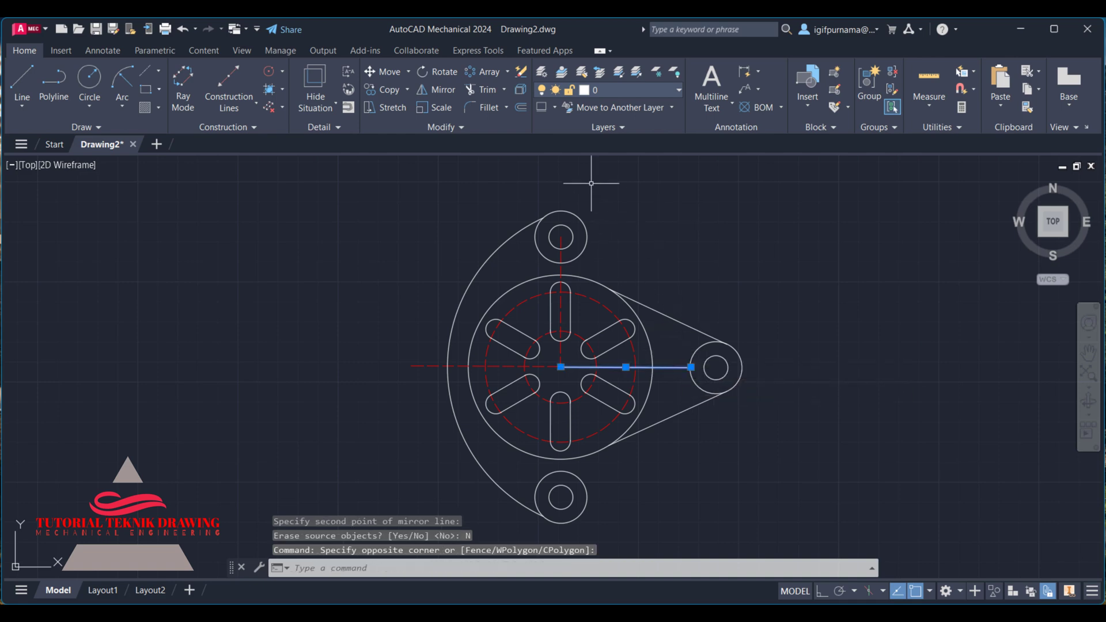
{"action": "left_click", "coordinate": [592, 91]}
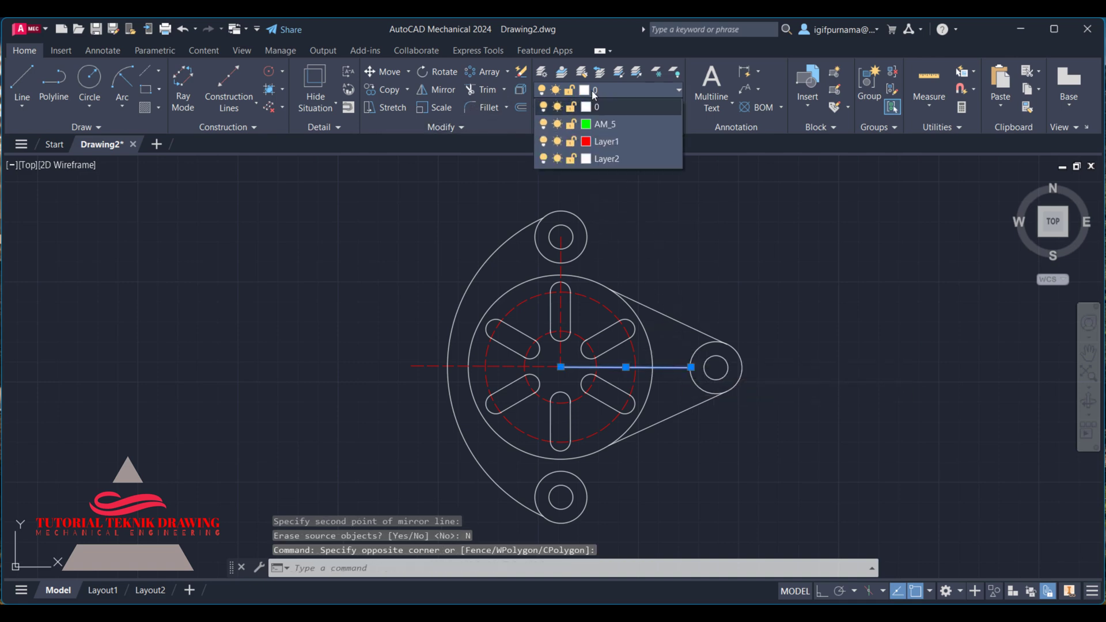
{"action": "left_click", "coordinate": [593, 135]}
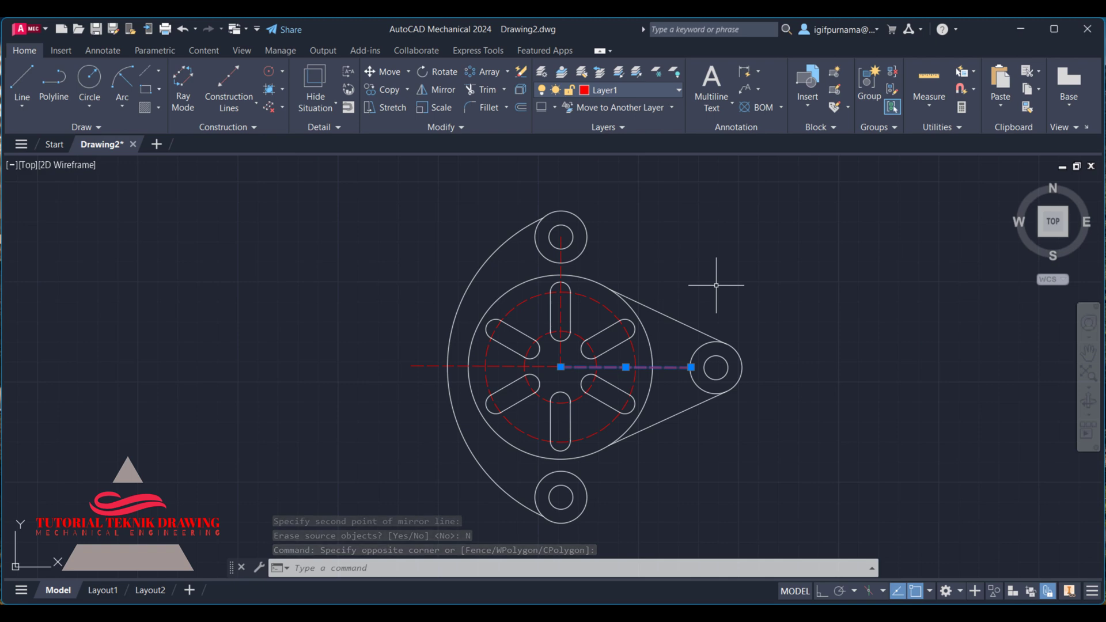
{"action": "key", "text": "Escape"}
{"action": "key", "text": "alt+Tab"}
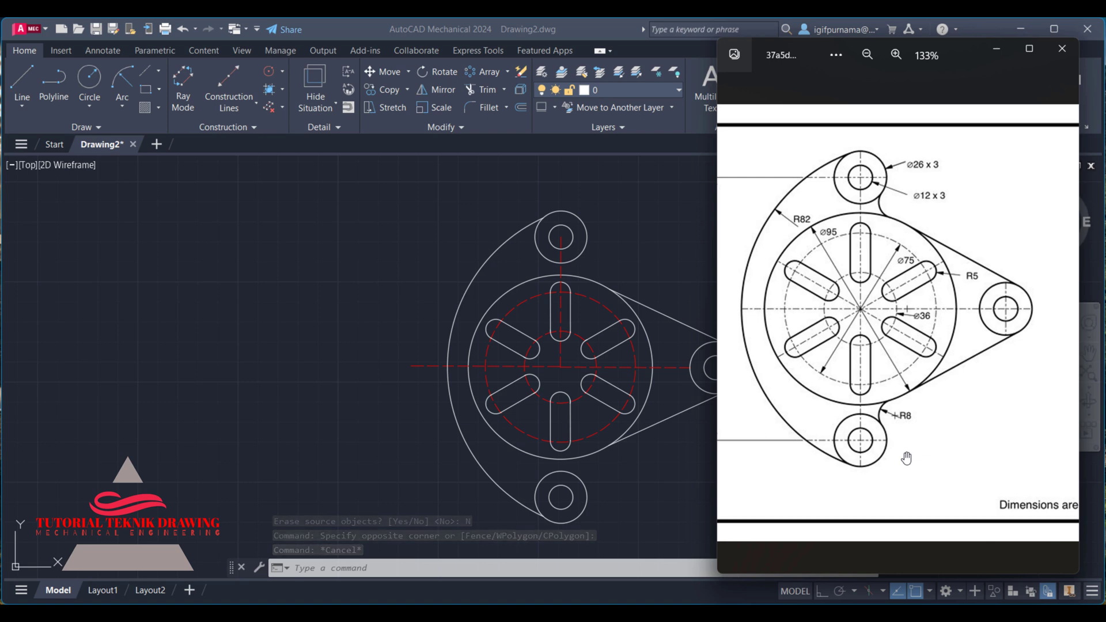
{"action": "key", "text": "alt+Tab"}
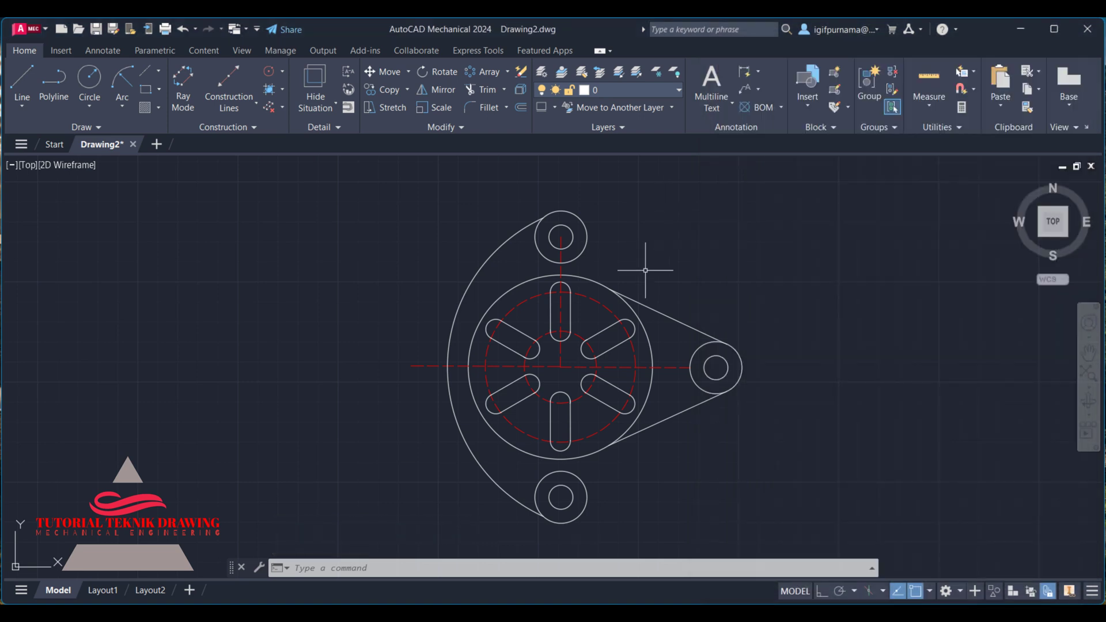
Extend the red centerlines through the top, bottom and right lug holes.
{"action": "left_click", "coordinate": [503, 90]}
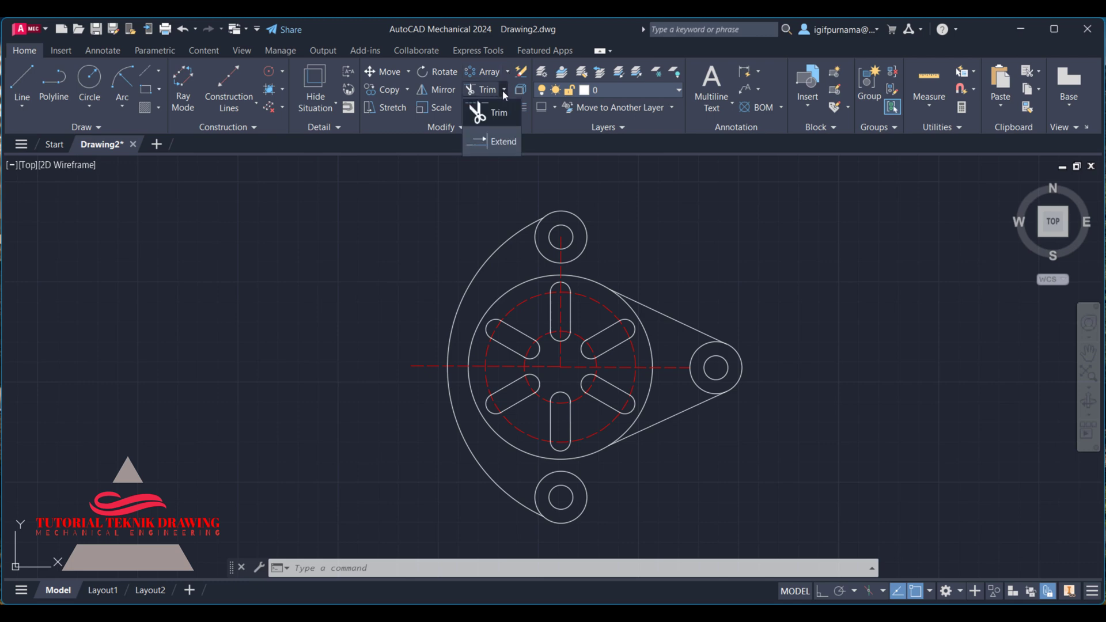
{"action": "left_click", "coordinate": [499, 144]}
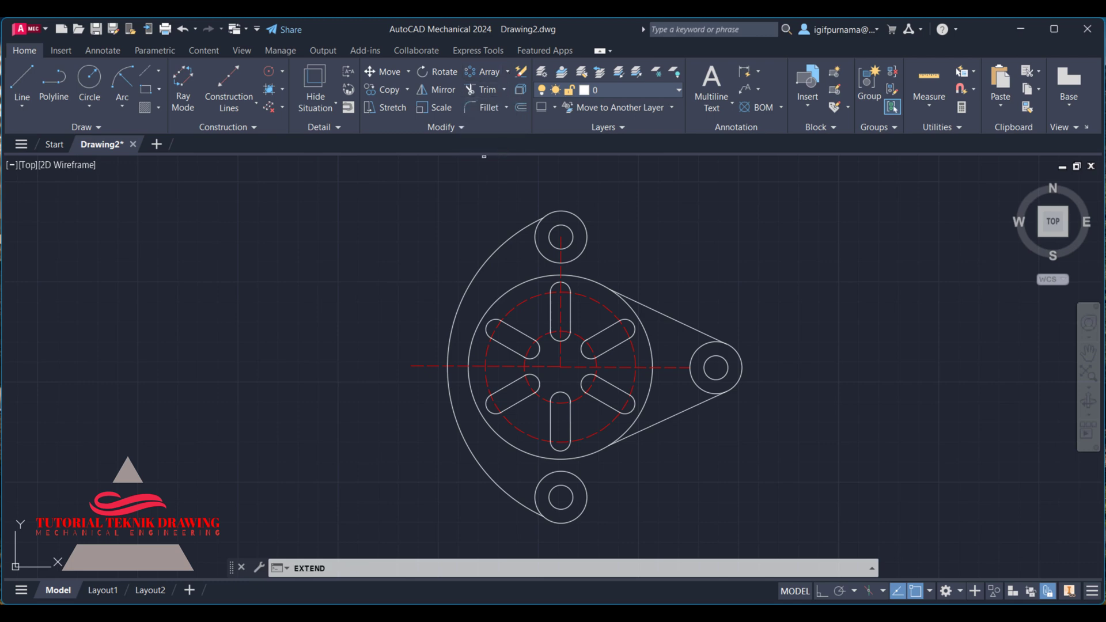
{"action": "left_click", "coordinate": [559, 245]}
{"action": "key", "text": "Return"}
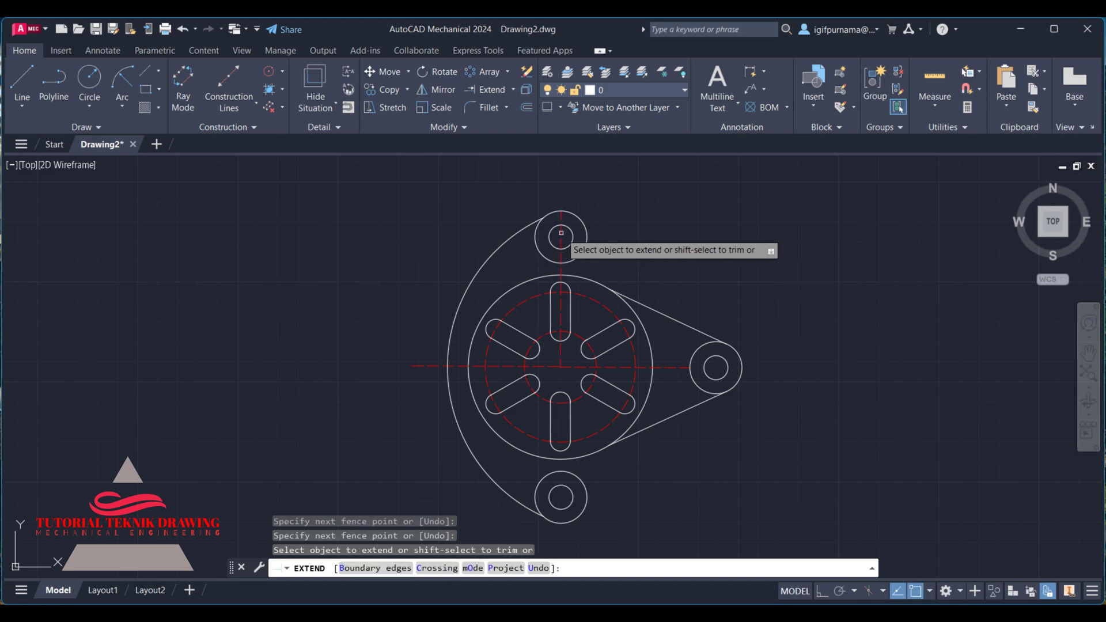
{"action": "left_click", "coordinate": [561, 365]}
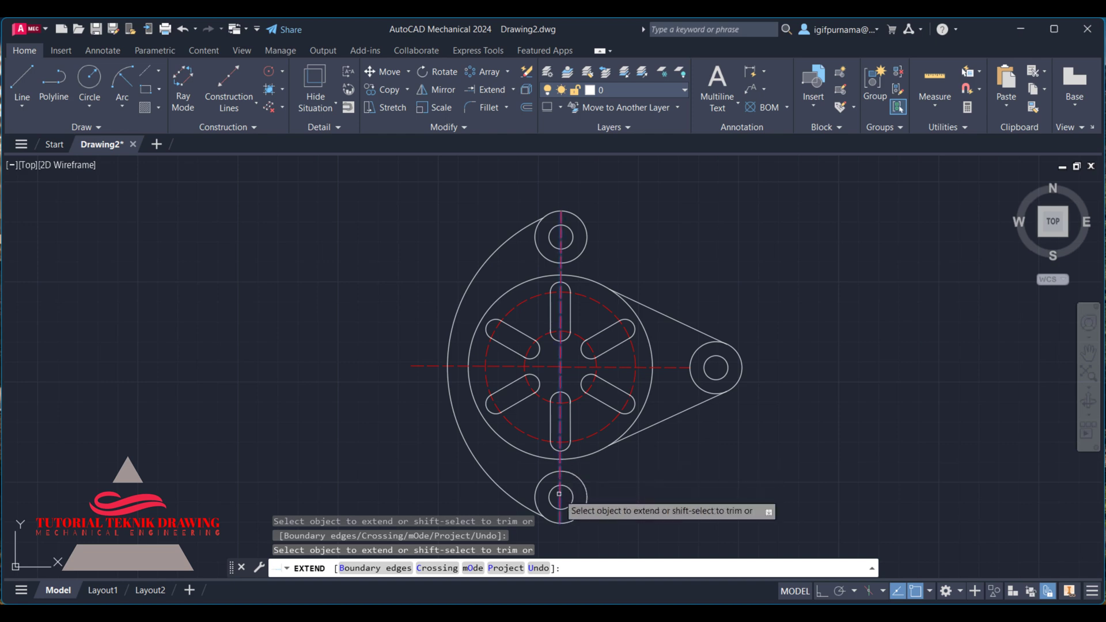
{"action": "left_click", "coordinate": [559, 494]}
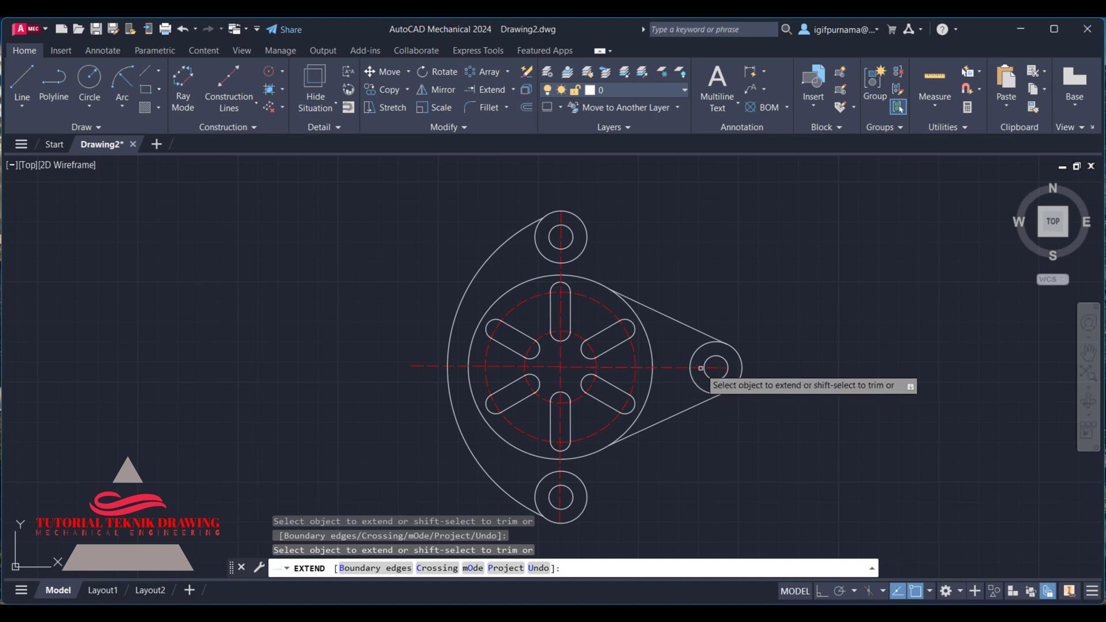
{"action": "right_click", "coordinate": [771, 295]}
{"action": "left_click", "coordinate": [787, 300]}
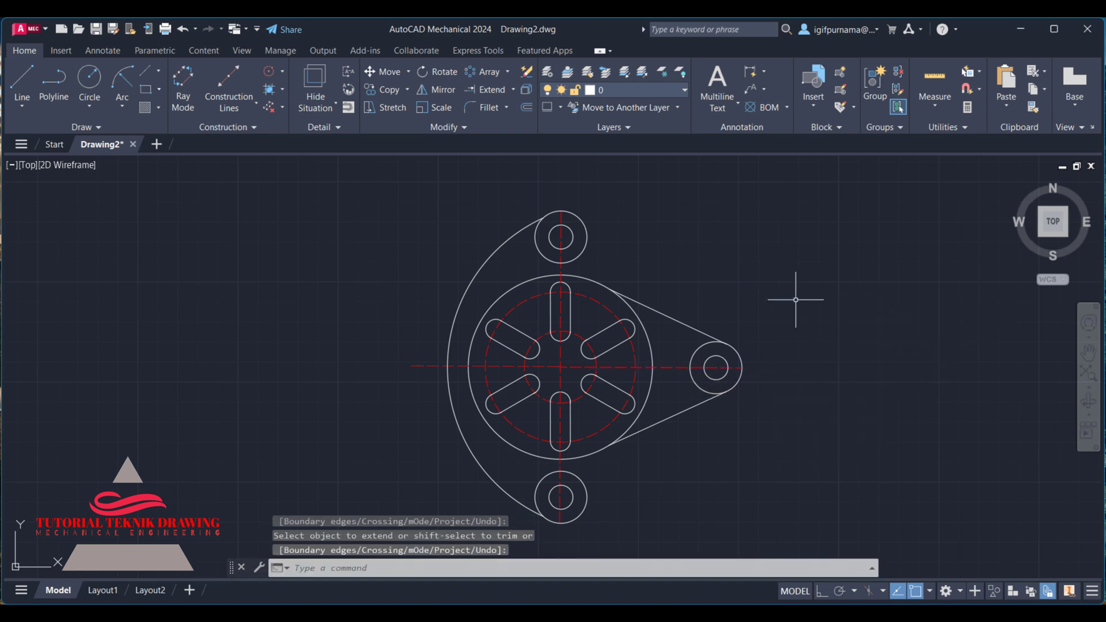
Make Layer1 current and draw a horizontal centerline through the top lug hole.
{"action": "left_click", "coordinate": [657, 96]}
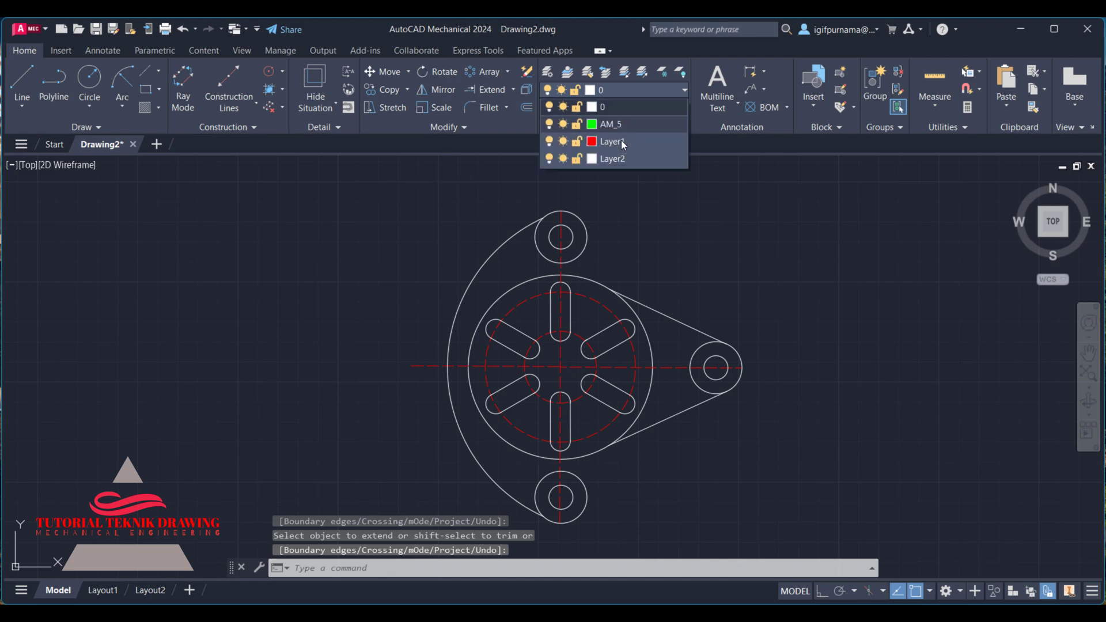
{"action": "left_click", "coordinate": [617, 148]}
{"action": "left_click", "coordinate": [22, 84]}
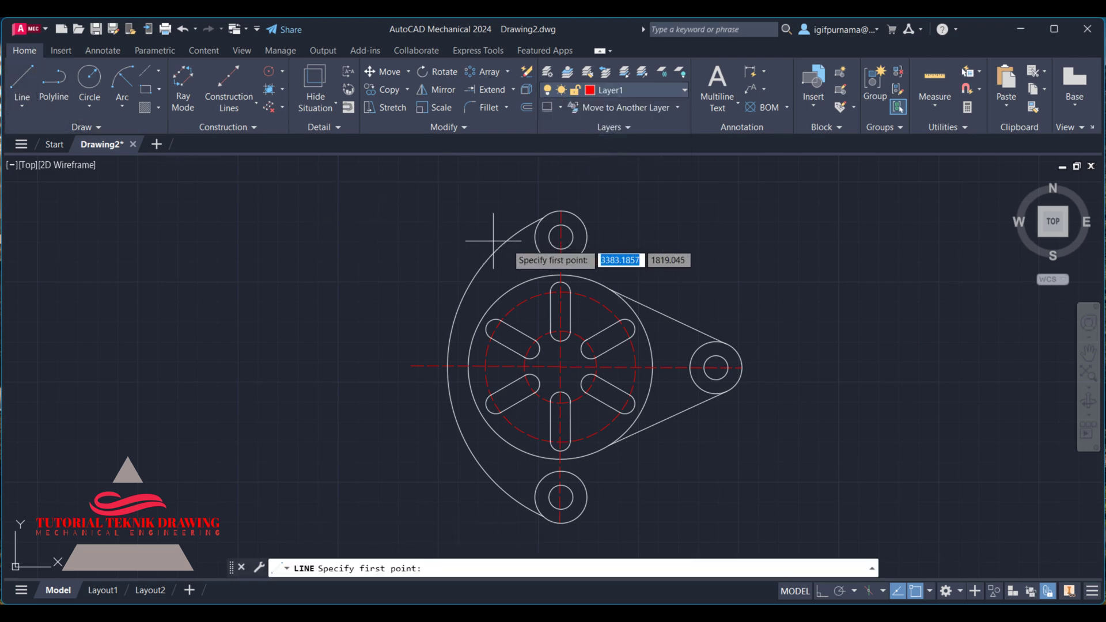
{"action": "left_click", "coordinate": [594, 236]}
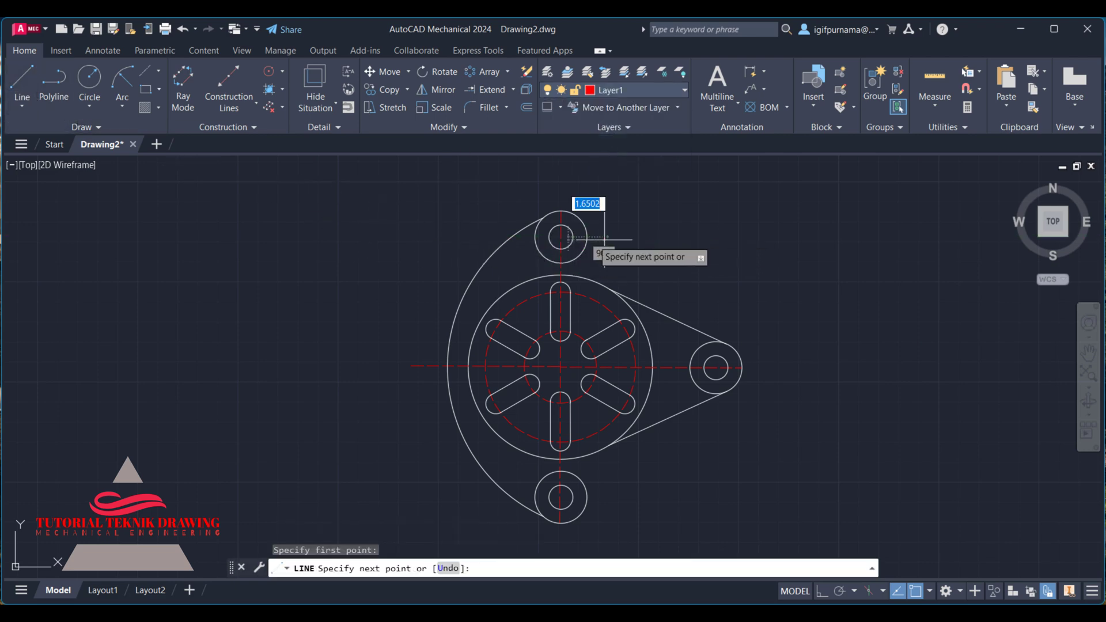
{"action": "right_click", "coordinate": [478, 238]}
{"action": "left_click", "coordinate": [511, 247]}
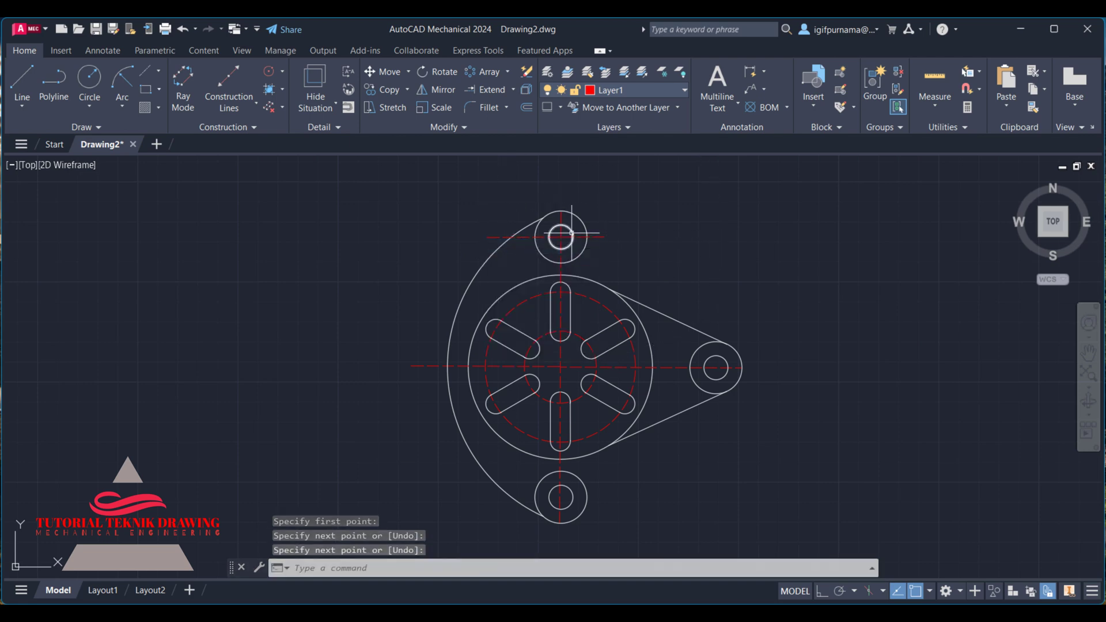
Draw a vertical centerline through the right lug hole.
{"action": "left_click", "coordinate": [22, 76]}
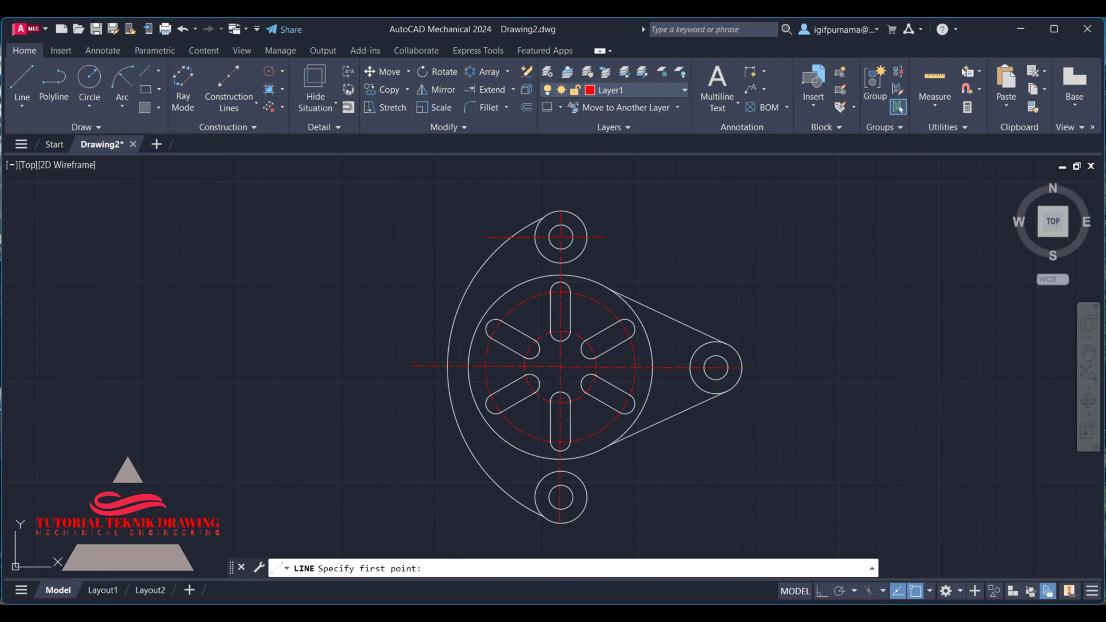
{"action": "left_click", "coordinate": [718, 334]}
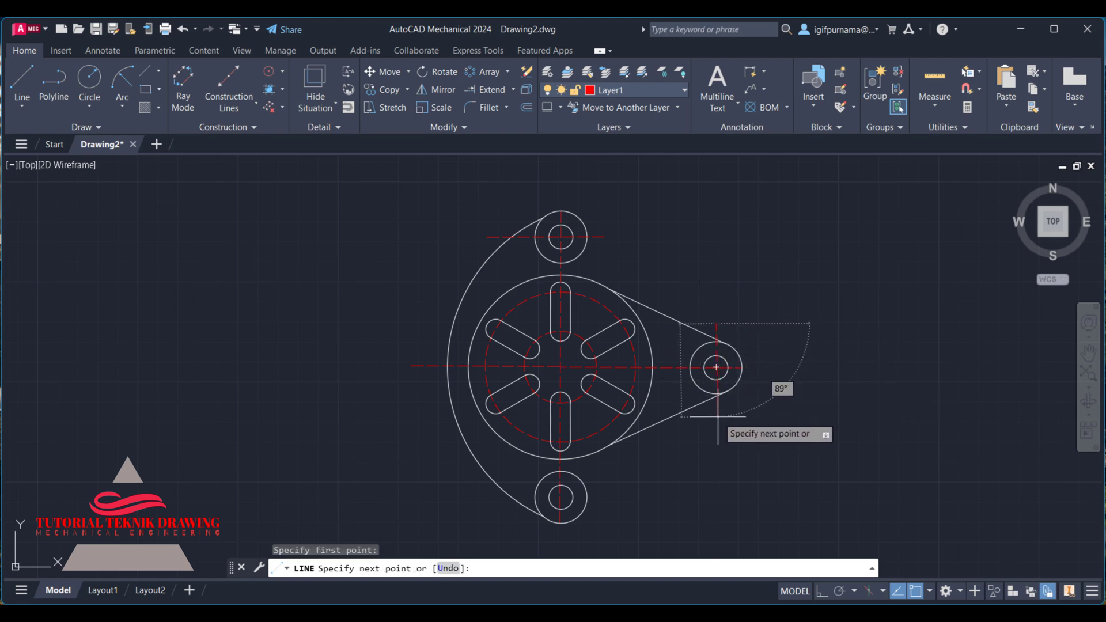
{"action": "left_click", "coordinate": [717, 416]}
{"action": "right_click", "coordinate": [717, 416]}
{"action": "left_click", "coordinate": [740, 428]}
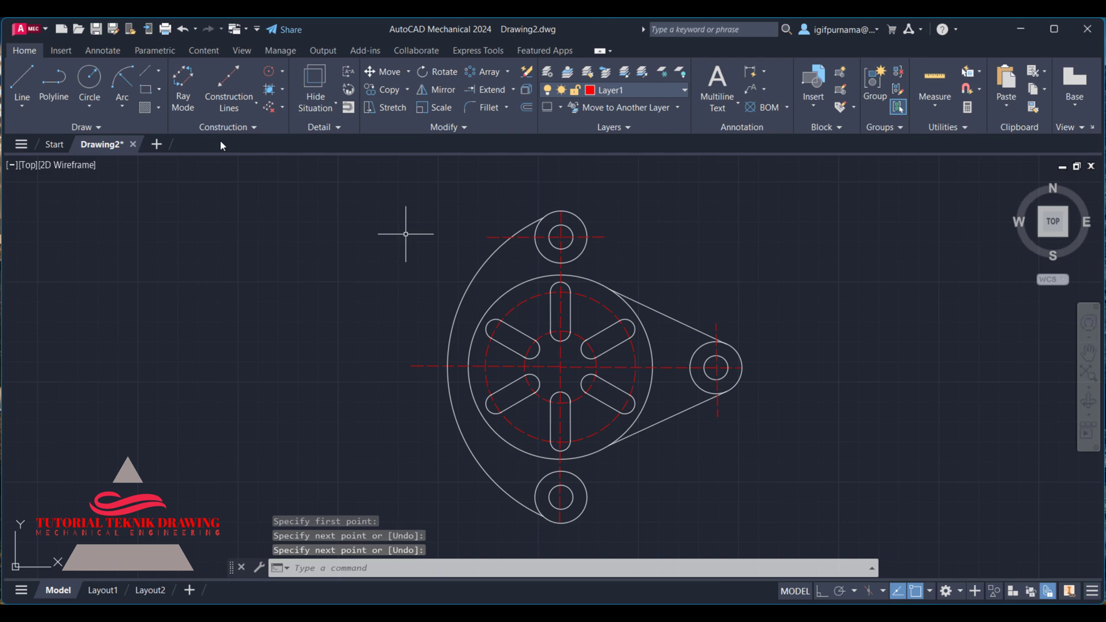
Draw a horizontal centerline through the bottom lug hole.
{"action": "left_click", "coordinate": [23, 78]}
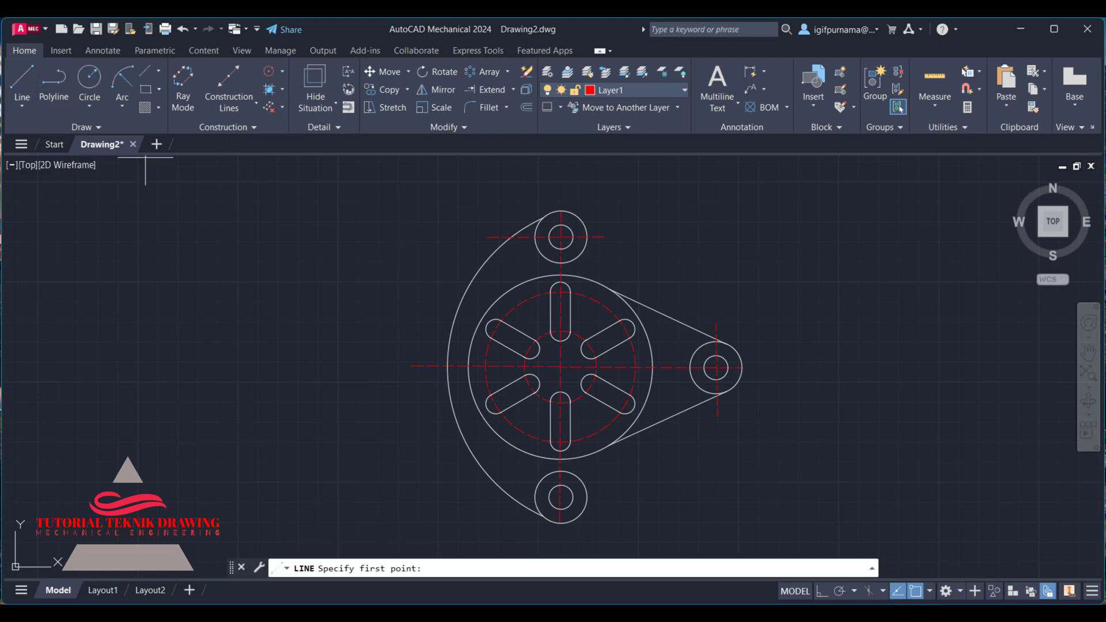
{"action": "left_click", "coordinate": [585, 493]}
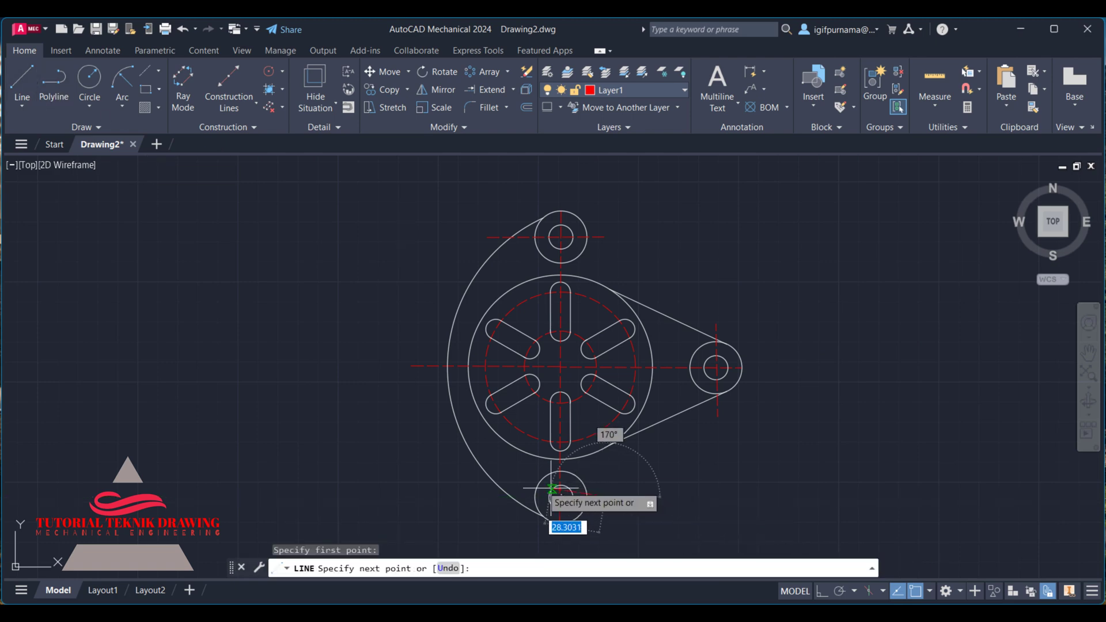
{"action": "right_click", "coordinate": [479, 496]}
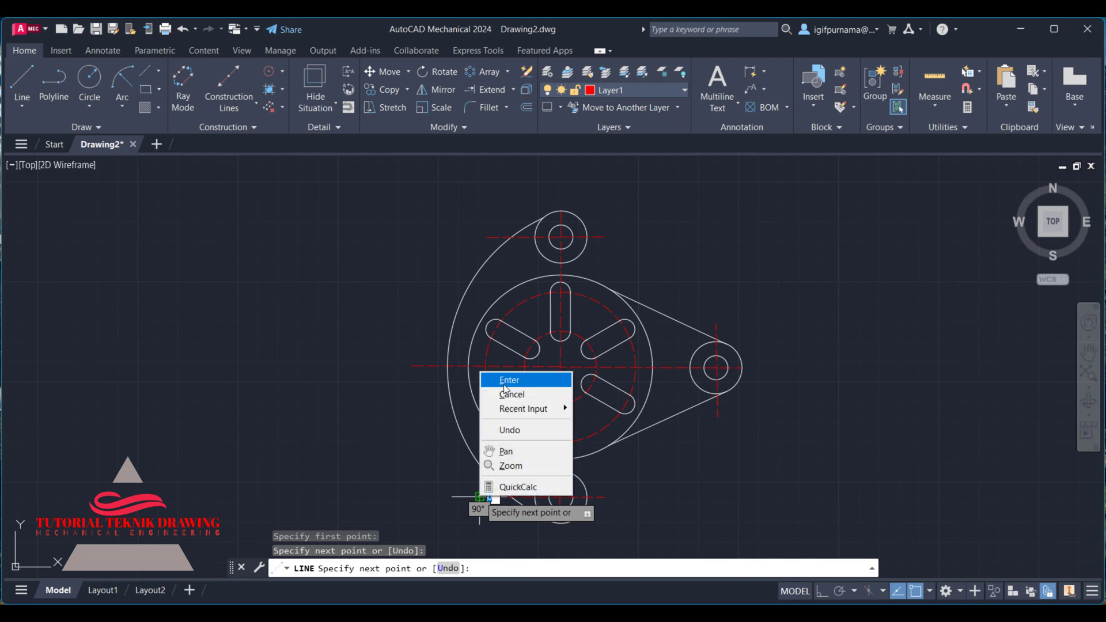
{"action": "left_click", "coordinate": [509, 381]}
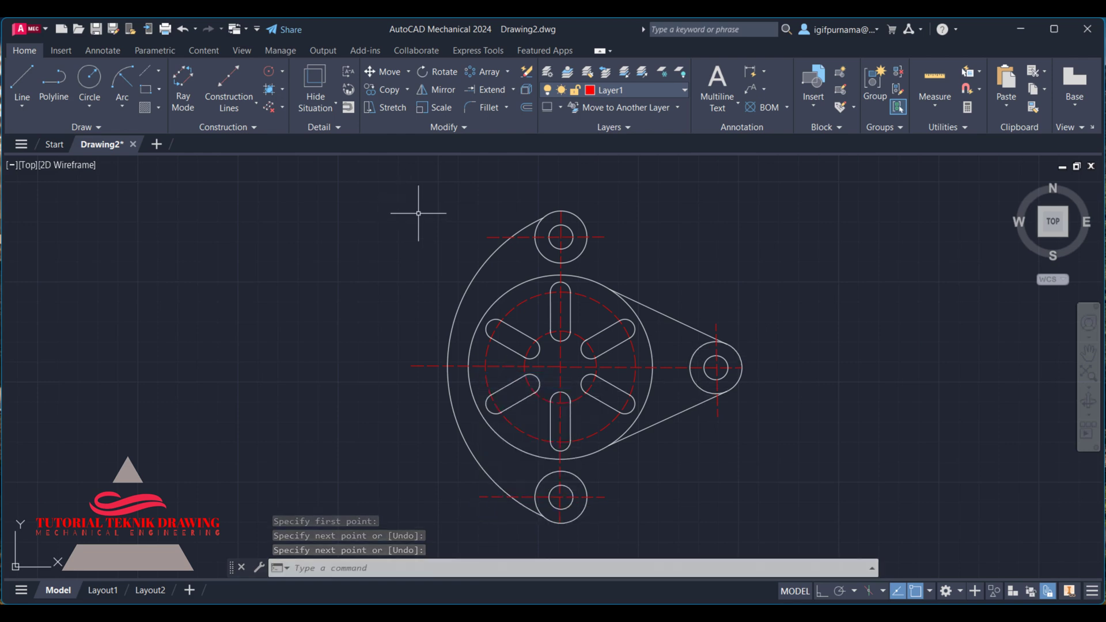
Add Ø26 and Ø12 diameter dimensions to the top lug.
{"action": "left_click", "coordinate": [61, 50]}
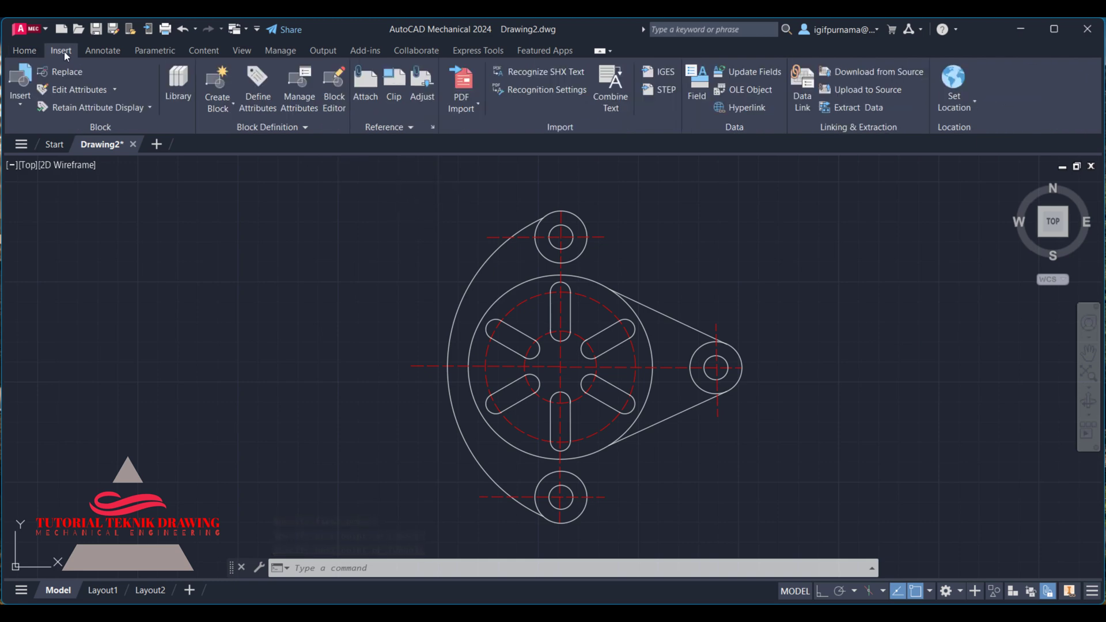
{"action": "left_click", "coordinate": [103, 53]}
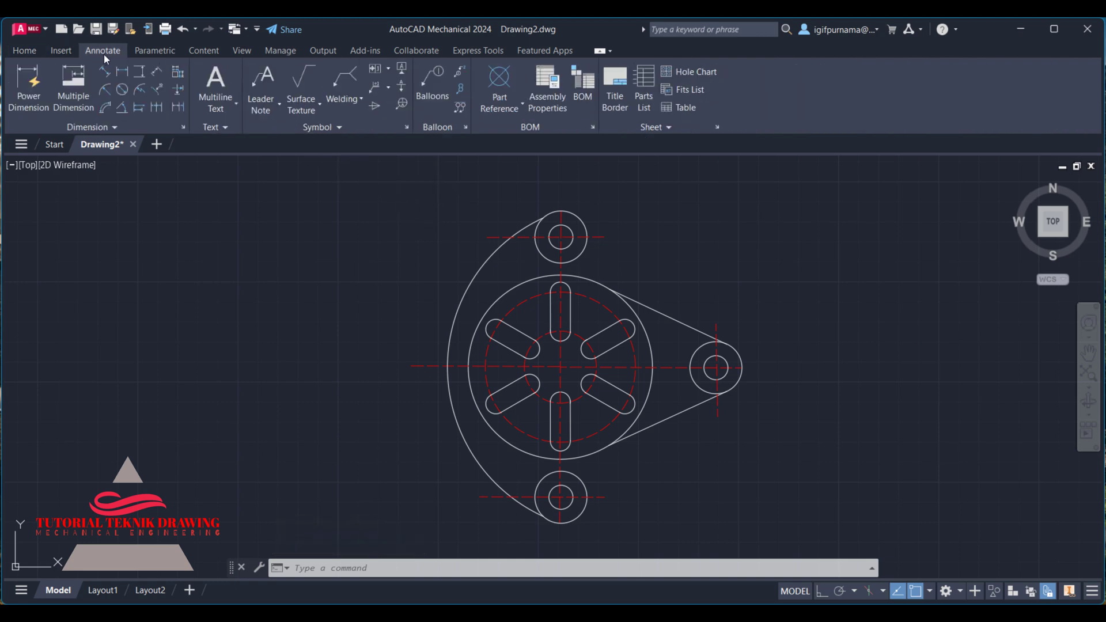
{"action": "left_click", "coordinate": [583, 222]}
{"action": "left_click", "coordinate": [609, 203]}
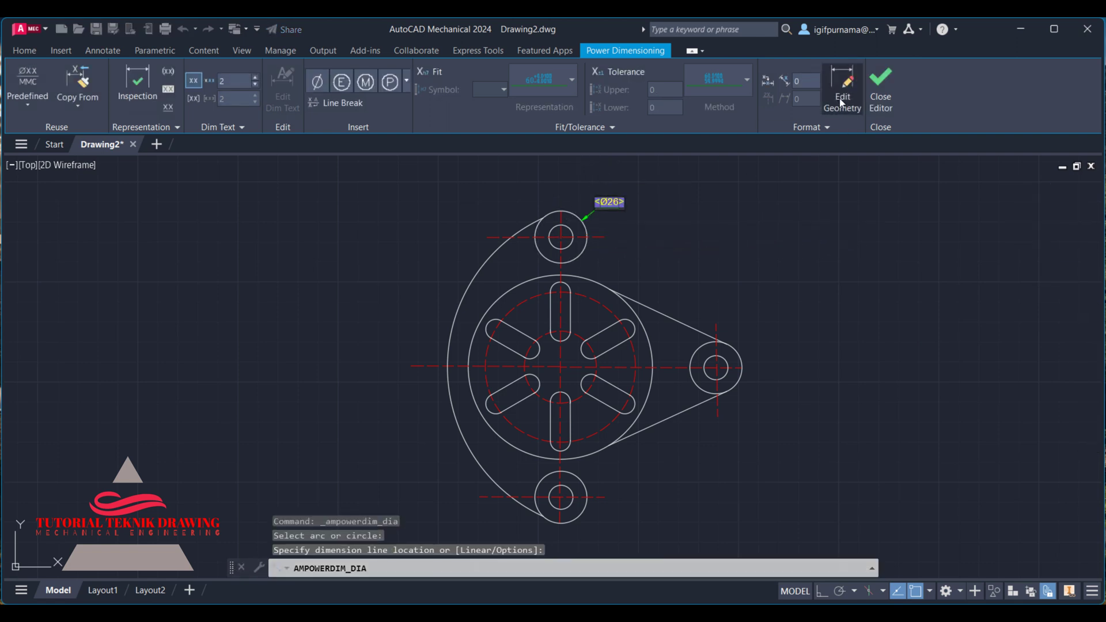
{"action": "left_click", "coordinate": [881, 87]}
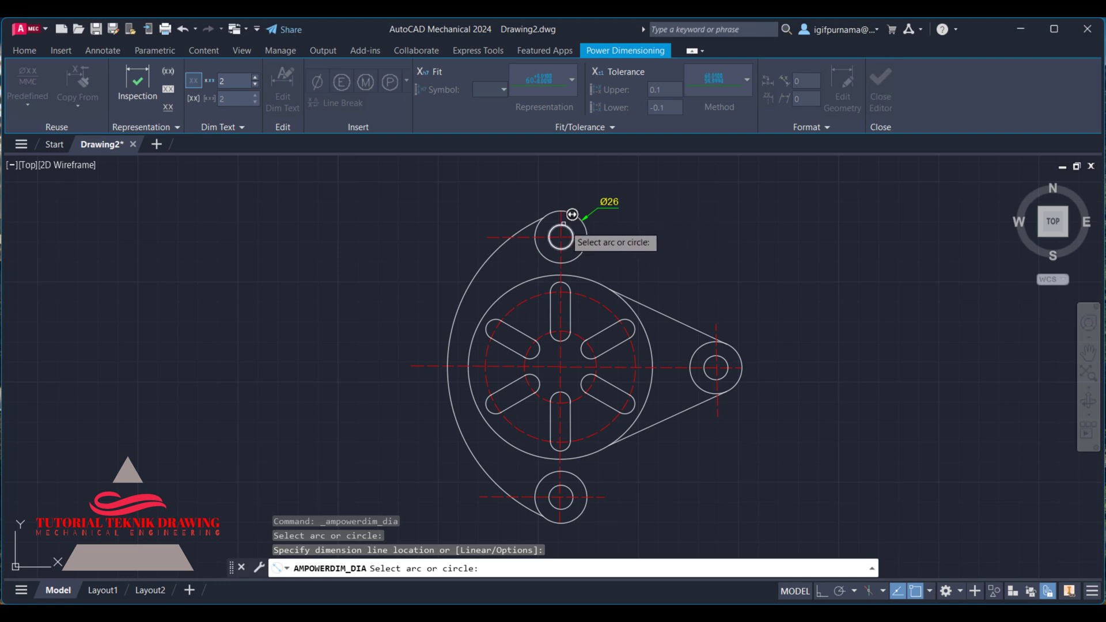
{"action": "left_click", "coordinate": [573, 214]}
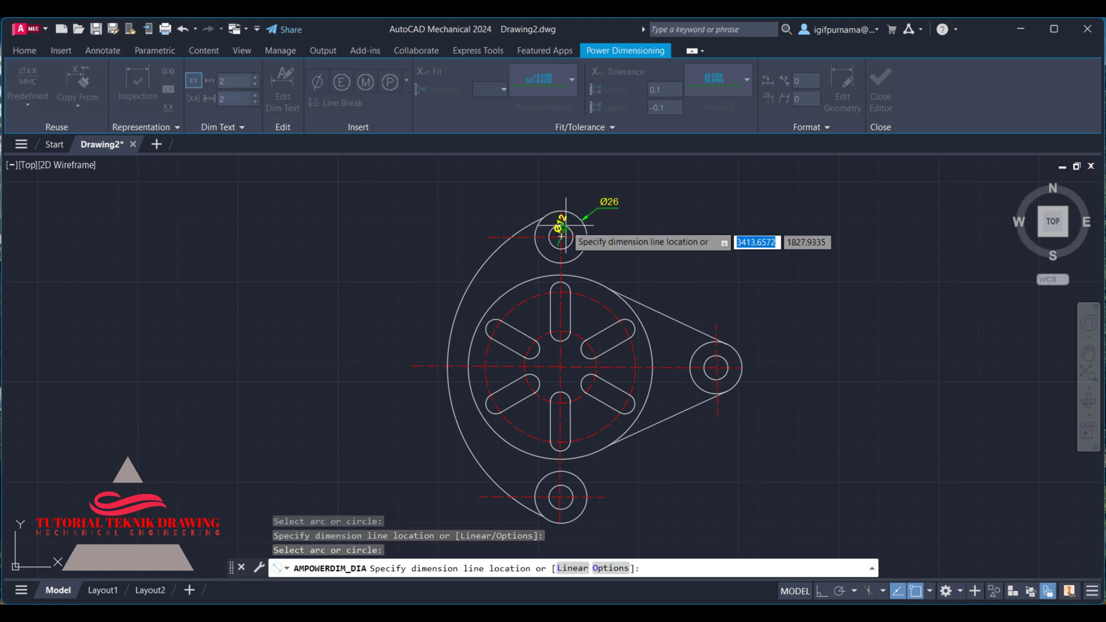
{"action": "left_click", "coordinate": [581, 198]}
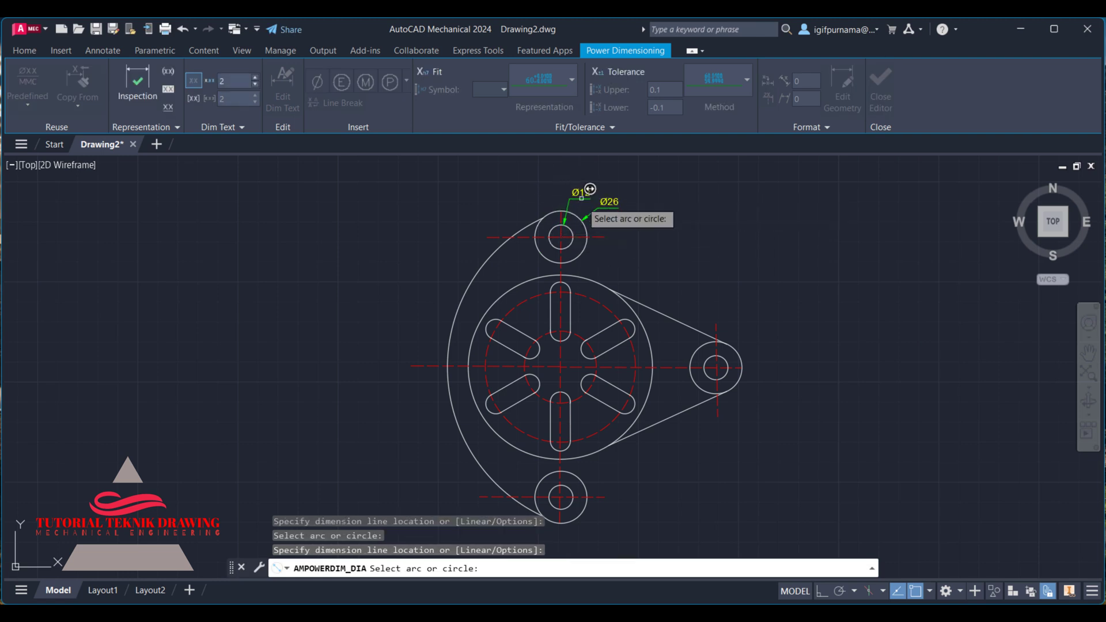
Start a Ø92 dimension on the large circle, cancel it, and undo the dimensions.
{"action": "left_click", "coordinate": [608, 283]}
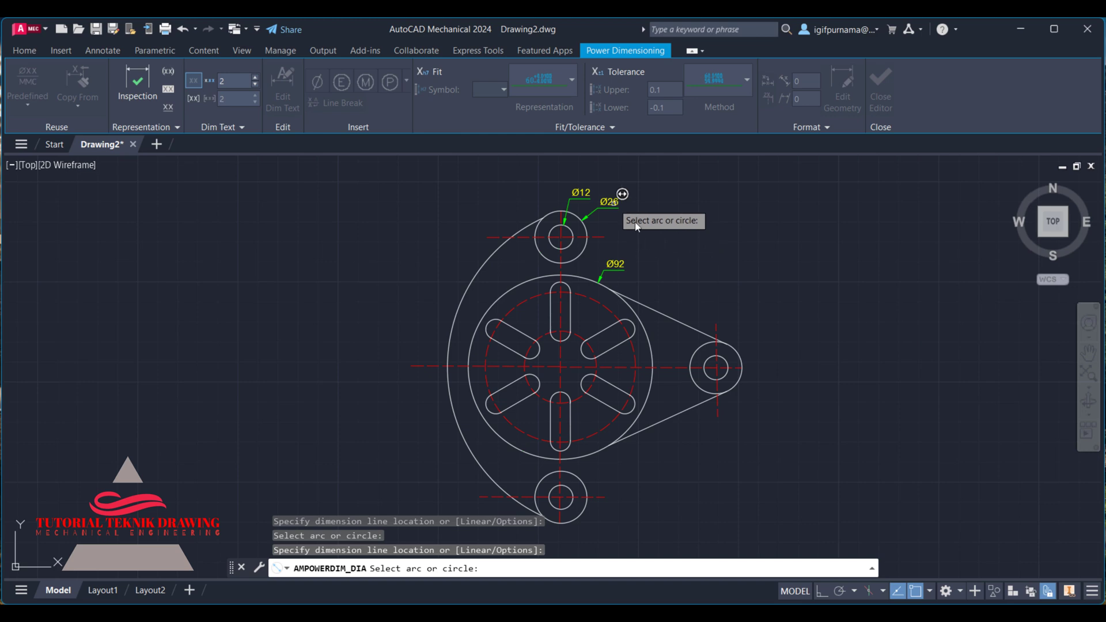
{"action": "key", "text": "Escape"}
{"action": "key", "text": "Escape"}
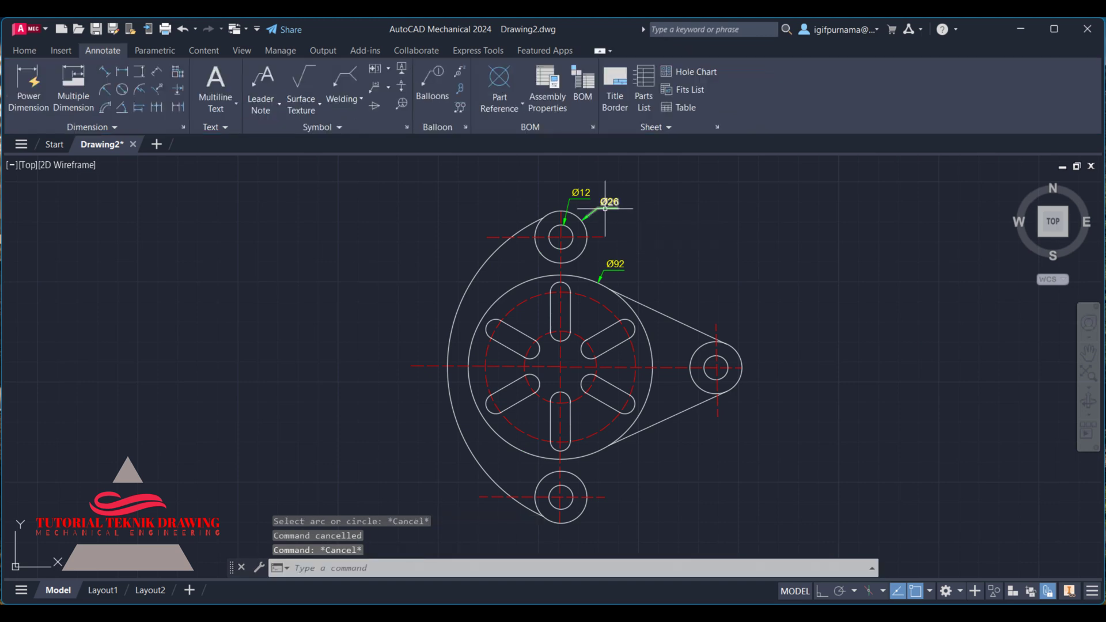
{"action": "key", "text": "ctrl+z"}
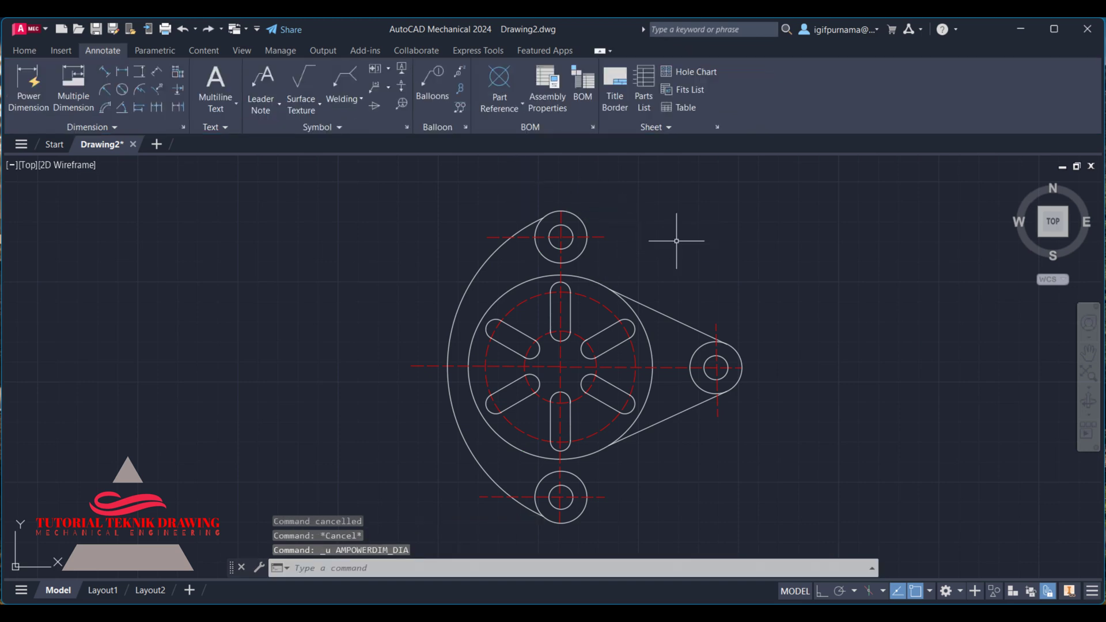
Place a Ø26 diameter dimension beside the top lug's outer circle.
{"action": "key", "text": "Return"}
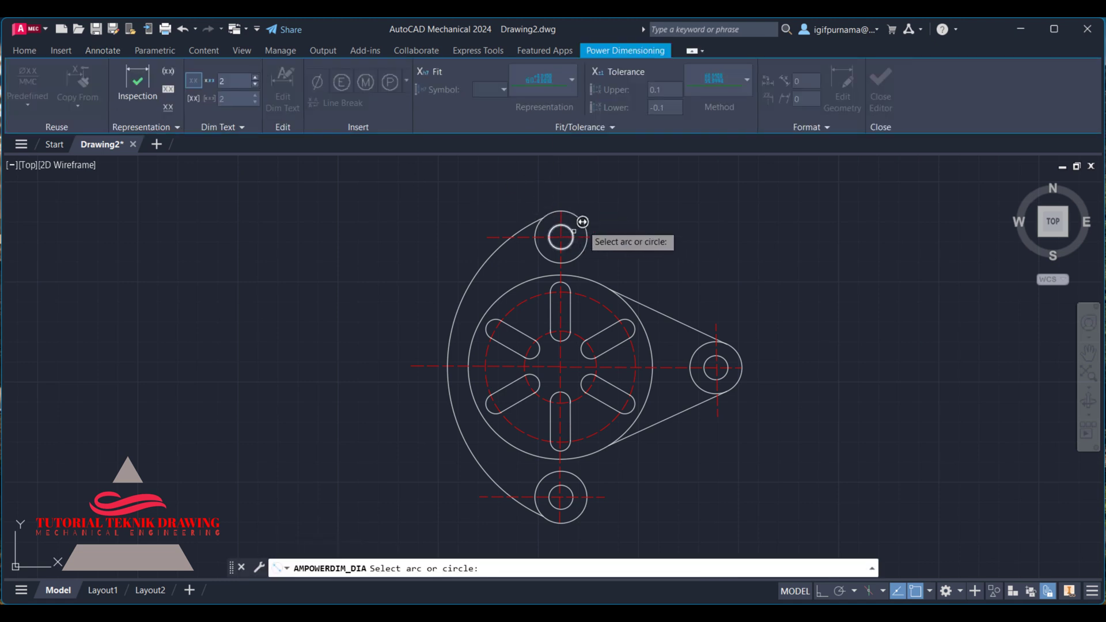
{"action": "left_click", "coordinate": [586, 228]}
{"action": "left_click", "coordinate": [602, 215]}
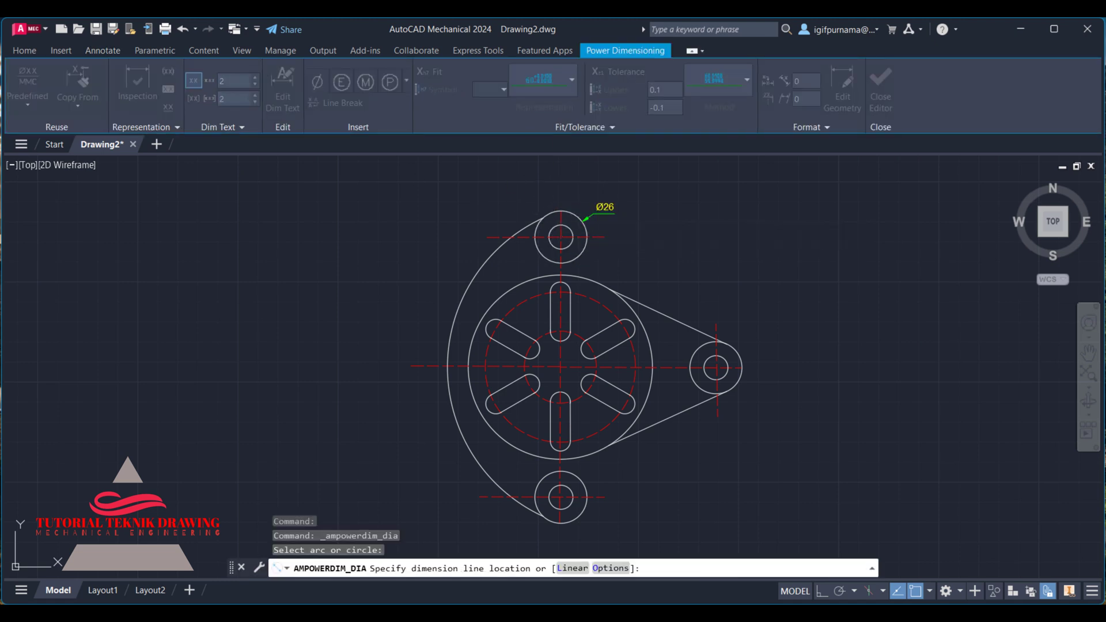
{"action": "left_click", "coordinate": [602, 205]}
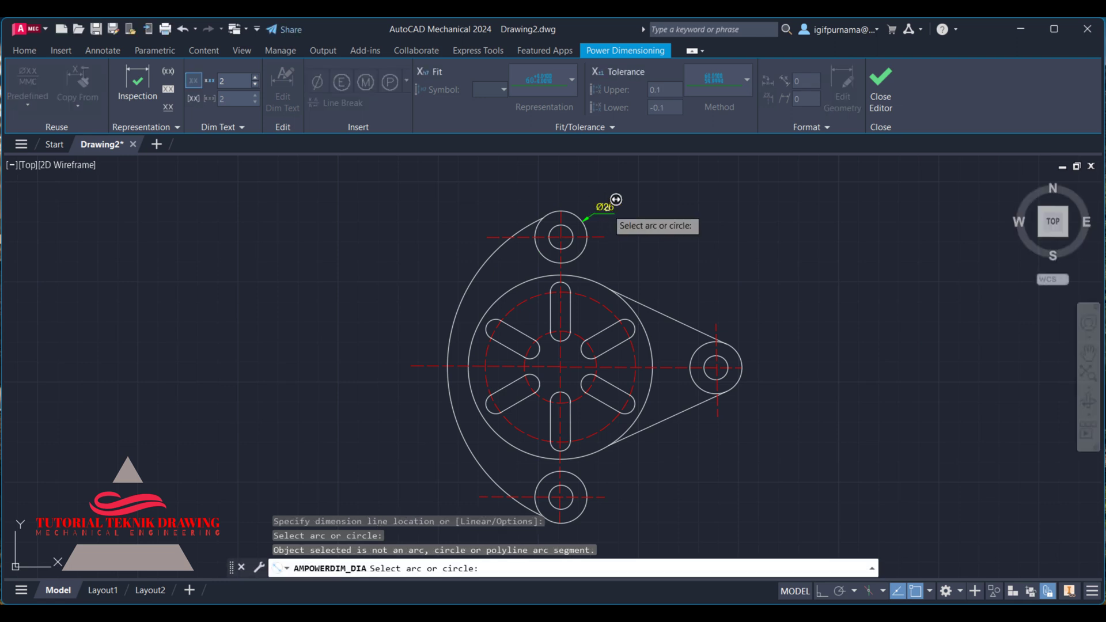
{"action": "left_click", "coordinate": [608, 205]}
{"action": "key", "text": "Escape"}
Edit the Ø26 dimension text to read 'Ø26 x 3' and compare it with the reference image.
{"action": "double_click", "coordinate": [609, 207]}
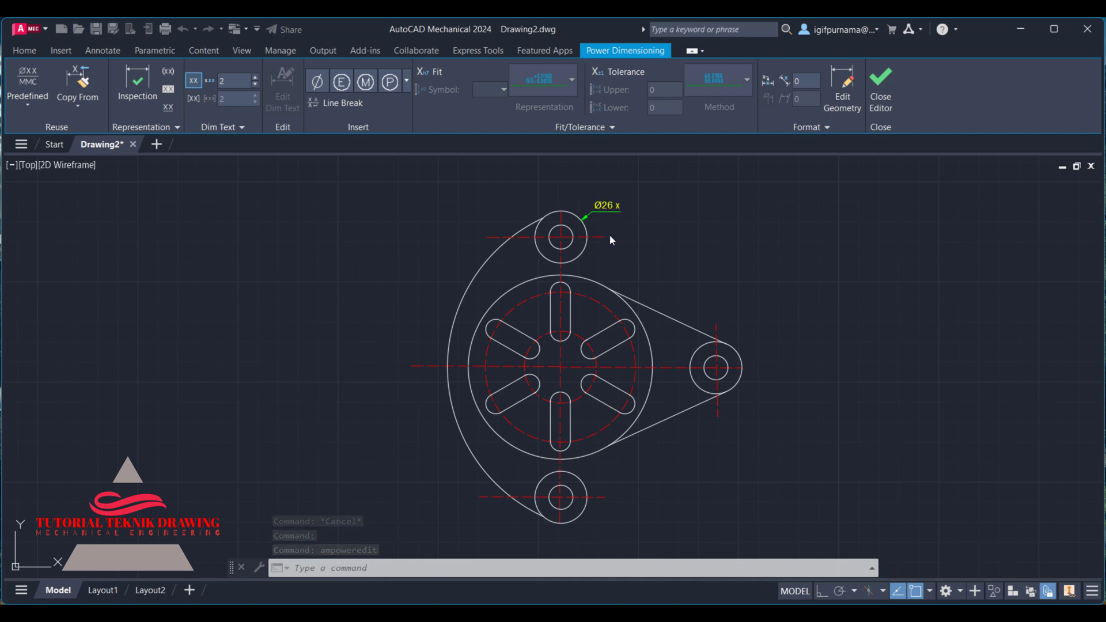
{"action": "type", "text": "3"}
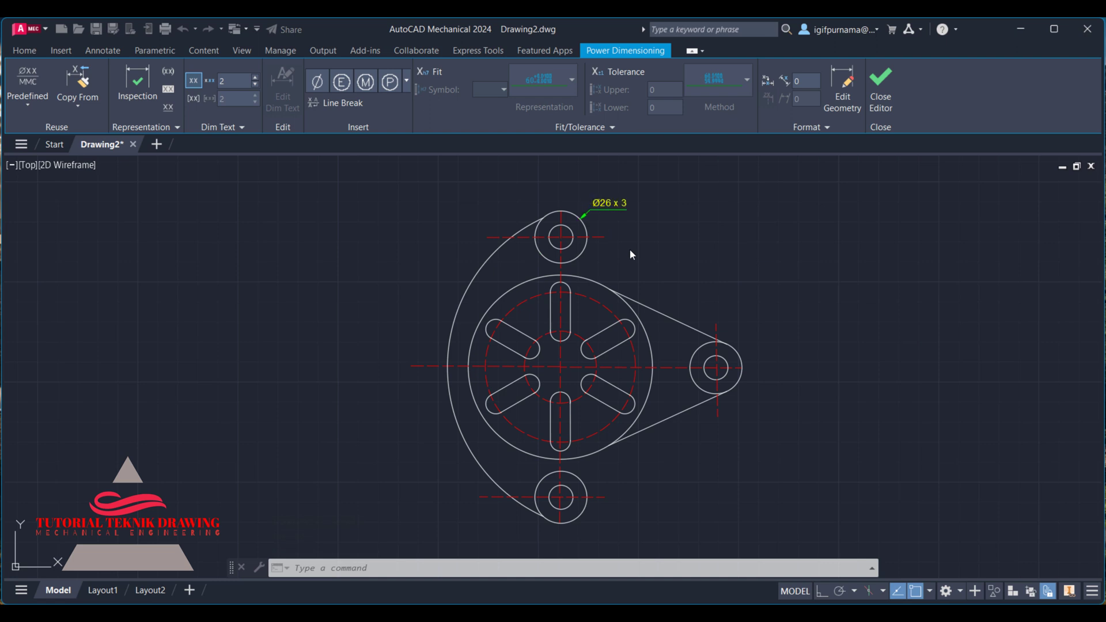
{"action": "left_click", "coordinate": [666, 230]}
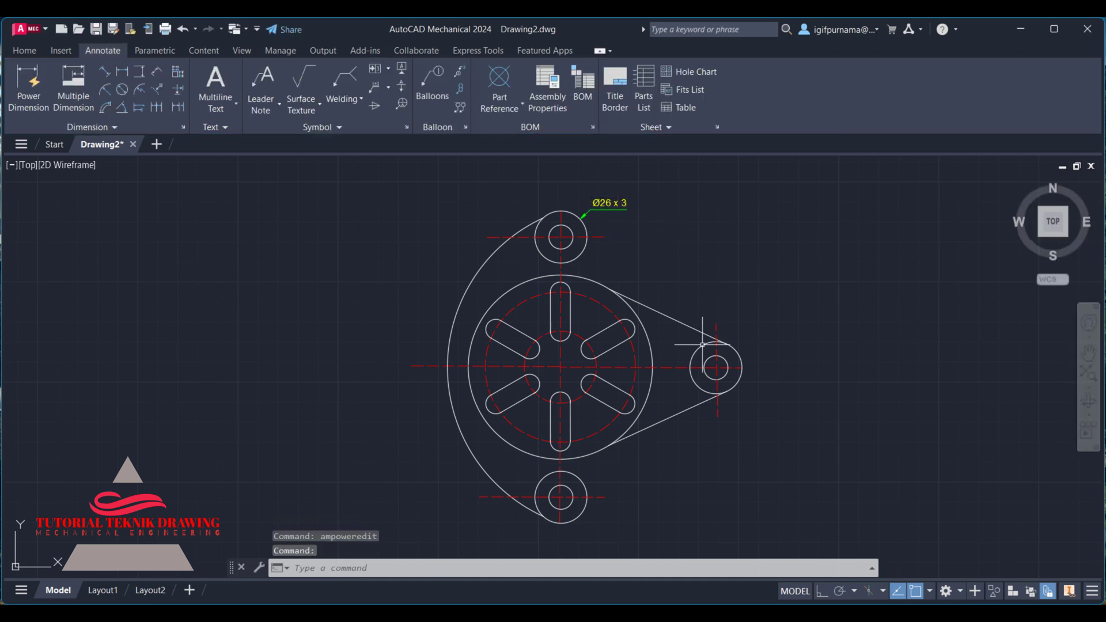
{"action": "key", "text": "alt+Tab"}
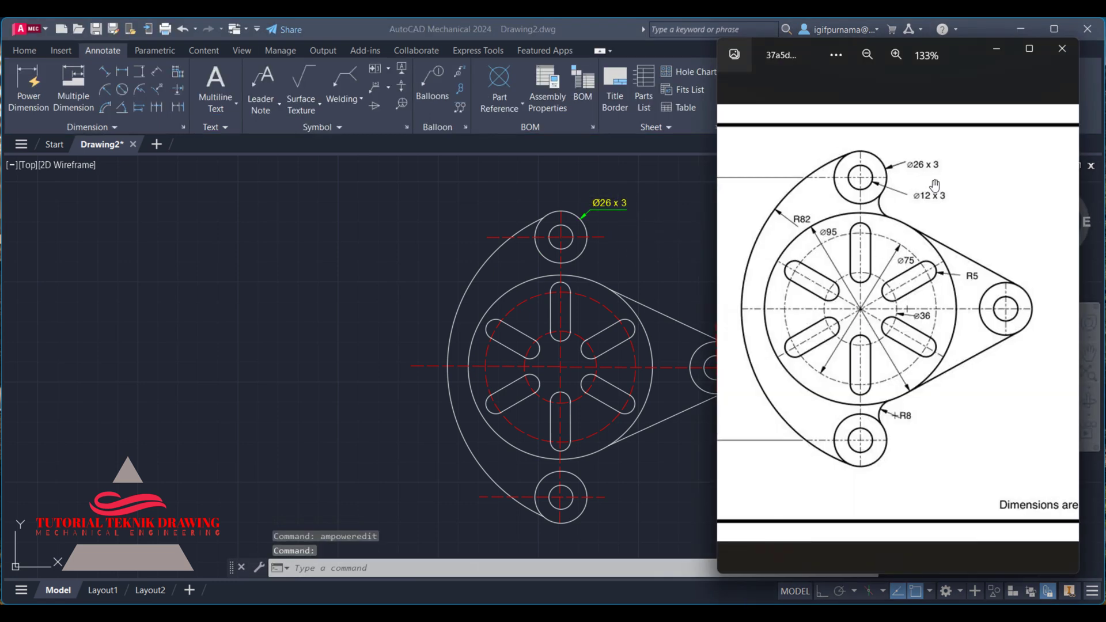
{"action": "key", "text": "alt+Tab"}
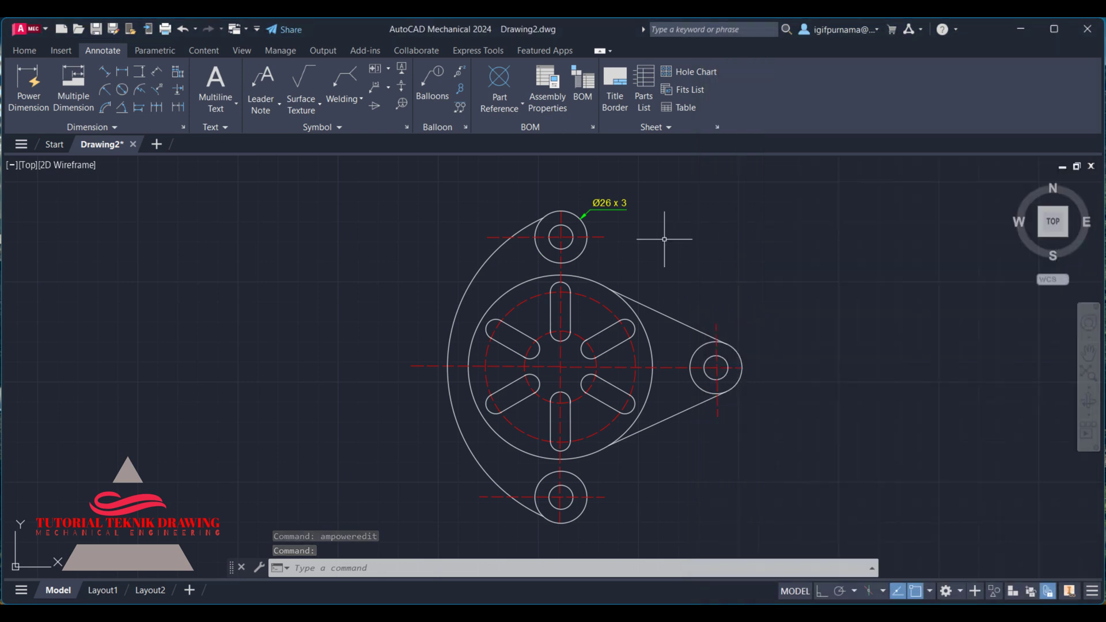
Dimension the top lug's small hole as Ø12 x 3, placed below the lug.
{"action": "left_click", "coordinate": [123, 90]}
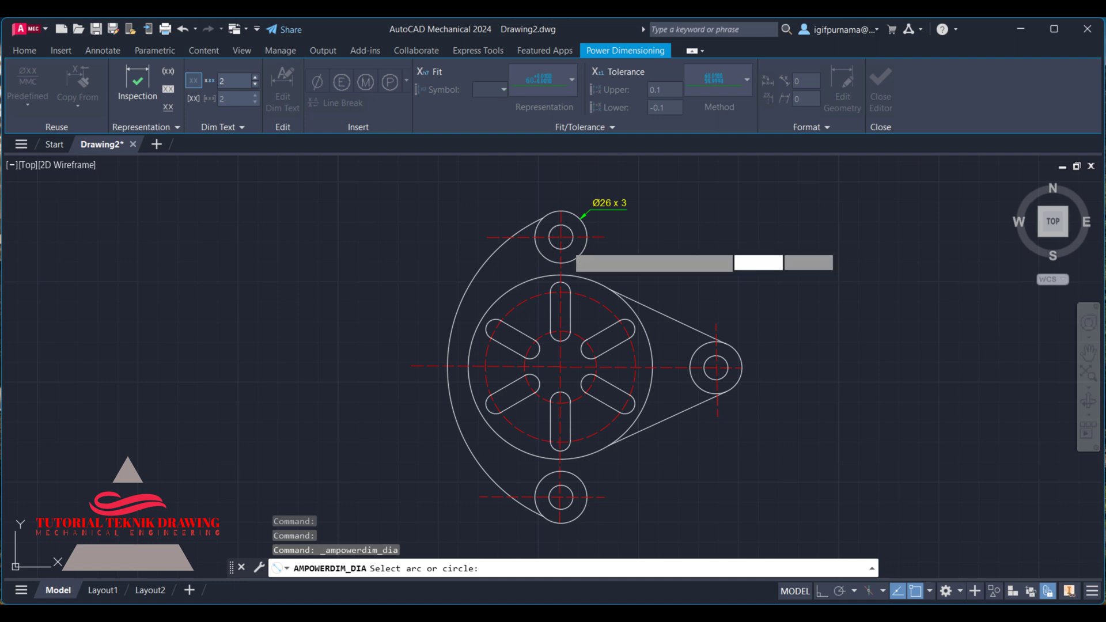
{"action": "left_click", "coordinate": [573, 252]}
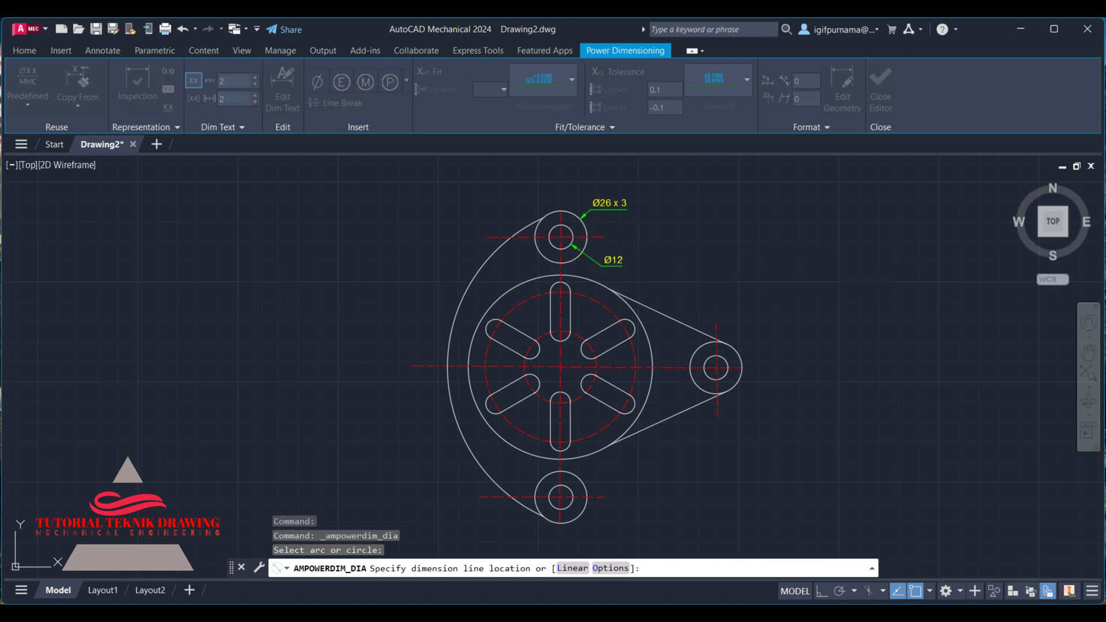
{"action": "left_click", "coordinate": [599, 264]}
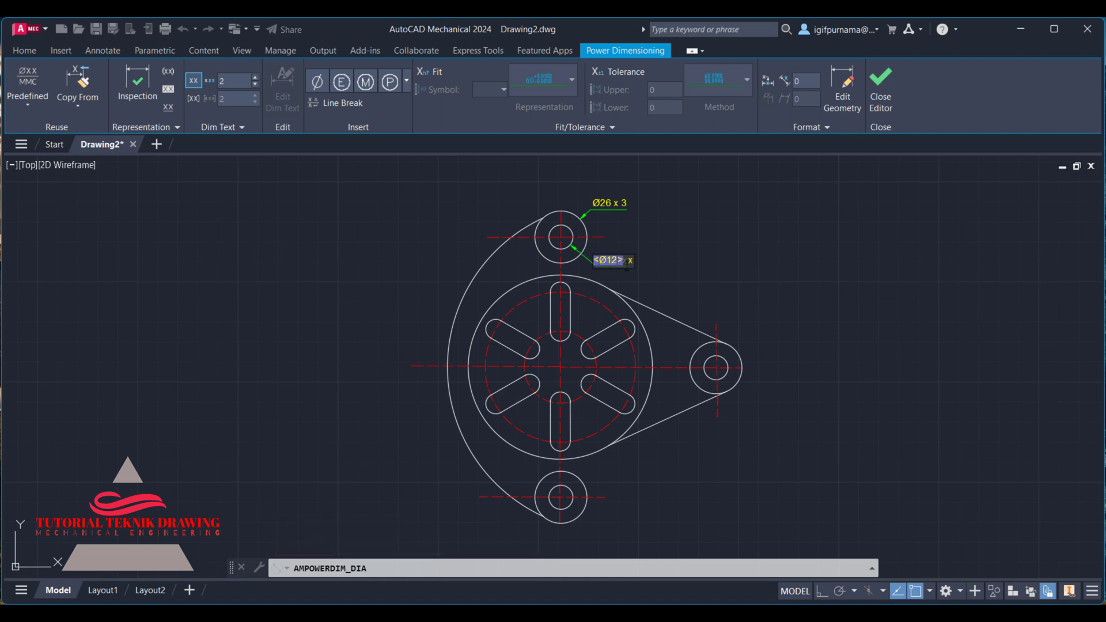
{"action": "left_click", "coordinate": [679, 247]}
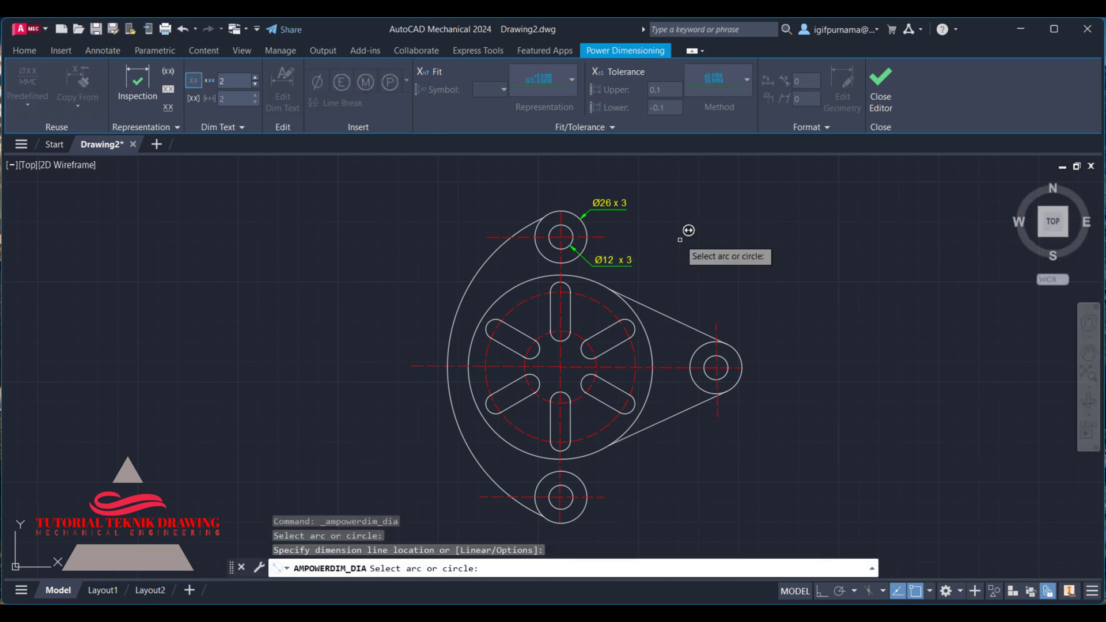
{"action": "key", "text": "Escape"}
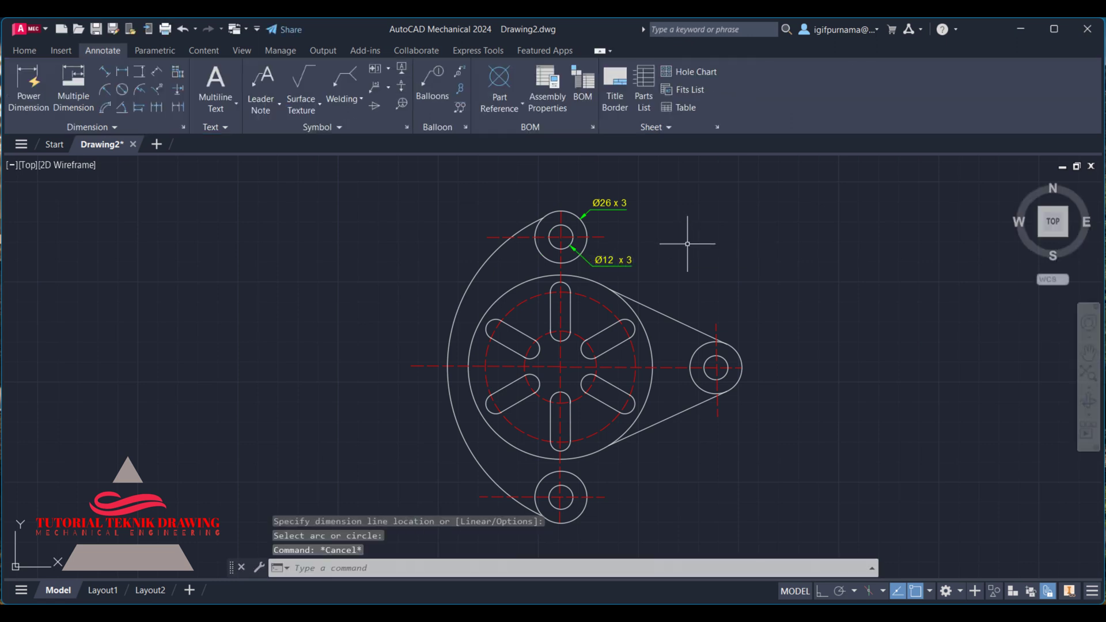
Add a Ø92 dimension to the large slotted circle, then pick the dashed circle for Ø75.
{"action": "left_click", "coordinate": [121, 90]}
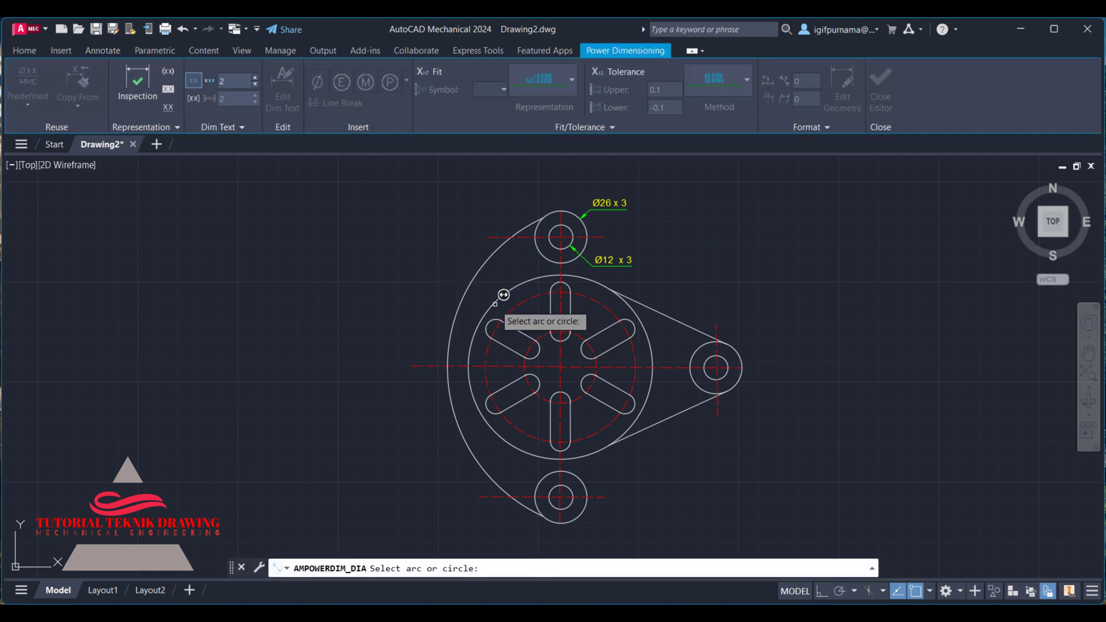
{"action": "left_click", "coordinate": [503, 294]}
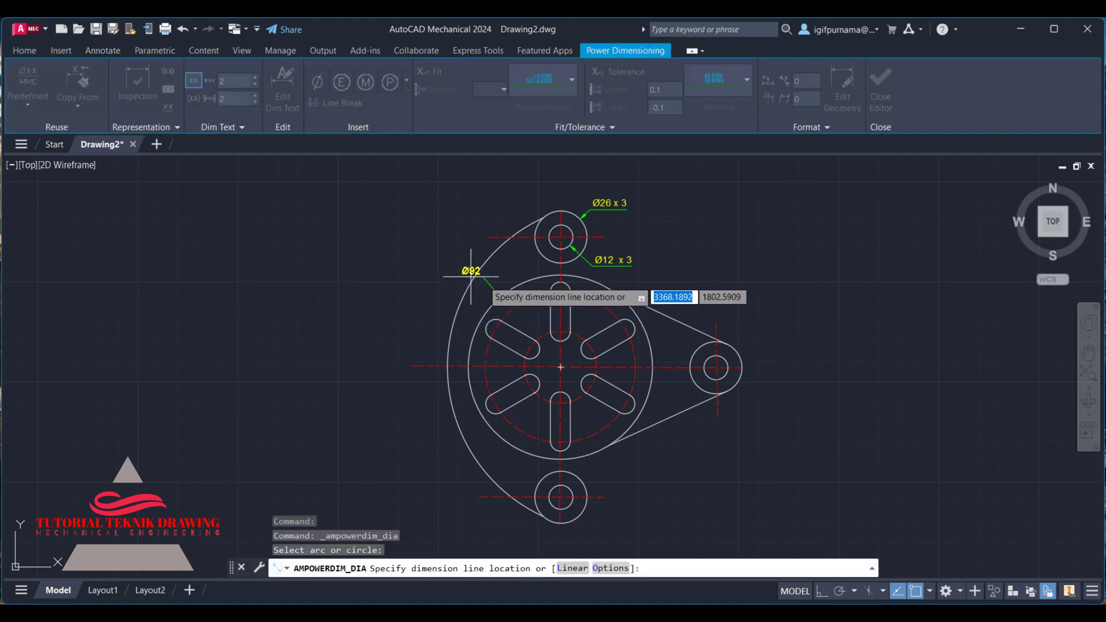
{"action": "left_click", "coordinate": [490, 274]}
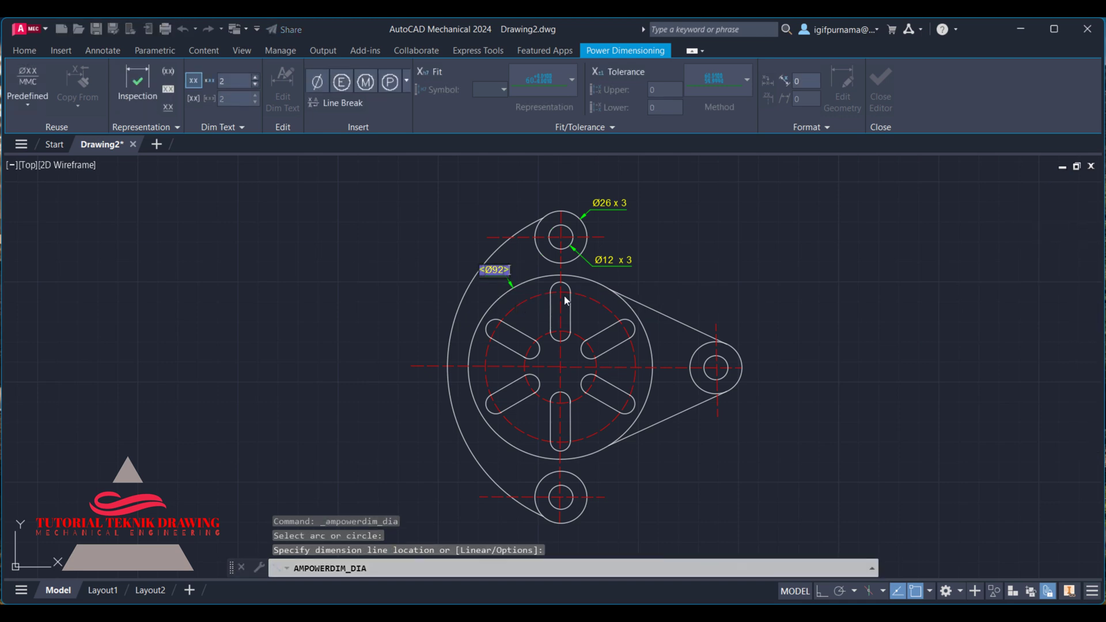
{"action": "right_click", "coordinate": [718, 238]}
{"action": "left_click", "coordinate": [730, 245]}
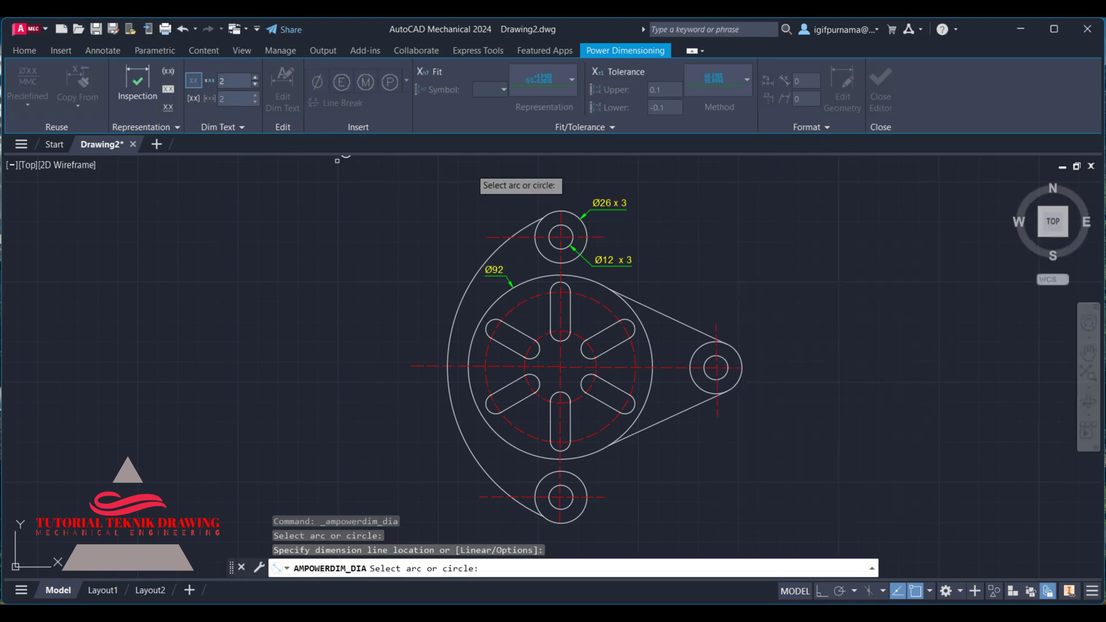
{"action": "left_click", "coordinate": [536, 296]}
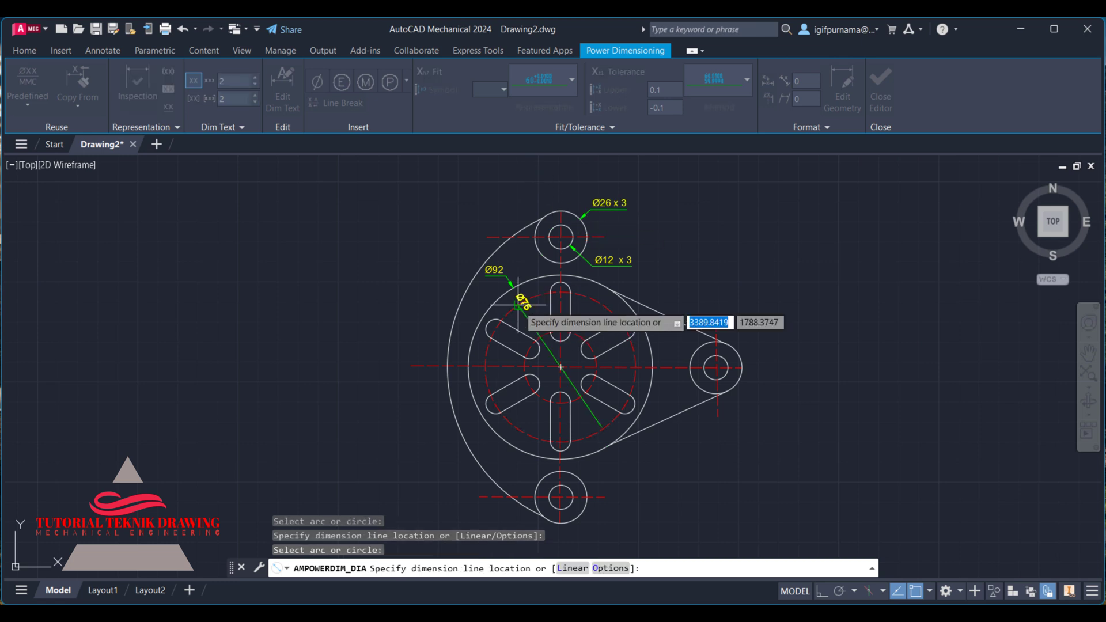
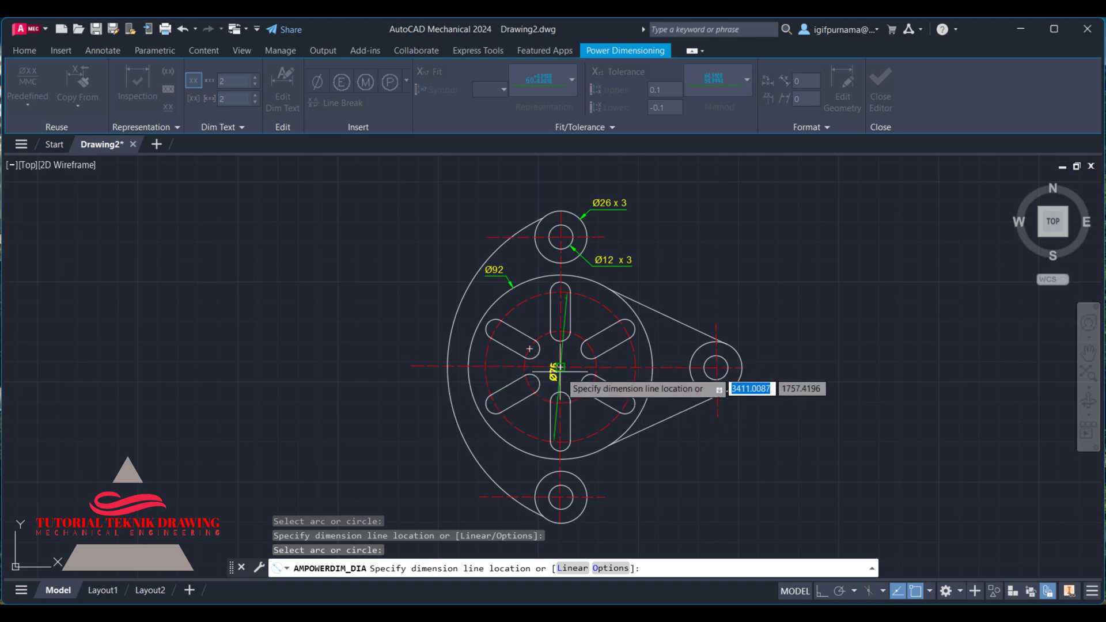
Place the Ø75 diameter on the outer dashed circle and Ø36 on the inner one.
{"action": "left_click", "coordinate": [595, 314]}
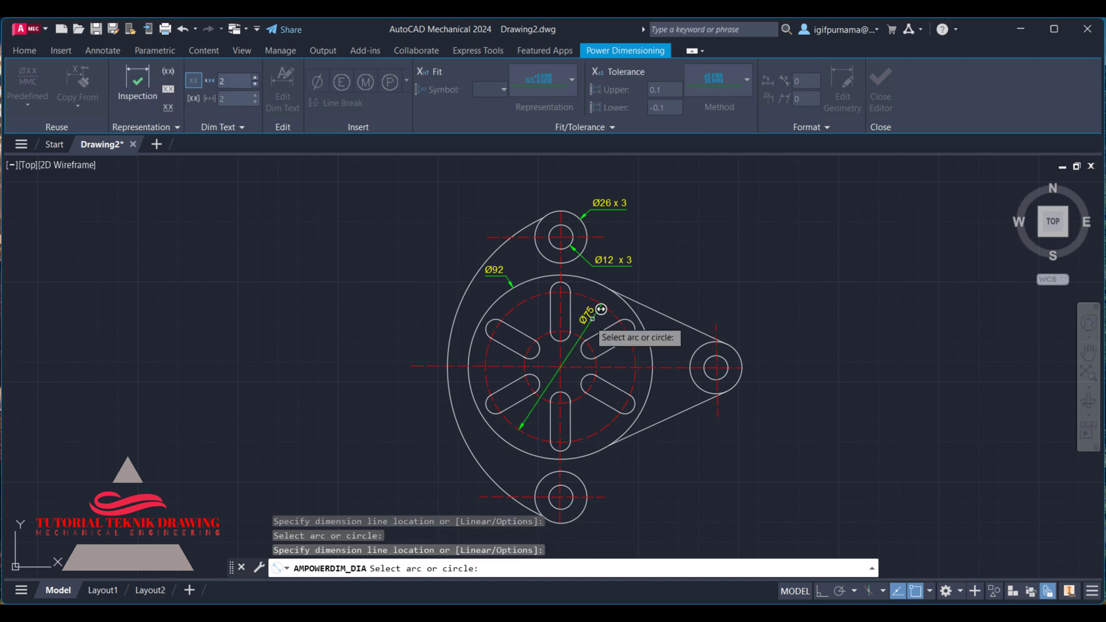
{"action": "left_click", "coordinate": [540, 335]}
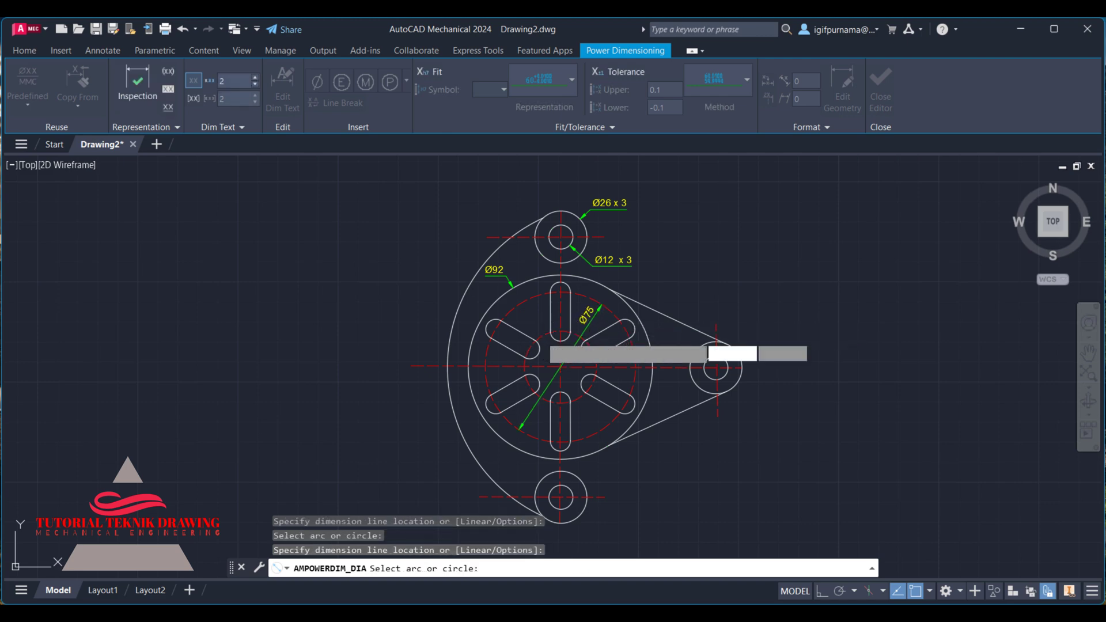
{"action": "left_click", "coordinate": [525, 323]}
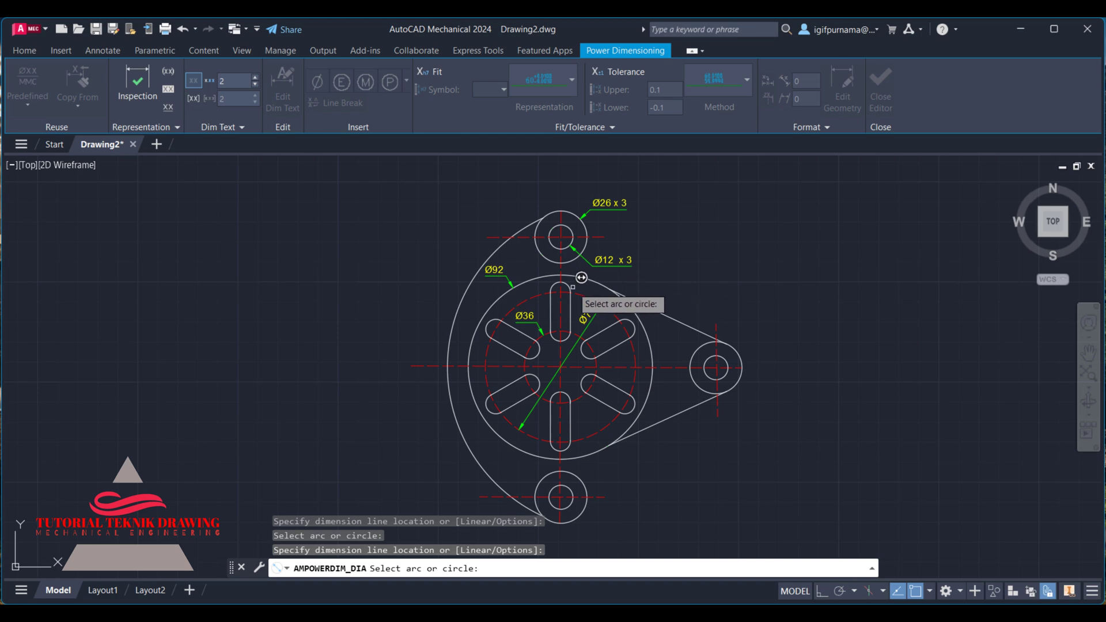
{"action": "key", "text": "alt+Tab"}
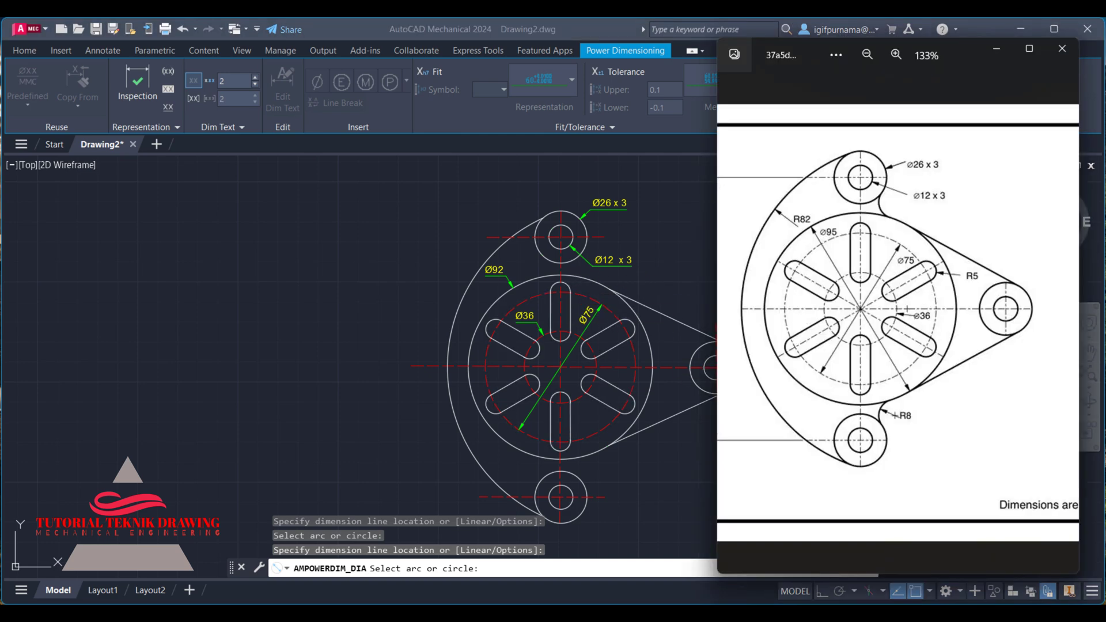
{"action": "key", "text": "alt+Tab"}
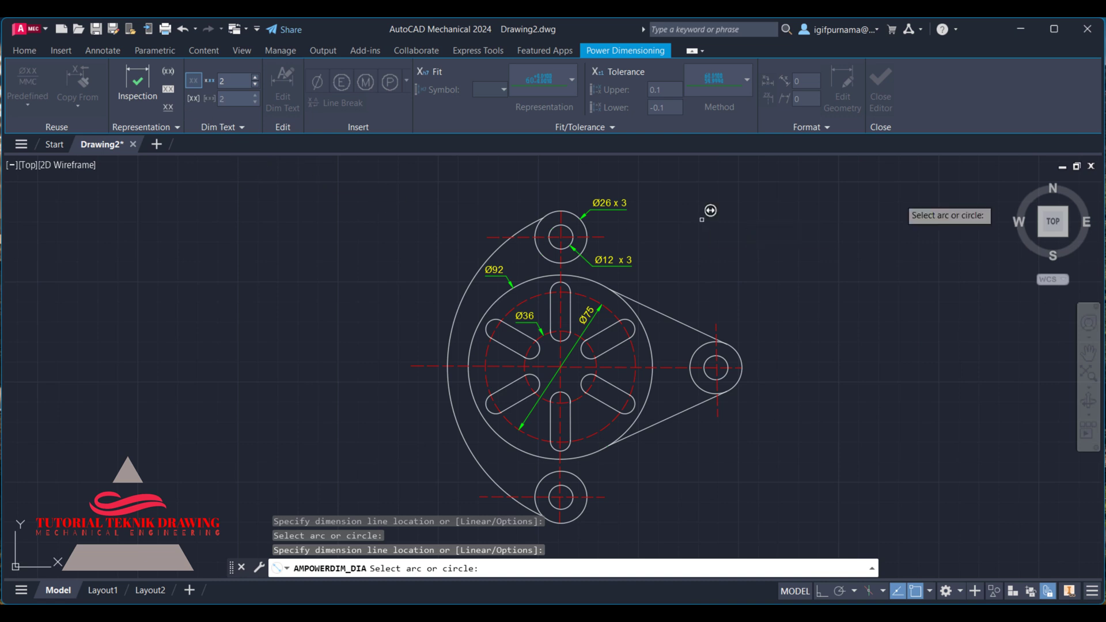
{"action": "left_click", "coordinate": [808, 208]}
{"action": "key", "text": "Escape"}
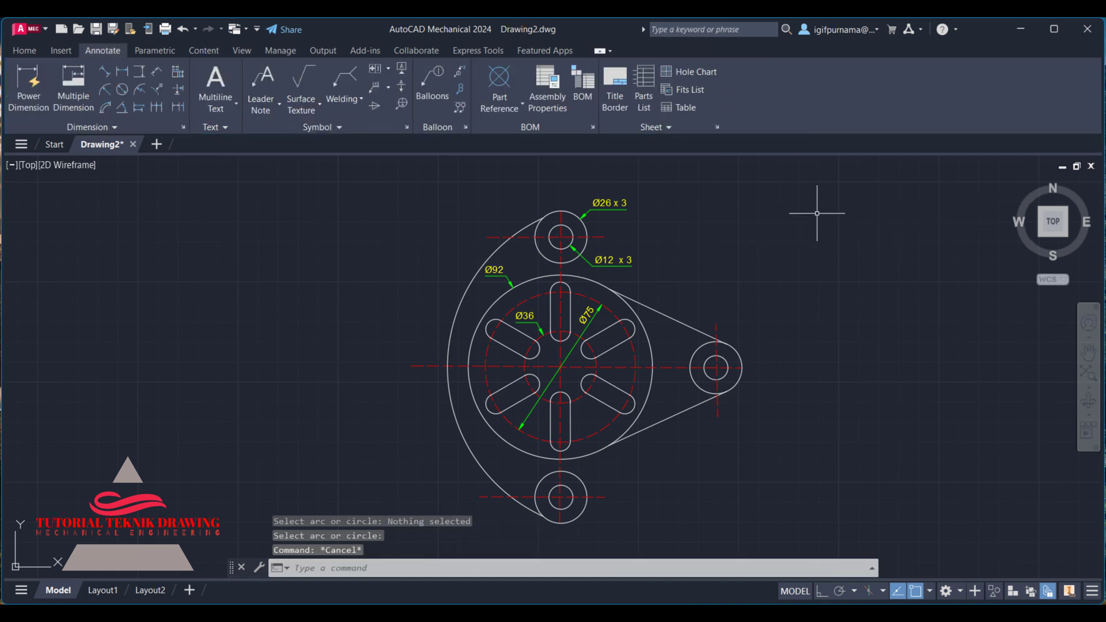
Add radius dimensions R82 on the large outer arc and R5 on the lower-left slot end.
{"action": "left_click", "coordinate": [108, 91]}
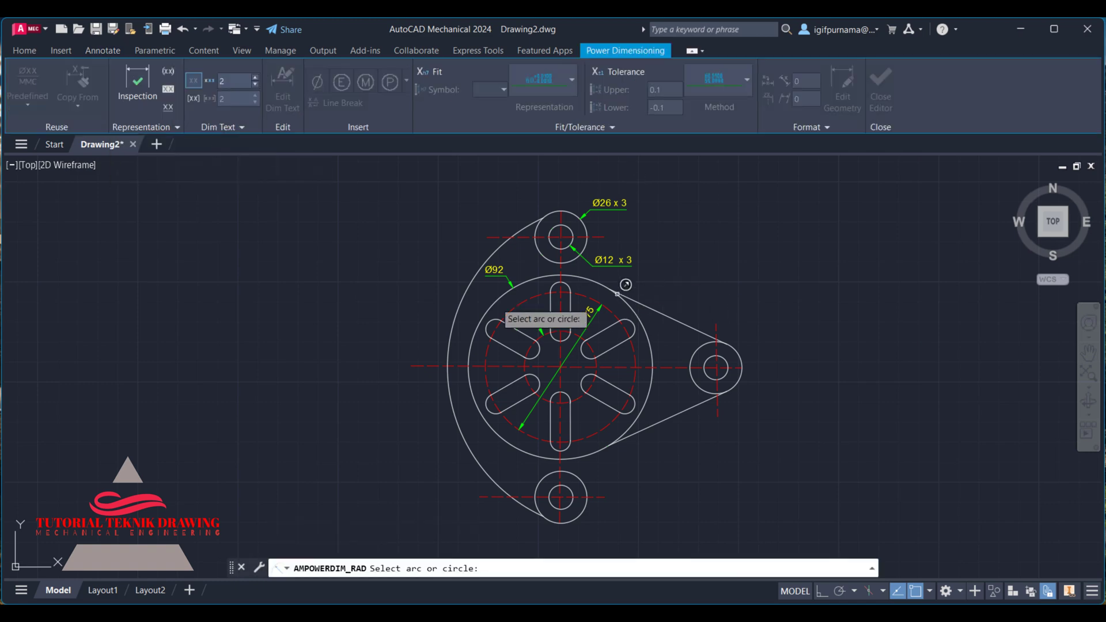
{"action": "left_click", "coordinate": [451, 321]}
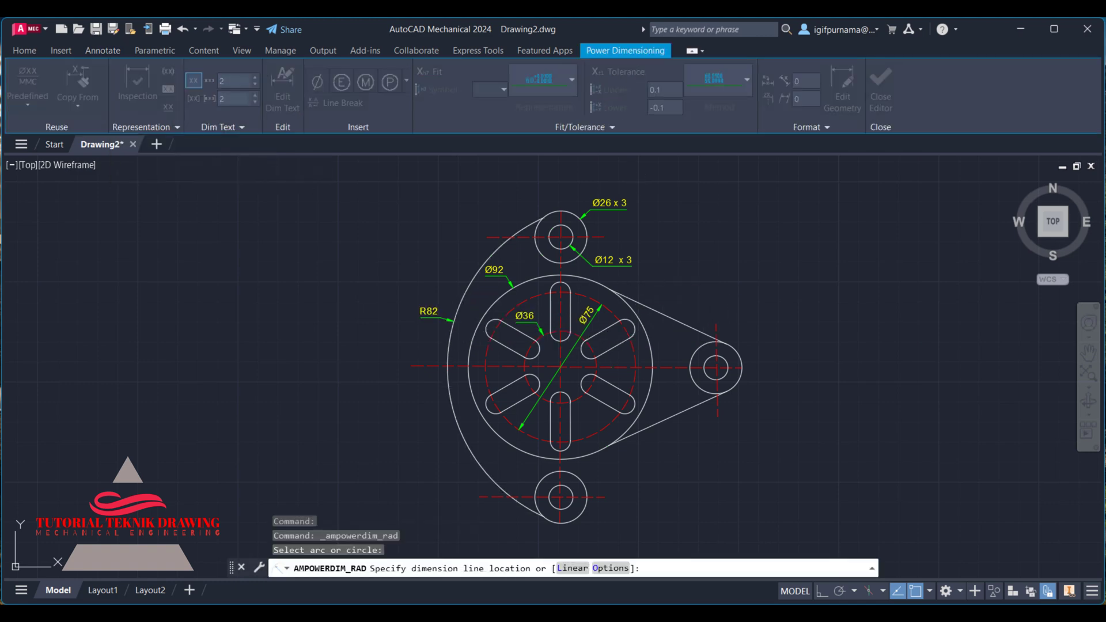
{"action": "left_click", "coordinate": [430, 312]}
{"action": "left_click", "coordinate": [736, 260]}
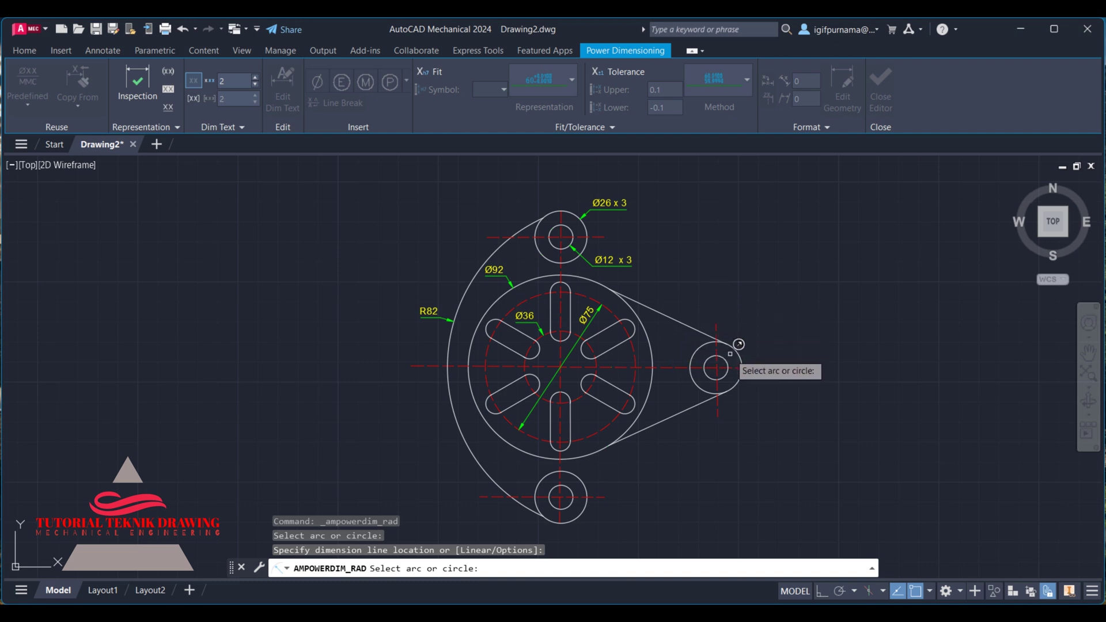
{"action": "left_click", "coordinate": [493, 405]}
{"action": "left_click", "coordinate": [477, 416]}
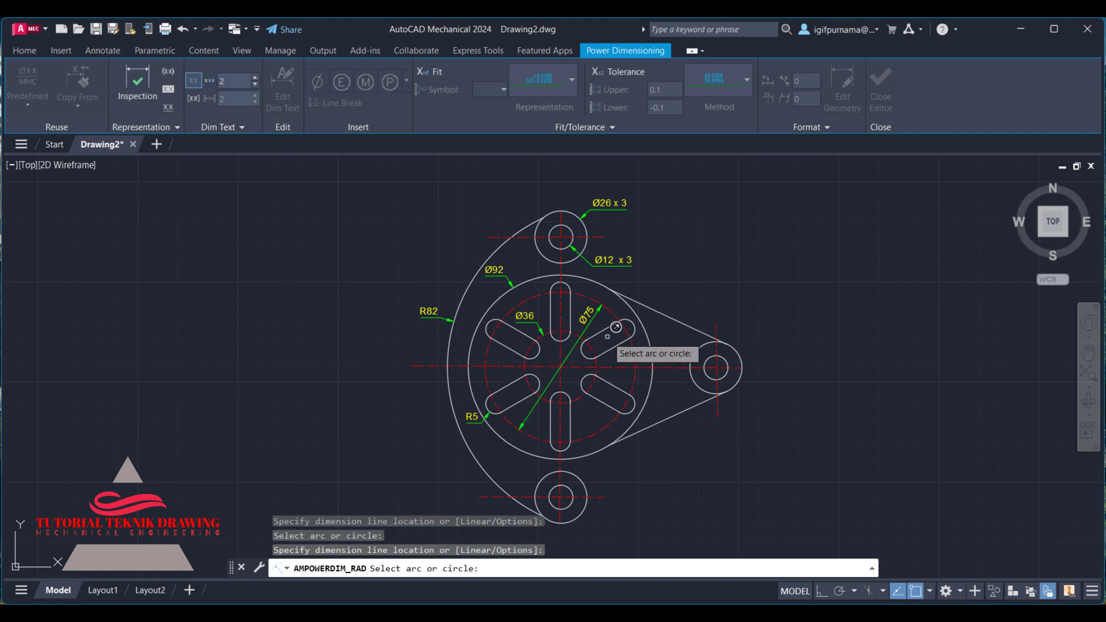
{"action": "key", "text": "Escape"}
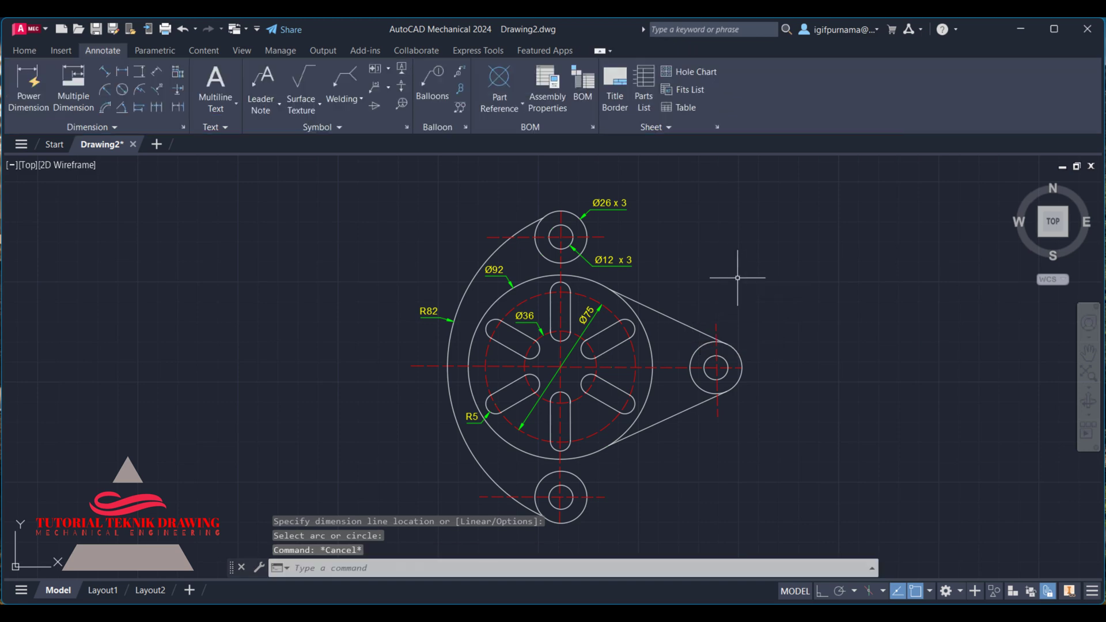
{"action": "left_click", "coordinate": [1054, 224]}
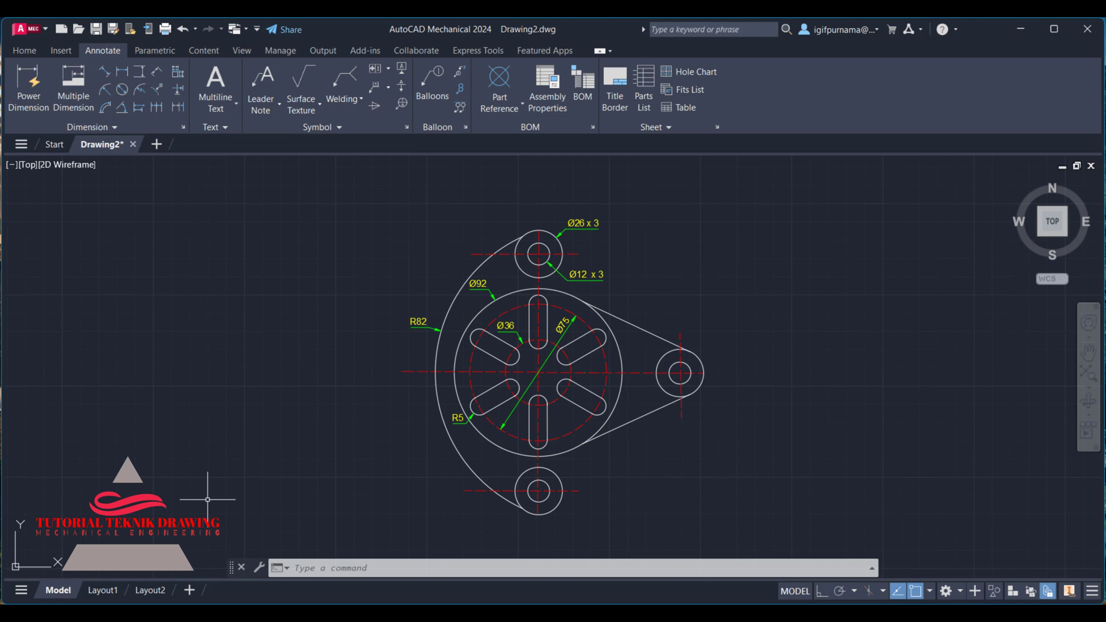
Return to the Model space and pan the flange drawing up and to the left.
{"action": "left_click", "coordinate": [109, 591]}
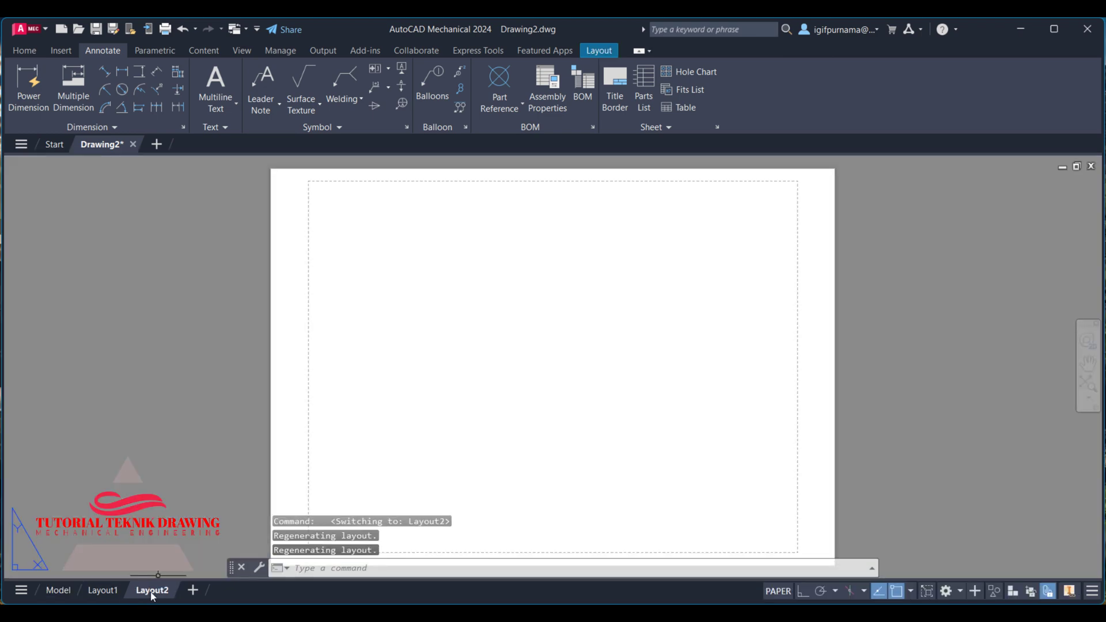
{"action": "left_click", "coordinate": [110, 592]}
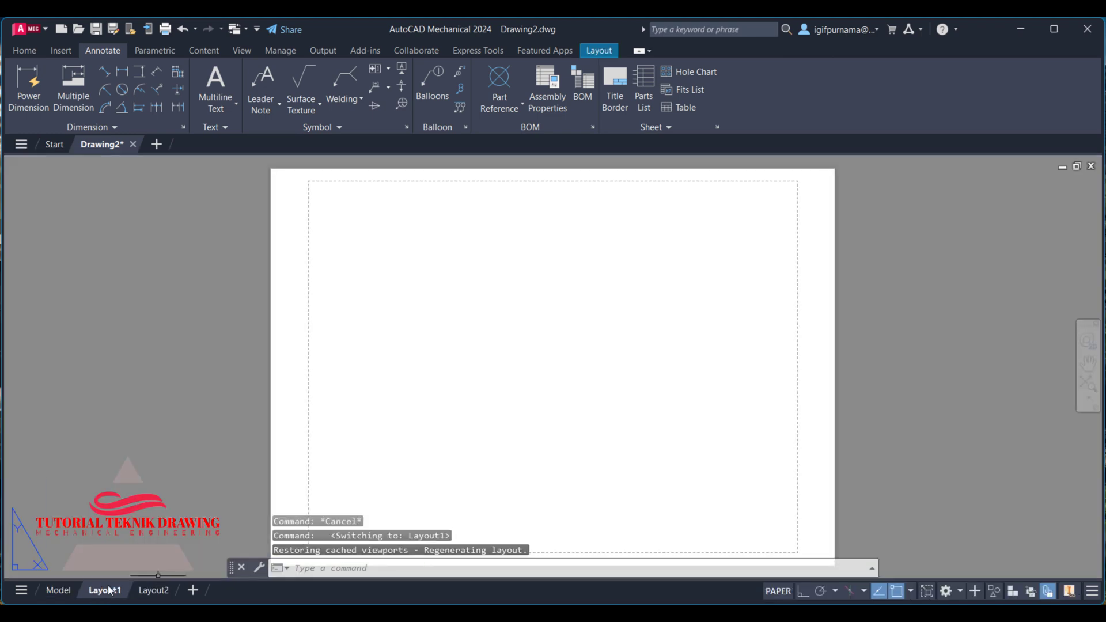
{"action": "left_click", "coordinate": [70, 594]}
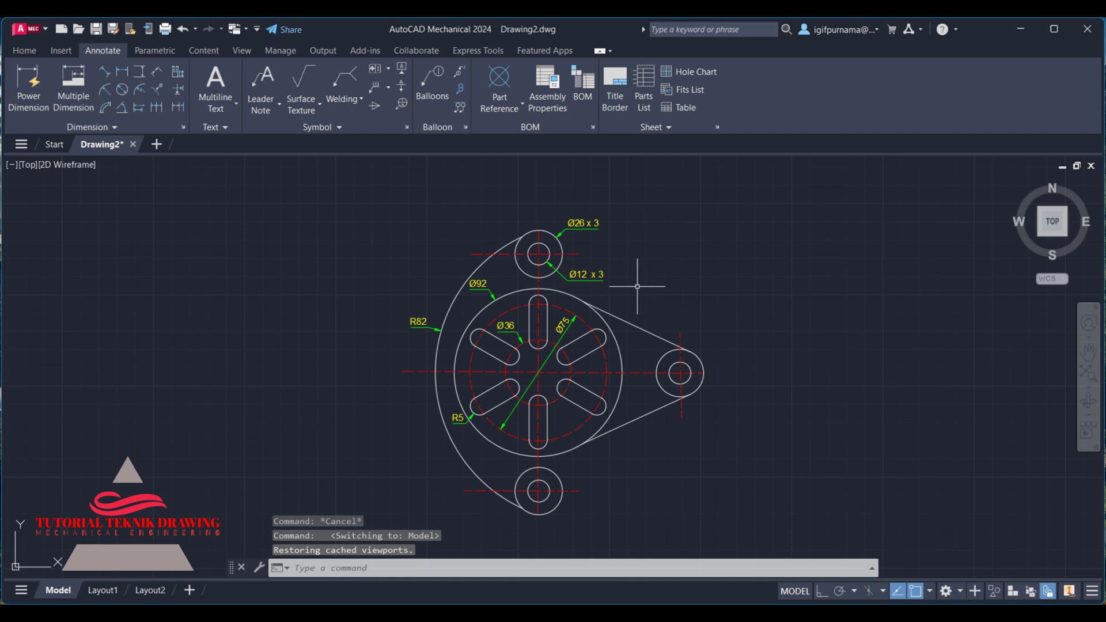
{"action": "left_click", "coordinate": [1088, 351]}
{"action": "left_click_drag", "start_coordinate": [664, 343], "coordinate": [563, 308]}
{"action": "right_click", "coordinate": [573, 237]}
{"action": "left_click", "coordinate": [615, 257]}
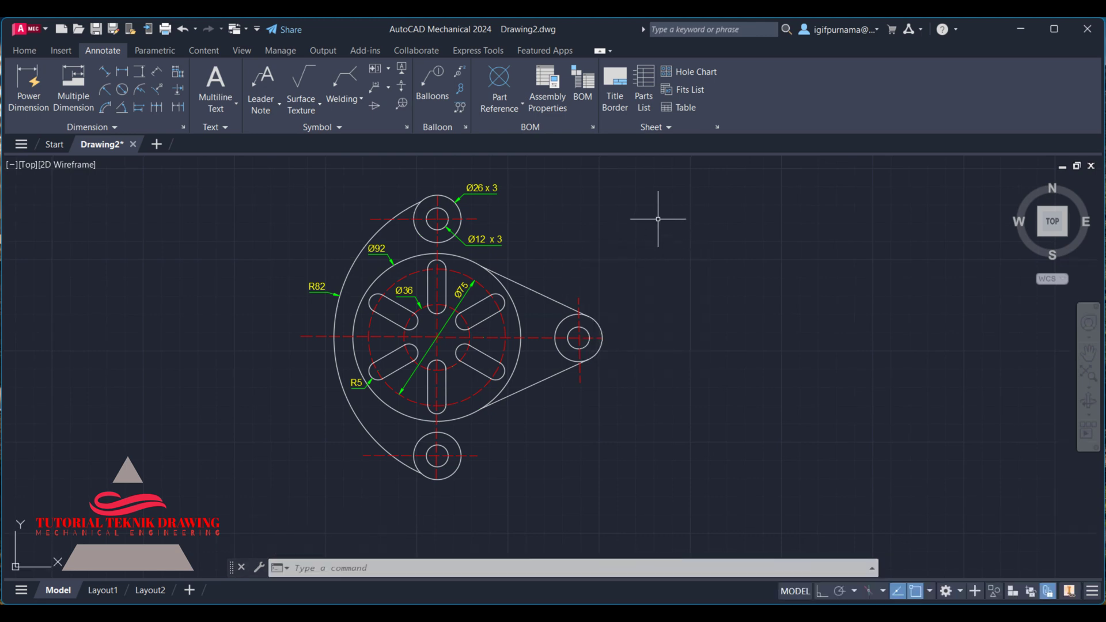
Bring up the reference drawing image enlarged for comparison.
{"action": "left_click", "coordinate": [733, 611]}
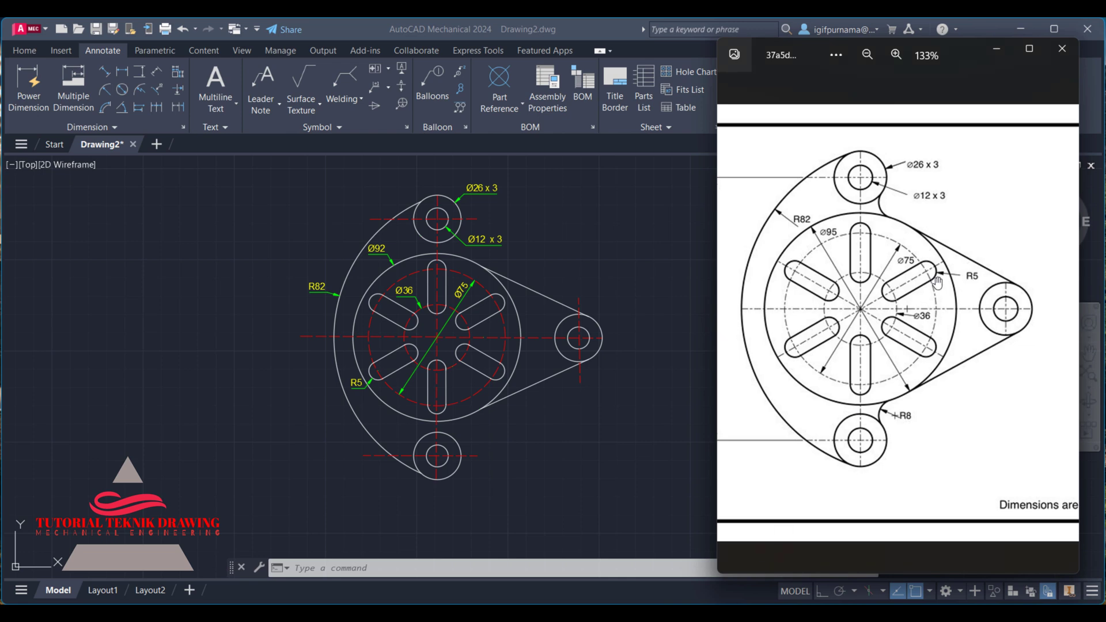
{"action": "left_click", "coordinate": [896, 54]}
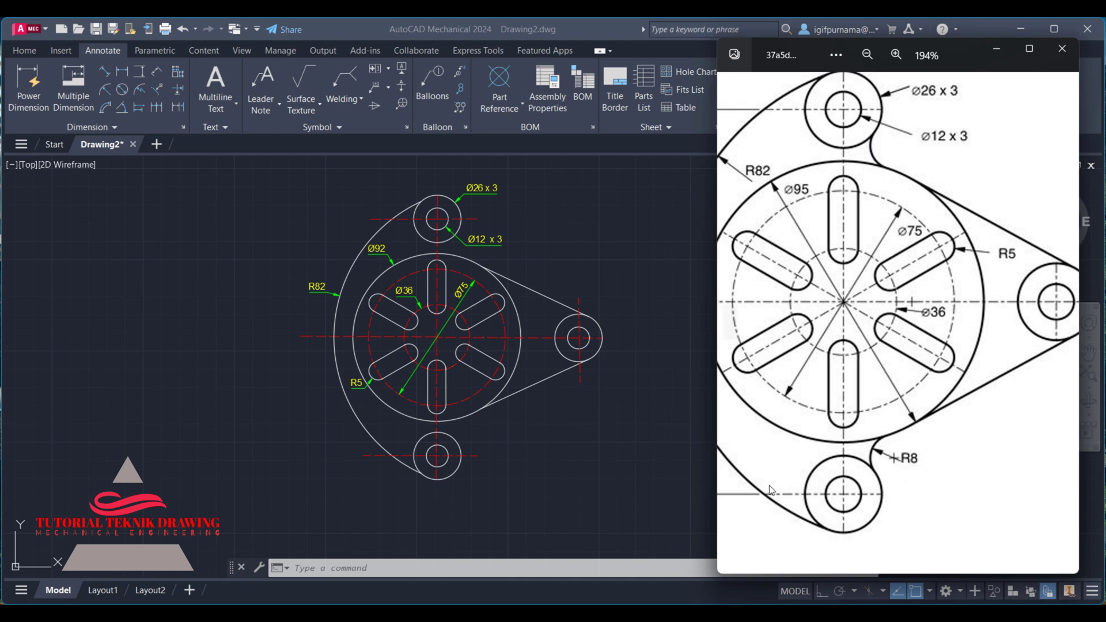
{"action": "left_click", "coordinate": [556, 421]}
Begin a start-end-radius arc at the lower boss, then cancel it.
{"action": "left_click", "coordinate": [30, 53]}
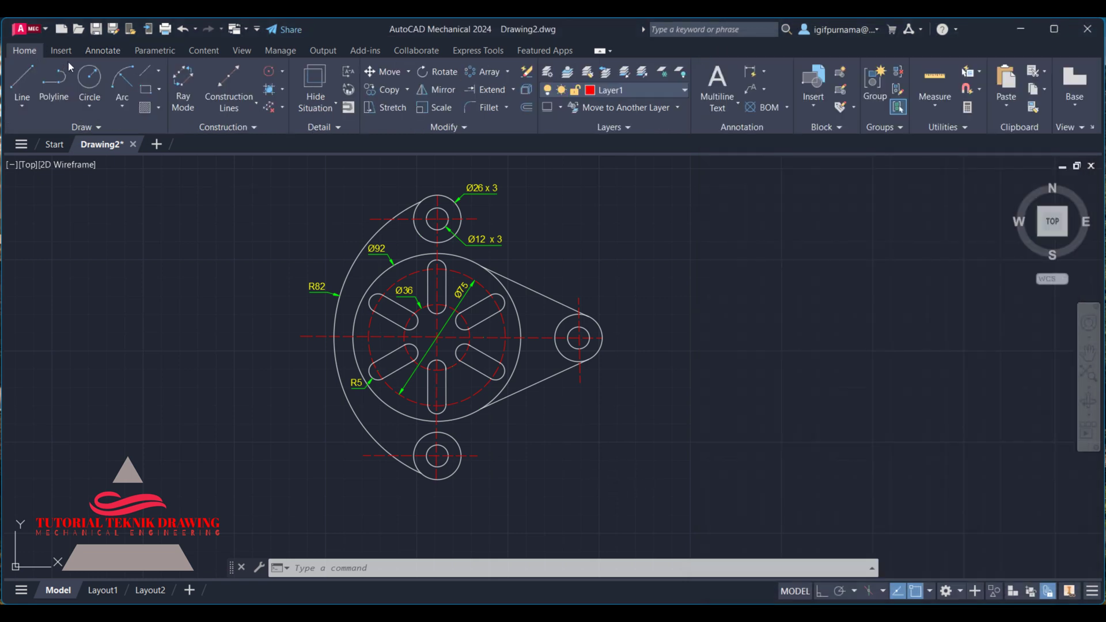
{"action": "left_click", "coordinate": [120, 106]}
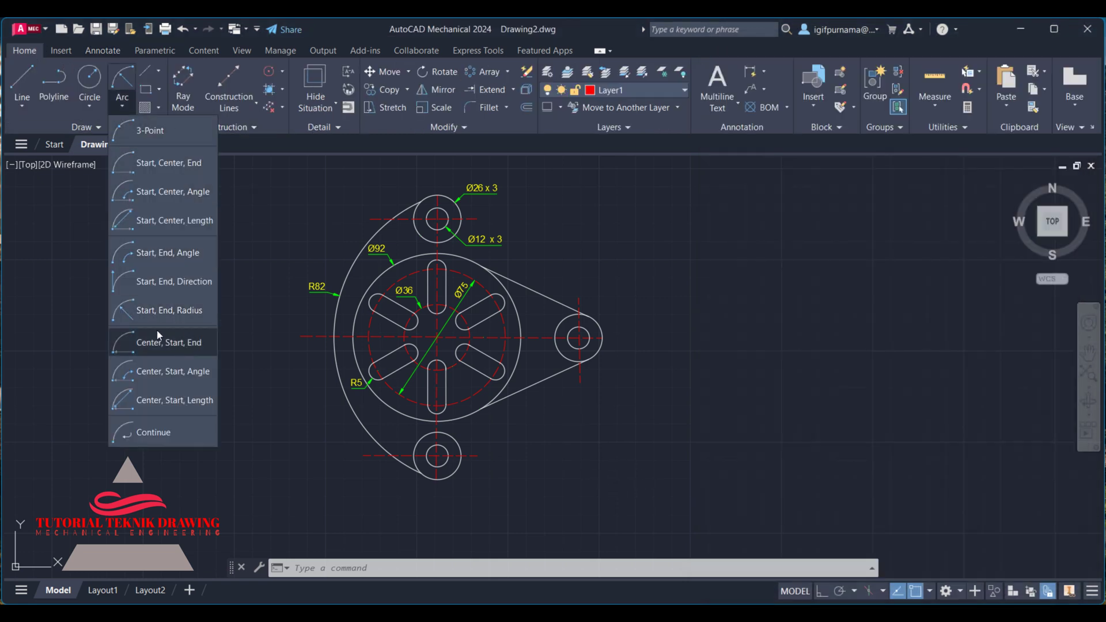
{"action": "left_click", "coordinate": [164, 314]}
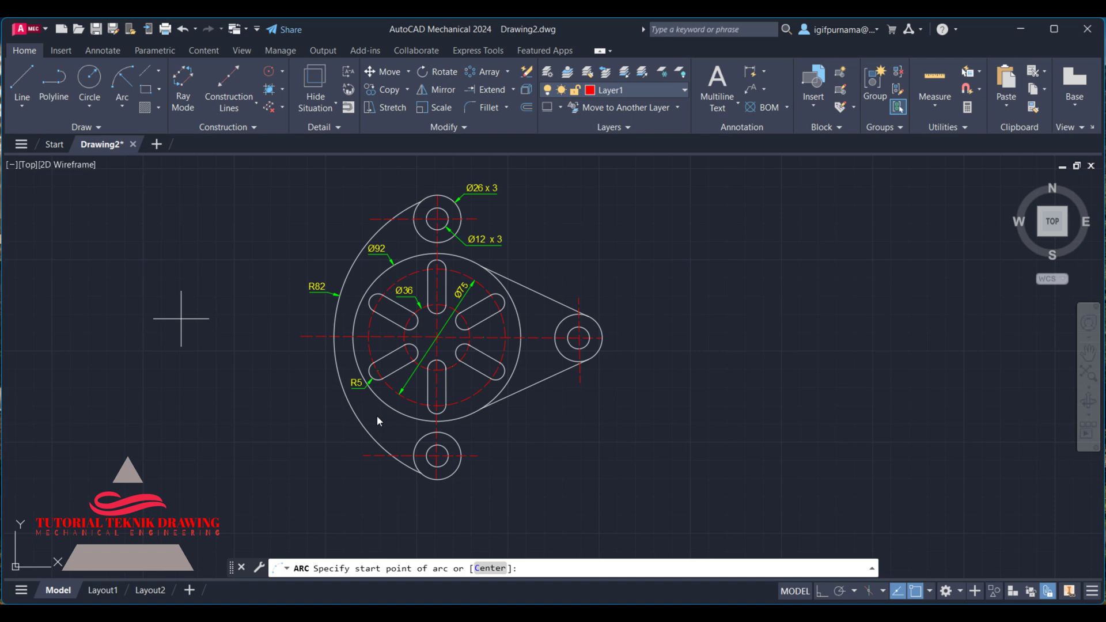
{"action": "left_click", "coordinate": [461, 456]}
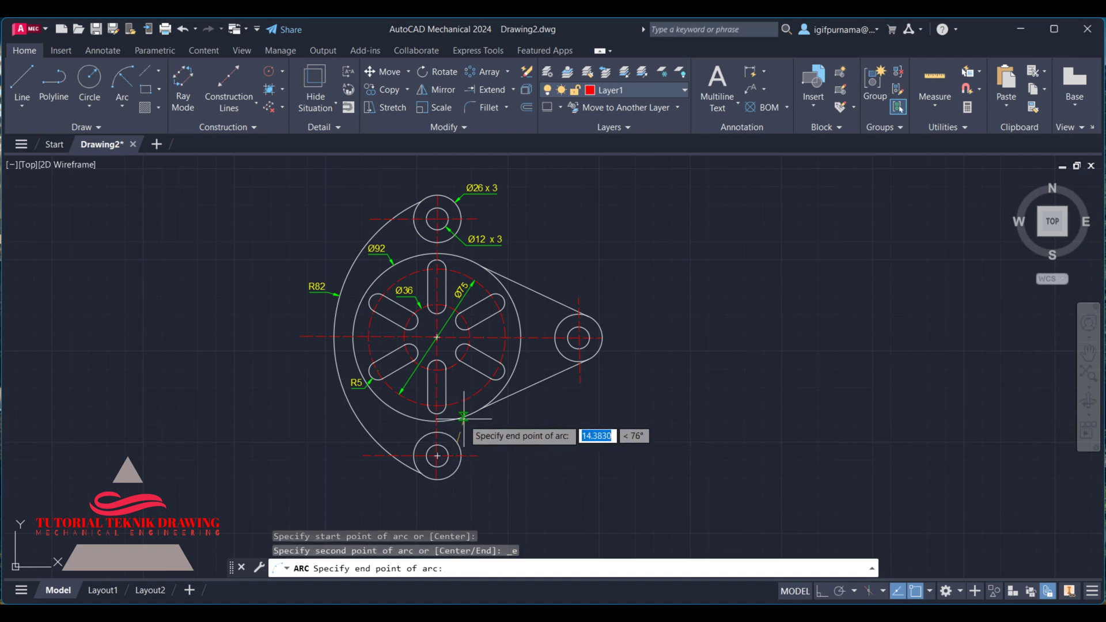
{"action": "left_click", "coordinate": [453, 420]}
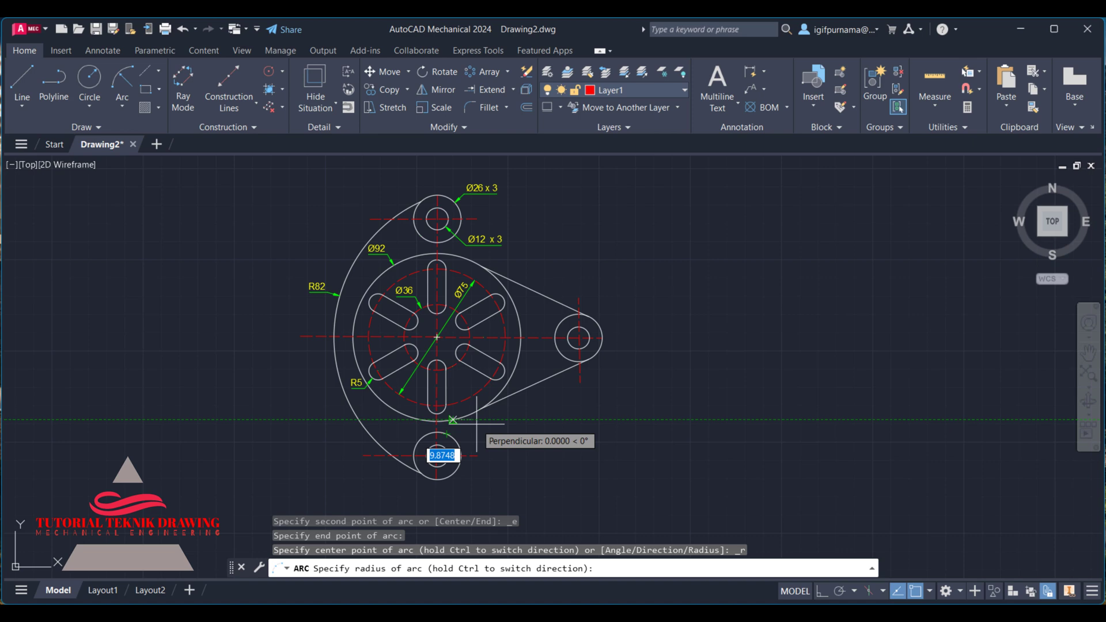
{"action": "key", "text": "Escape"}
Make layer 0 current and draw the R8 fillet arc from the lower boss to the central ring.
{"action": "left_click", "coordinate": [642, 92]}
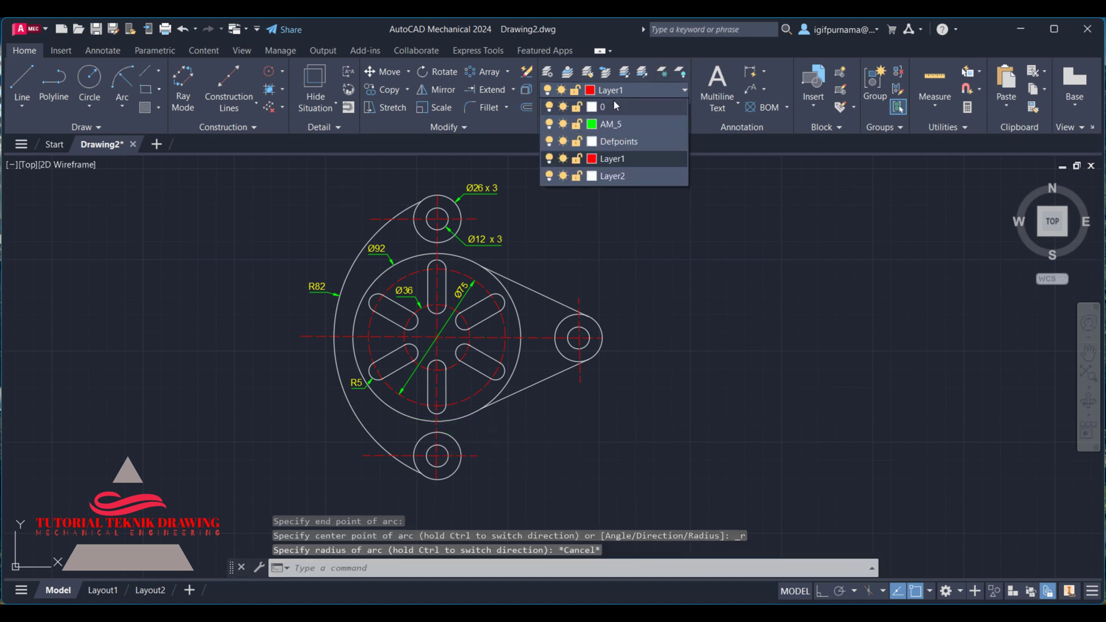
{"action": "left_click", "coordinate": [614, 102]}
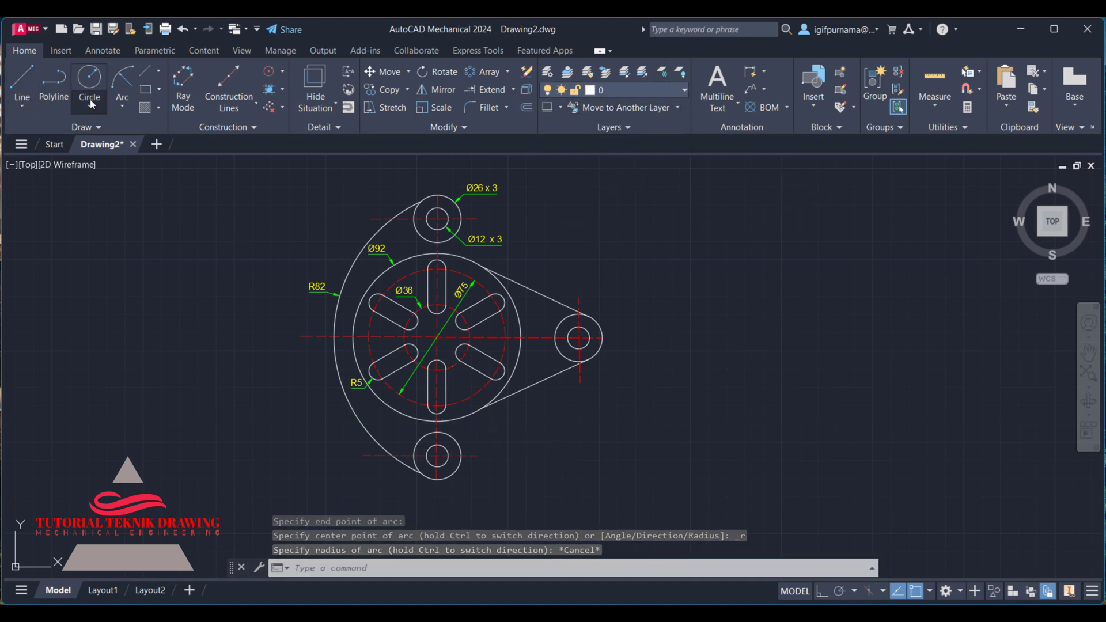
{"action": "left_click", "coordinate": [122, 106]}
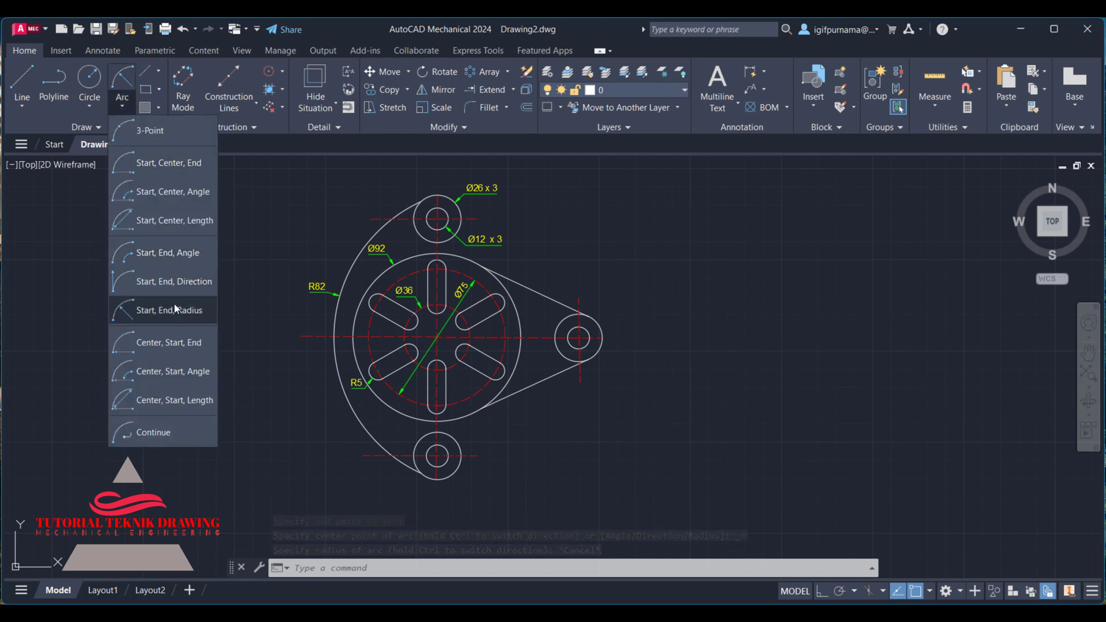
{"action": "left_click", "coordinate": [156, 310]}
{"action": "left_click", "coordinate": [457, 421]}
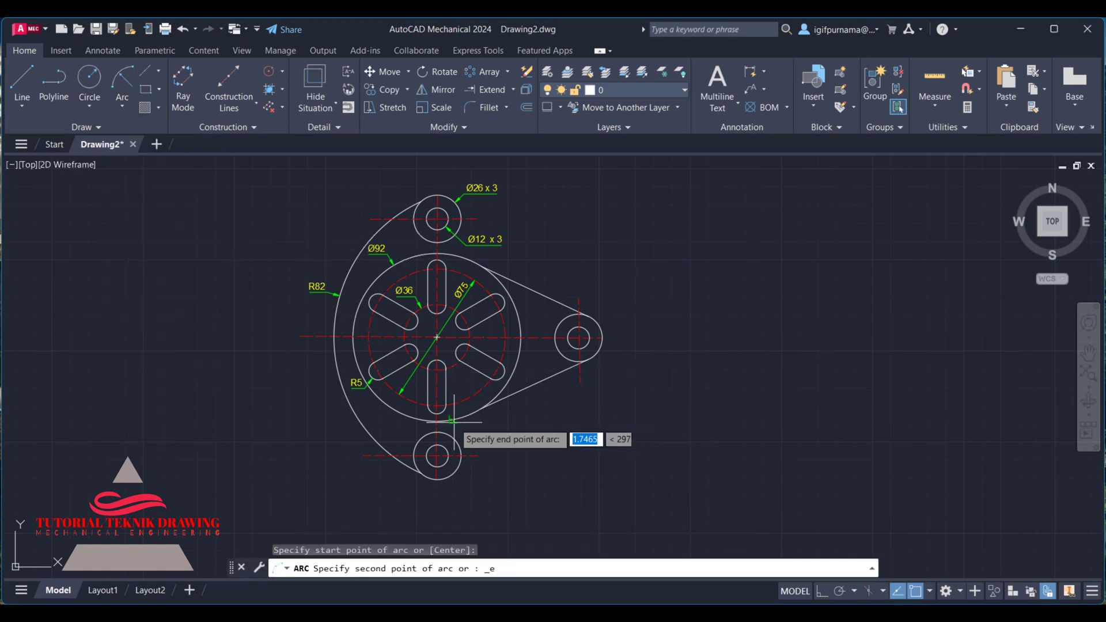
{"action": "left_click", "coordinate": [461, 434]}
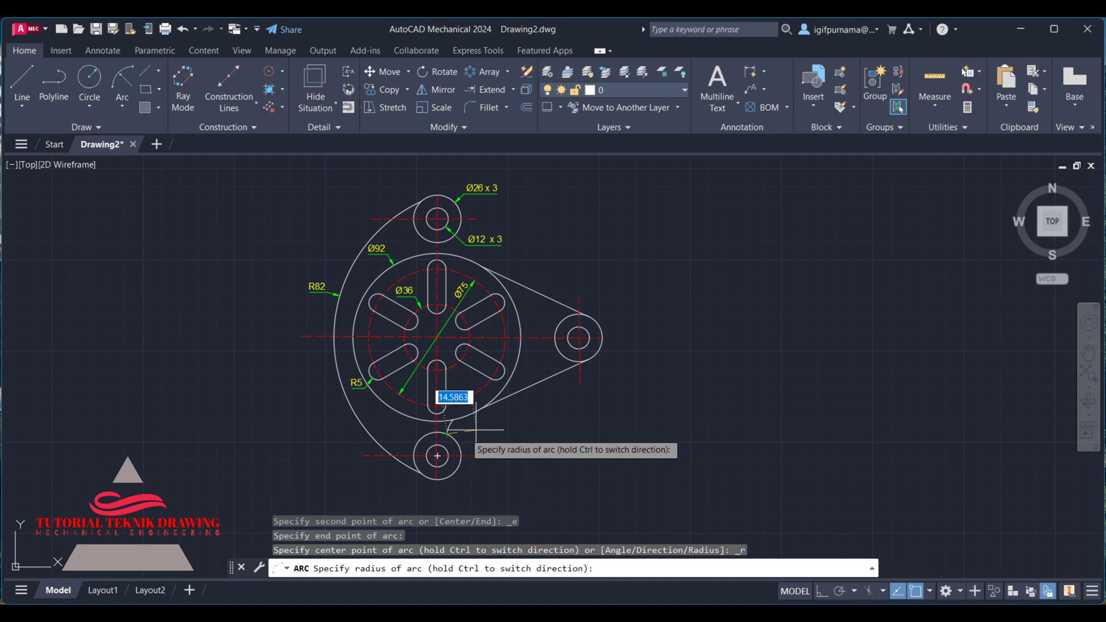
{"action": "type", "text": "8"}
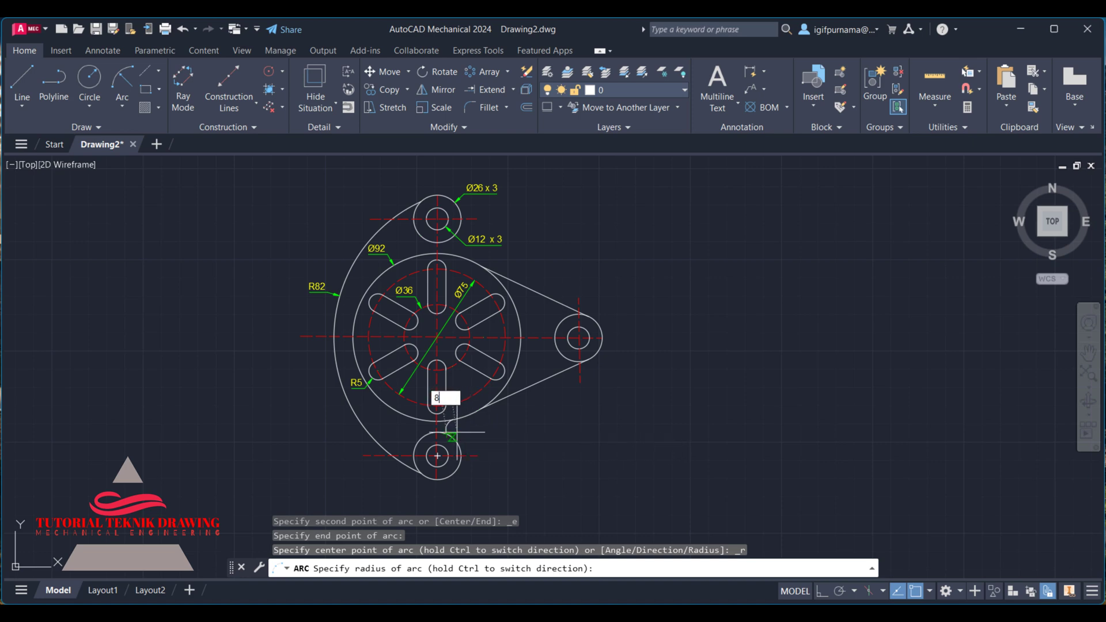
{"action": "key", "text": "Return"}
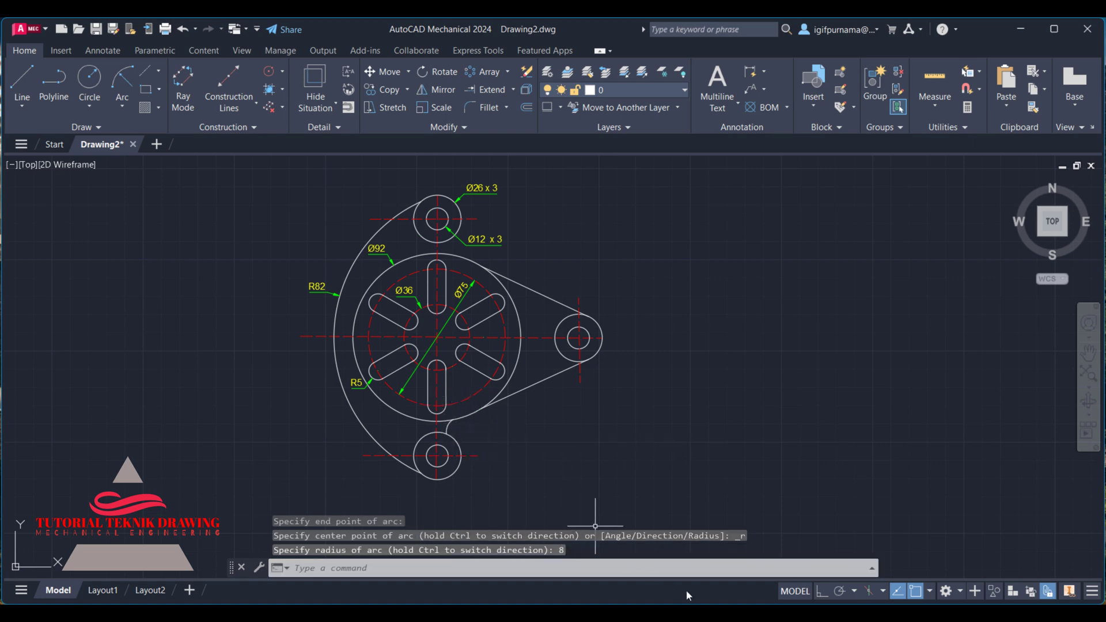
Draw the upper R8 fillet arc near the top Ø26 boss.
{"action": "key", "text": "alt+Tab"}
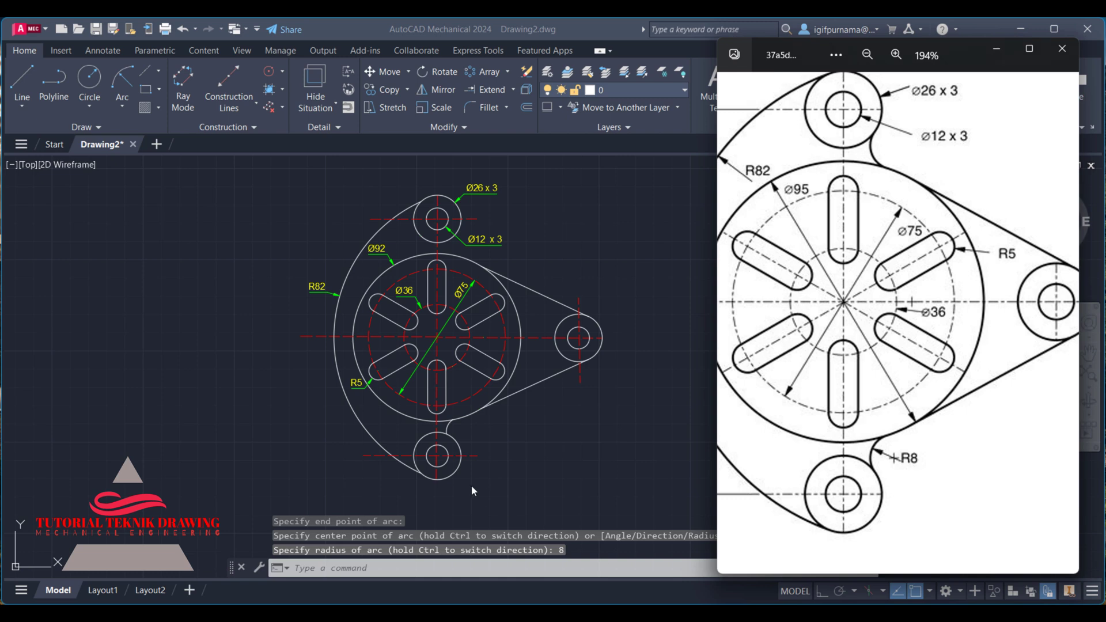
{"action": "key", "text": "alt+Tab"}
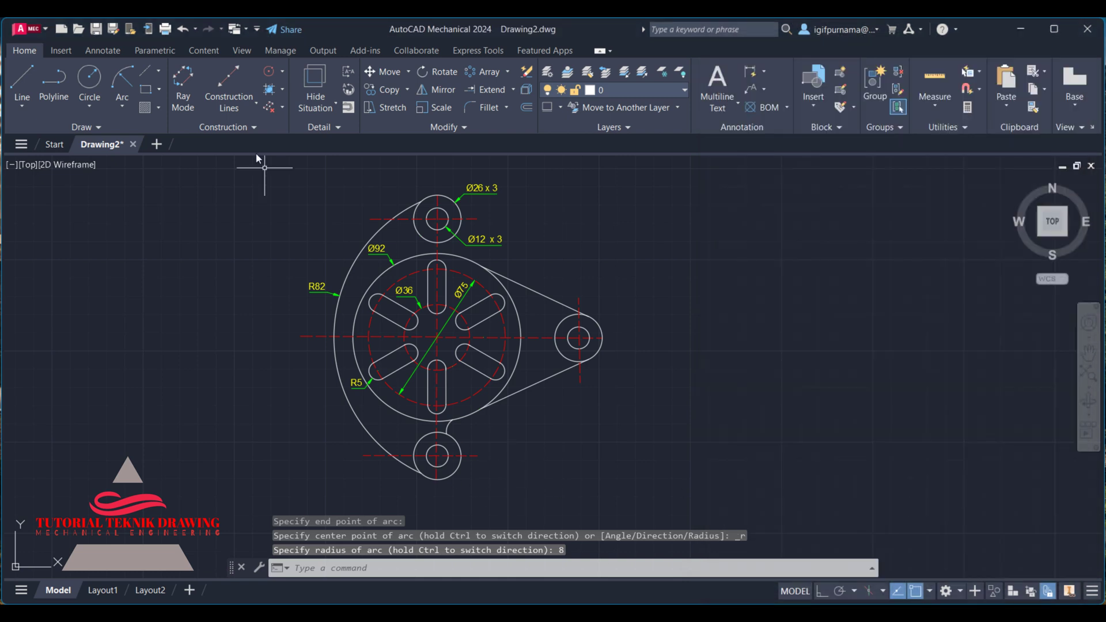
{"action": "left_click", "coordinate": [122, 81]}
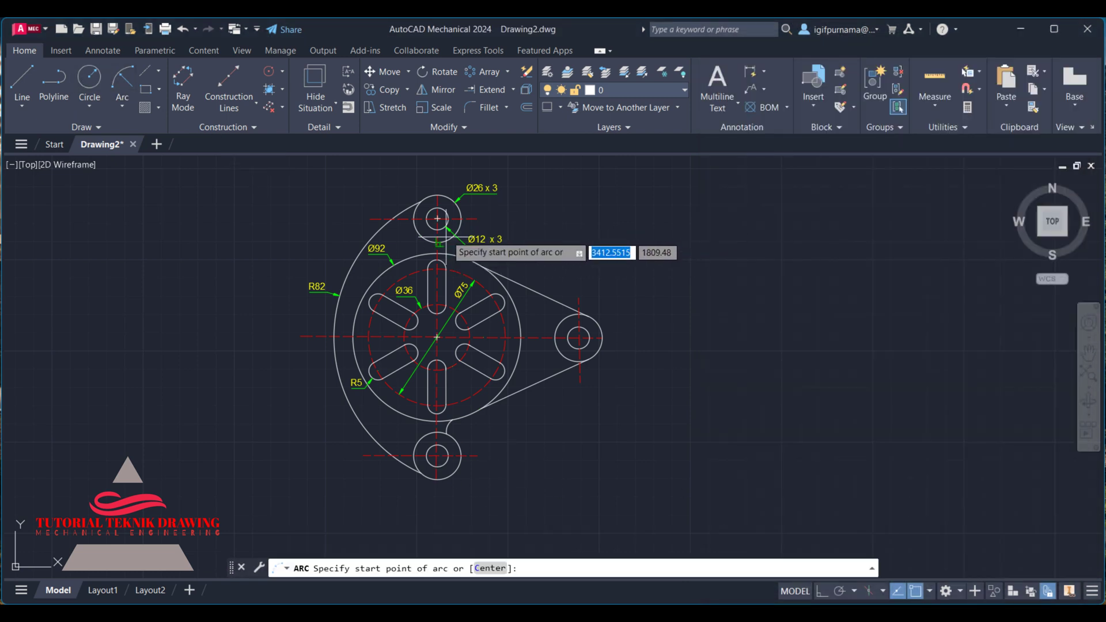
{"action": "left_click", "coordinate": [439, 244]}
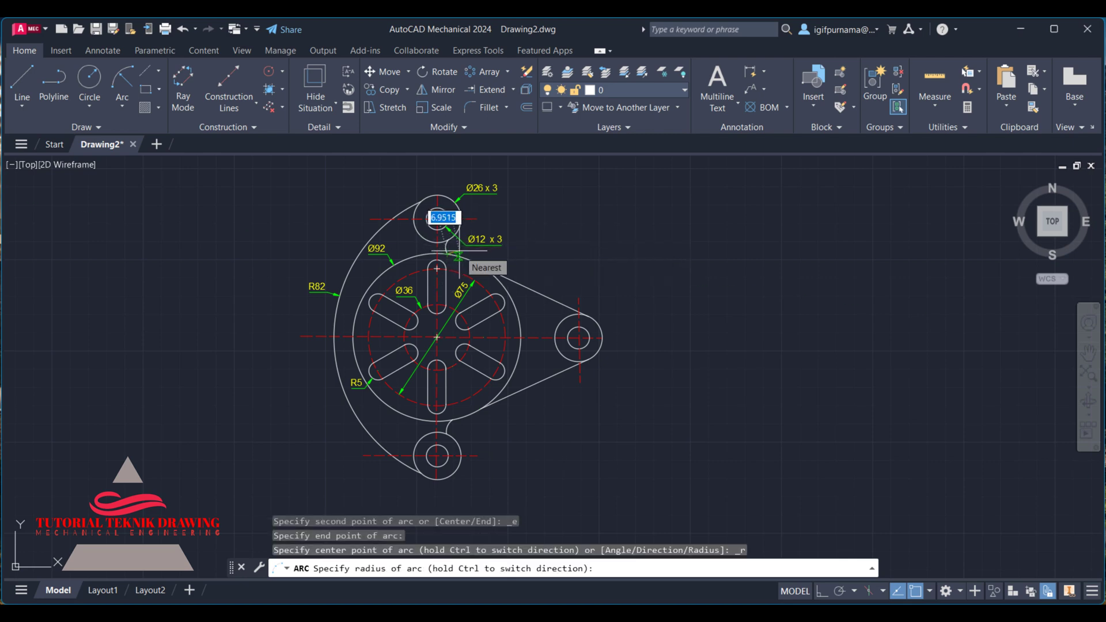
{"action": "type", "text": "8"}
{"action": "key", "text": "Return"}
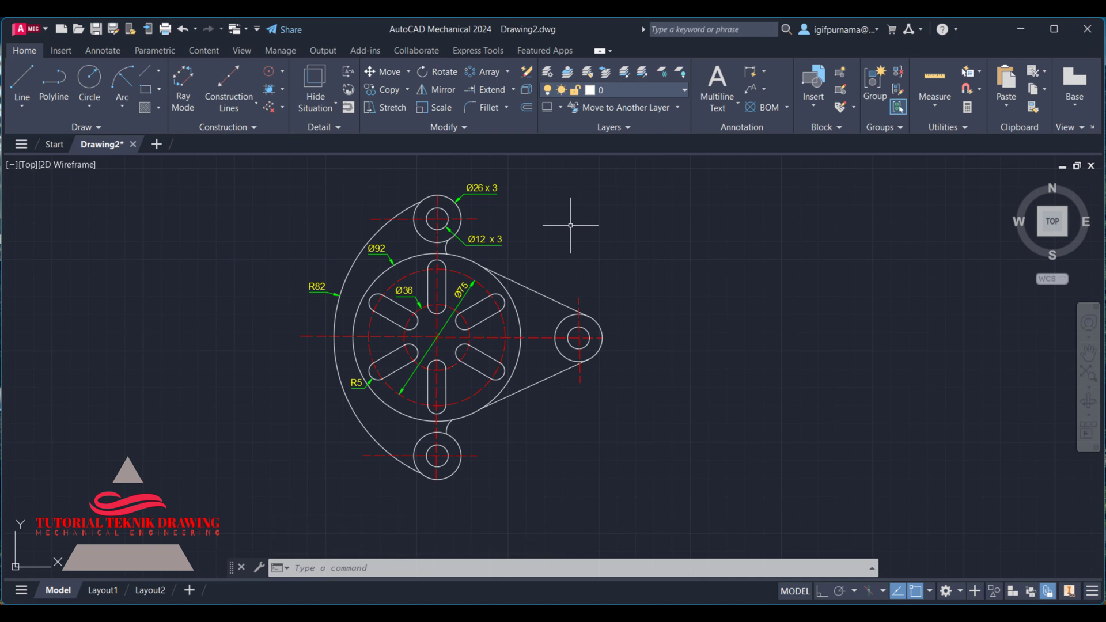
Place an R8 radius dimension beside the lower fillet arc.
{"action": "left_click", "coordinate": [93, 50]}
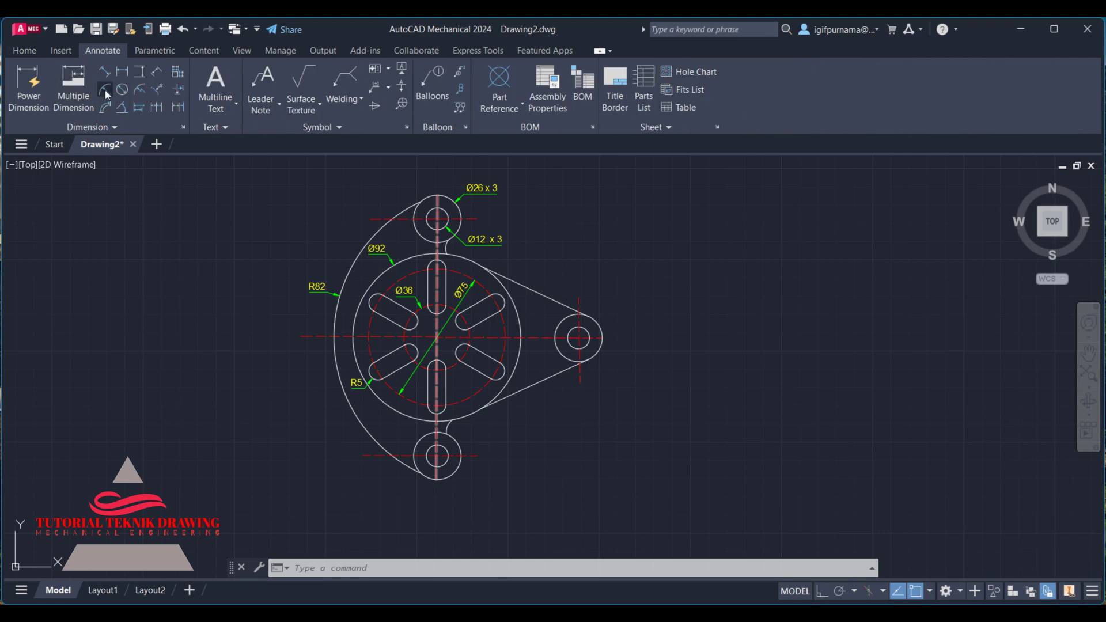
{"action": "left_click", "coordinate": [105, 90]}
{"action": "left_click", "coordinate": [447, 428]}
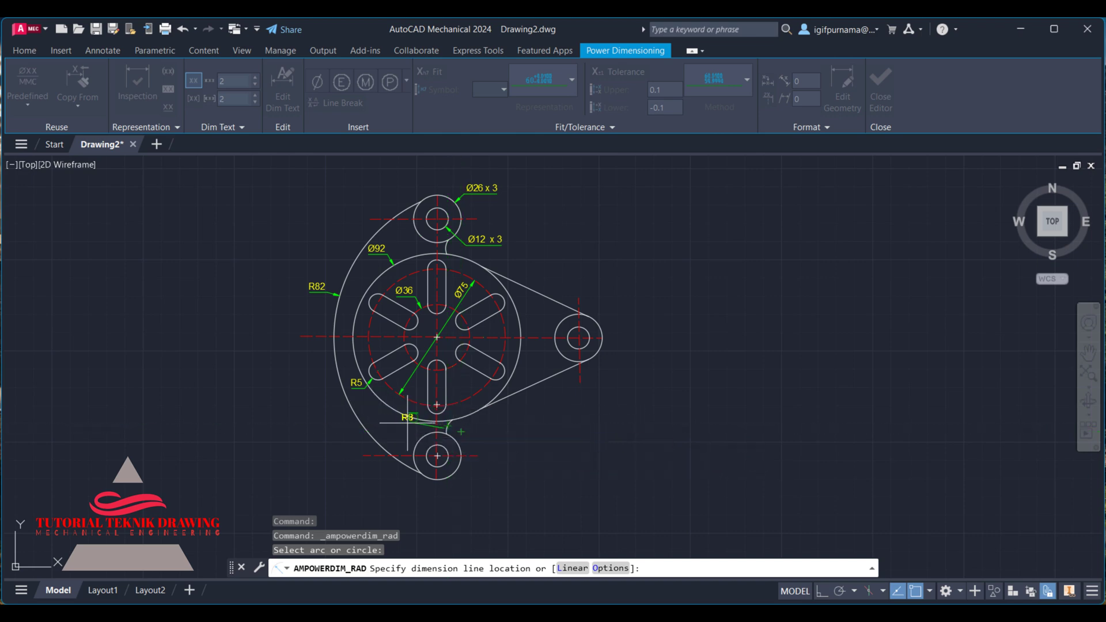
{"action": "left_click", "coordinate": [477, 431]}
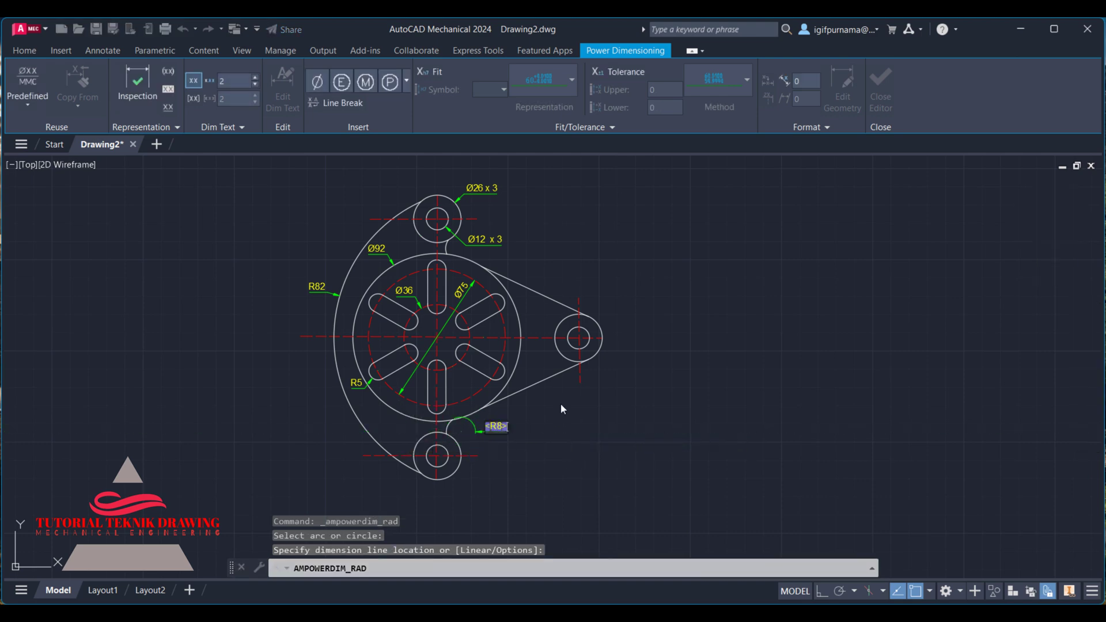
{"action": "left_click", "coordinate": [563, 409]}
{"action": "key", "text": "Escape"}
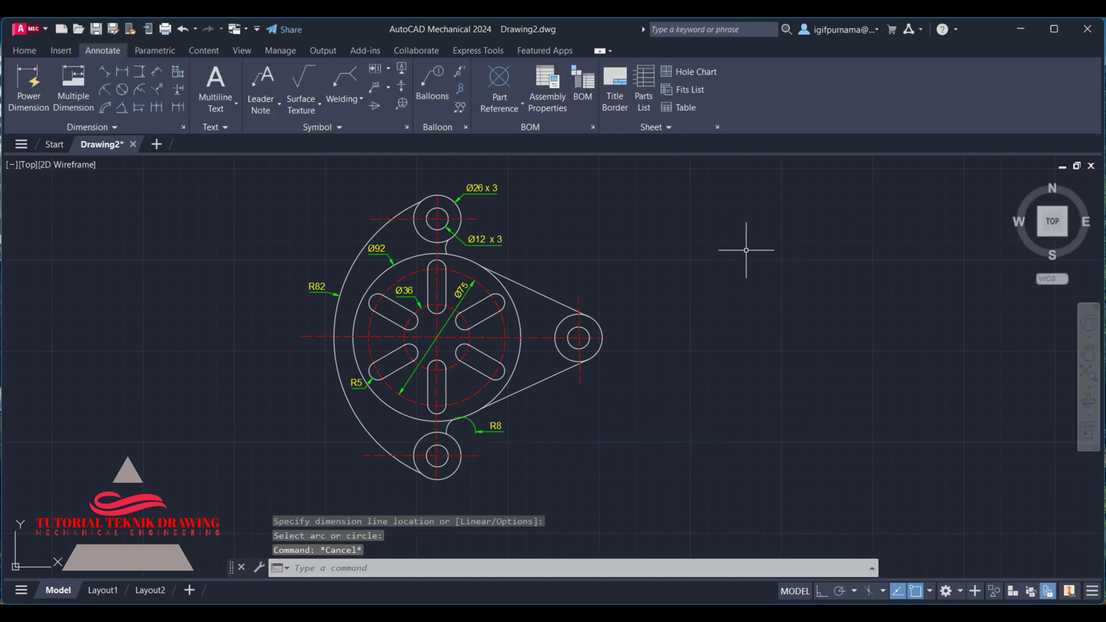